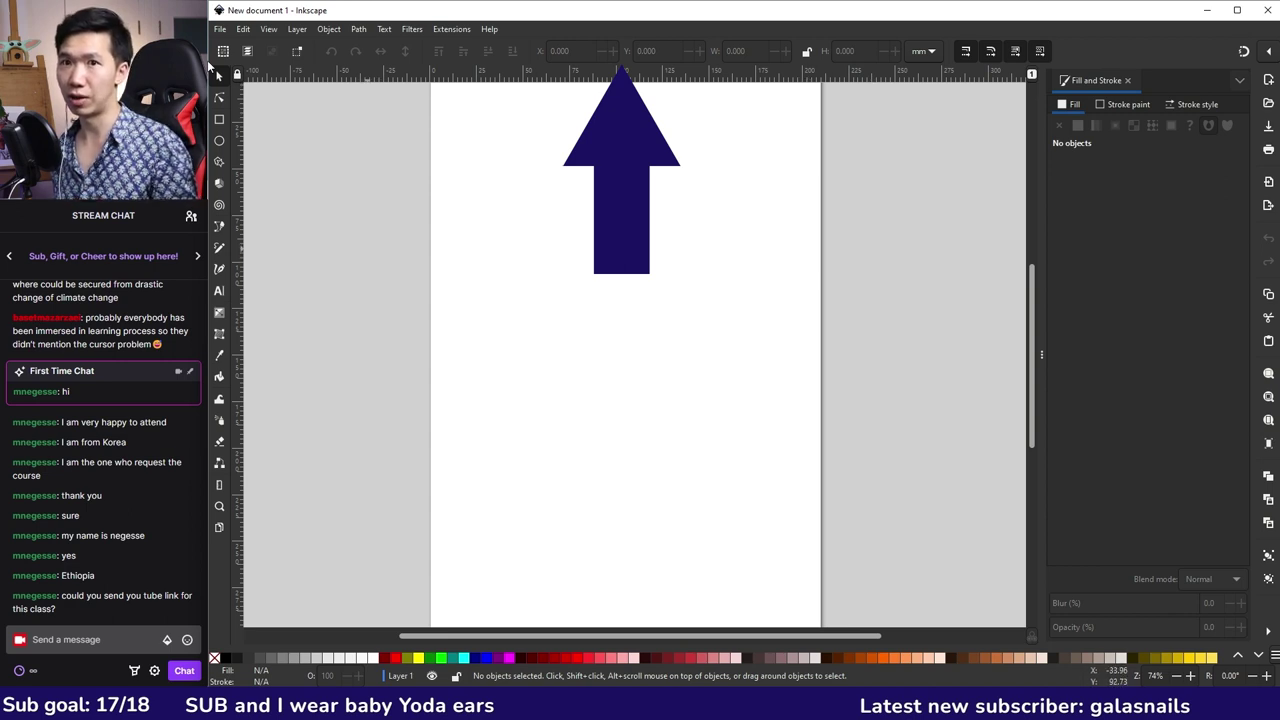
key(r)
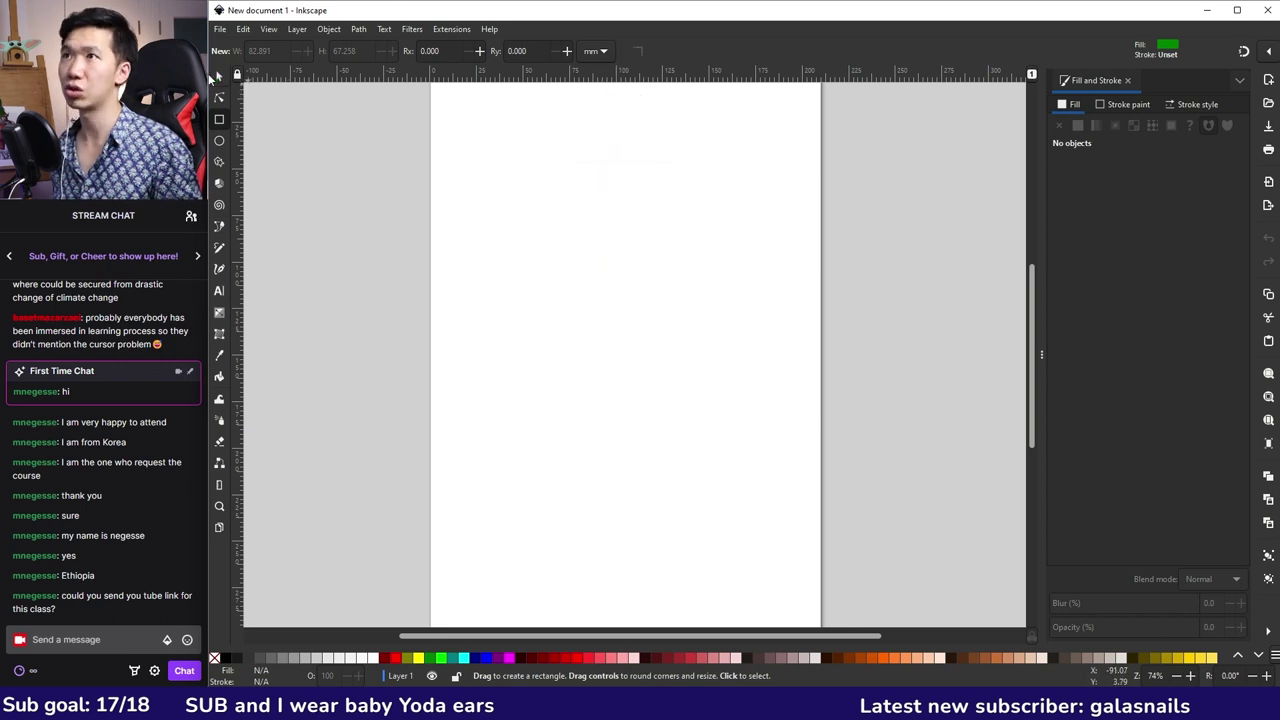
key(s)
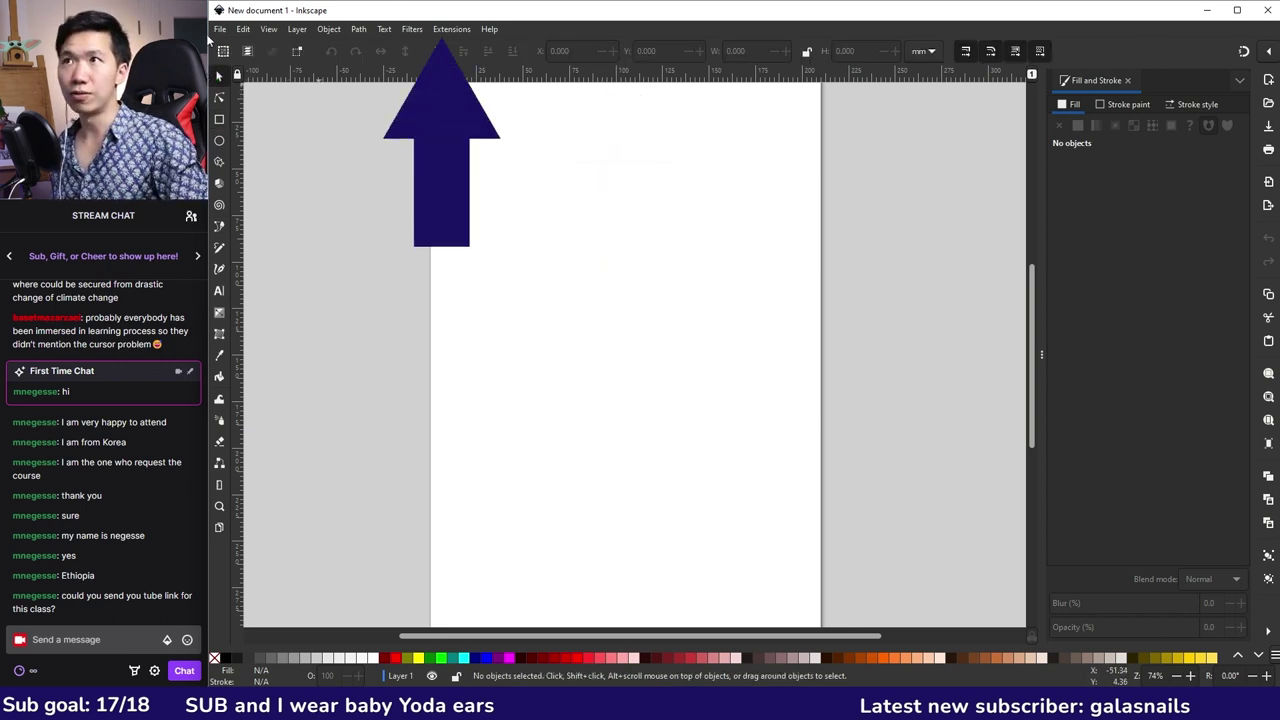
click(292, 27)
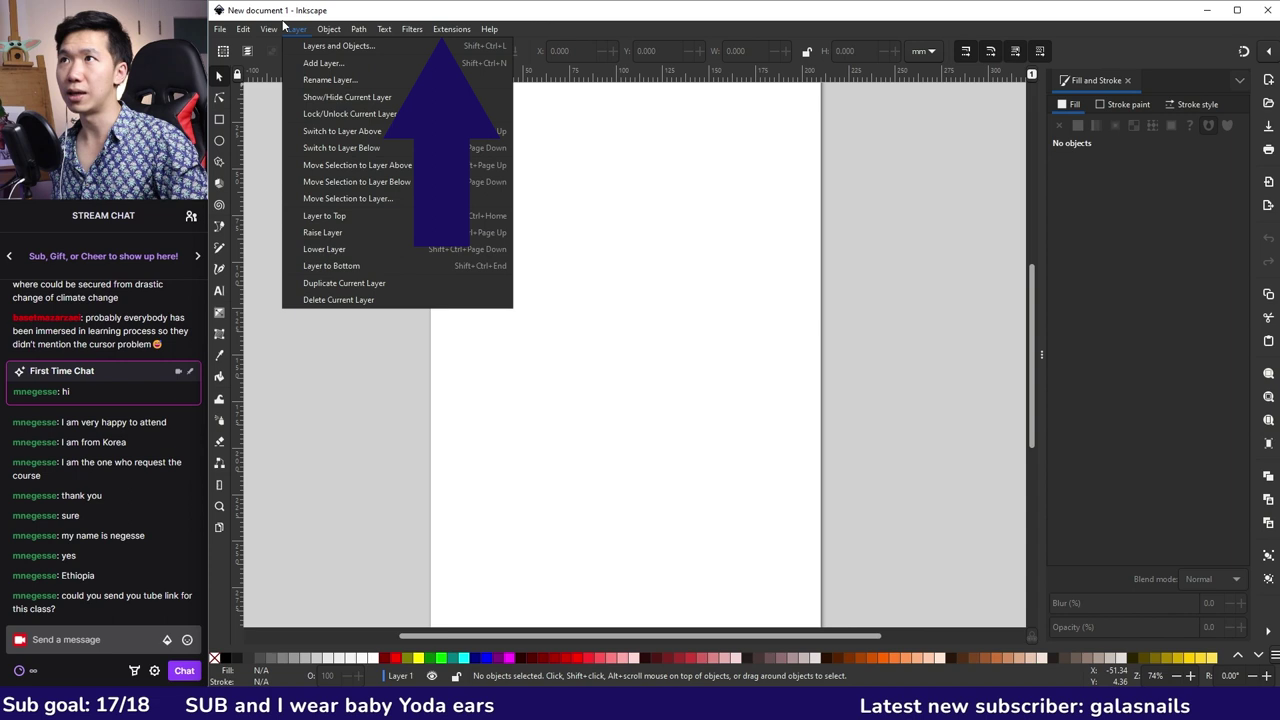
key(Right)
key(Right)
key(Right)
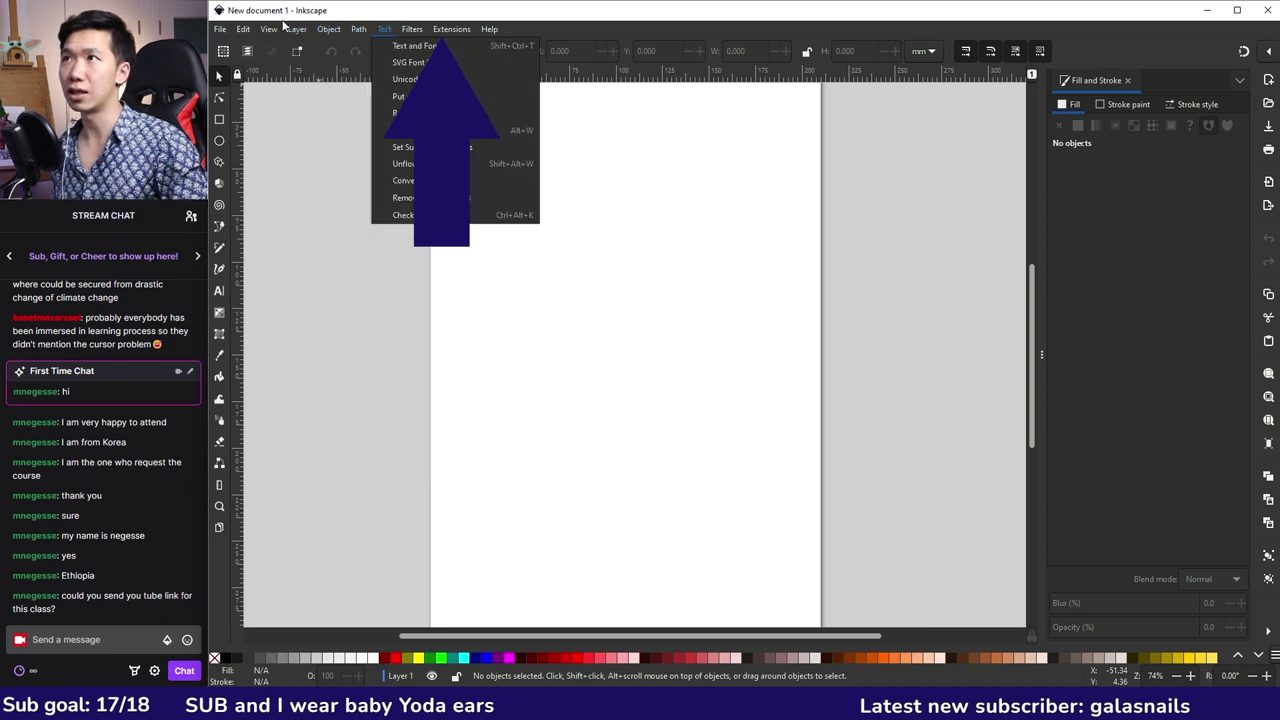
key(Right)
key(Escape)
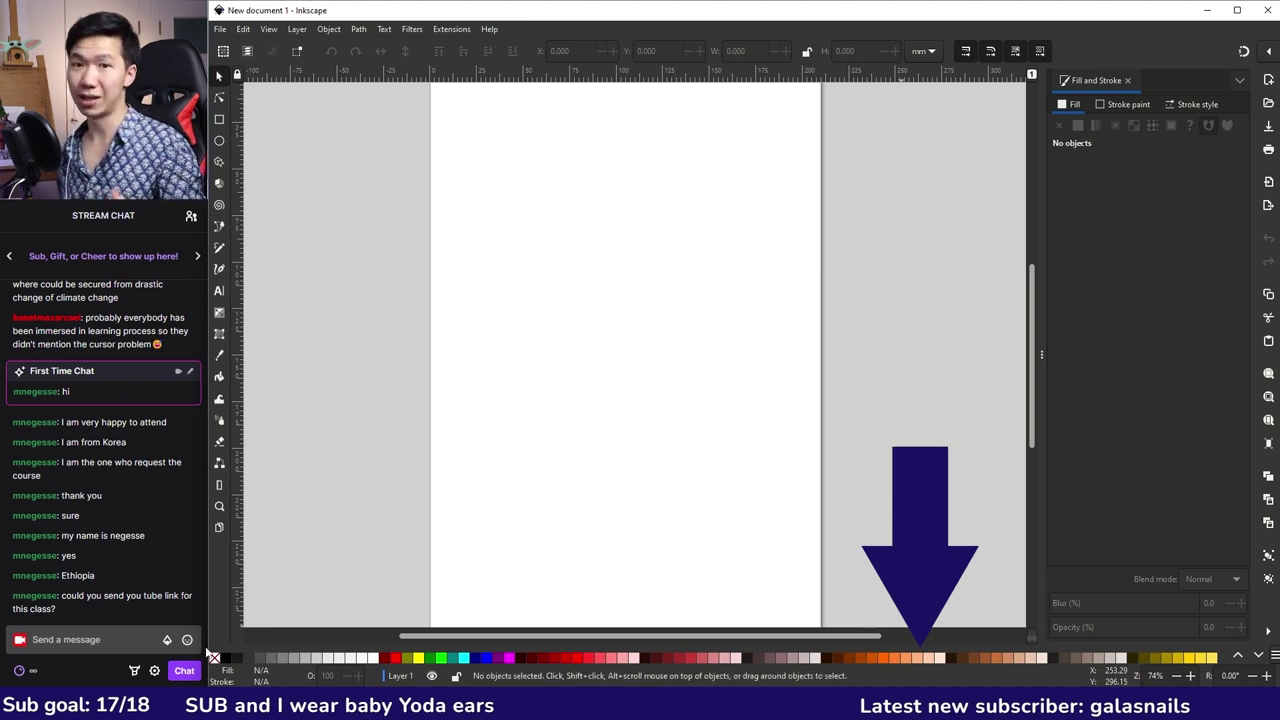
scroll(210, 655, down, 3)
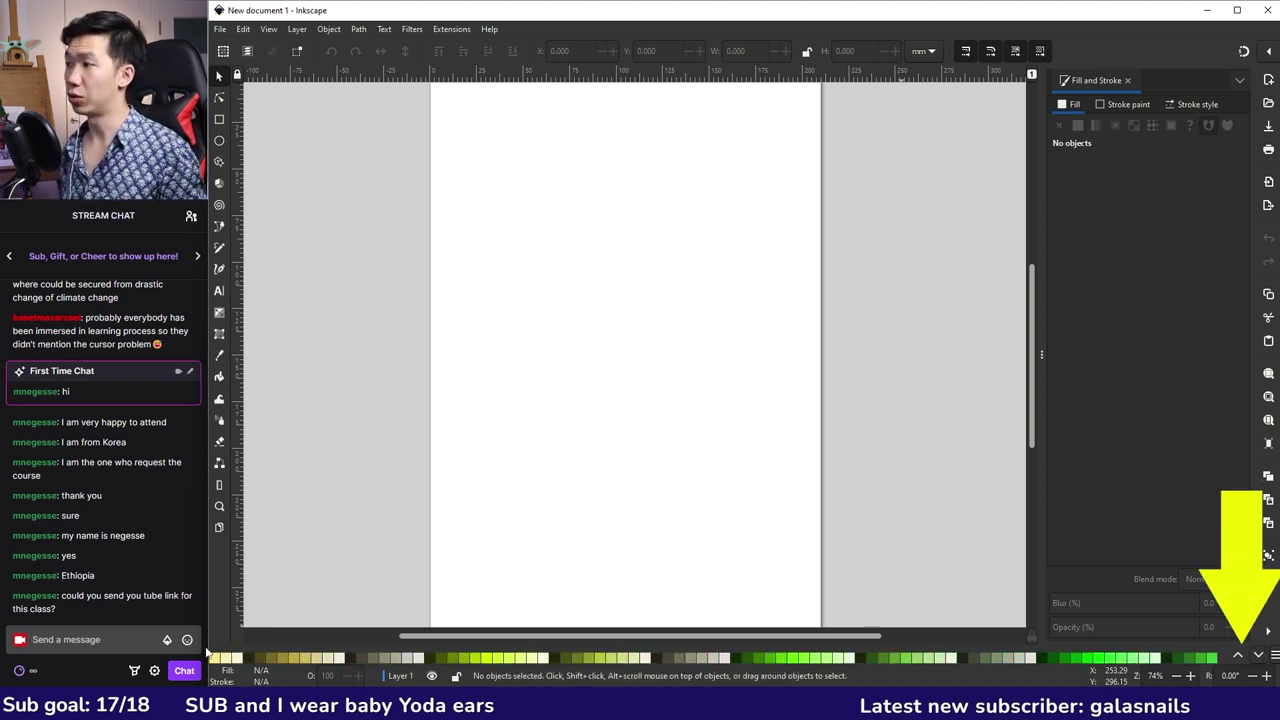
scroll(207, 651, down, 2)
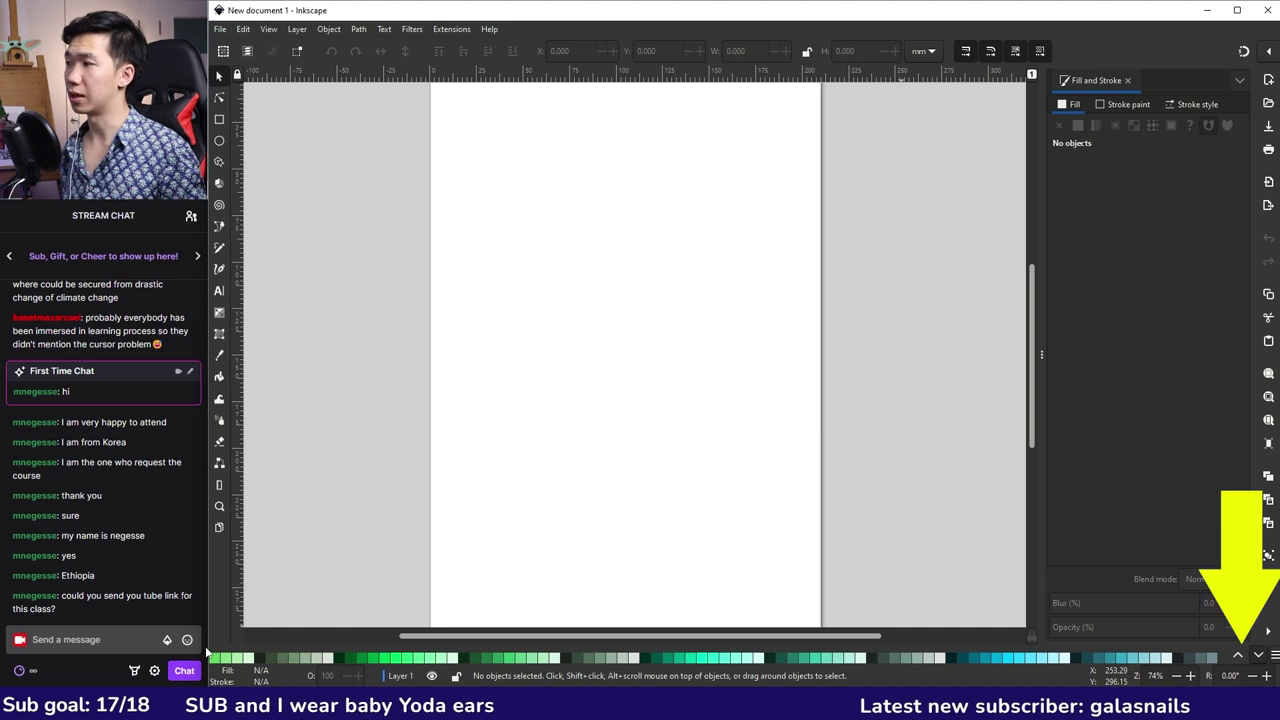
scroll(207, 651, down, 3)
scroll(207, 651, up, 10)
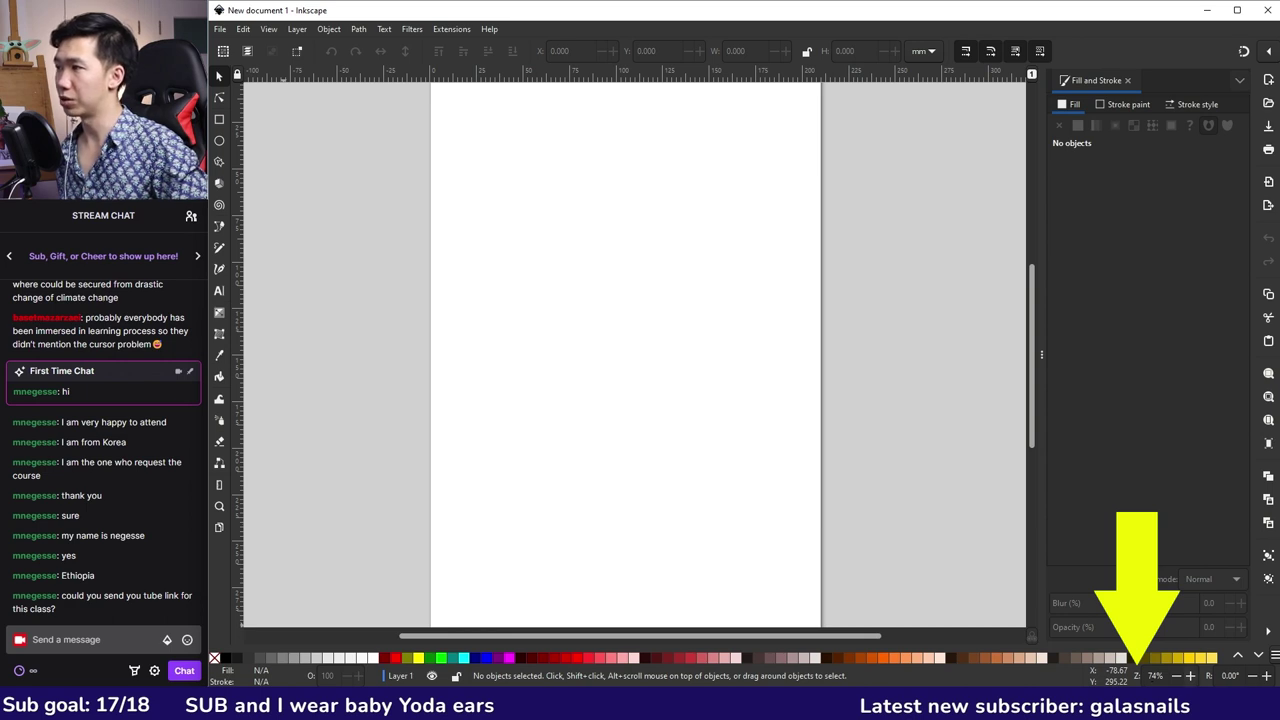
scroll(654, 355, up, 5)
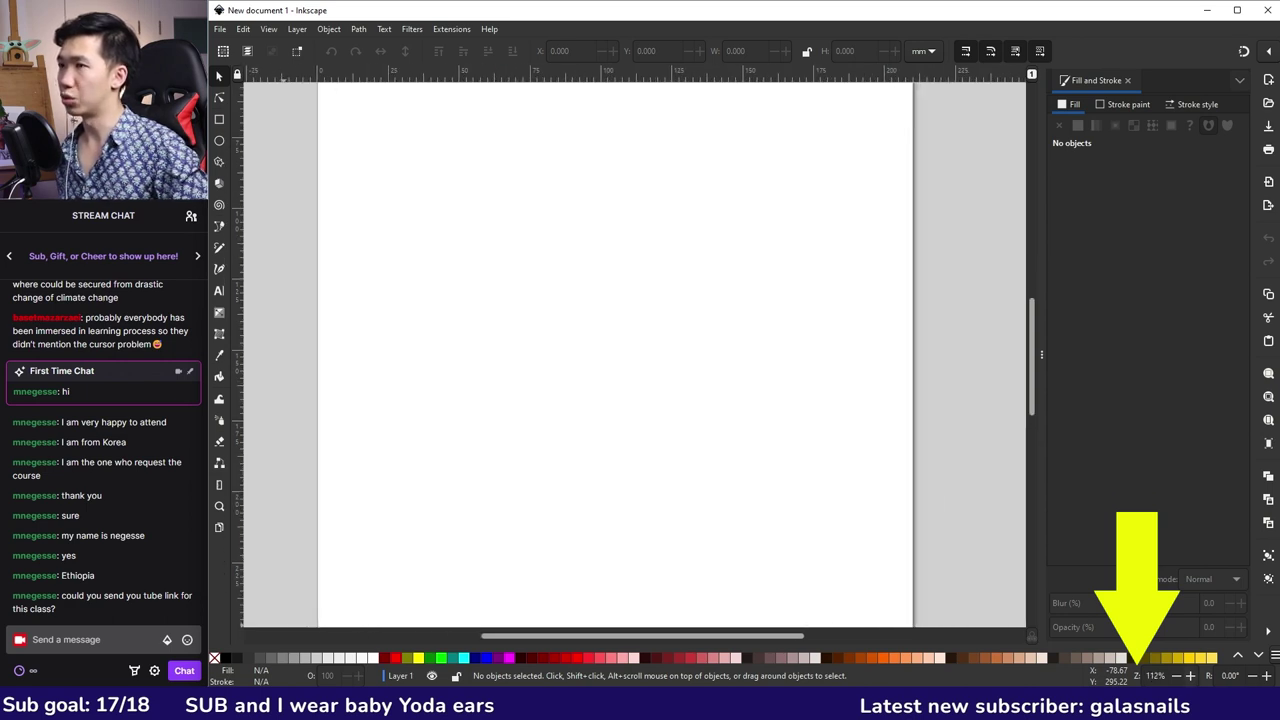
scroll(654, 355, down, 2)
scroll(630, 355, down, 3)
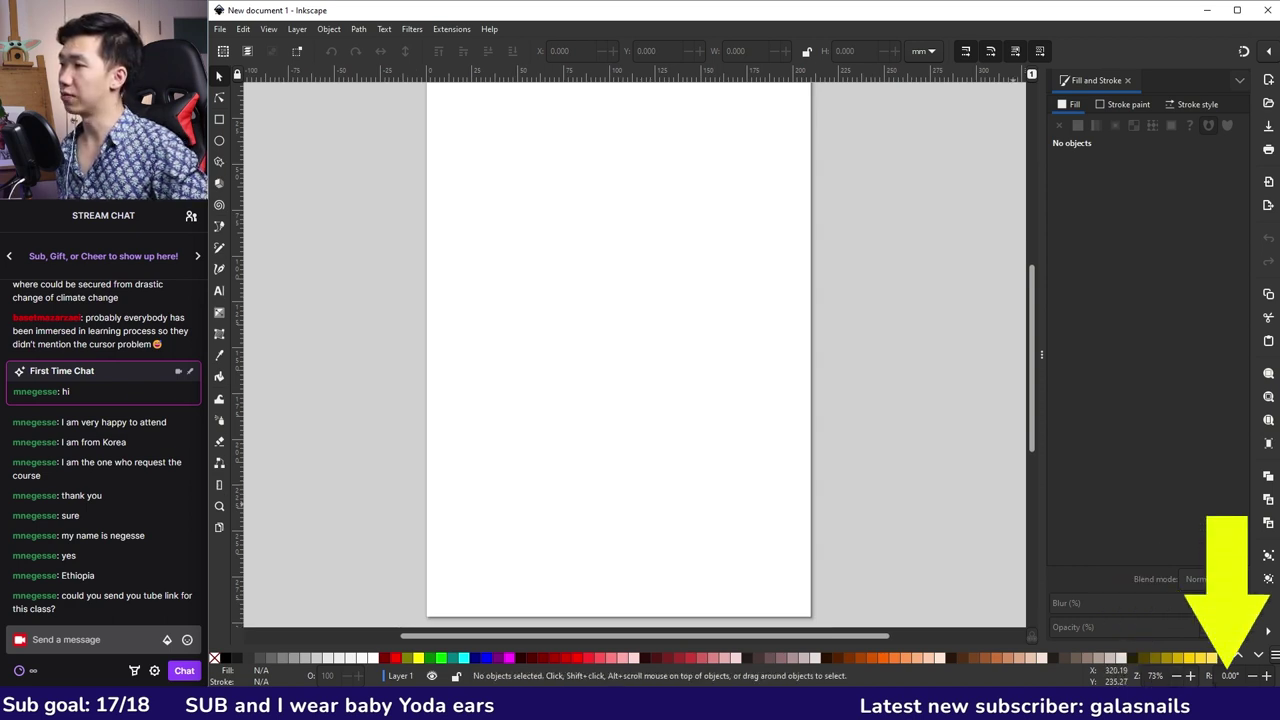
- Rotate the canvas view to 5° and reset its rotation to 0°
scroll(1230, 676, up, 9)
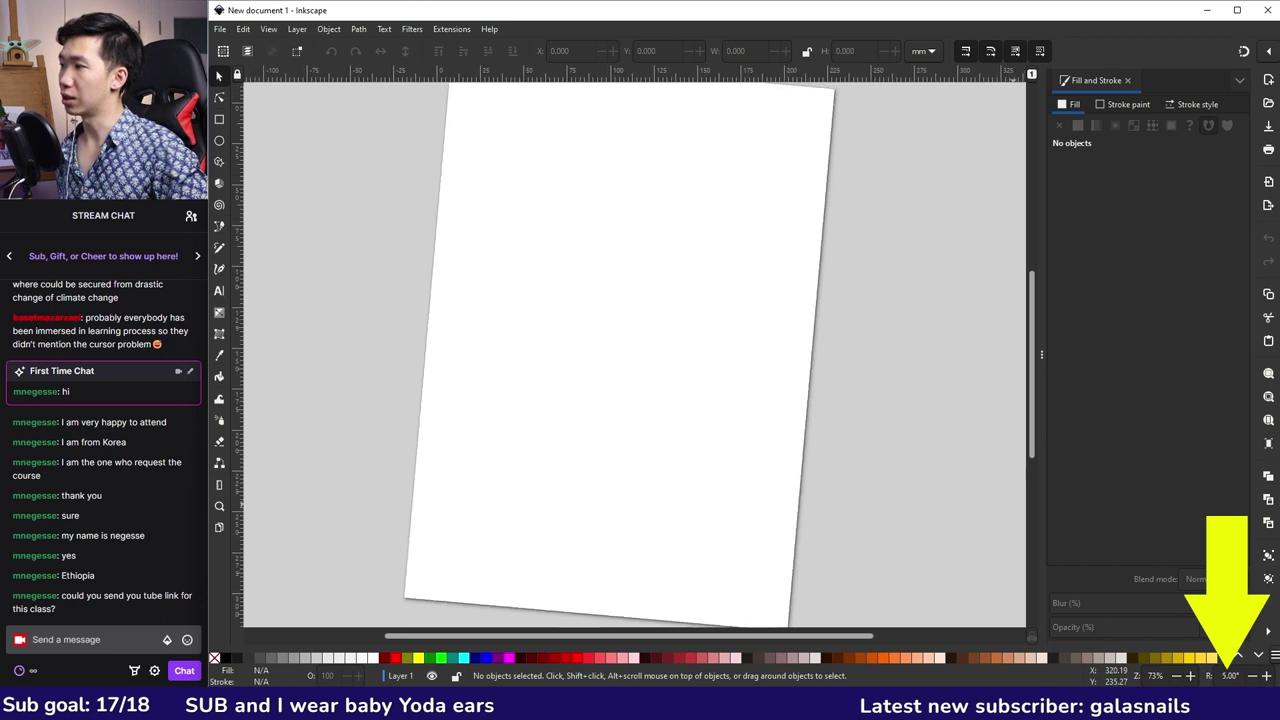
scroll(1230, 676, down, 7)
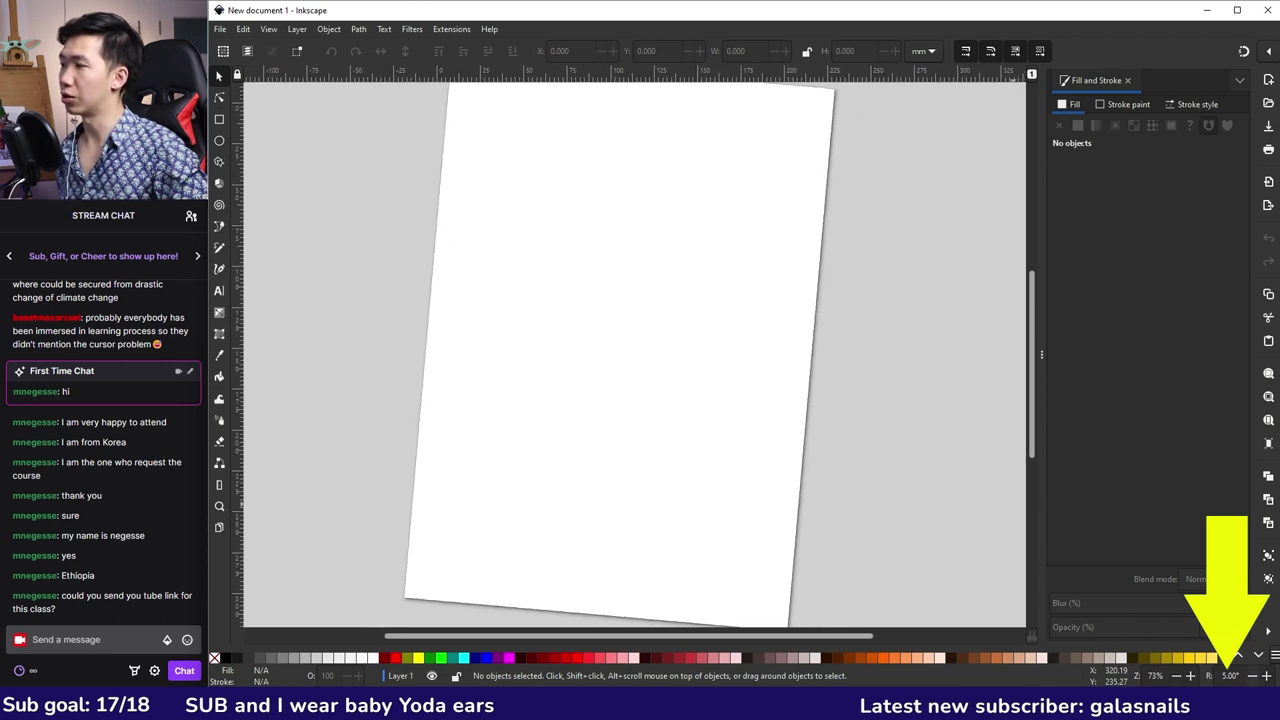
scroll(1230, 676, down, 1)
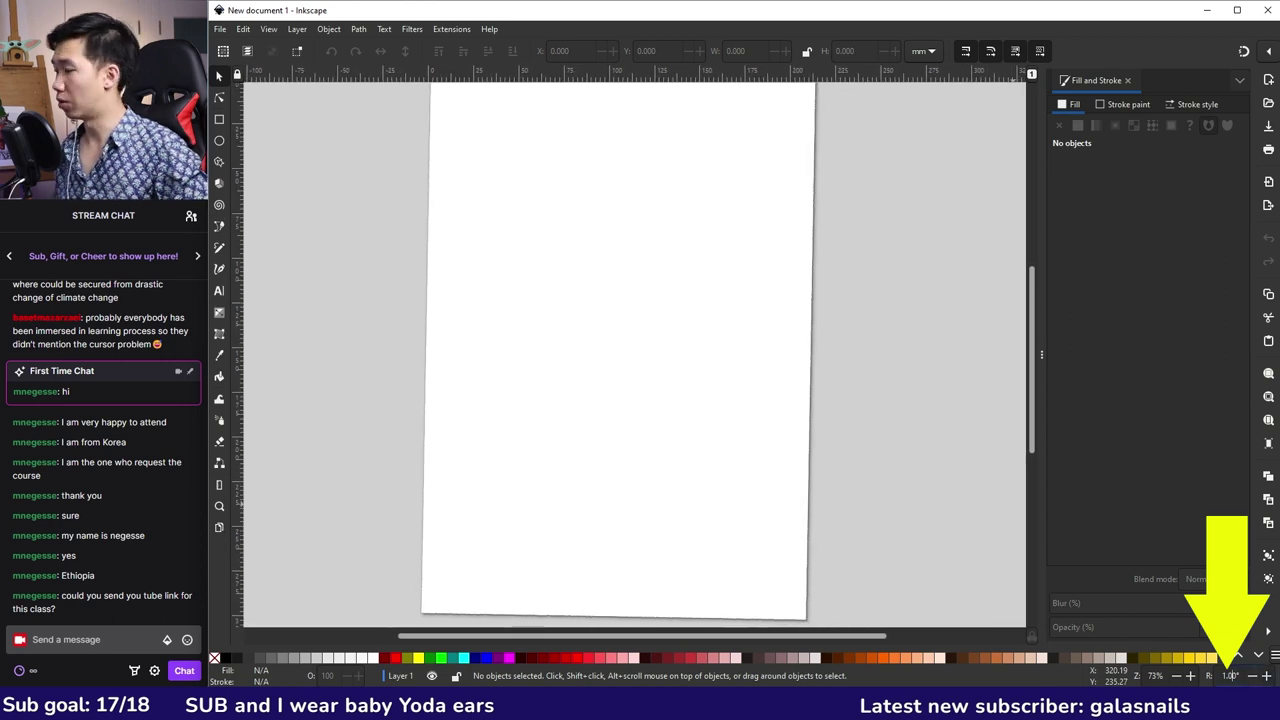
click(1230, 676)
text(0)
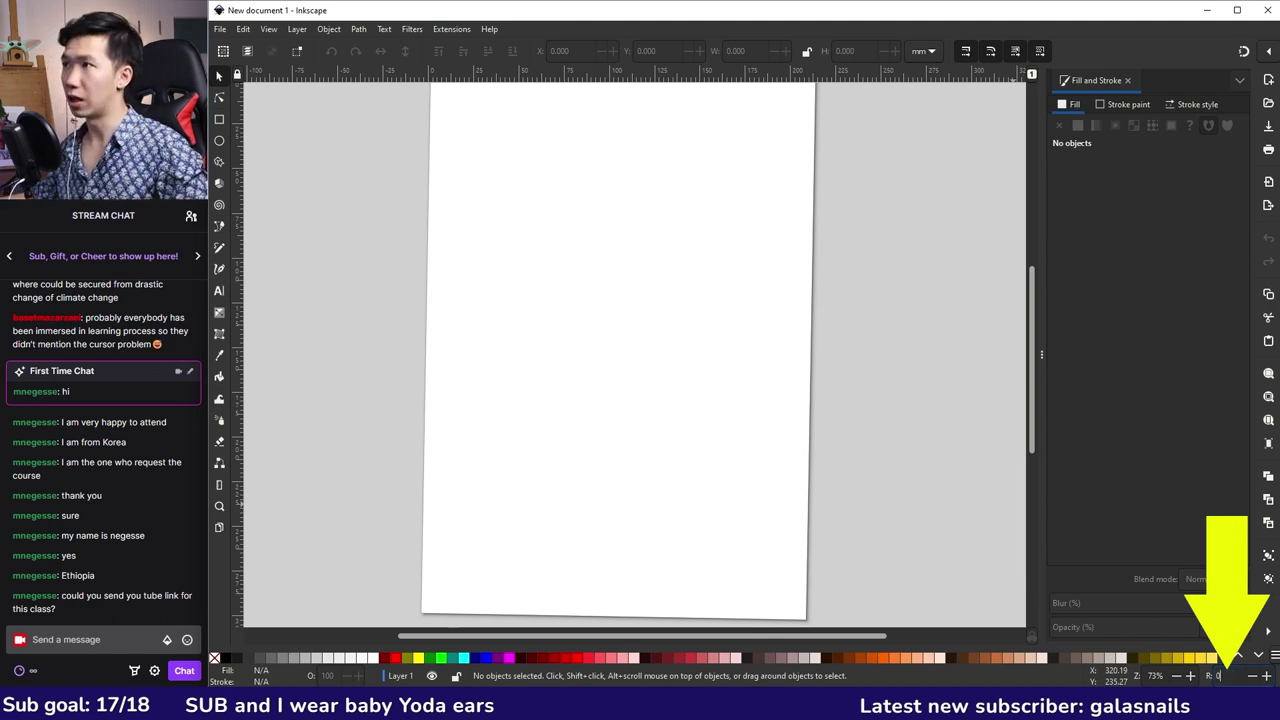
key(Return)
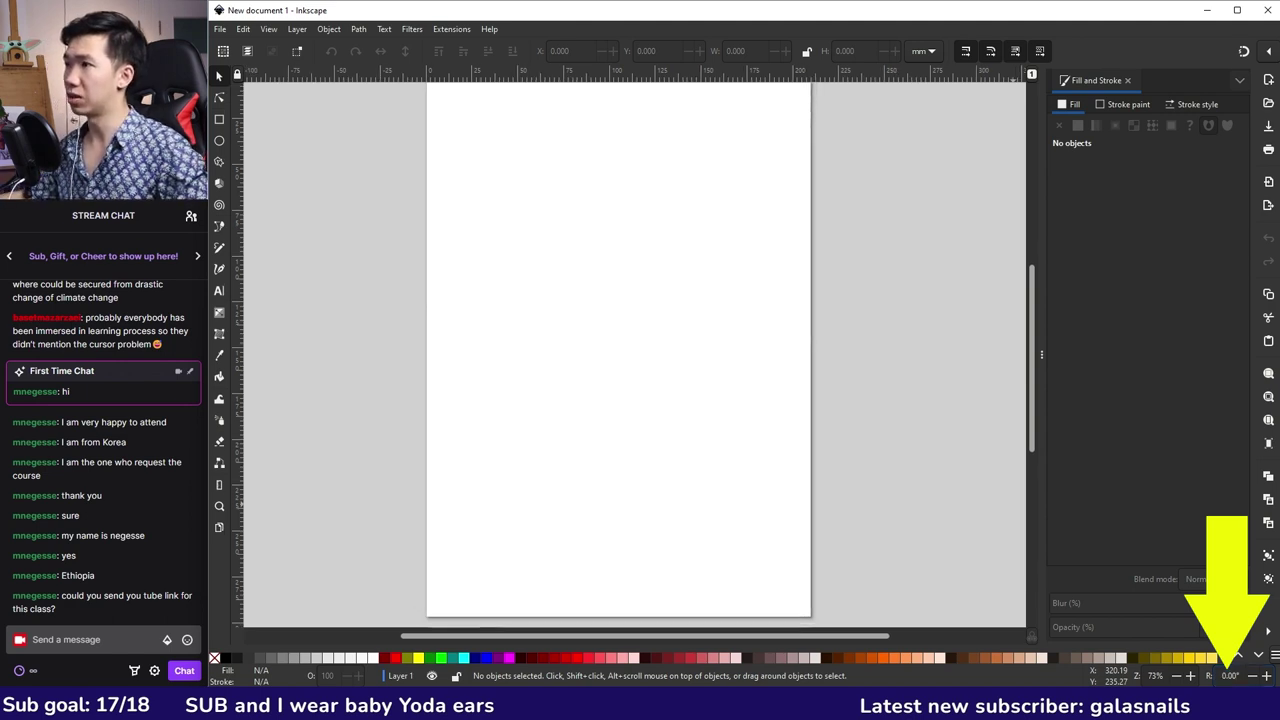
- Open the document properties and set the page width to 183 mm
click(220, 28)
key(Up)
key(Up)
key(Up)
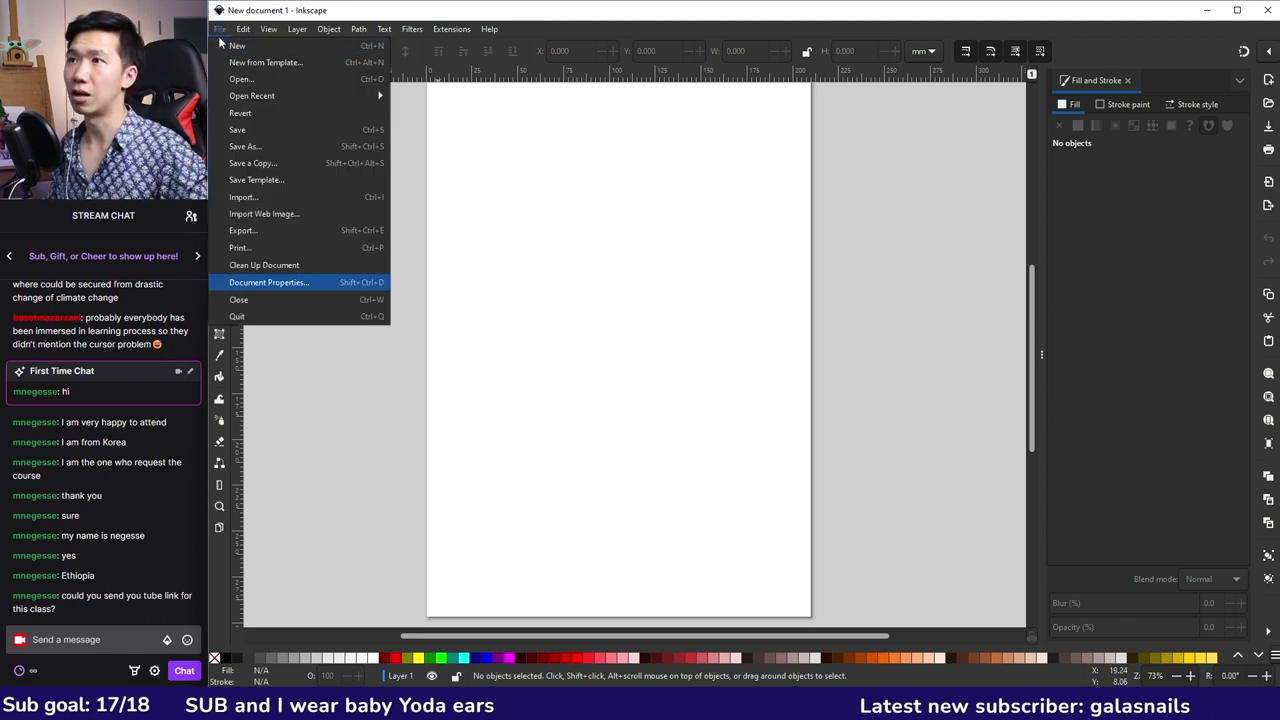
key(Return)
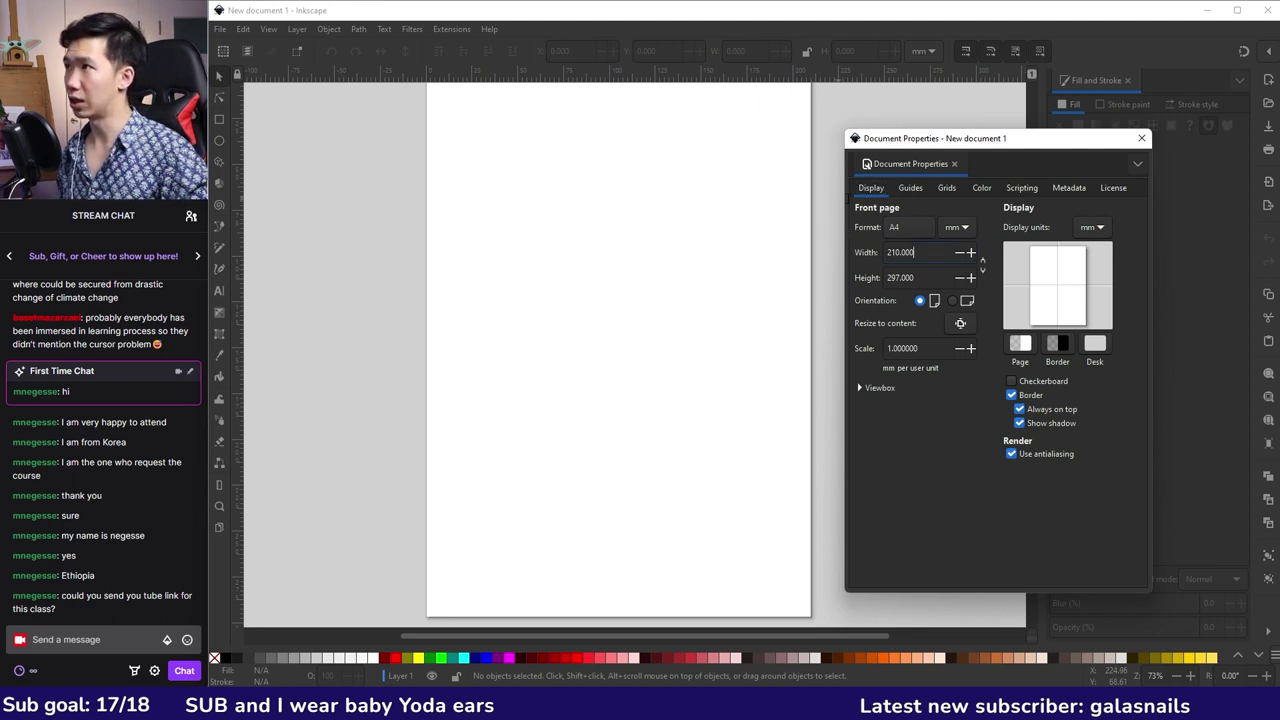
key(BackSpace)
key(BackSpace)
key(BackSpace)
key(BackSpace)
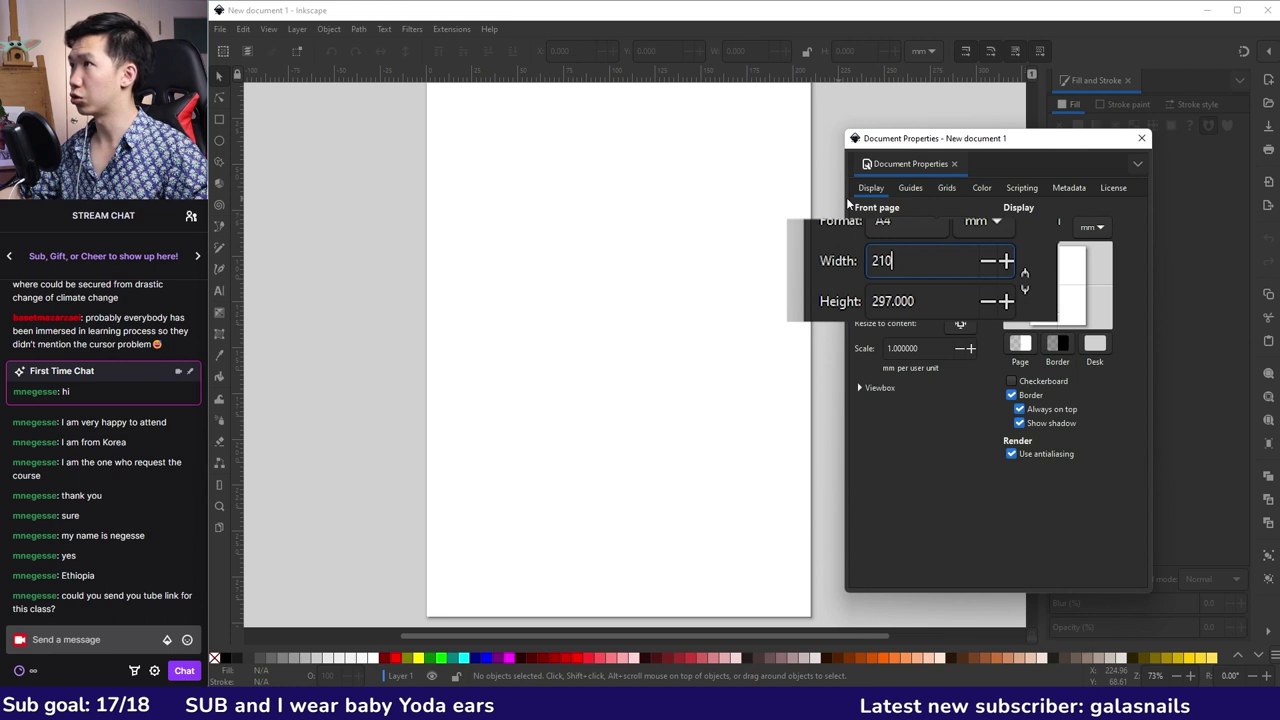
key(BackSpace)
text(18)
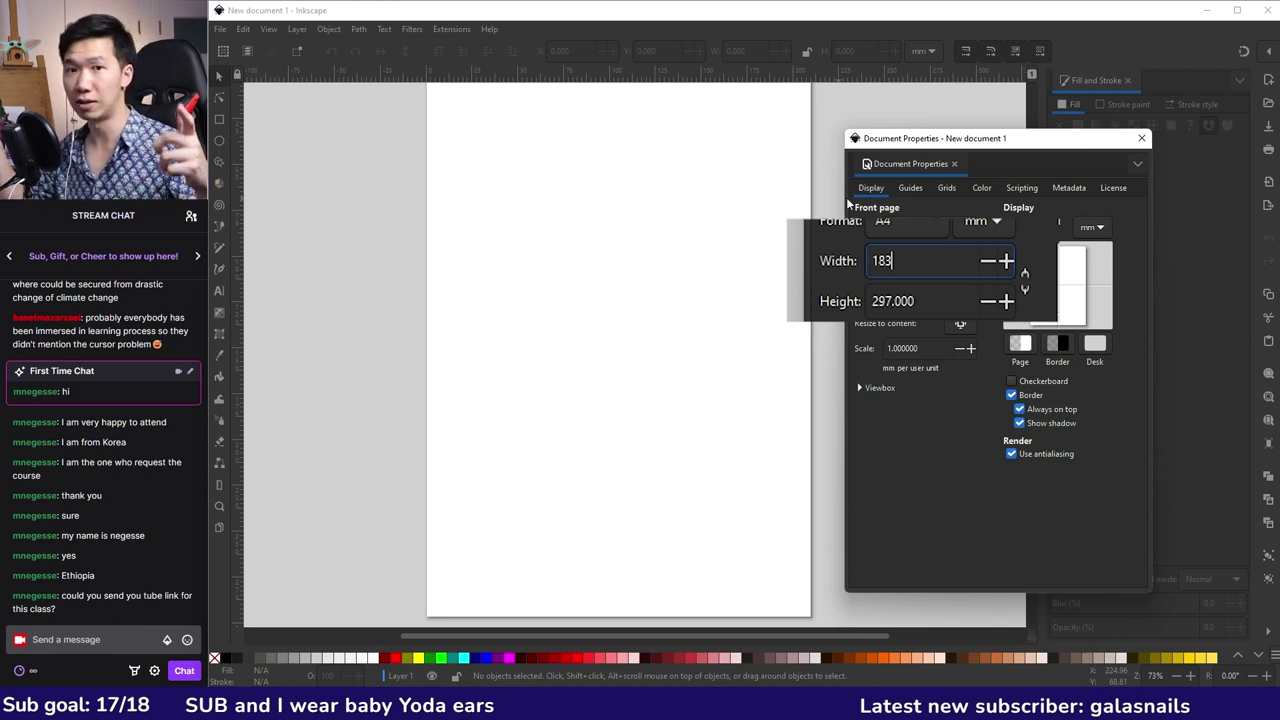
text(3)
- Set the page height to 120 mm and close the document properties
key(Tab)
key(BackSpace)
text(120)
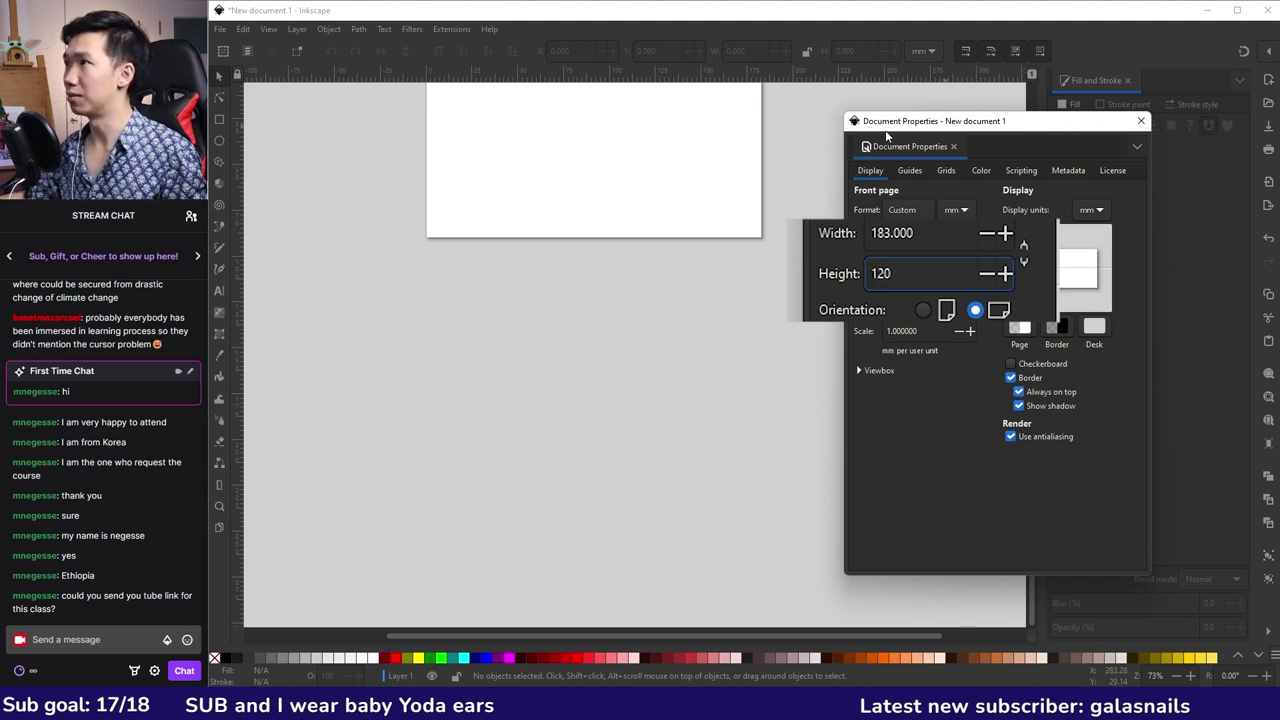
key(Return)
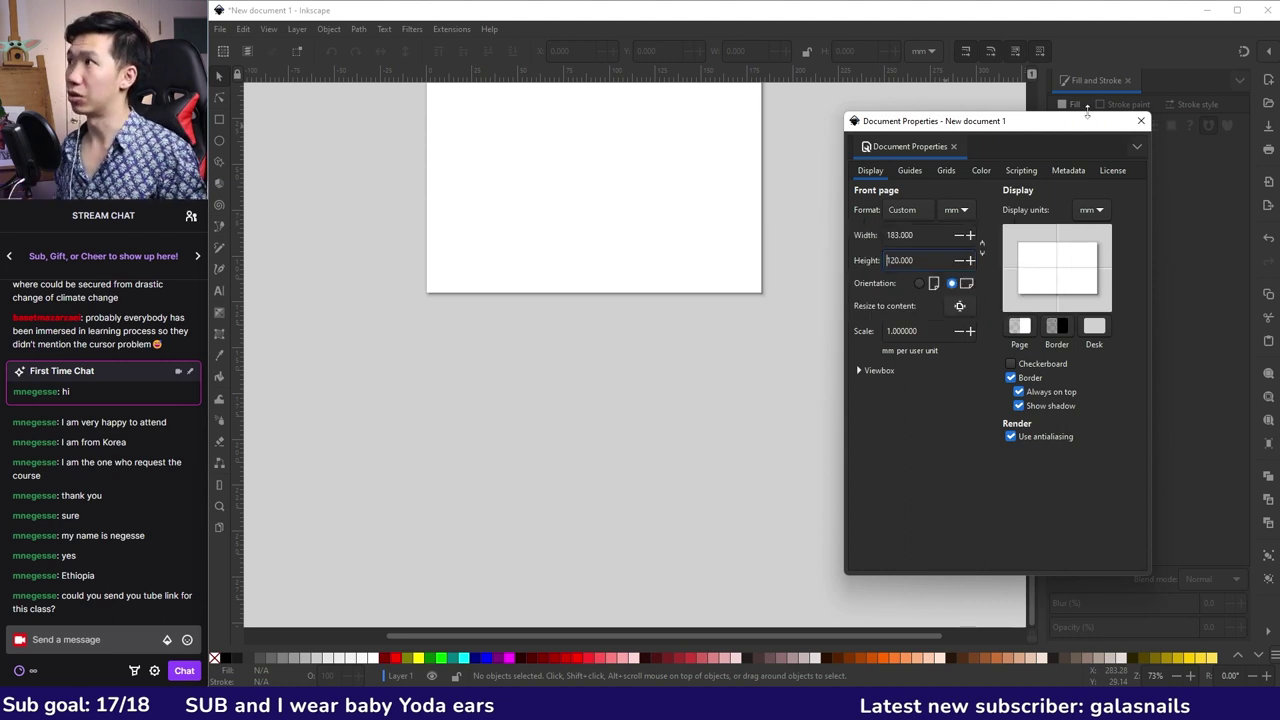
click(1142, 121)
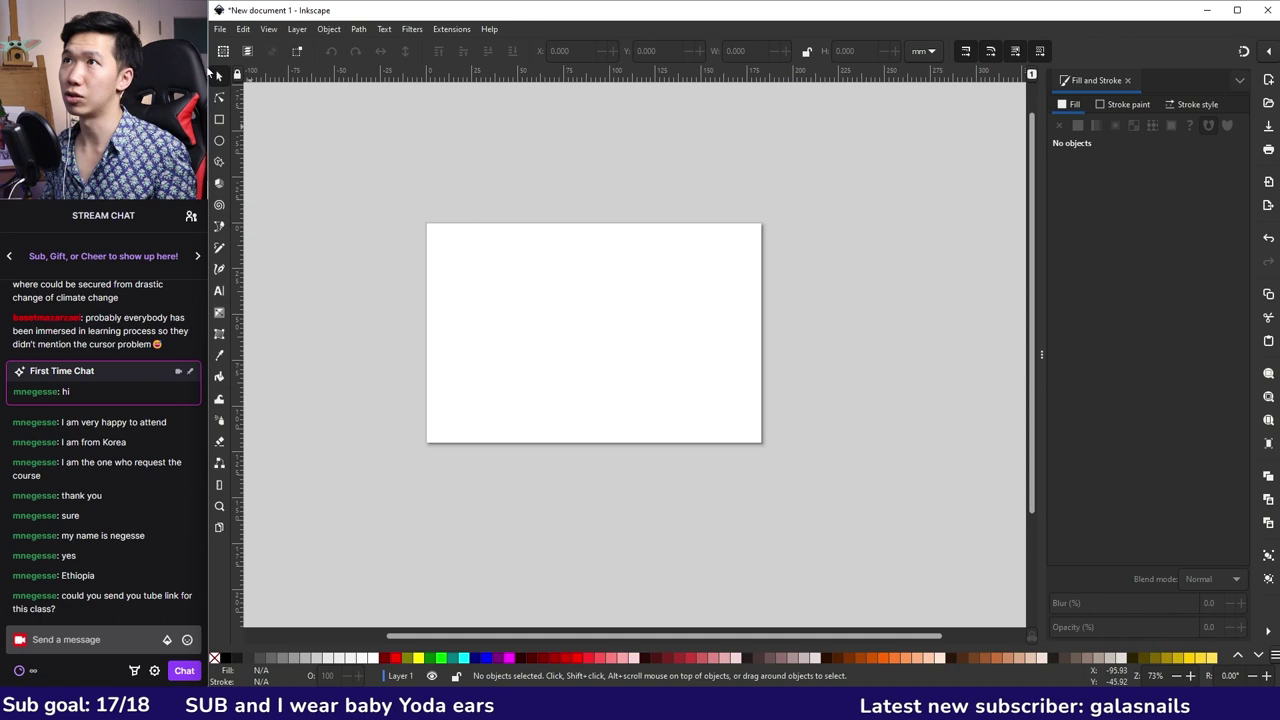
- Save the document as an SVG file named Class 1_2
click(243, 28)
mouse_move(219, 29)
key(Down)
key(Down)
key(Down)
key(Down)
key(Down)
key(Down)
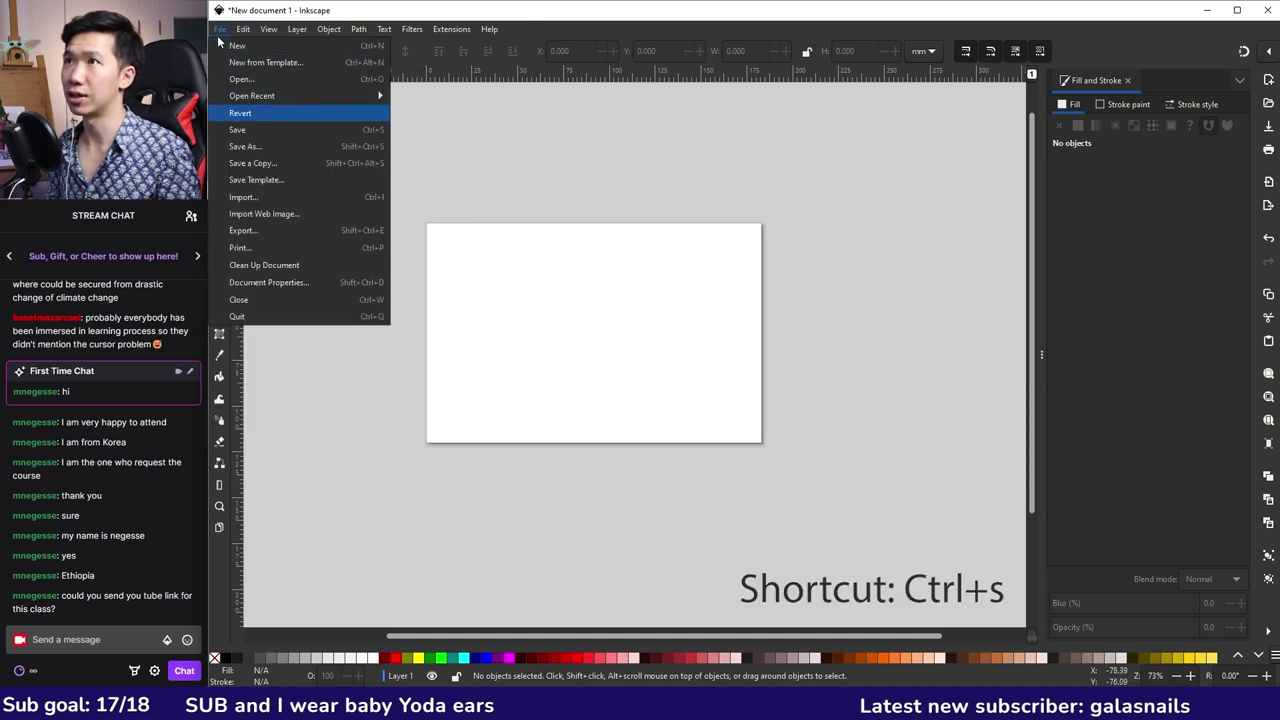
key(Return)
text(Class 1)
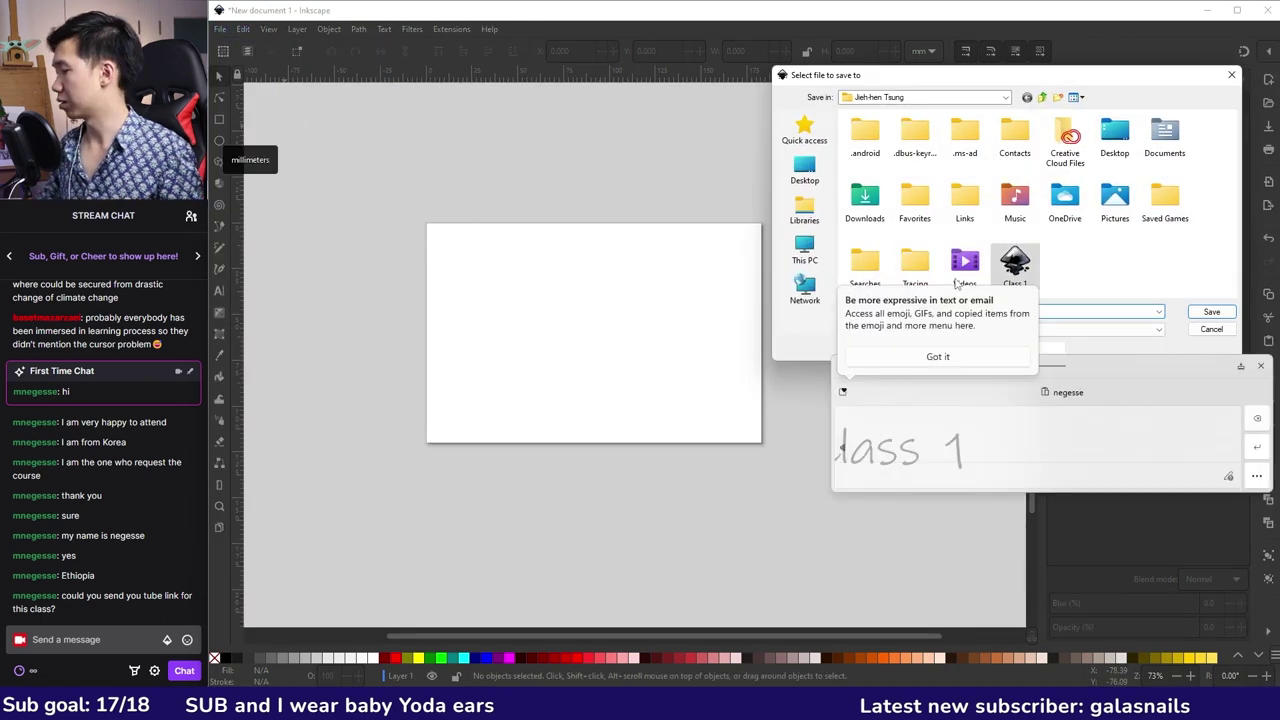
key(Return)
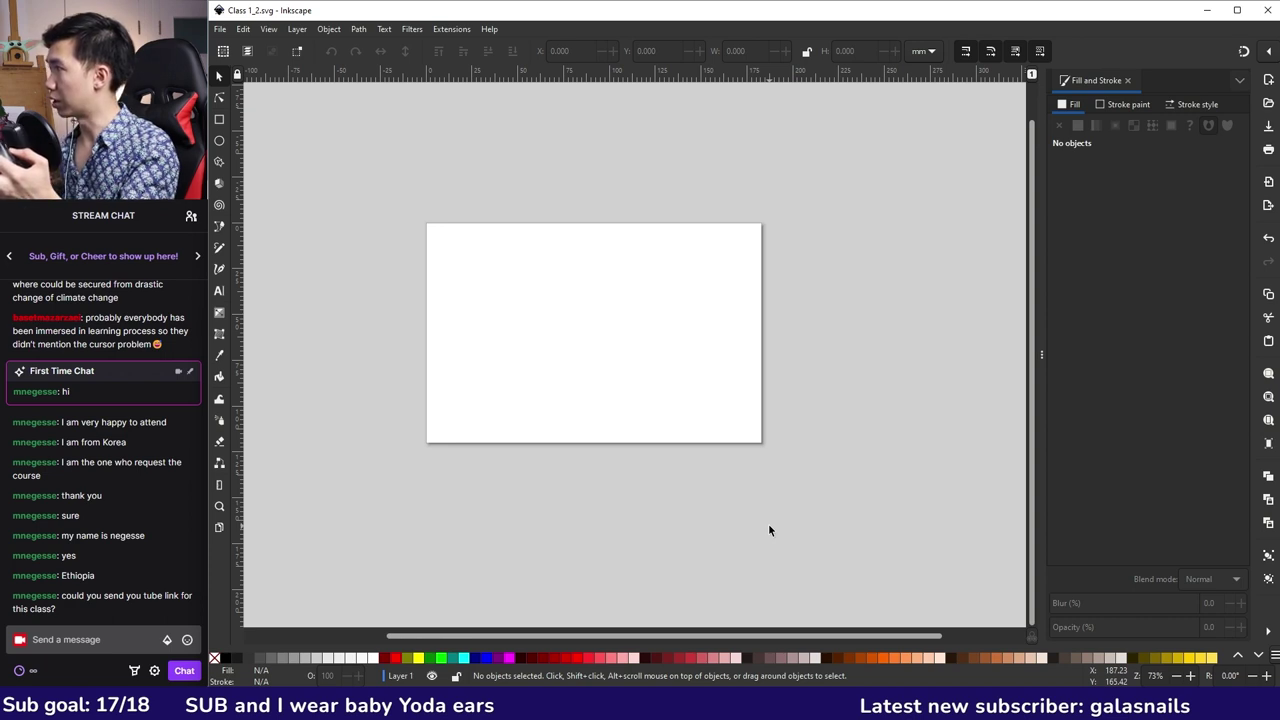
key(ctrl)
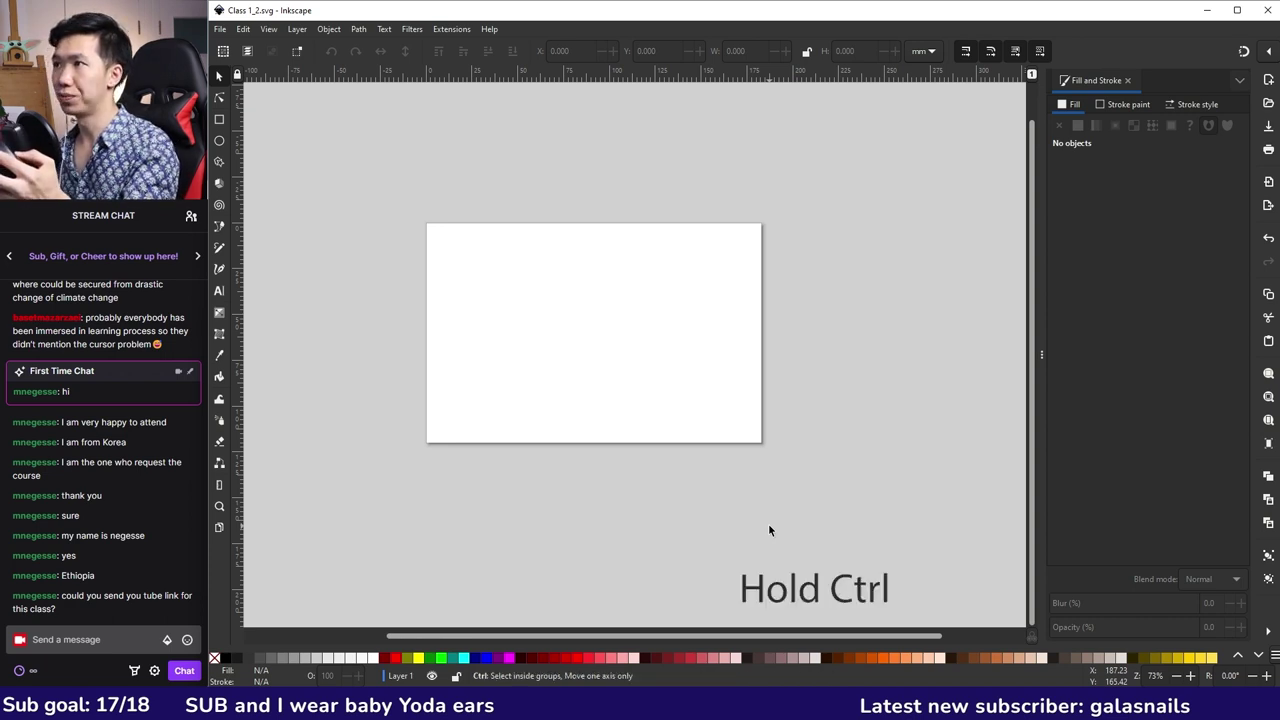
scroll(769, 530, up, 1)
scroll(769, 530, up, 1)
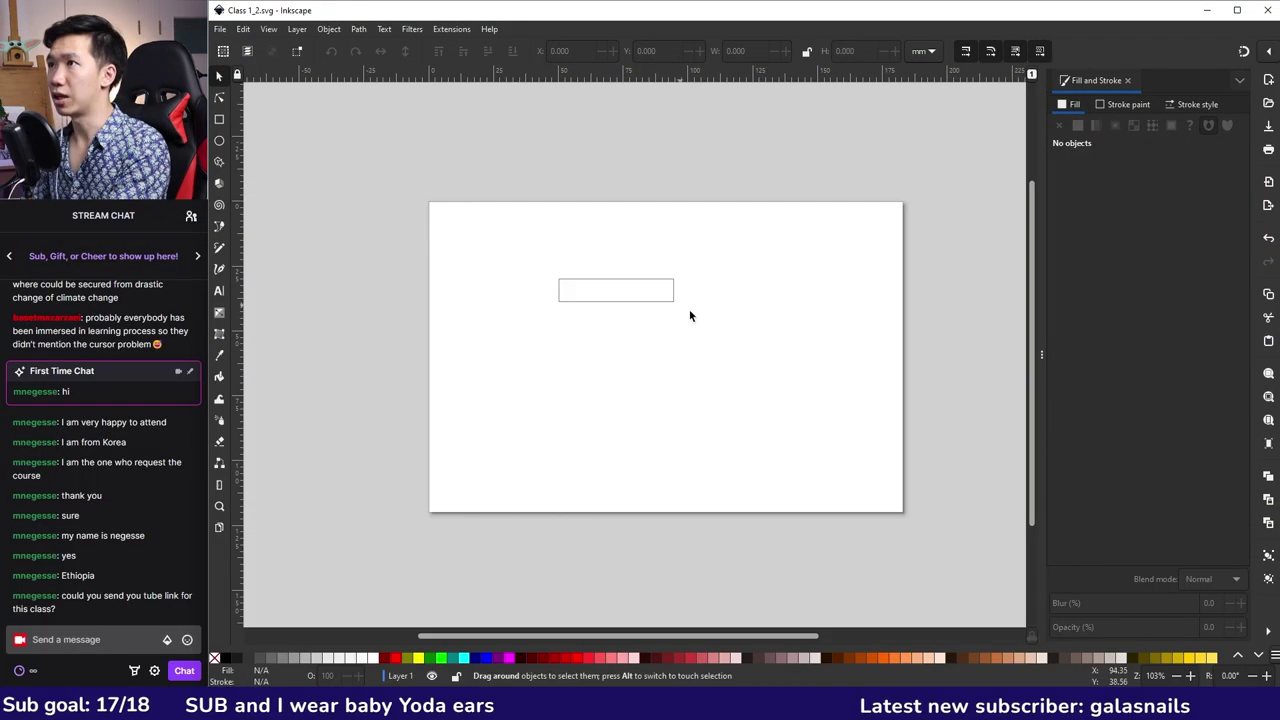
drag(689, 316, 740, 372)
drag(816, 244, 652, 400)
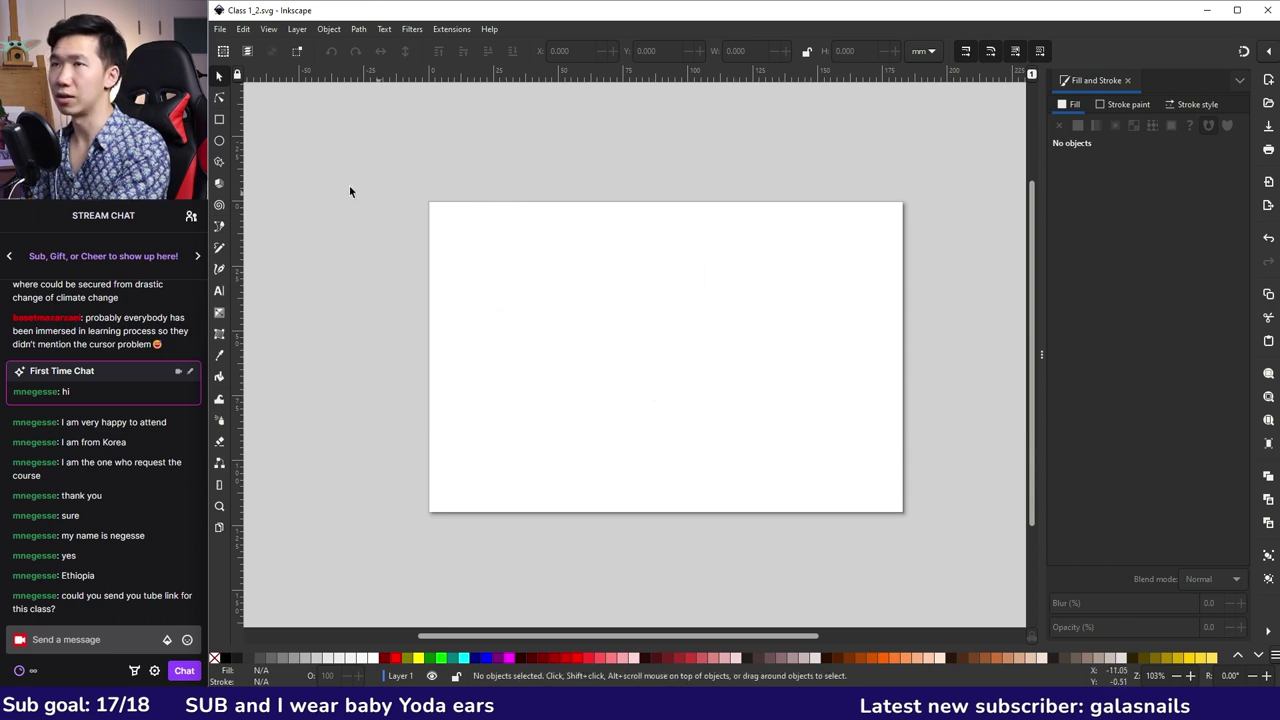
- Draw a green rectangle about 63 mm wide and 43 mm high near the centre of the page
click(220, 124)
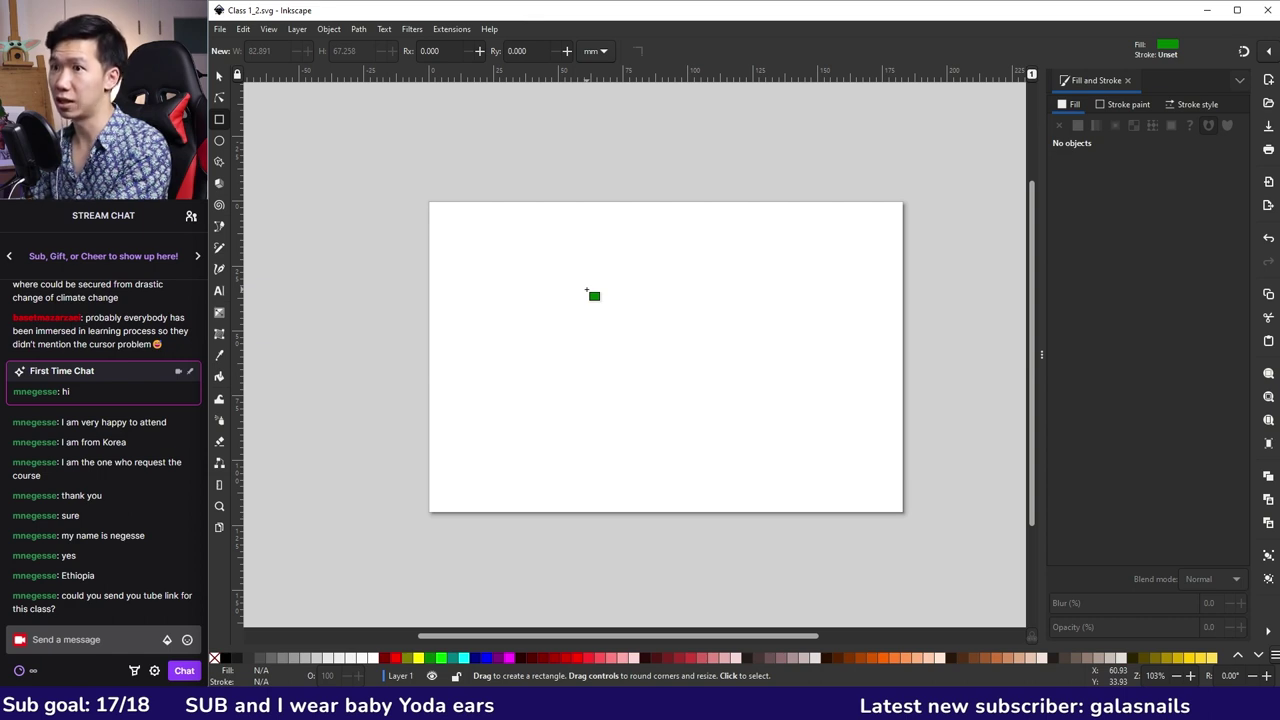
drag(564, 285, 727, 397)
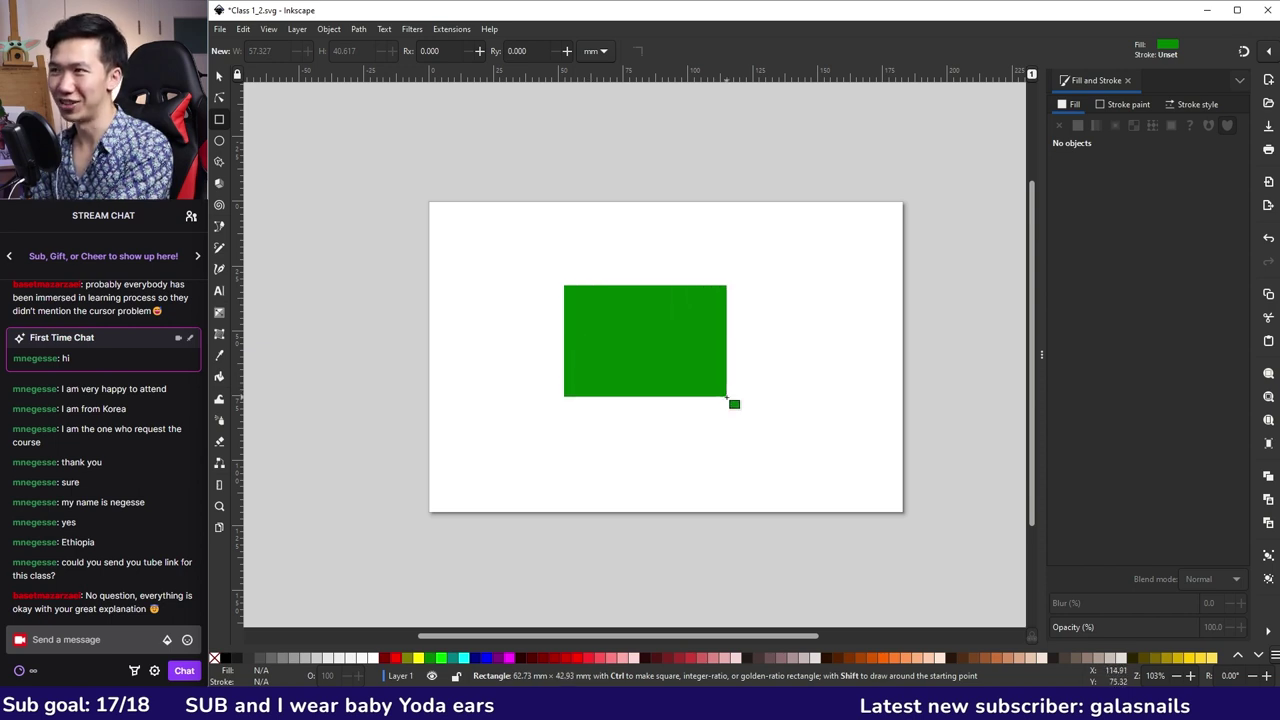
drag(727, 397, 727, 397)
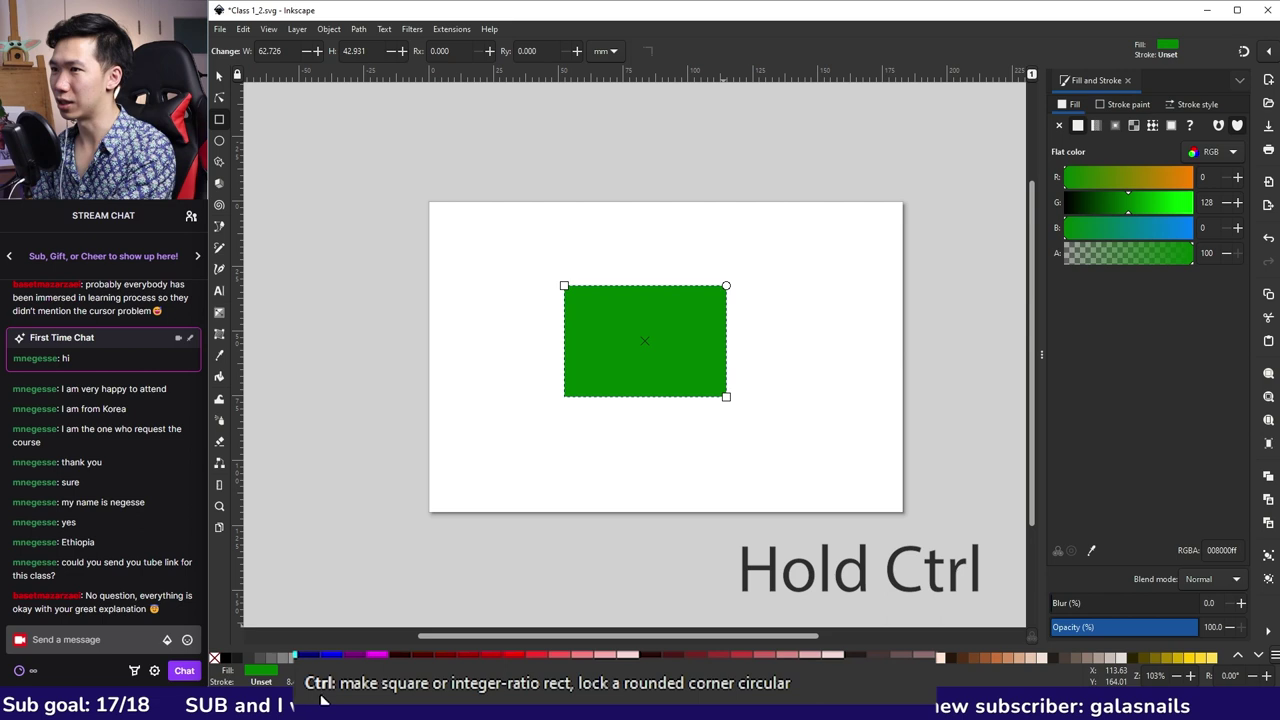
- Draw a green square of about 37 mm beside the rectangle, near the page's right edge, and save the document
drag(761, 287, 858, 394)
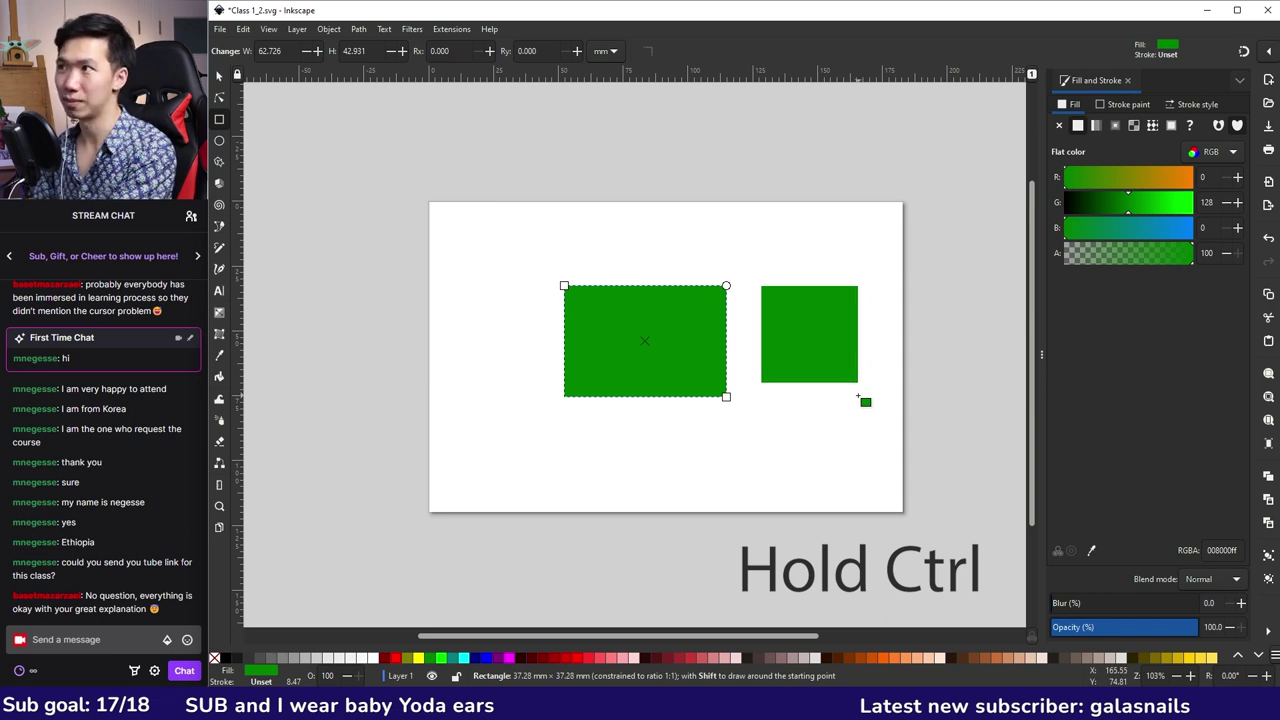
key(Escape)
key(ctrl+s)
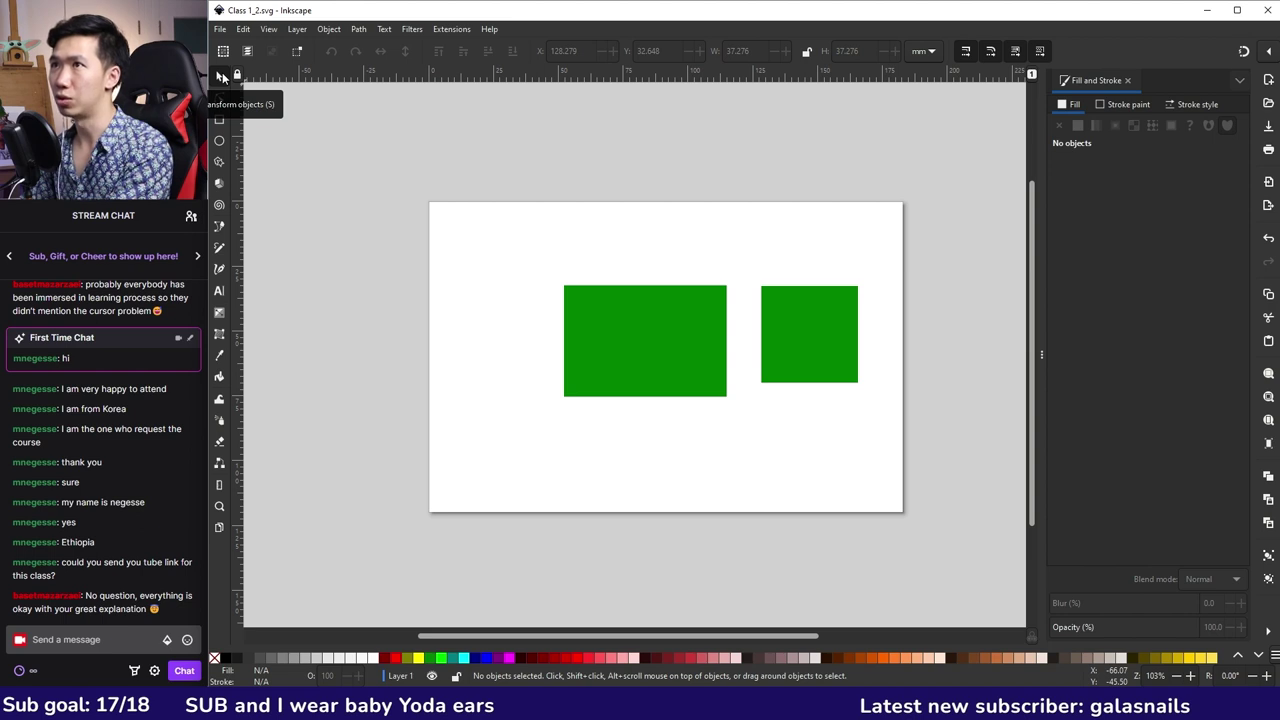
- Select the larger green rectangle near the centre of the page
click(651, 336)
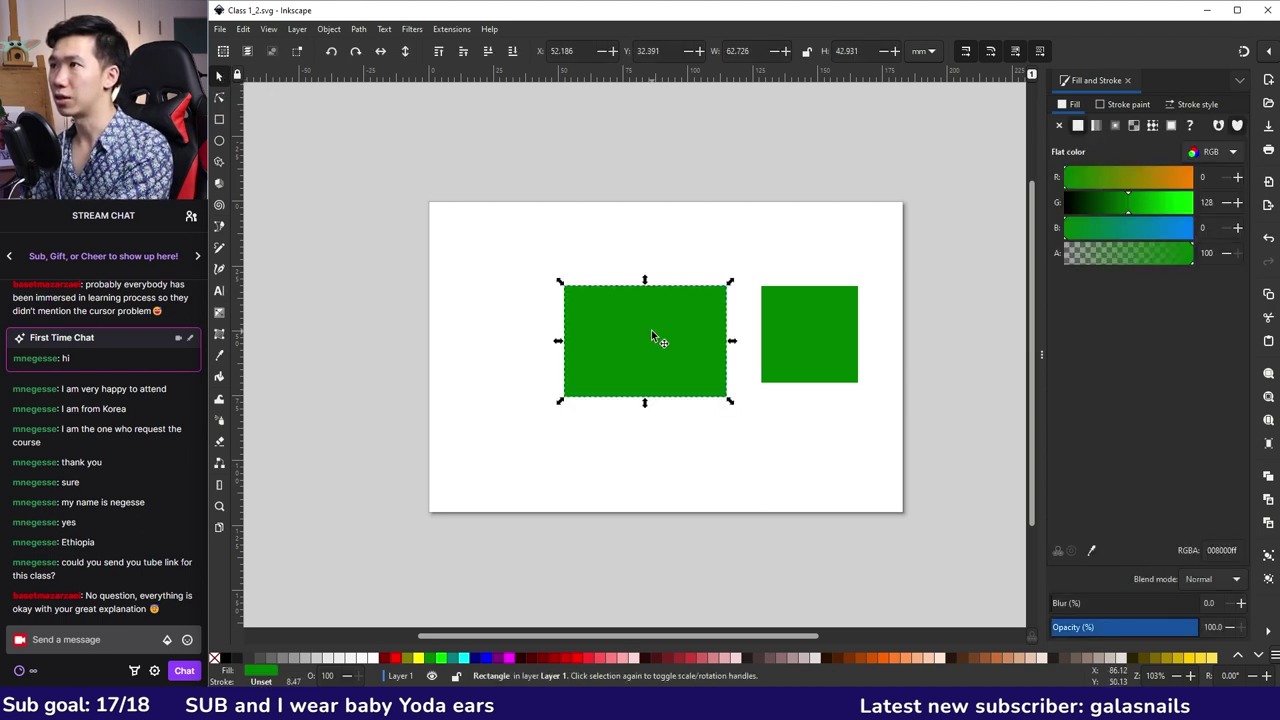
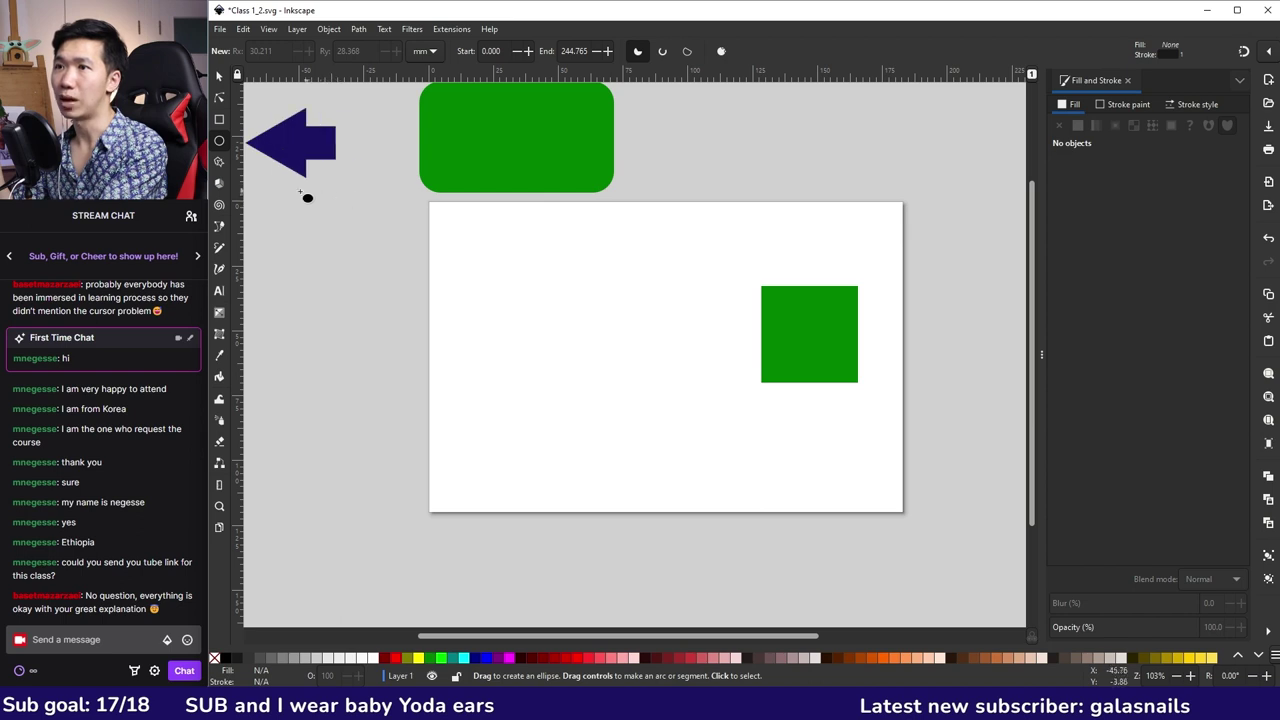
- Draw an unfilled ellipse with radii of about 31 × 15 mm near the page's upper edge and a circle of about 16 mm radius beneath it
drag(482, 232, 642, 313)
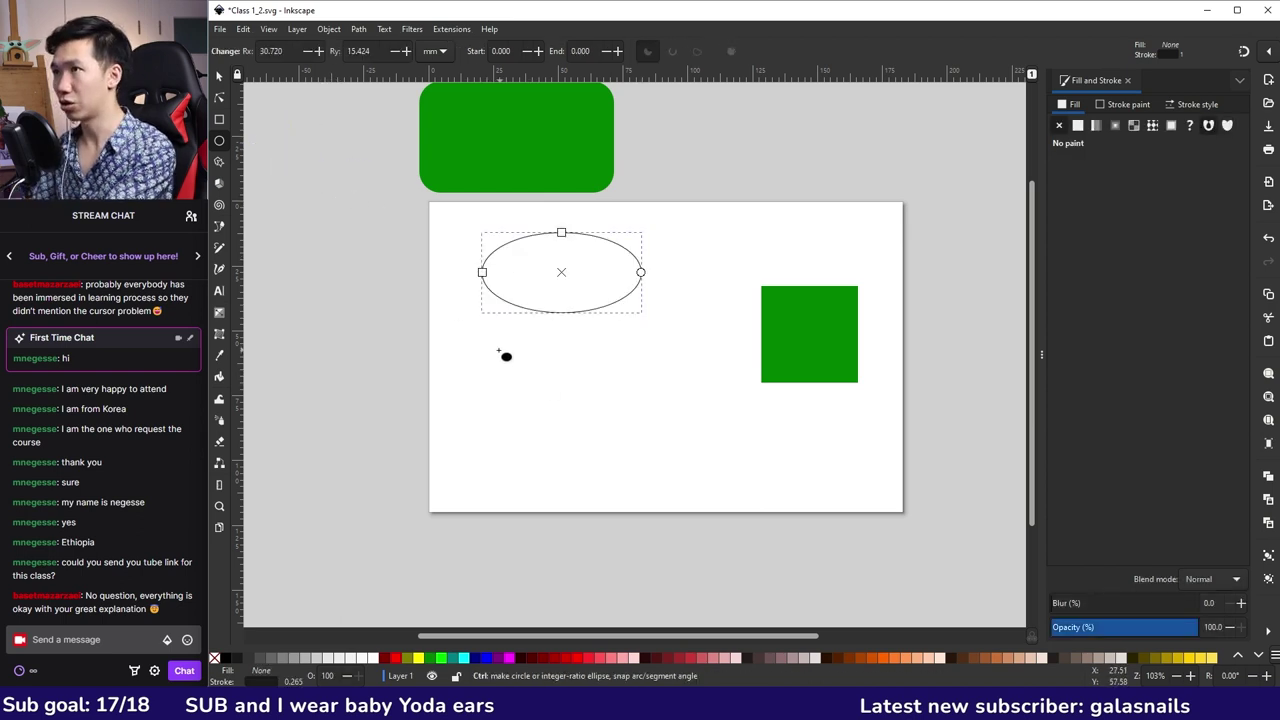
mouse_move(496, 360)
mouse_down()
mouse_move(545, 418)
mouse_move(600, 436)
mouse_up()
- Try to reshape the circle with its selection handles and undo the change
click(219, 76)
drag(534, 352, 535, 366)
drag(584, 406, 583, 406)
key(ctrl+z)
- Open the circle slightly into an arc by moving its end point, and make it a whole ellipse again
click(221, 98)
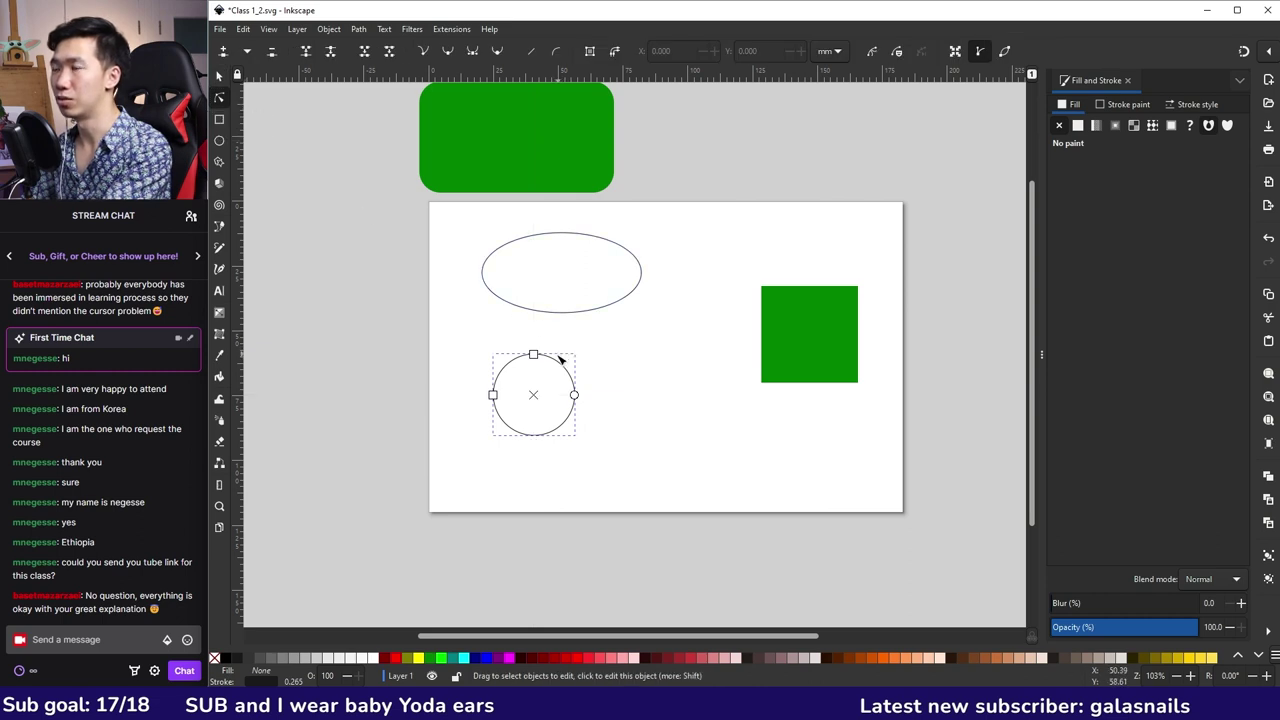
click(493, 395)
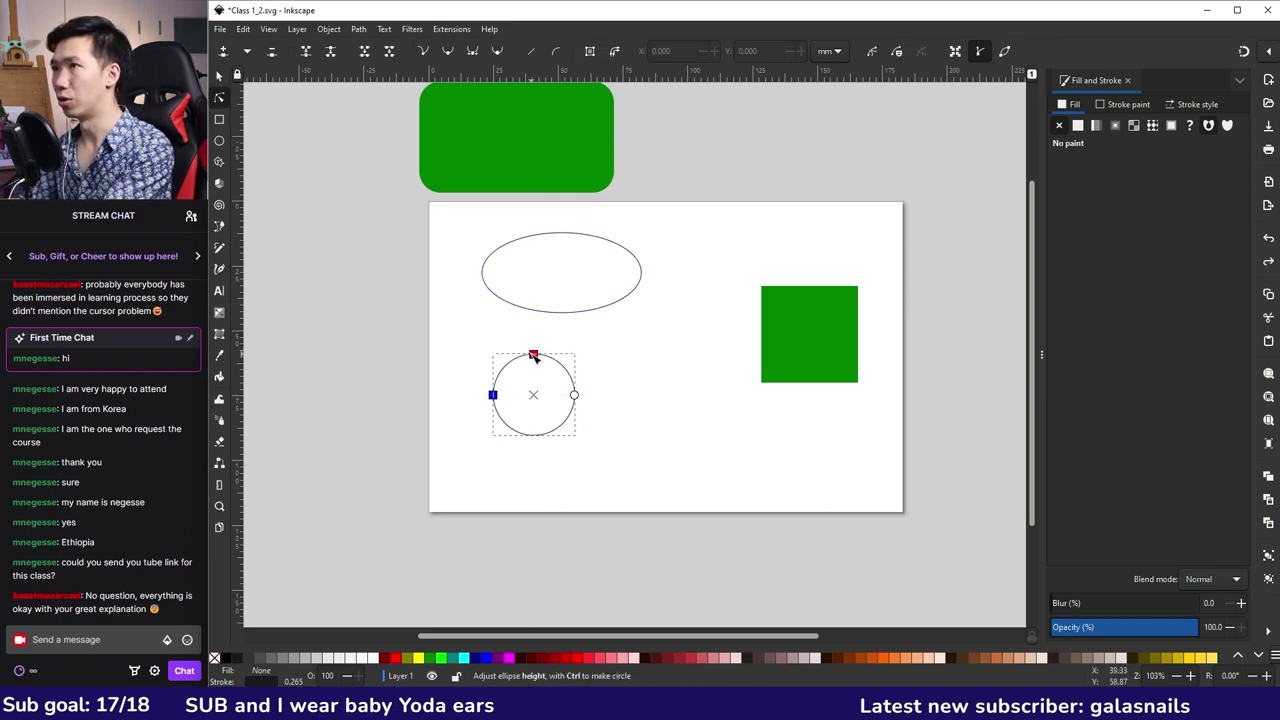
click(534, 357)
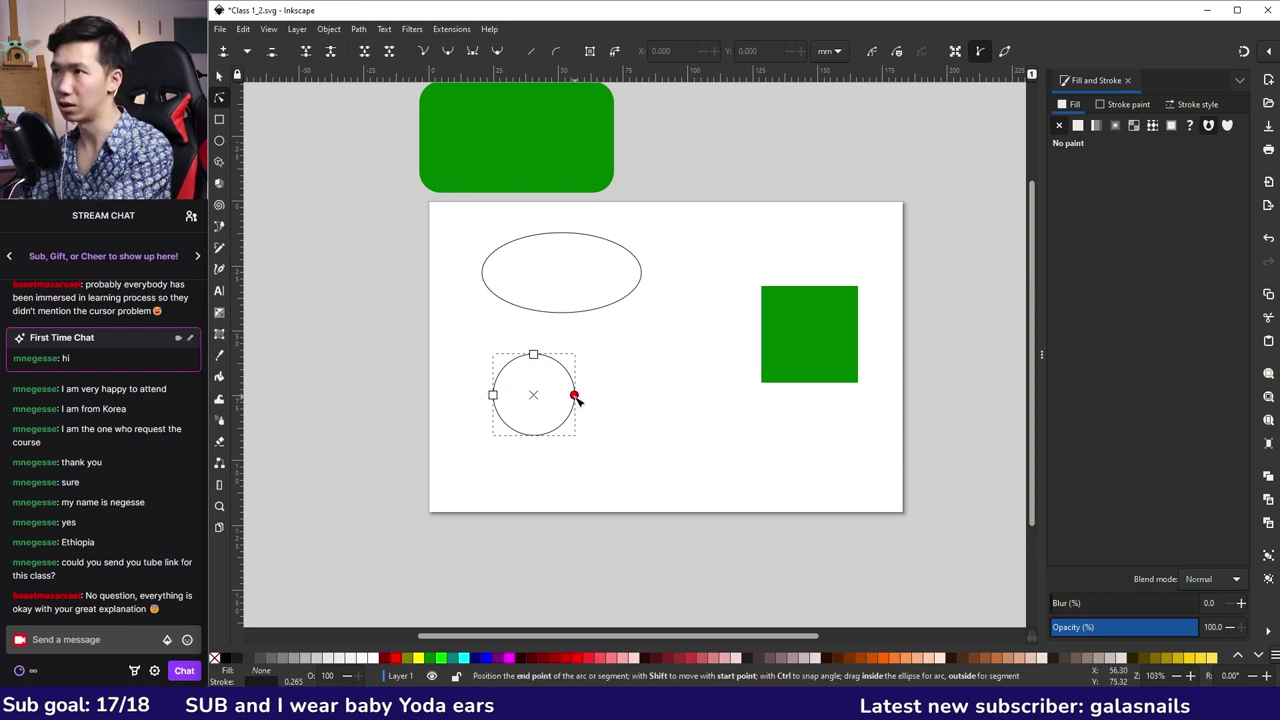
mouse_move(575, 397)
mouse_down()
mouse_move(552, 361)
mouse_move(534, 435)
mouse_move(546, 434)
mouse_move(500, 368)
mouse_move(572, 384)
mouse_move(535, 356)
mouse_move(571, 379)
mouse_up()
click(220, 141)
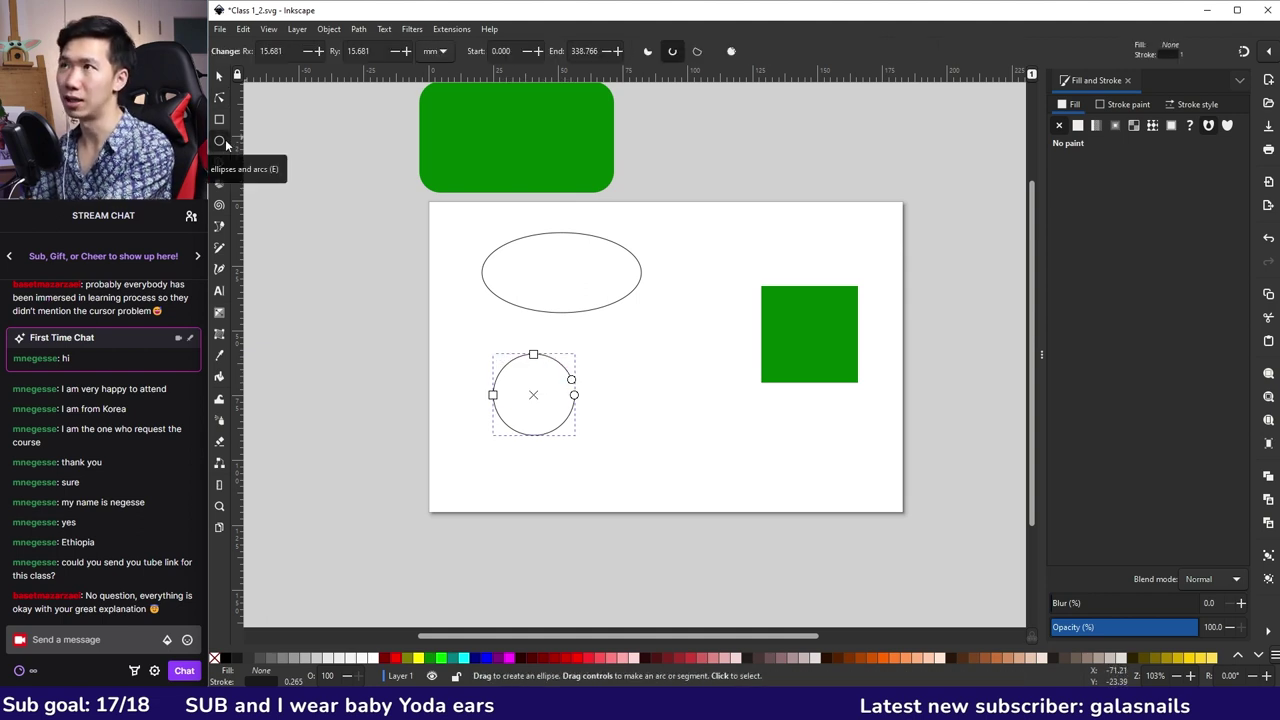
click(732, 53)
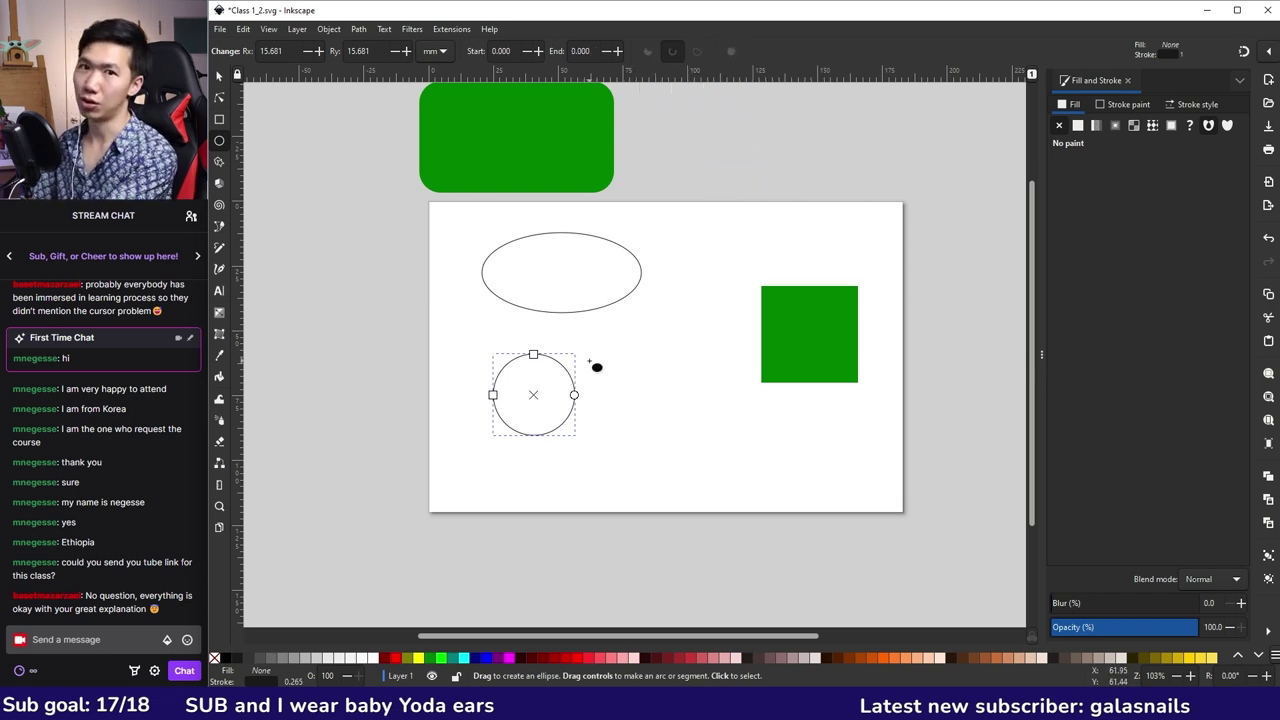
- Make two copies of the circle and arrange all three circles in a row beneath the ellipse
key(ctrl+v)
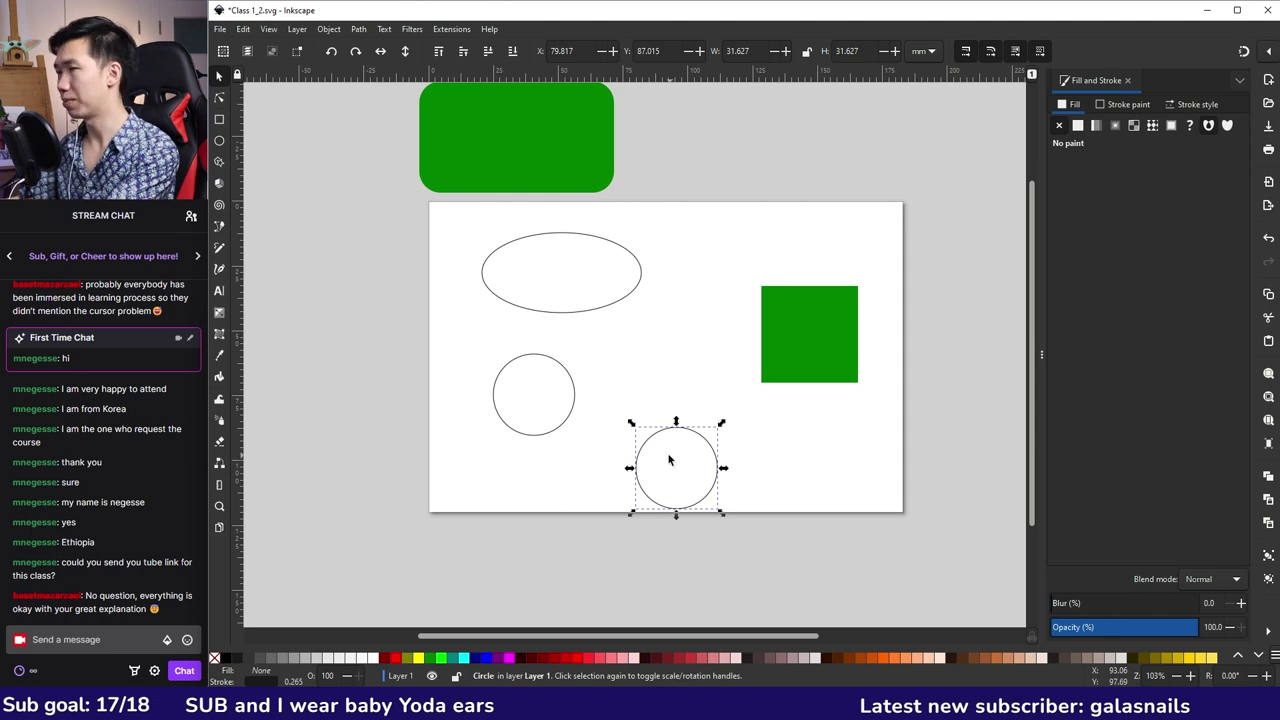
key(Delete)
click(571, 380)
key(ctrl+c)
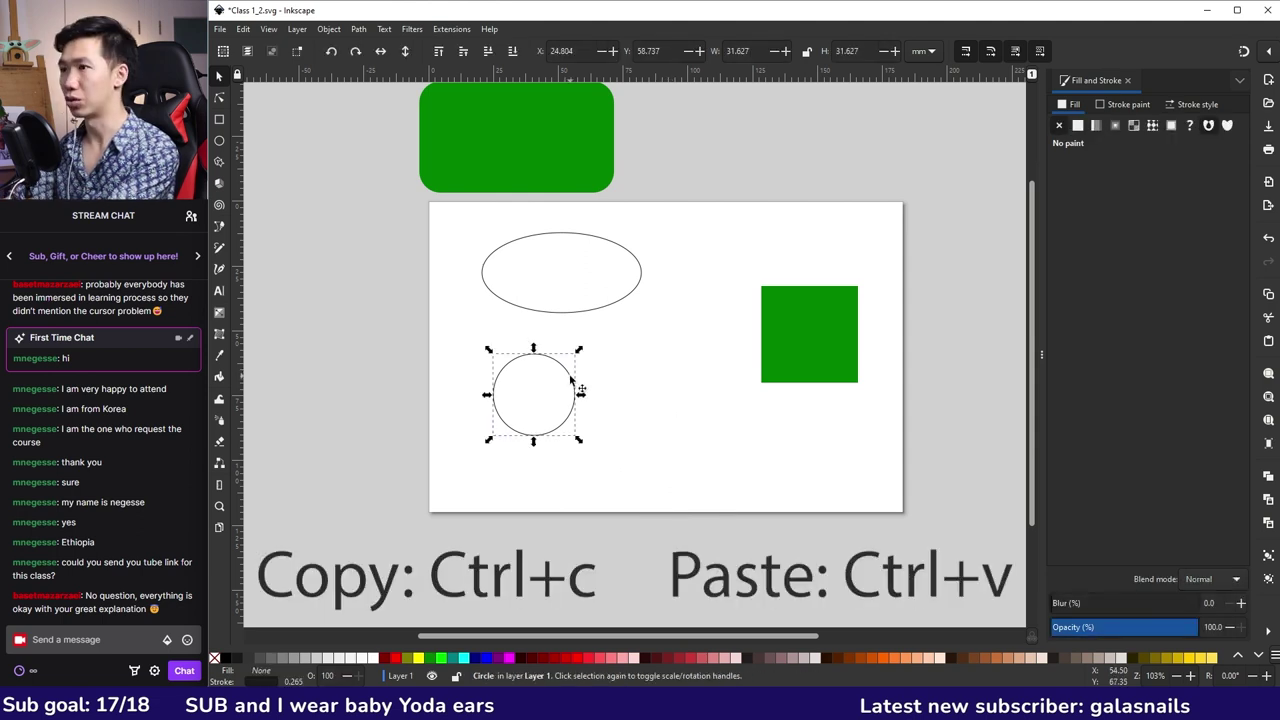
key(ctrl+v)
drag(597, 350, 740, 375)
click(520, 365)
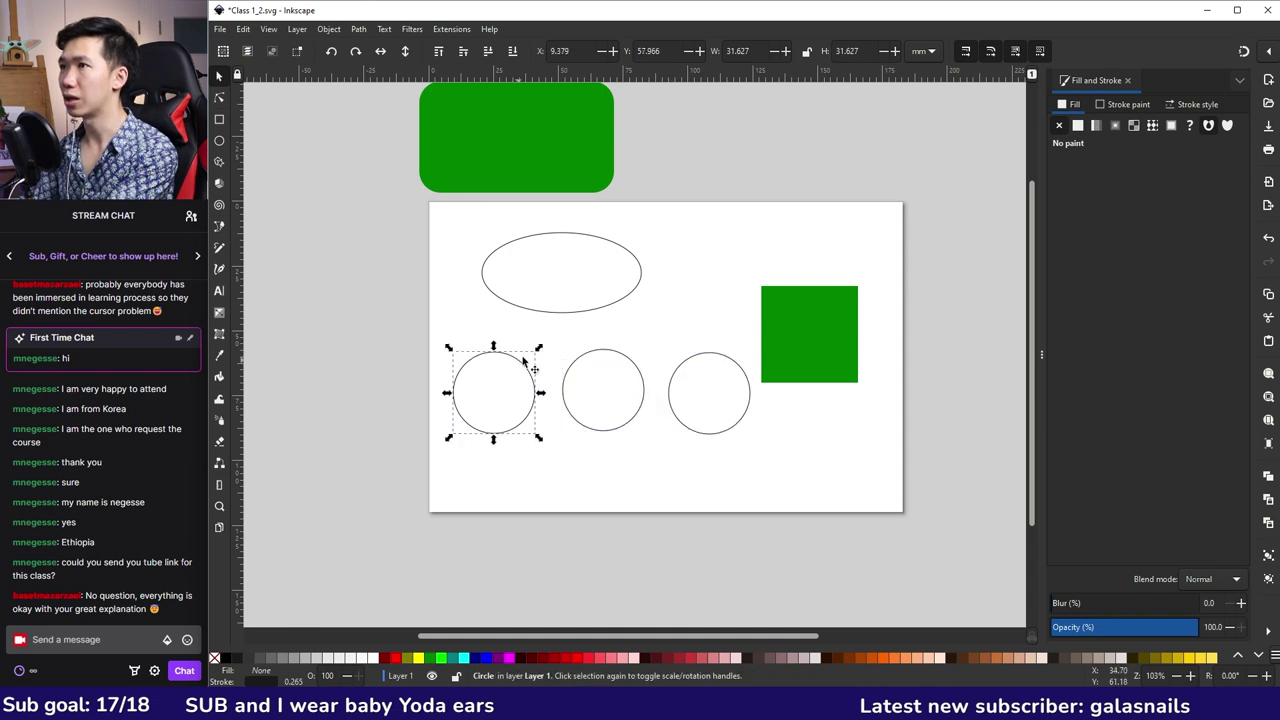
- Cut a slice out of the leftmost circle and switch it to an open arc with a wider gap
click(220, 140)
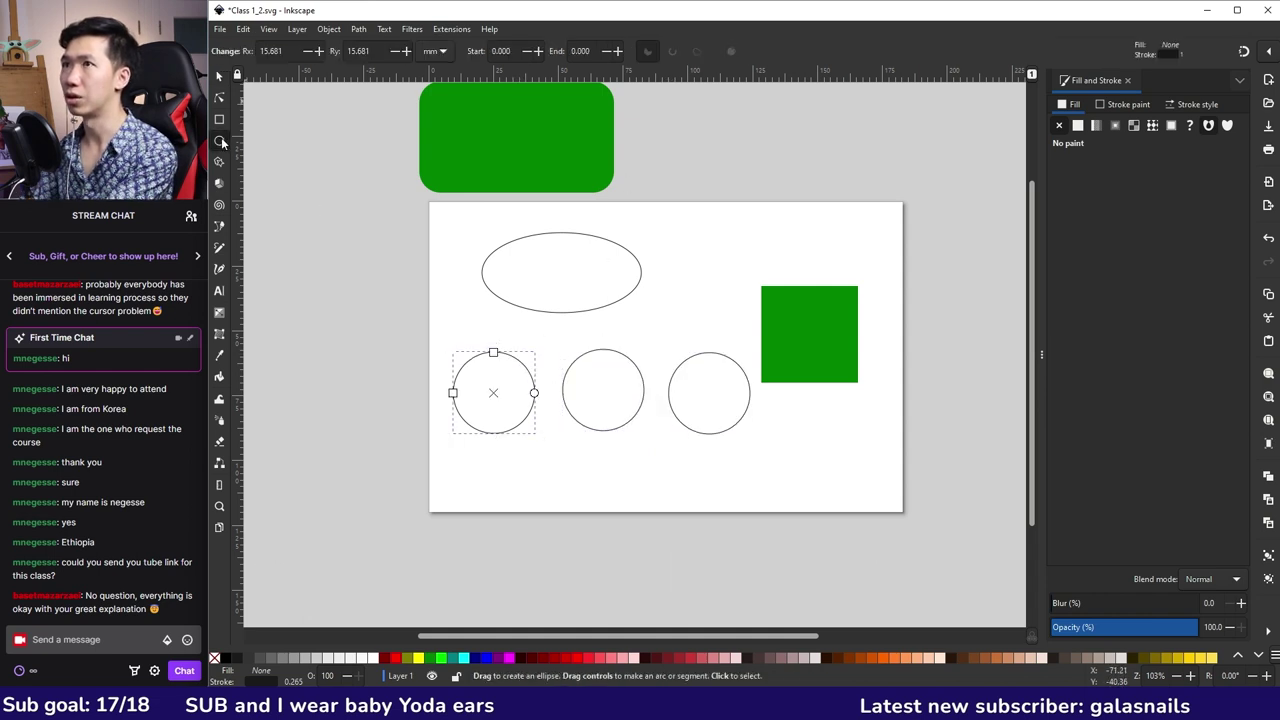
drag(535, 393, 536, 369)
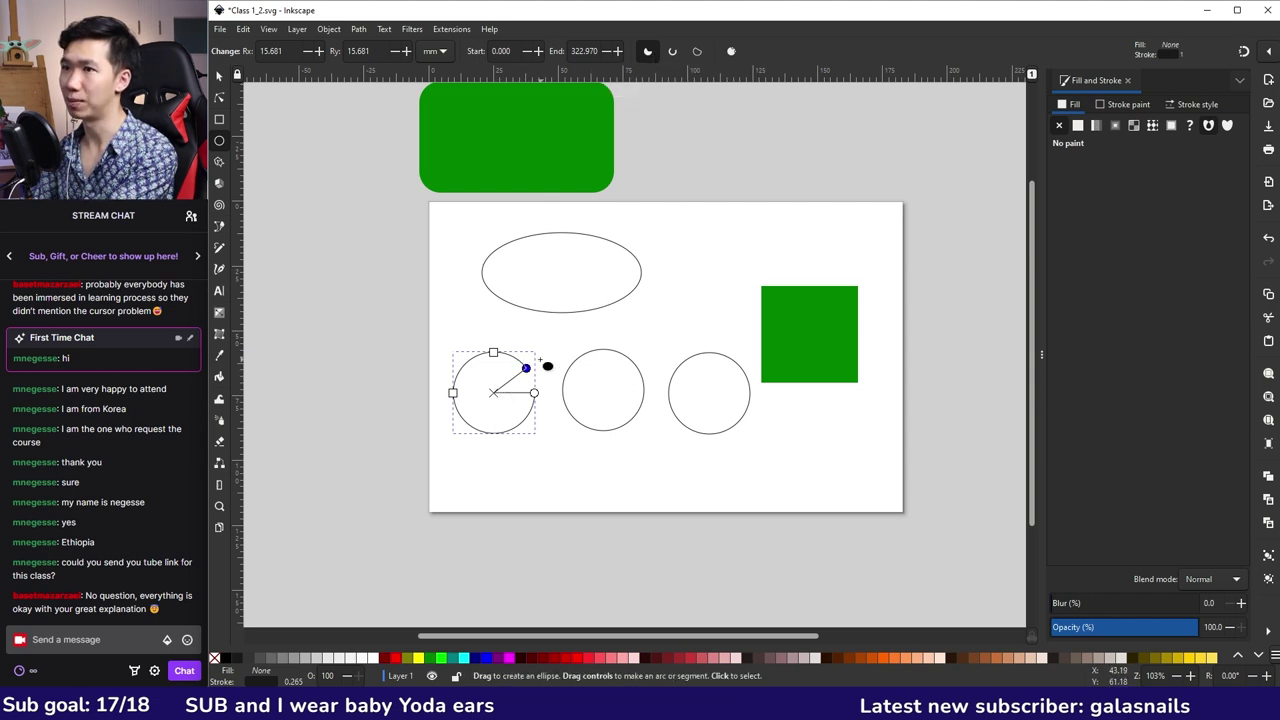
click(672, 51)
drag(526, 368, 453, 390)
key(s)
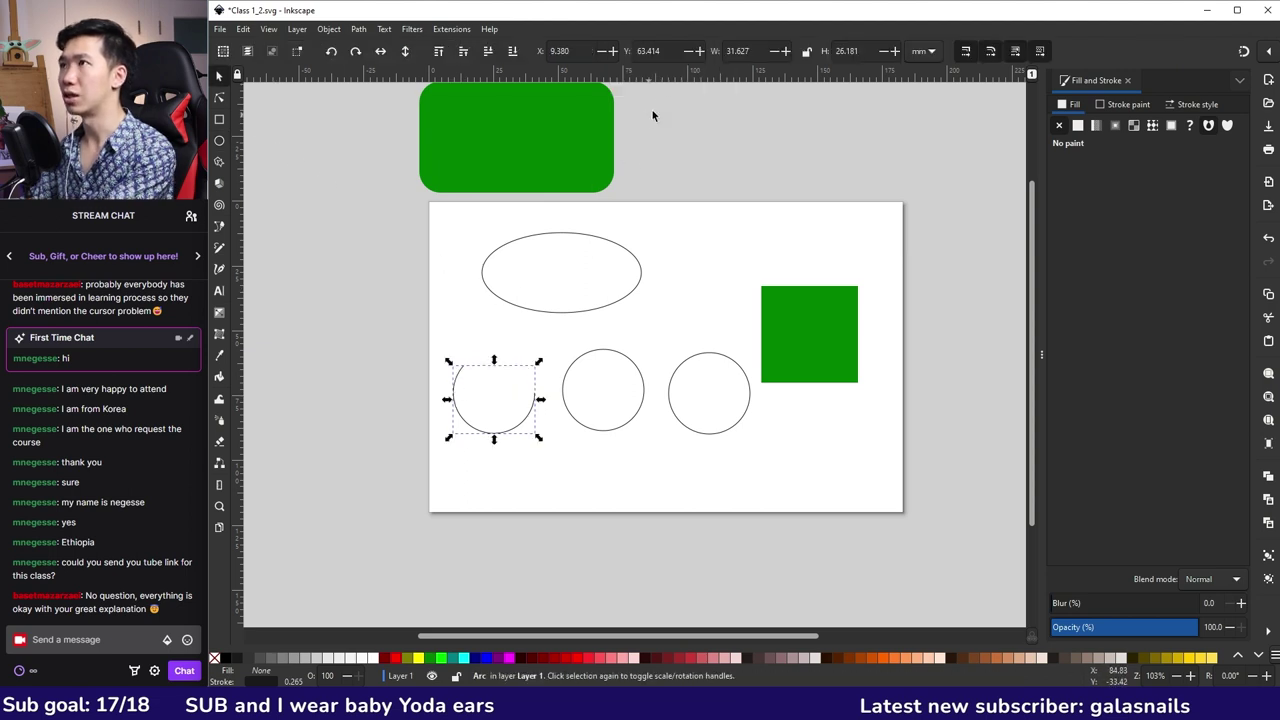
- Switch the leftmost arc to a chord with its end at about 245°, and restore it to a whole circle
key(e)
click(697, 57)
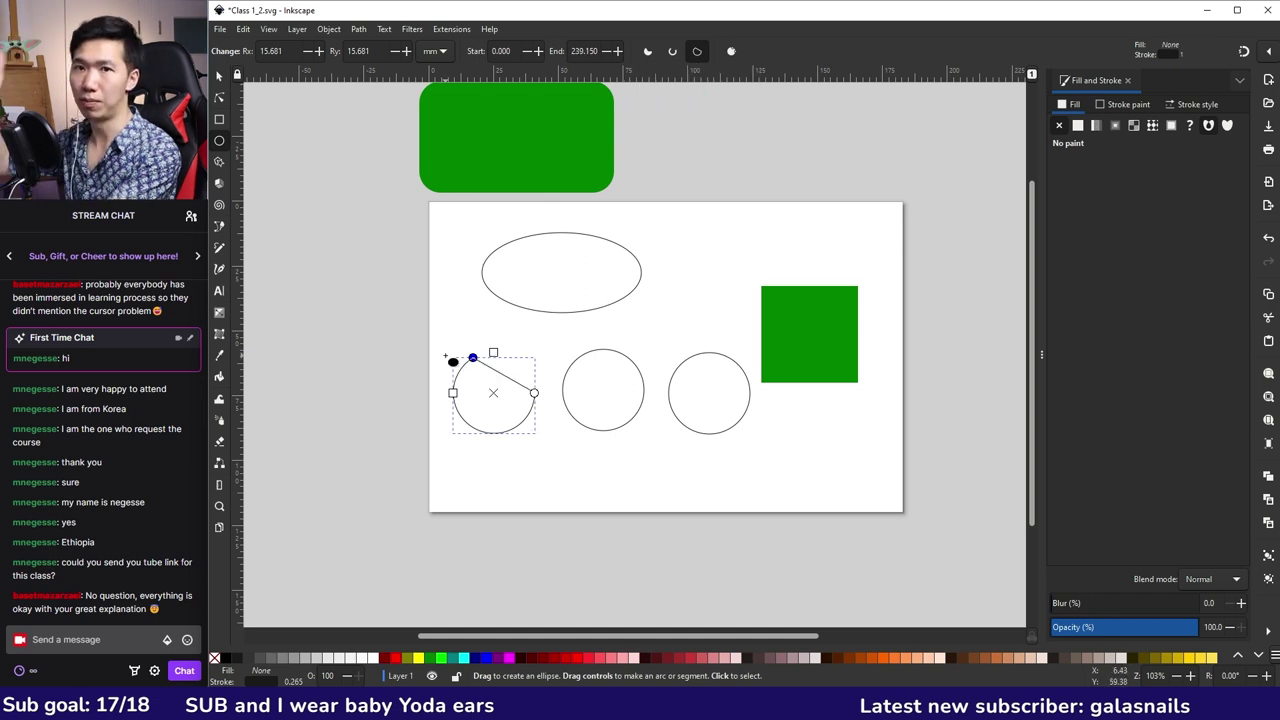
drag(462, 366, 476, 355)
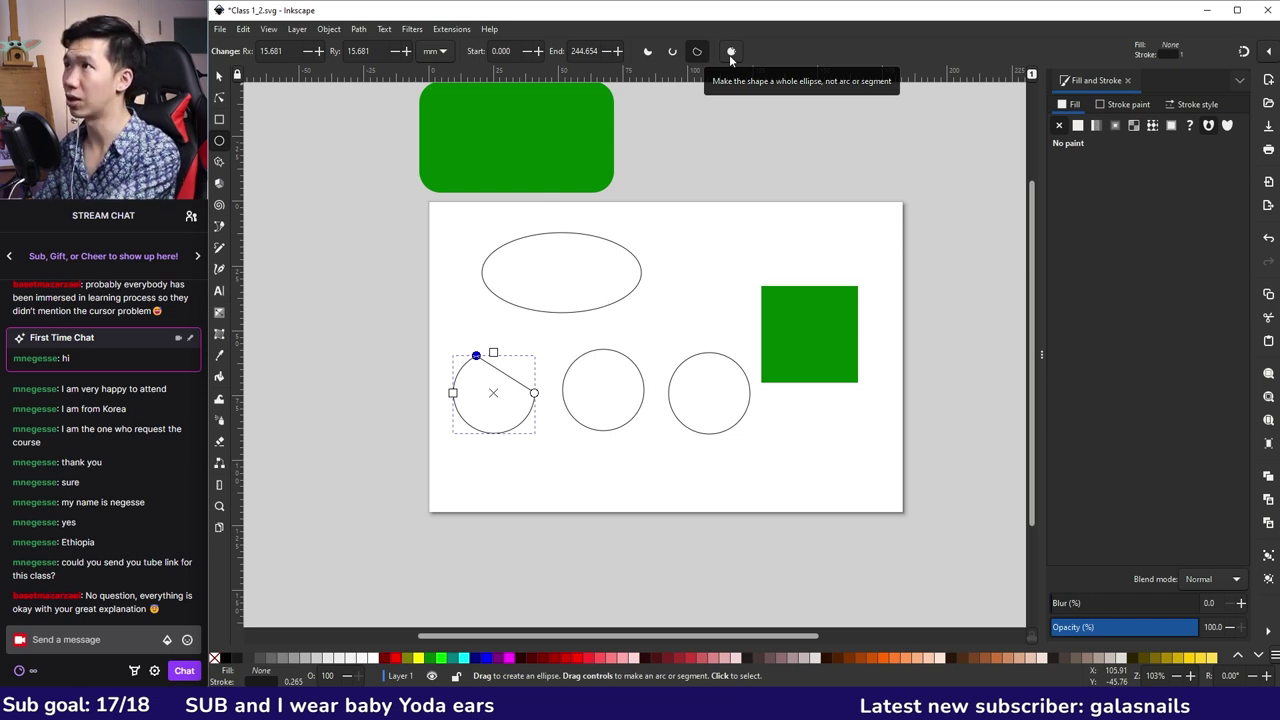
click(730, 55)
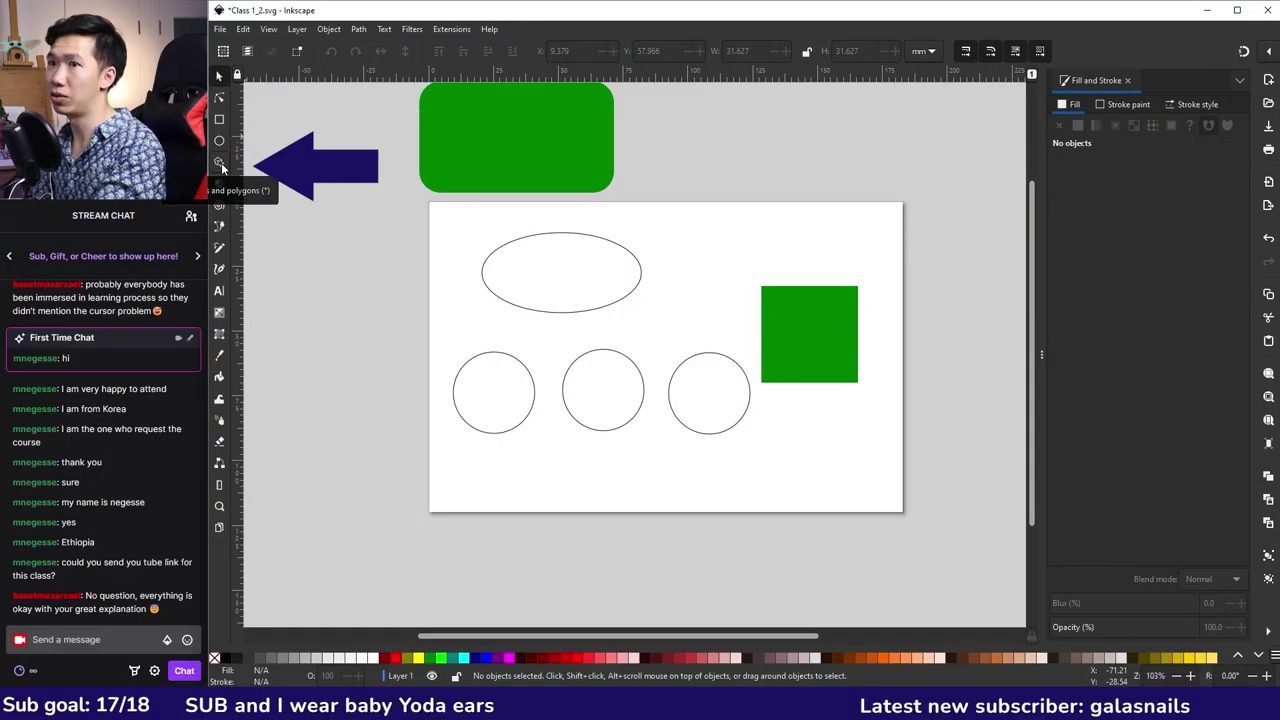
- Draw a green polygon below and between the two leftmost circles and set its number of corners to 6
click(220, 163)
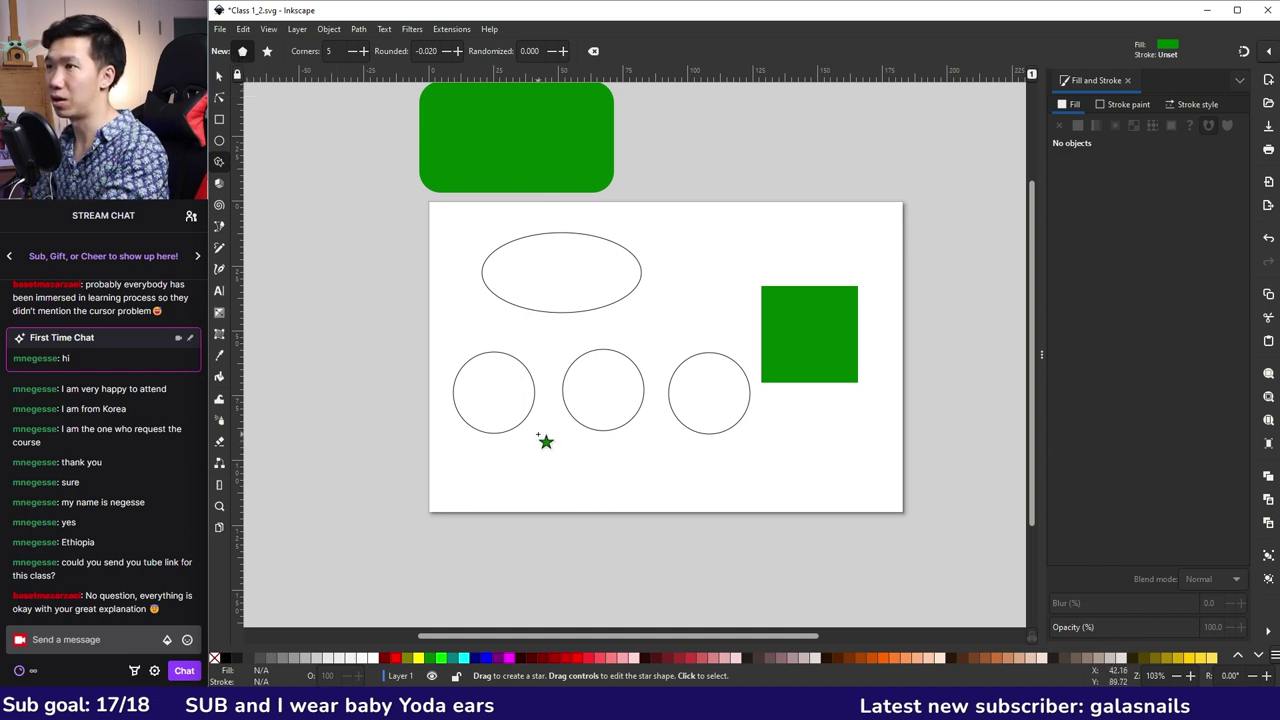
drag(538, 436, 573, 477)
key(ctrl)
click(375, 51)
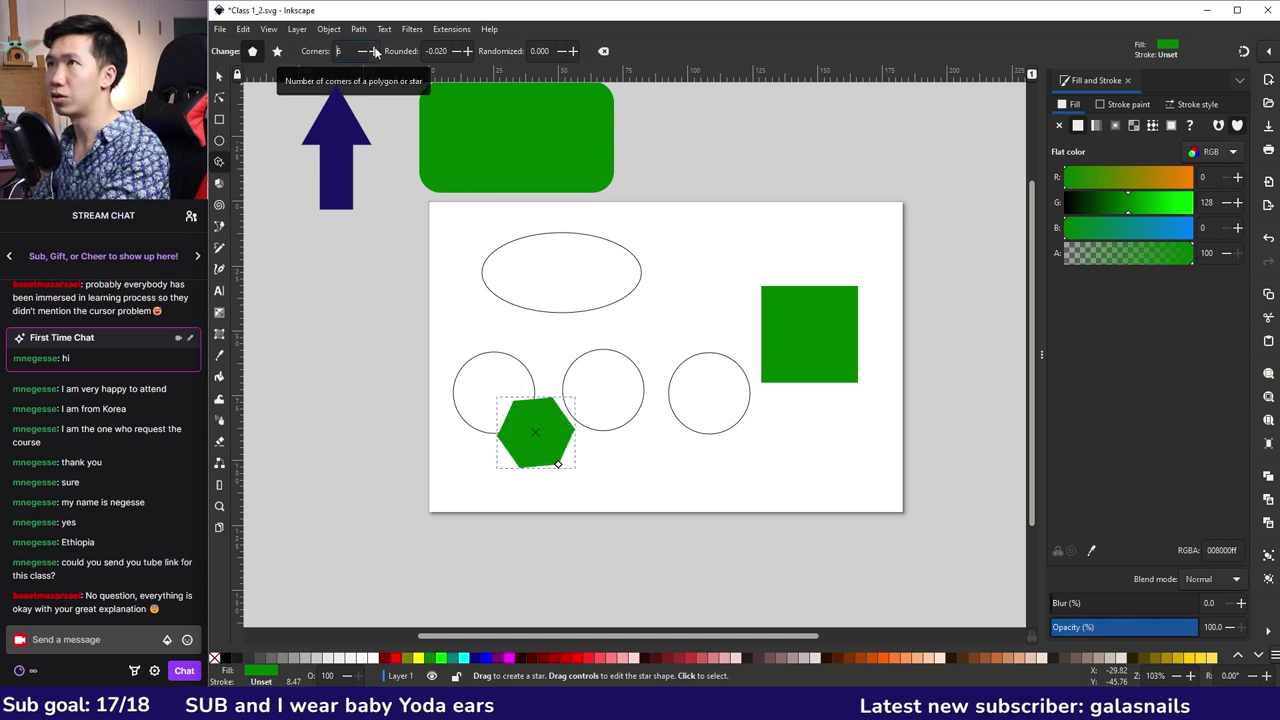
click(372, 51)
click(362, 51)
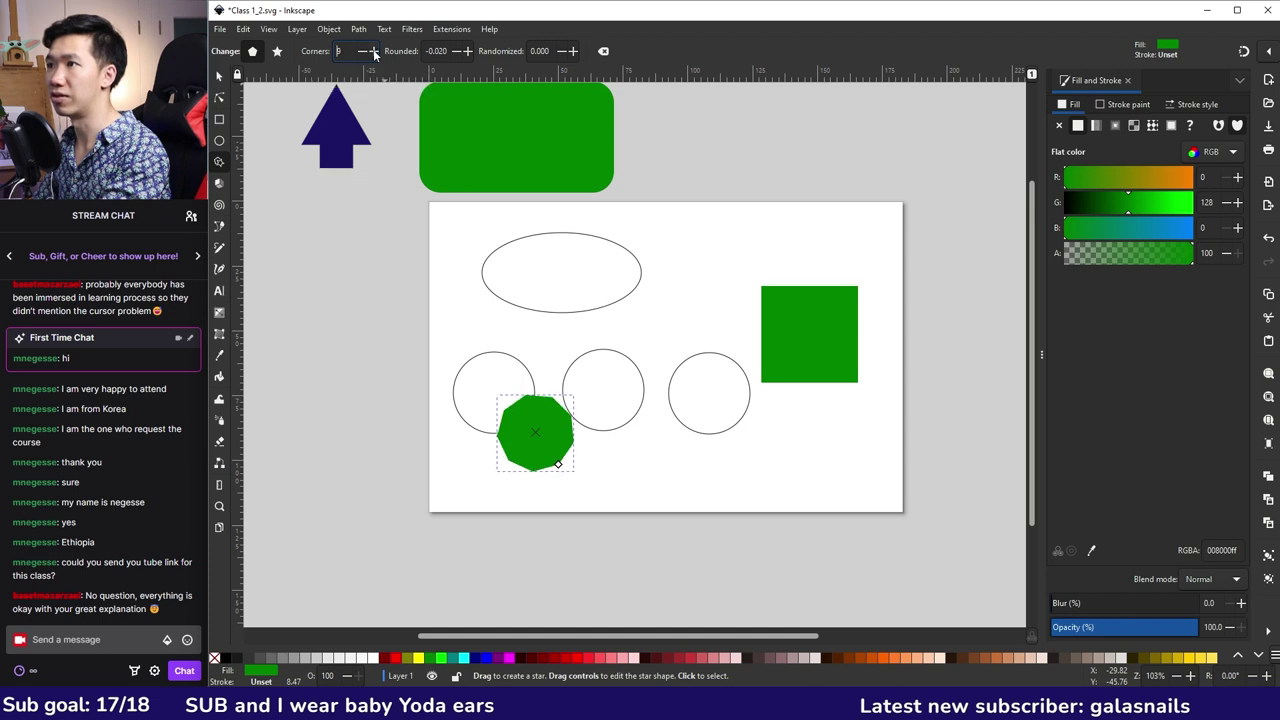
- Draw a second green hexagon about 25 mm wide below the middle circle and shrink the first hexagon by its tip radius
drag(642, 429, 686, 517)
key(s)
key(asterisk)
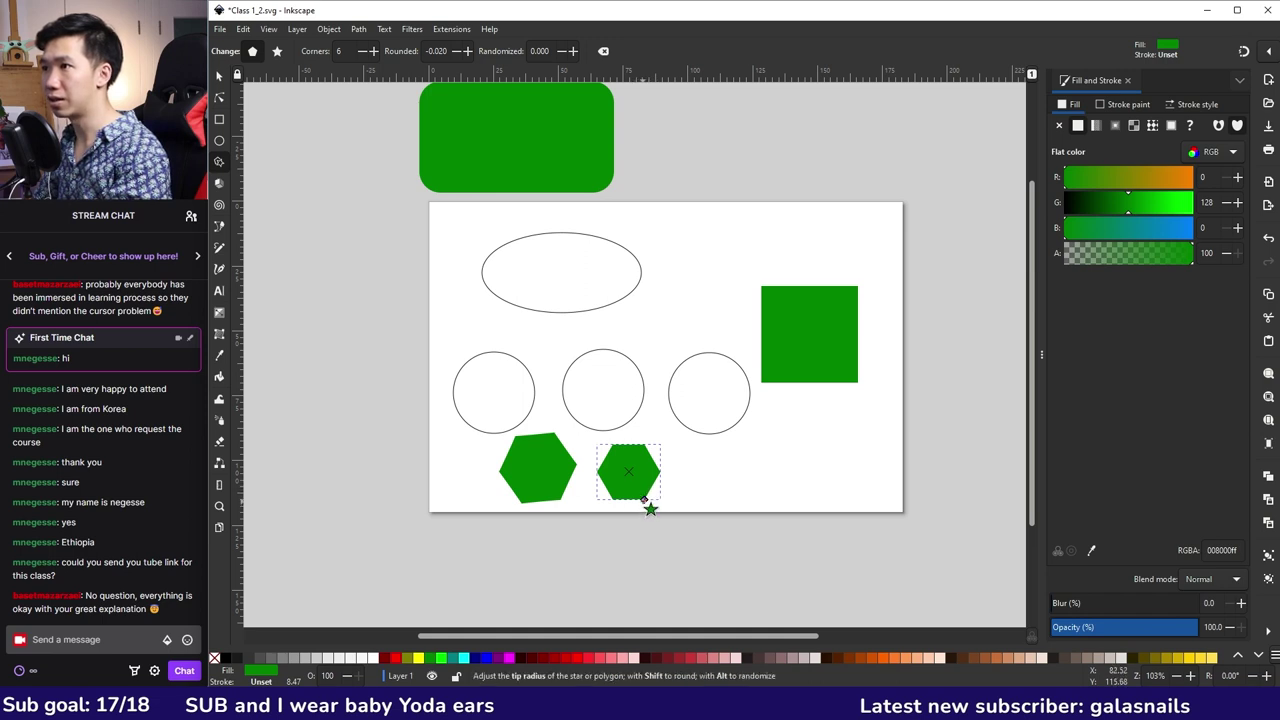
drag(644, 498, 550, 492)
key(Escape)
click(538, 468)
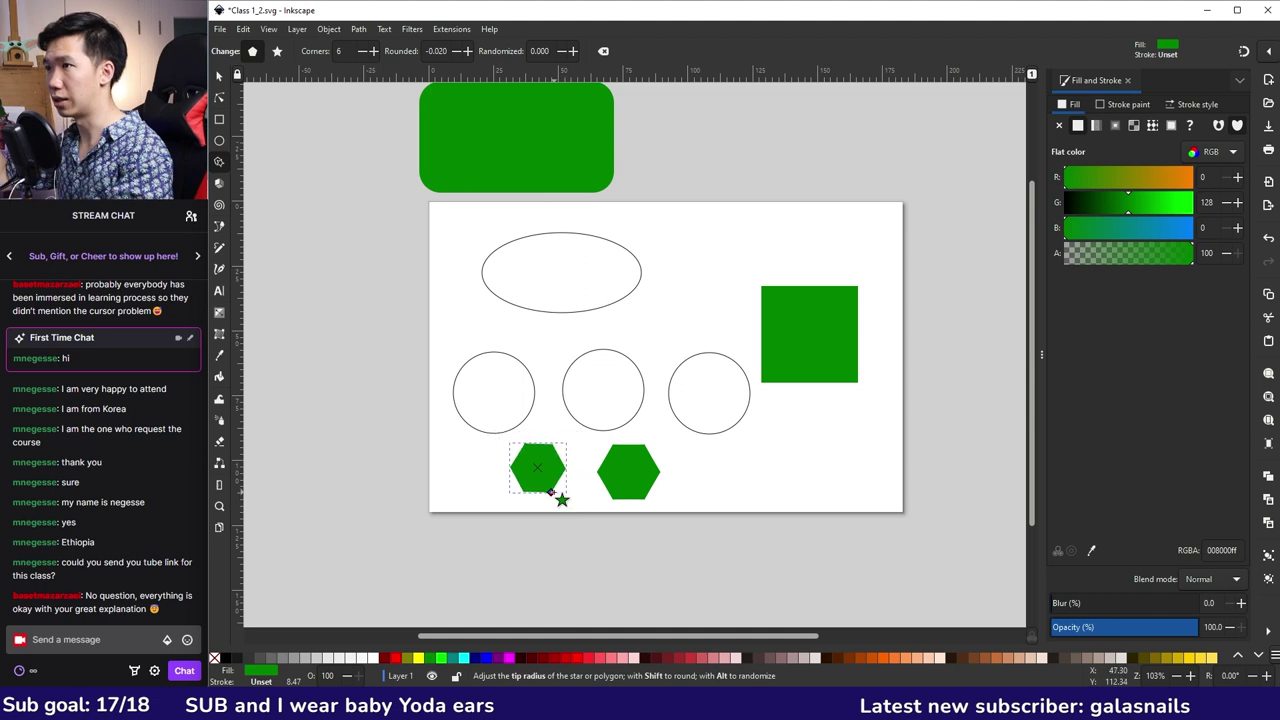
- Stretch the right-hand hexagon horizontally by scaling it, undoing the trial changes
key(s)
click(623, 478)
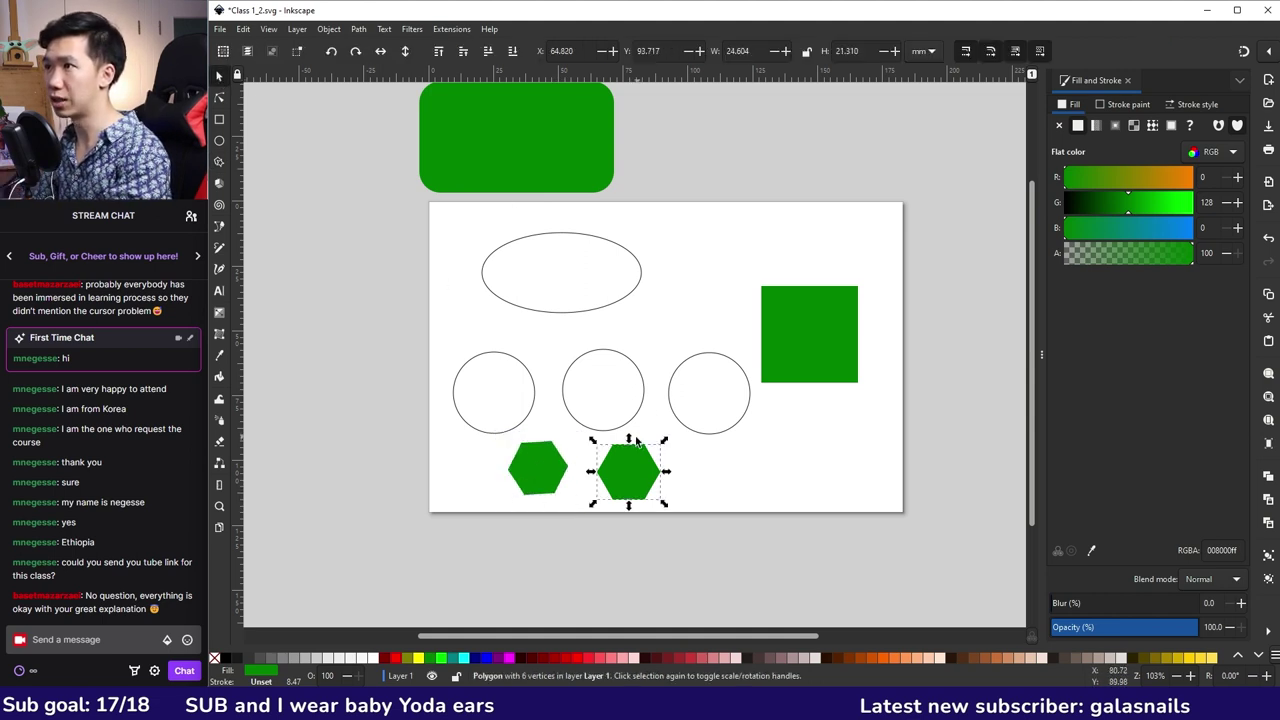
drag(629, 439, 684, 482)
key(ctrl+z)
key(ctrl+z)
key(ctrl+z)
key(ctrl+z)
- Draw a small green six-cornered star with a spoke ratio of 0.451 just below the green square
click(219, 161)
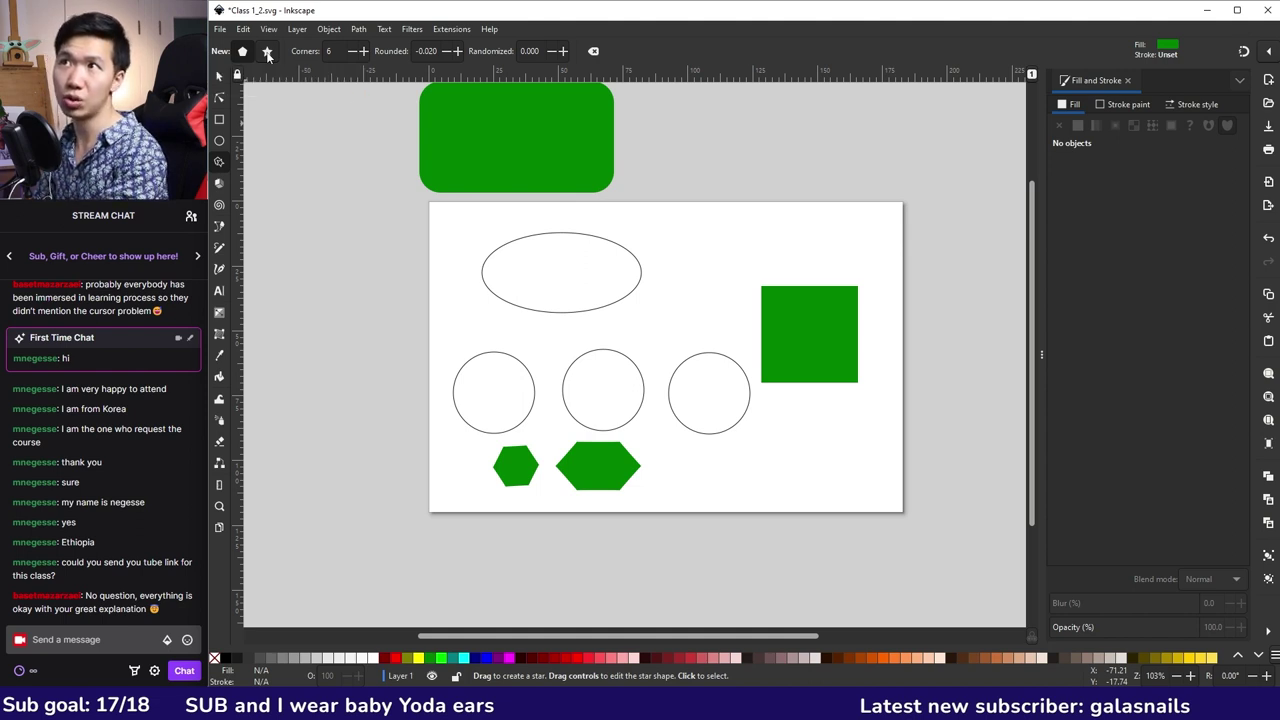
click(267, 52)
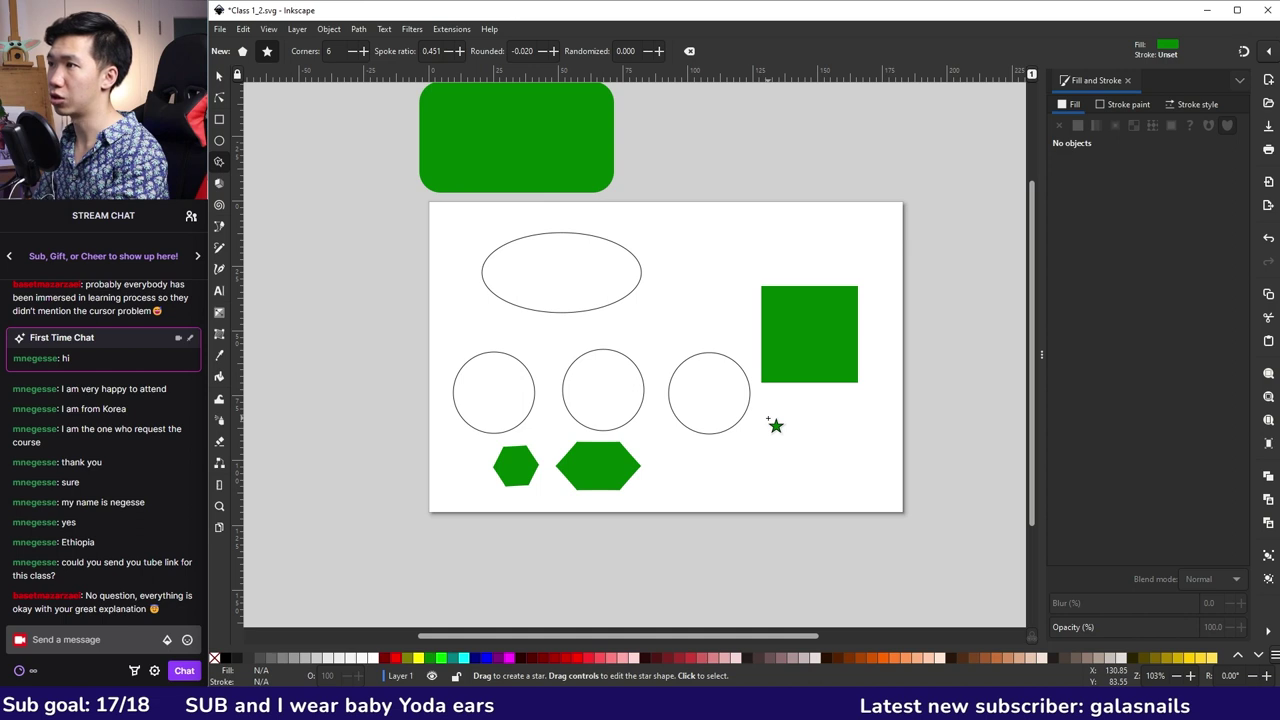
mouse_move(767, 419)
mouse_down()
mouse_move(763, 467)
mouse_move(786, 442)
mouse_move(784, 465)
mouse_move(788, 417)
mouse_move(774, 400)
mouse_move(782, 417)
mouse_move(789, 406)
mouse_up()
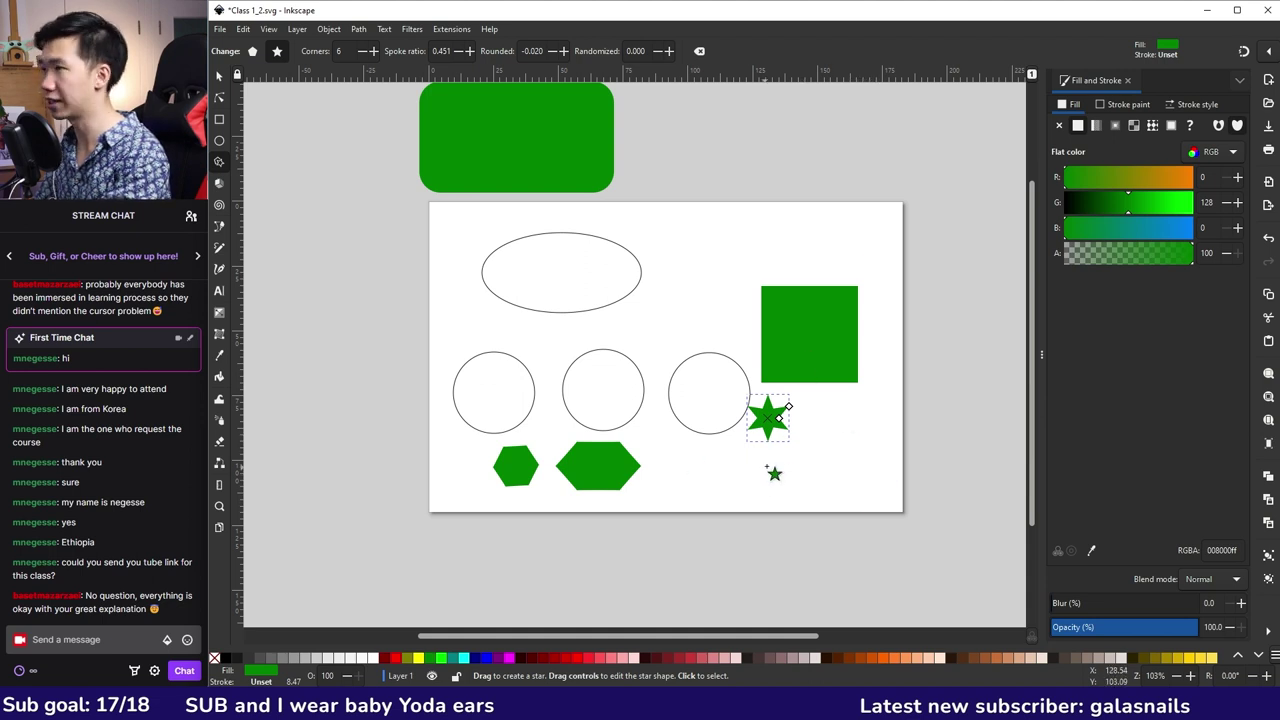
- Try the star with 4 and up to 19 corners, and return it to 6 corners
click(362, 51)
click(362, 51)
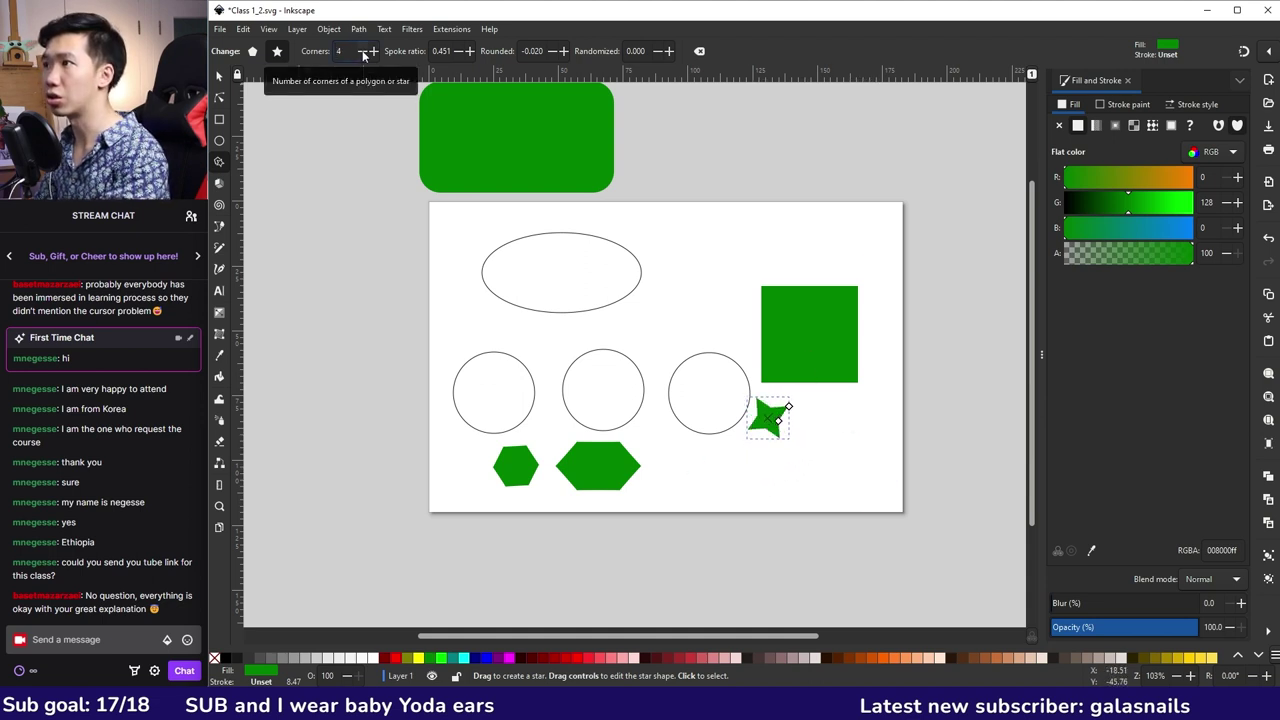
click(373, 53)
click(373, 53)
click(373, 53)
click(373, 53)
click(373, 53)
click(373, 53)
click(373, 53)
click(373, 53)
click(373, 53)
click(373, 53)
click(373, 53)
click(373, 53)
click(373, 53)
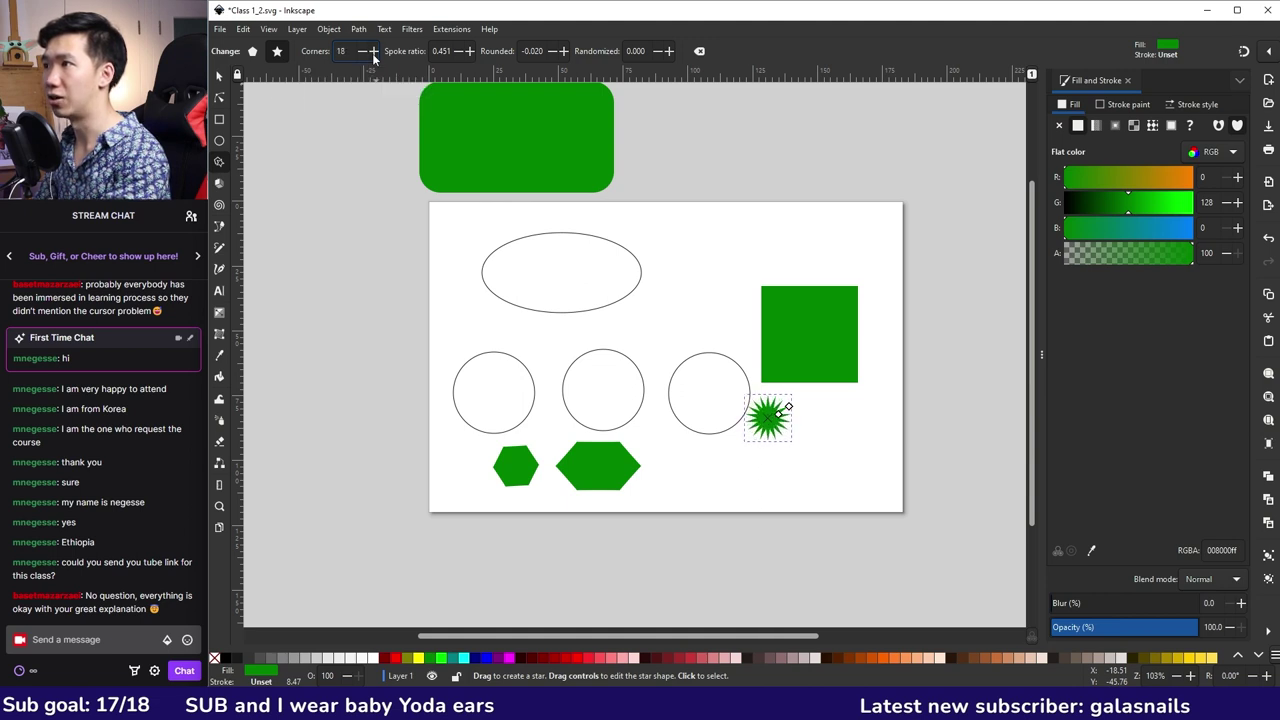
click(373, 53)
click(373, 53)
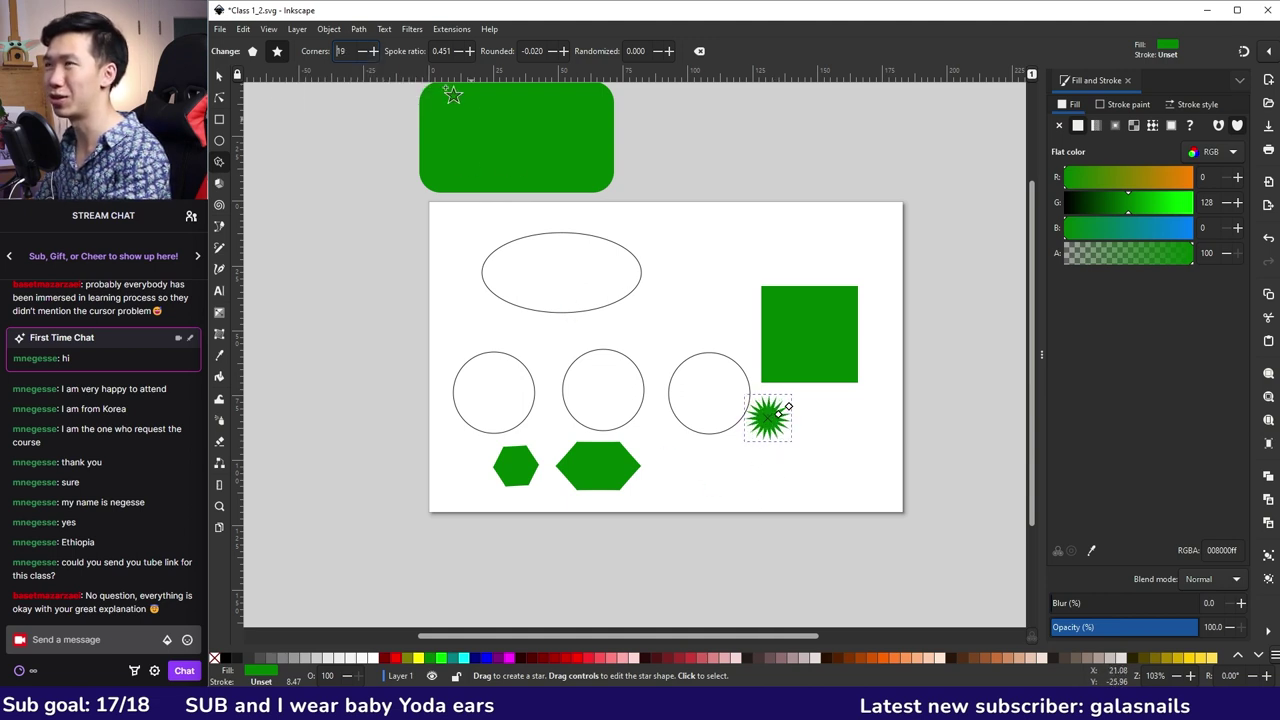
scroll(363, 52, down, 13)
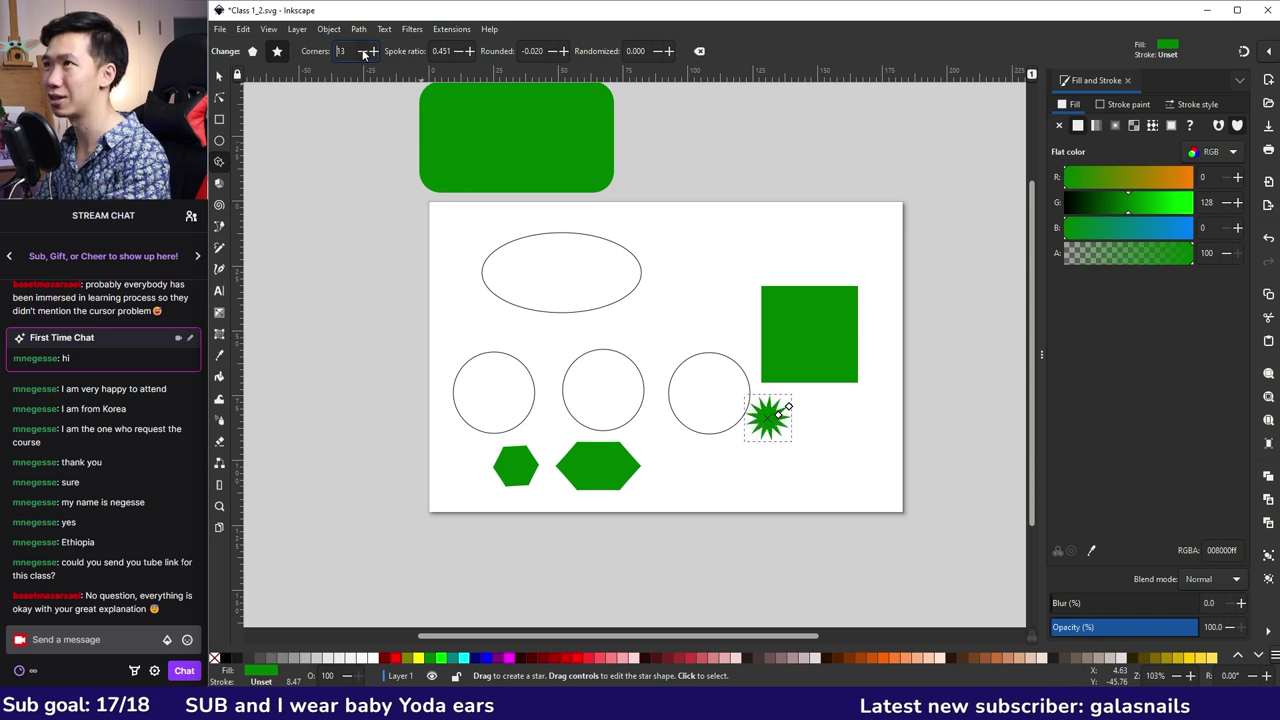
- Skew the star's spokes by its base radius, and enlarge and rotate it by its tip radius to a spoke ratio of about 0.192
scroll(779, 467, up, 3)
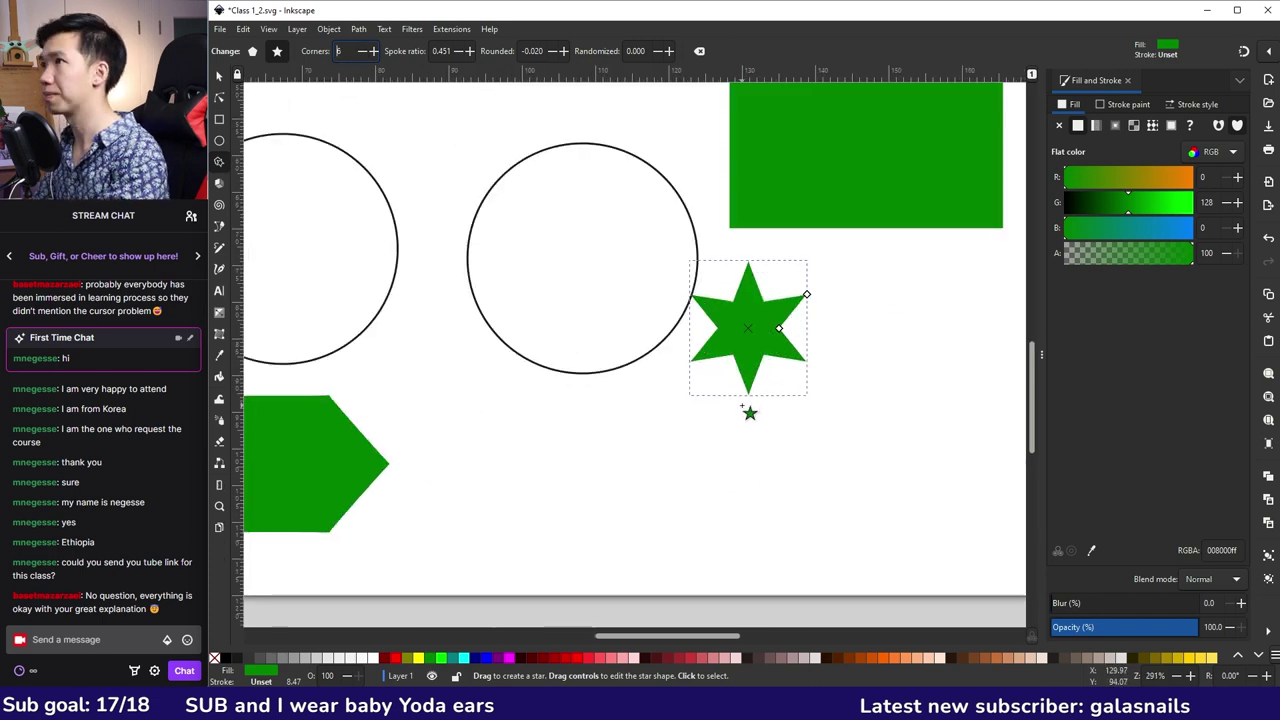
scroll(745, 407, up, 1)
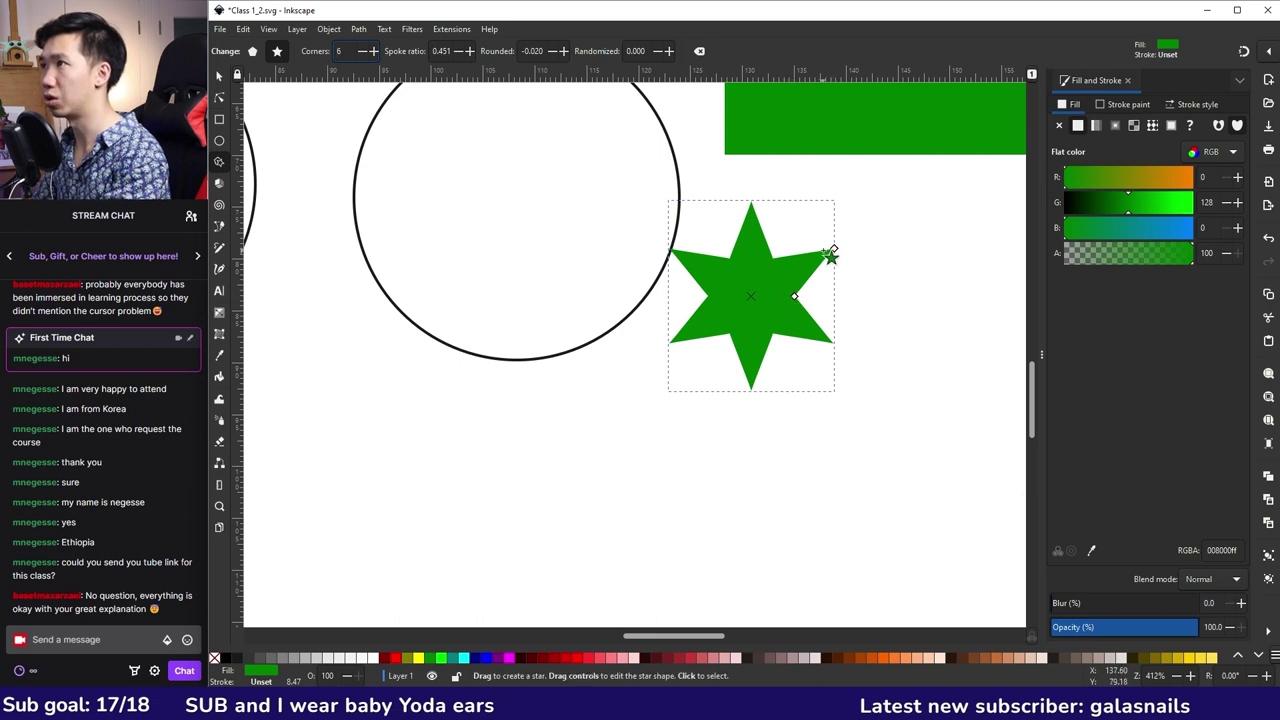
mouse_move(799, 291)
mouse_down()
mouse_move(770, 281)
mouse_move(785, 285)
mouse_up()
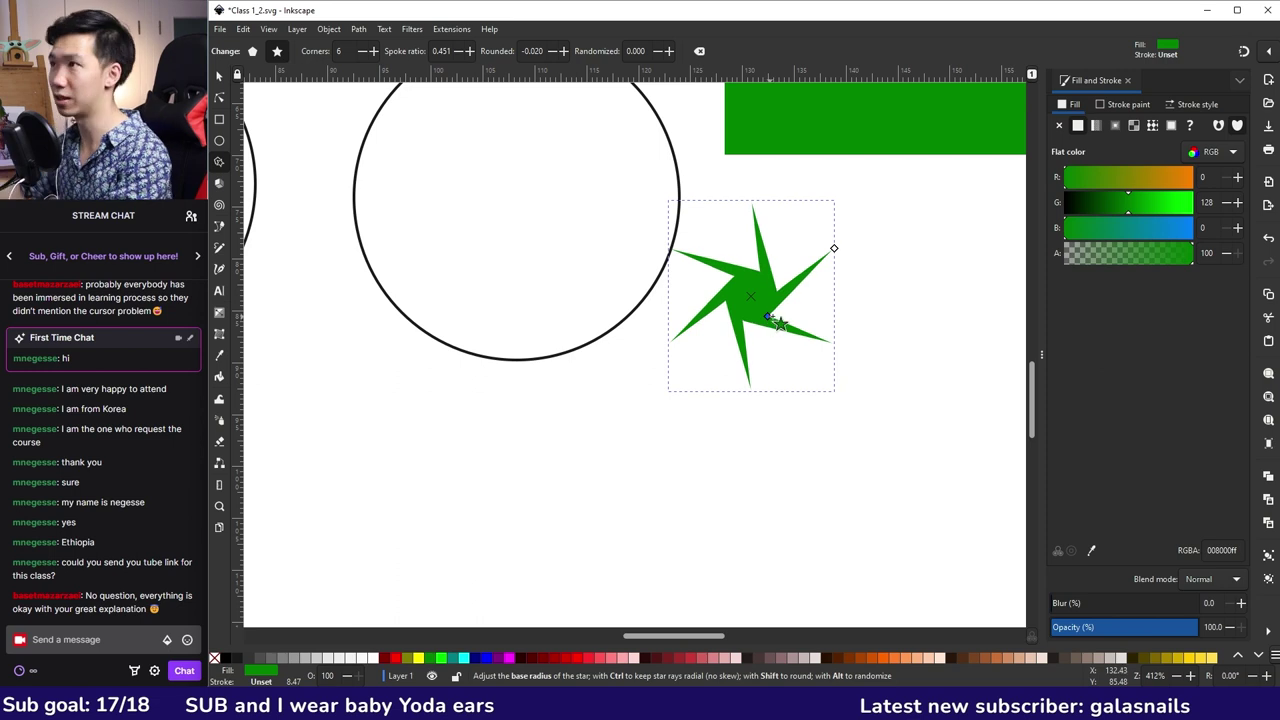
drag(776, 322, 794, 297)
drag(851, 229, 892, 162)
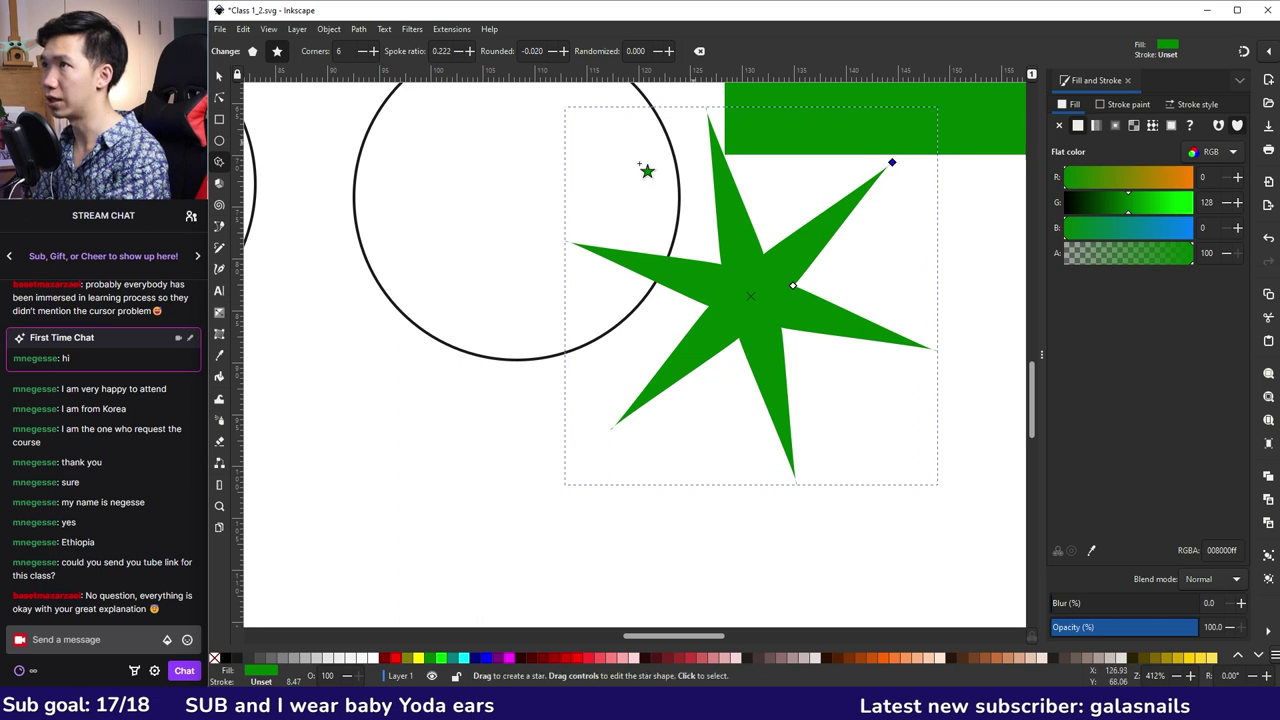
drag(900, 171, 972, 284)
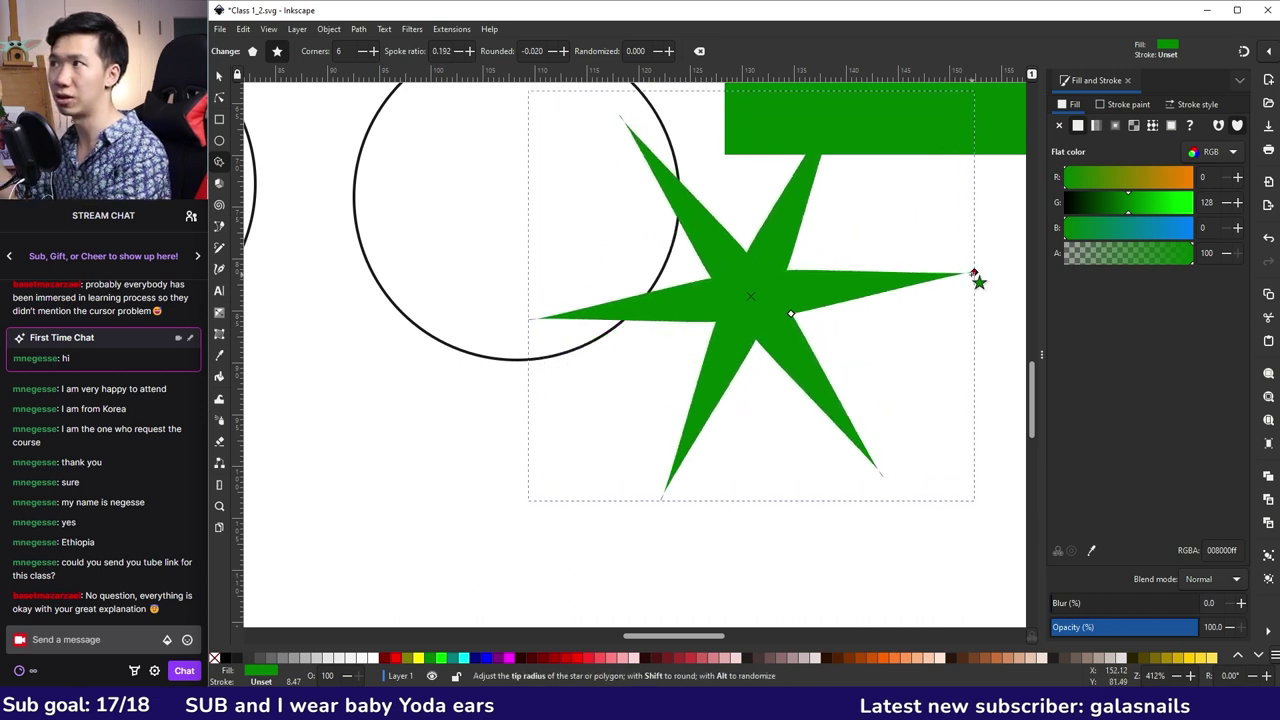
- Adjust the base radius of the green star to reshape its spokes
mouse_move(790, 314)
mouse_down()
mouse_move(869, 343)
mouse_move(800, 320)
mouse_up()
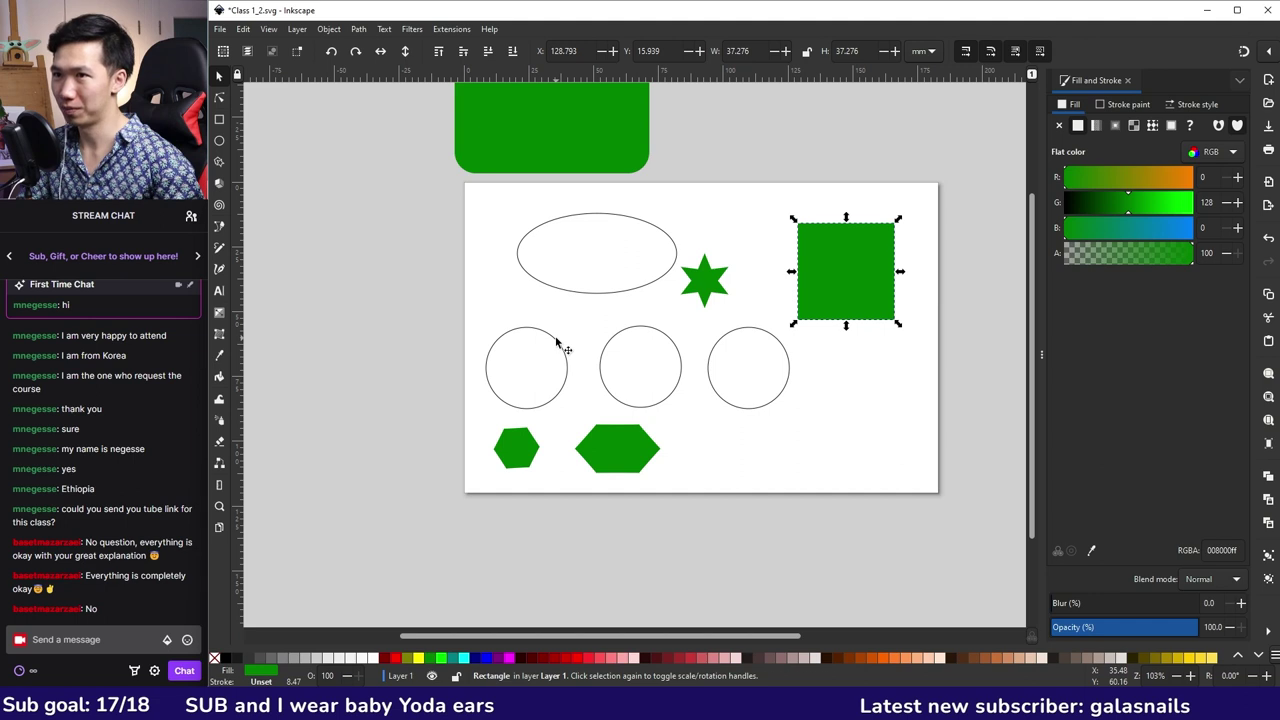
- Fill the leftmost circle in the middle row with red (#FF0000)
click(557, 341)
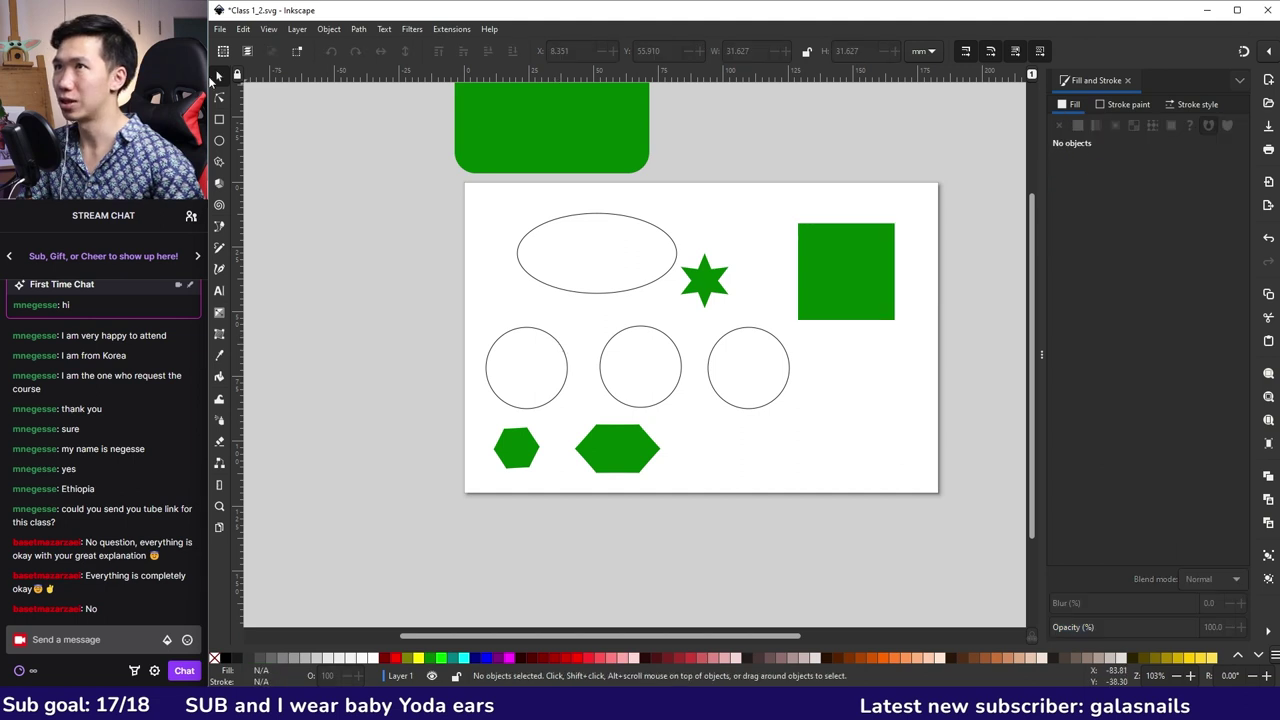
click(545, 334)
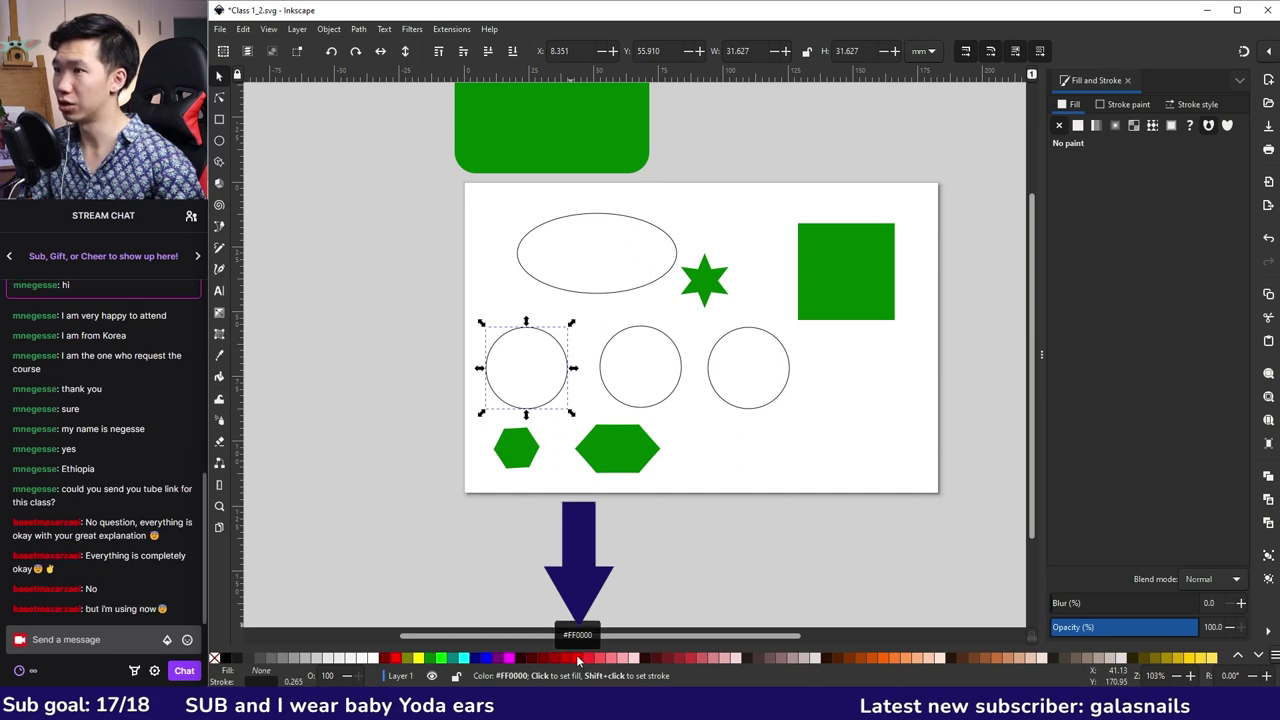
click(576, 656)
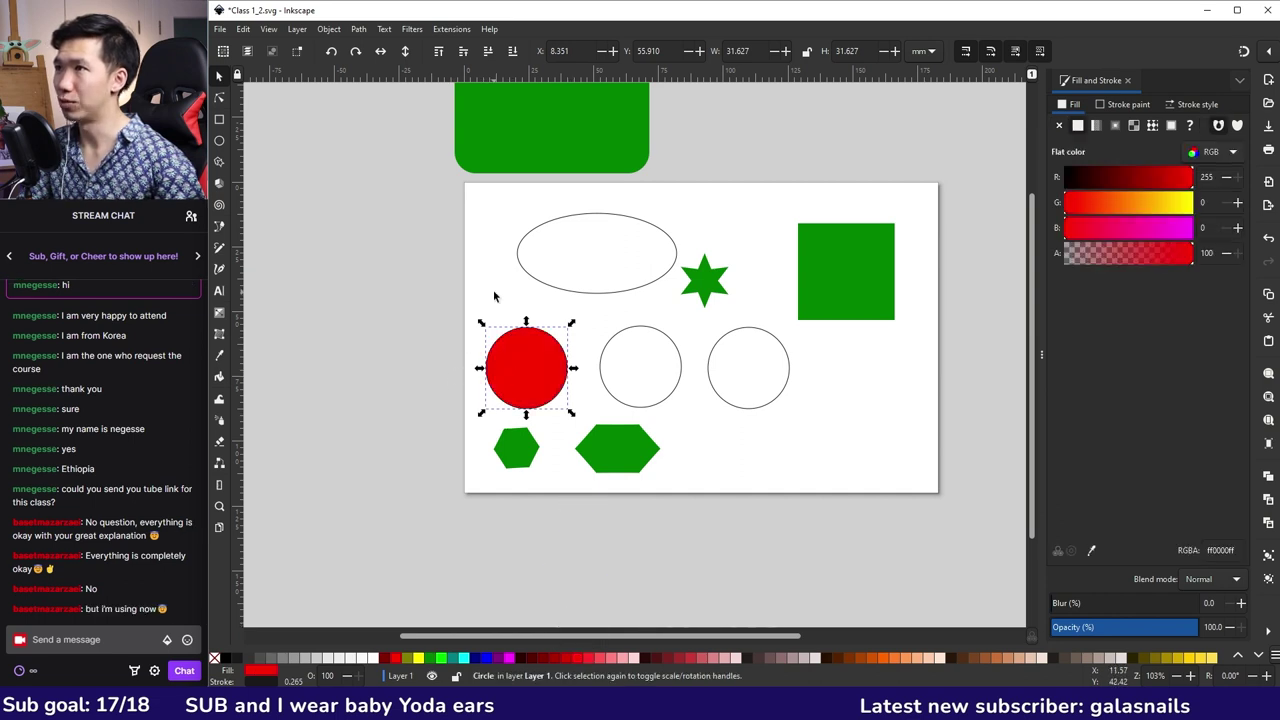
click(493, 296)
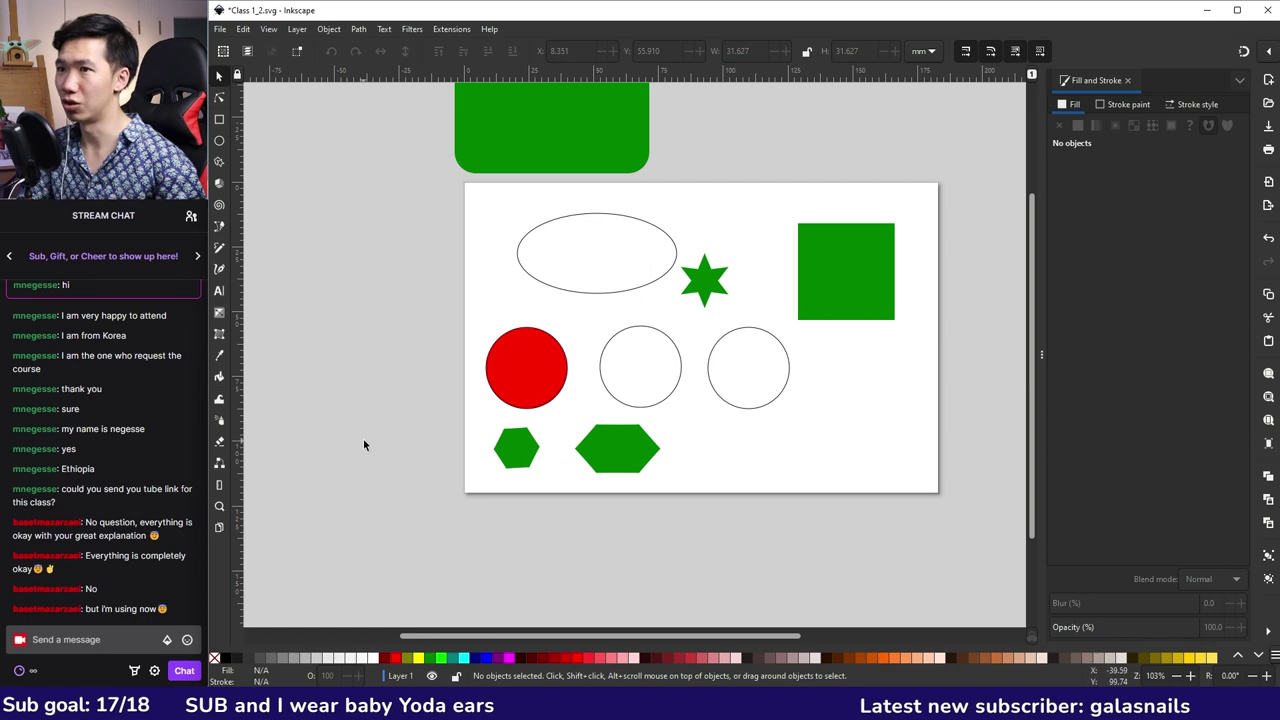
- Give the red circle a green outline 4 mm wide
click(523, 362)
ctrl+scroll(550, 370, up, 4)
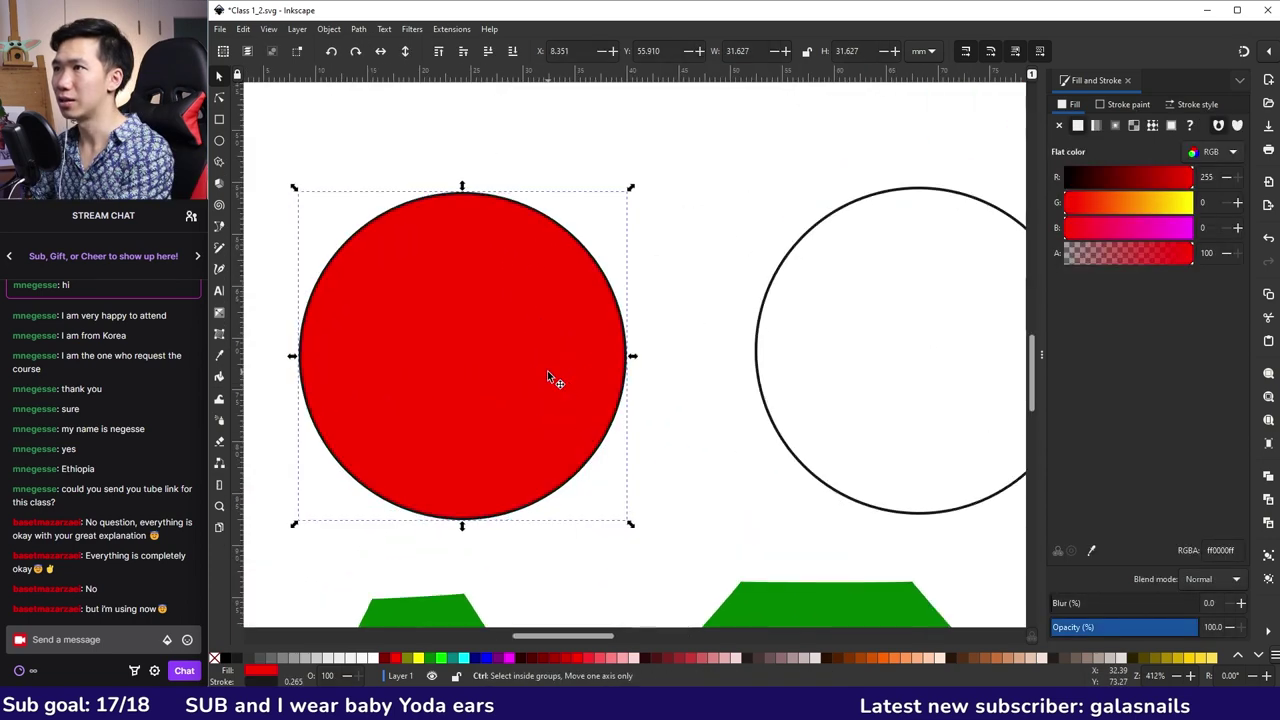
key(Escape)
scroll(480, 194, left, 1)
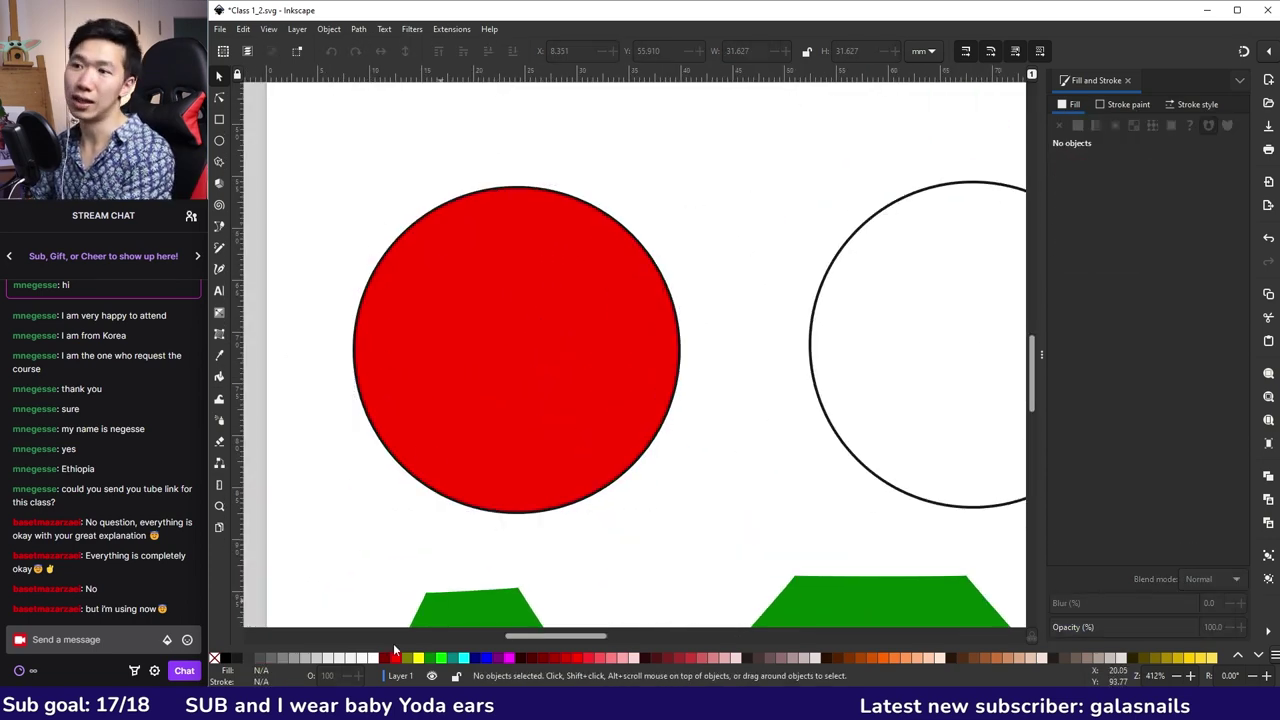
click(488, 502)
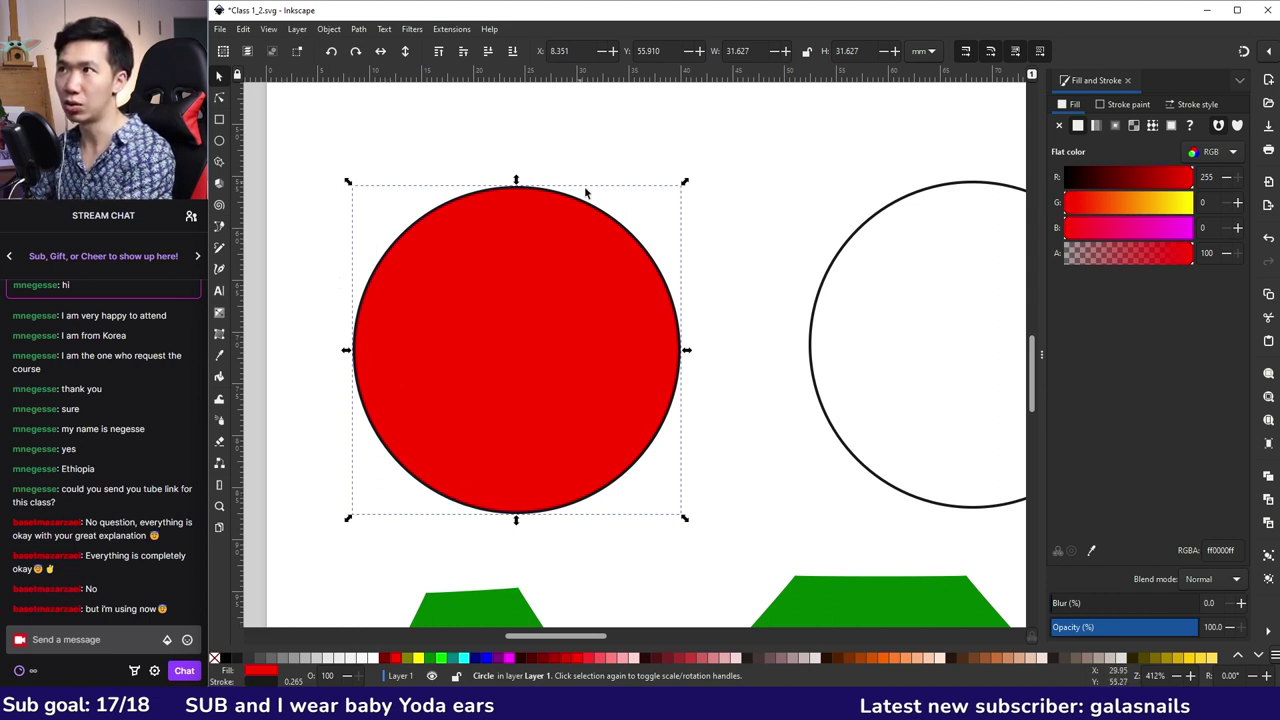
key(shift)
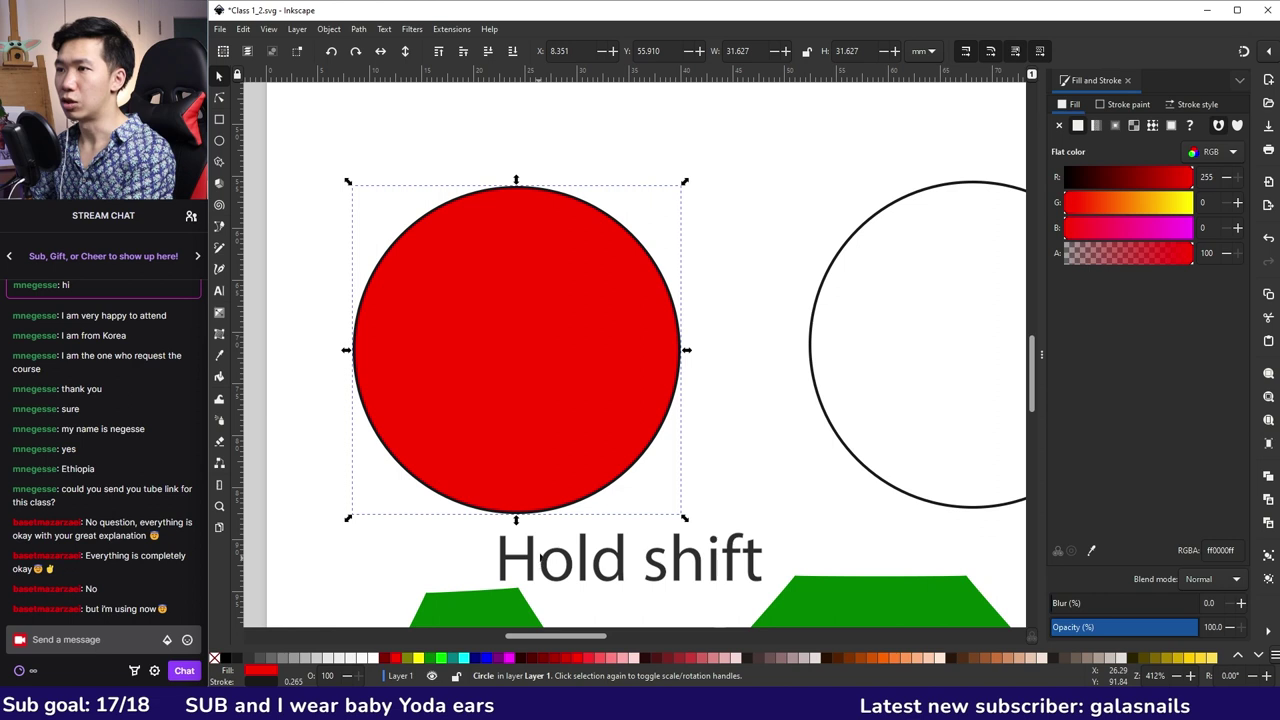
shift+click(430, 663)
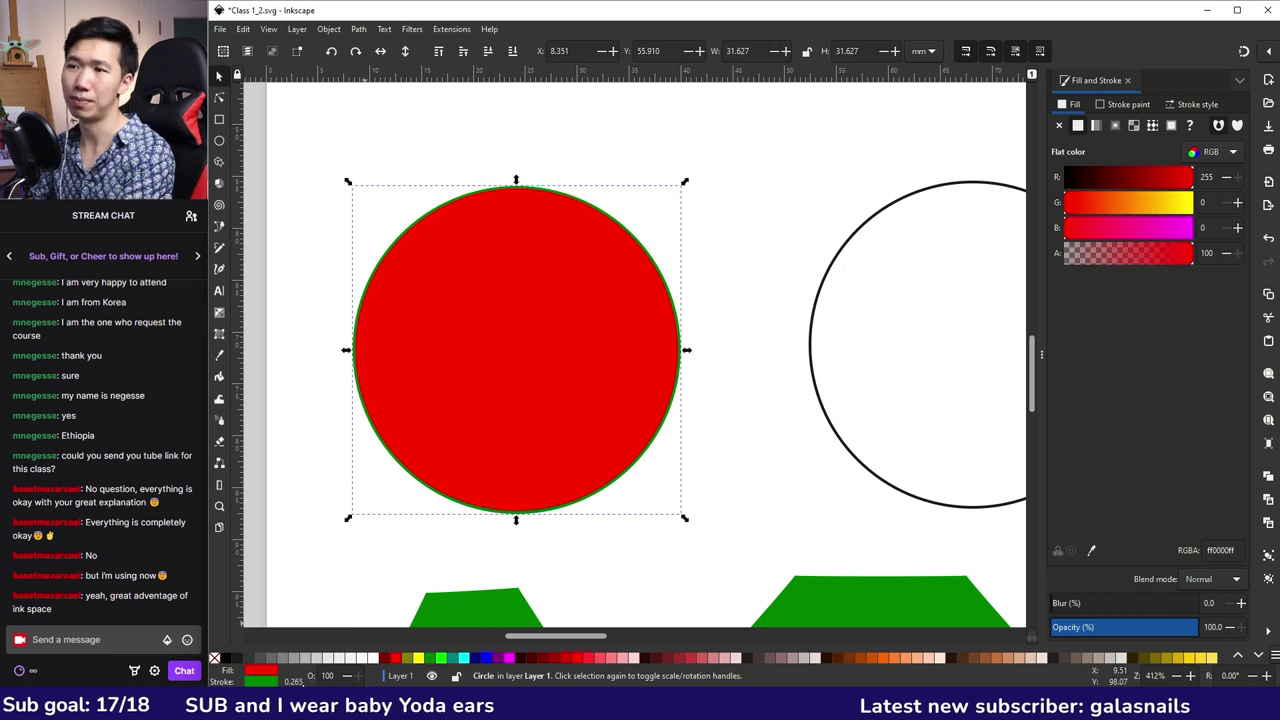
right_click(293, 683)
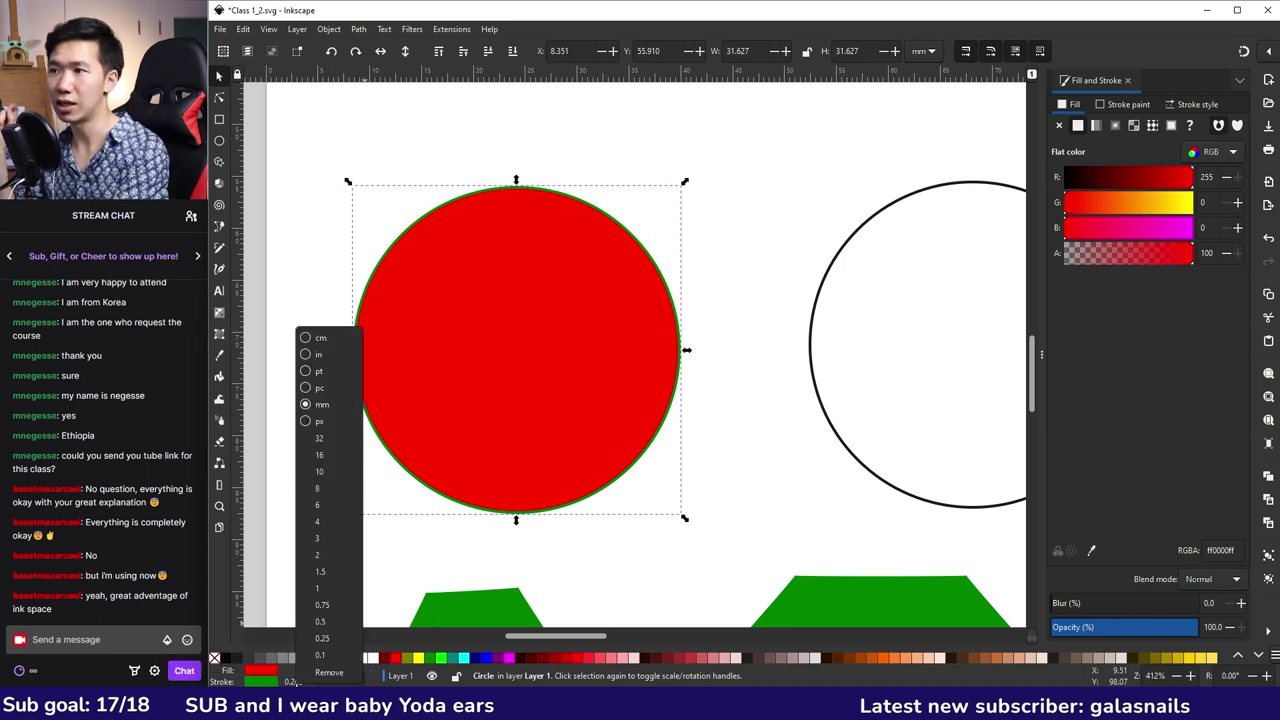
click(319, 523)
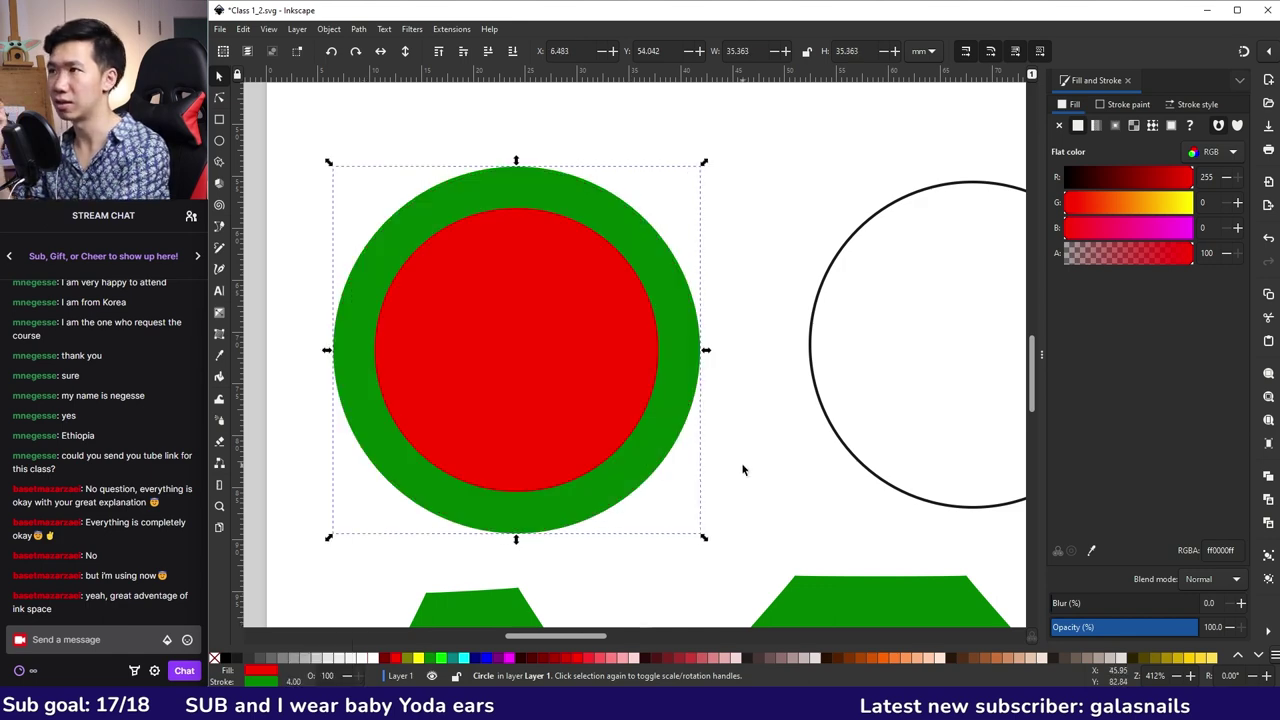
- Apply a vertical linear gradient fill to the middle circle, running from its top edge to its bottom edge
key(minus)
key(minus)
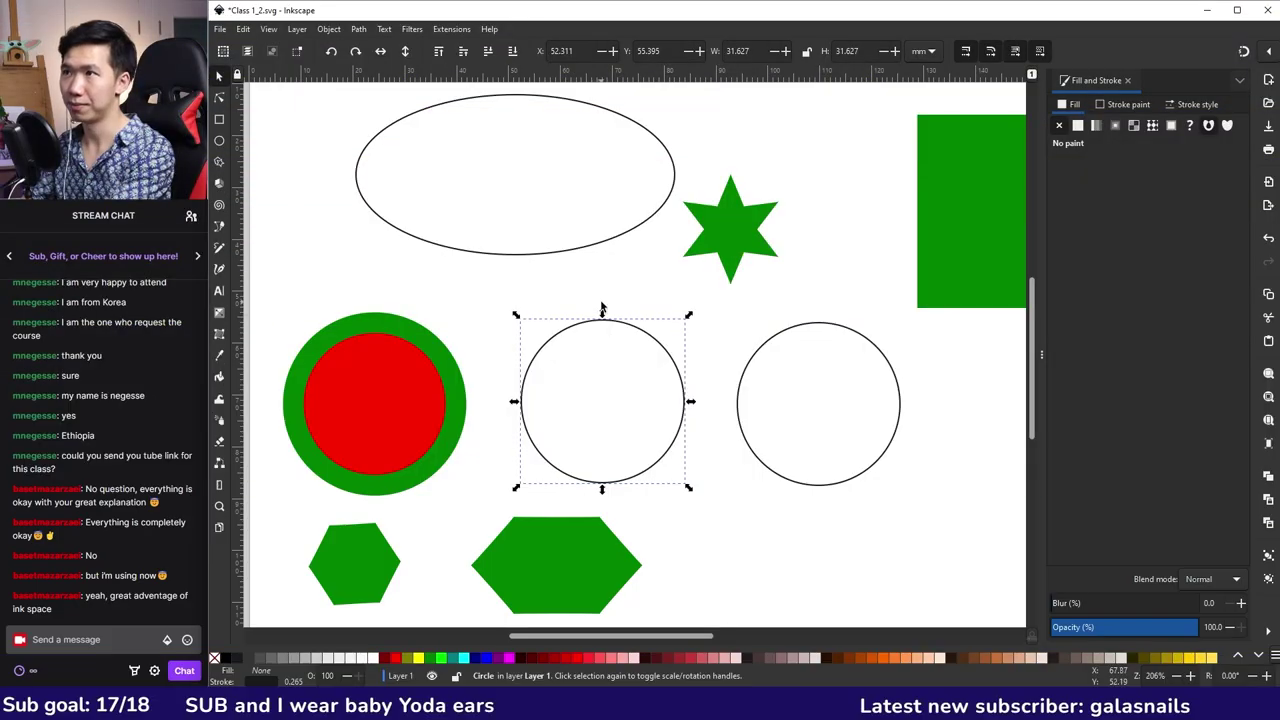
click(220, 316)
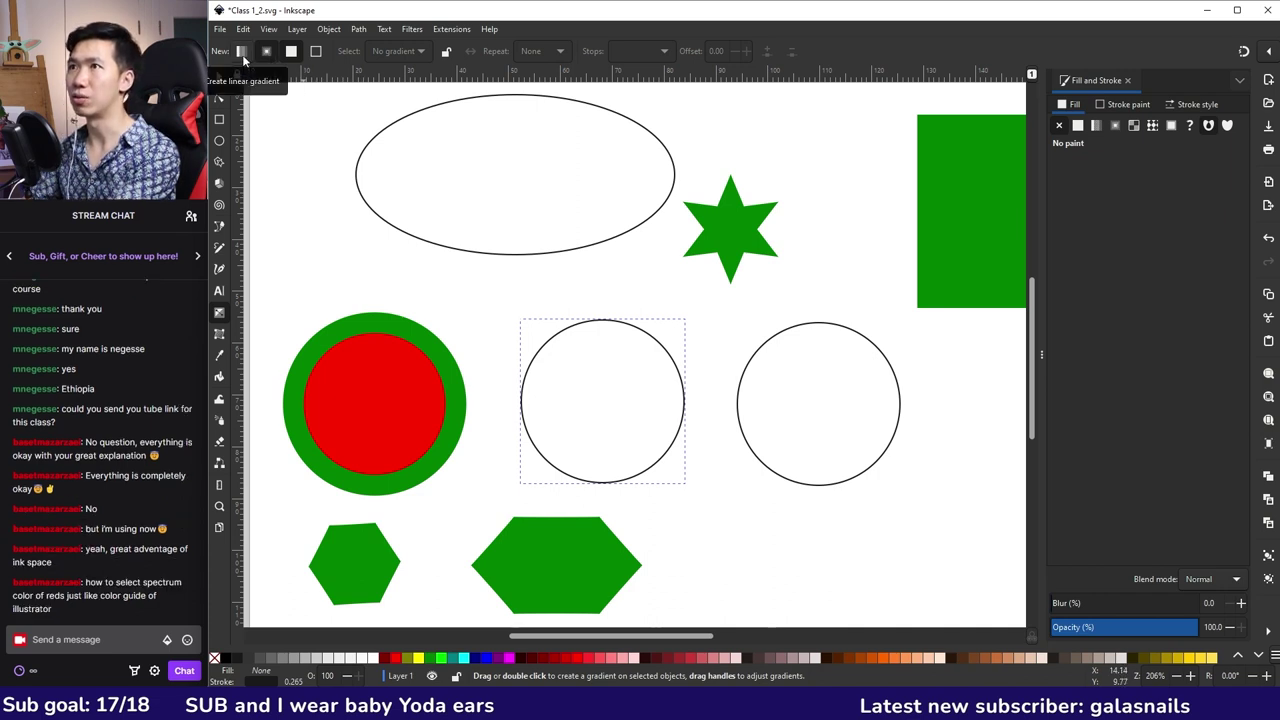
drag(600, 325, 602, 483)
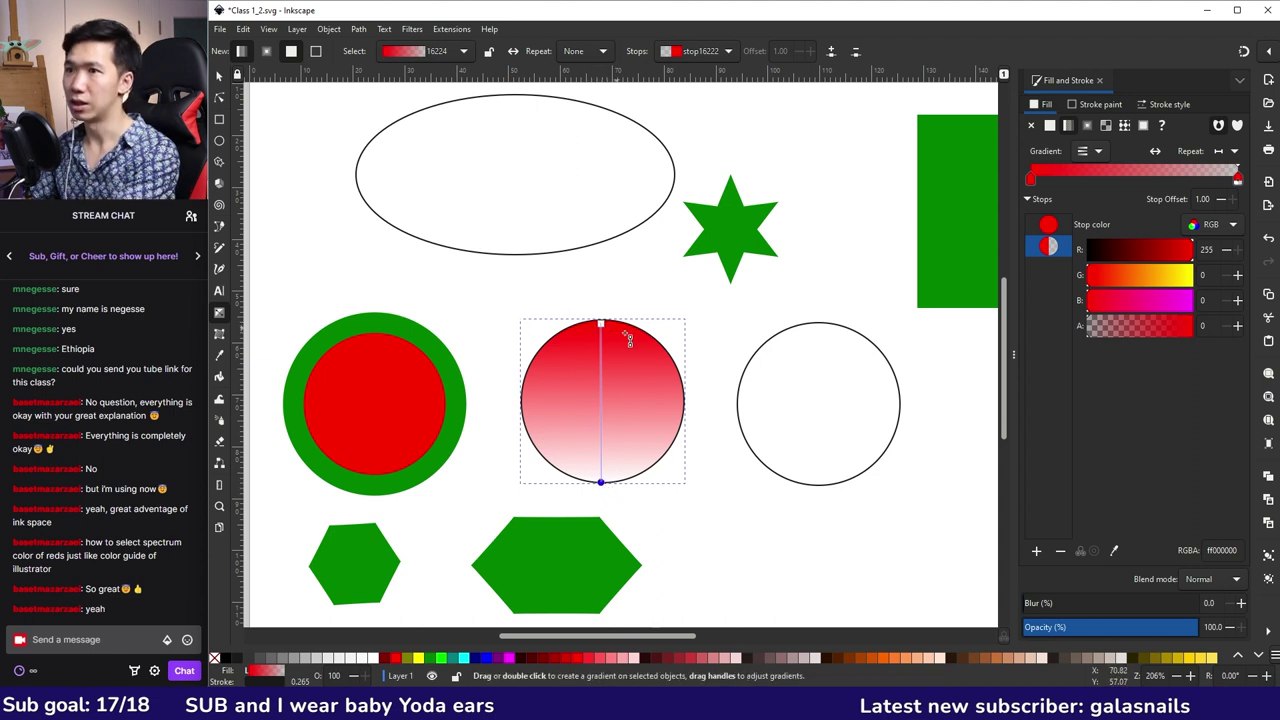
mouse_move(604, 330)
mouse_down()
mouse_move(543, 402)
mouse_move(590, 328)
mouse_move(654, 346)
mouse_move(655, 360)
mouse_move(655, 346)
mouse_move(608, 333)
mouse_move(564, 348)
mouse_move(606, 327)
mouse_up()
mouse_move(600, 482)
mouse_down()
mouse_move(603, 417)
mouse_move(607, 487)
mouse_up()
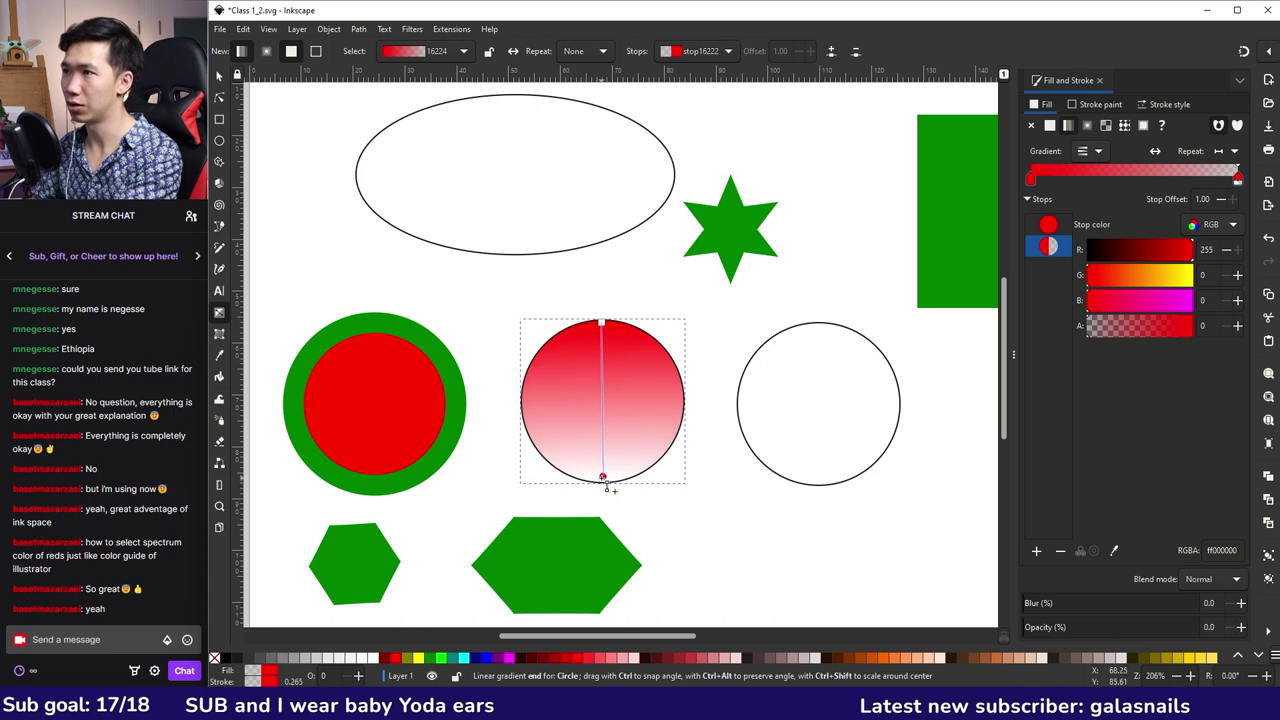
mouse_move(601, 322)
mouse_down()
mouse_move(598, 365)
mouse_move(598, 340)
mouse_move(640, 372)
mouse_move(595, 396)
mouse_move(603, 333)
mouse_up()
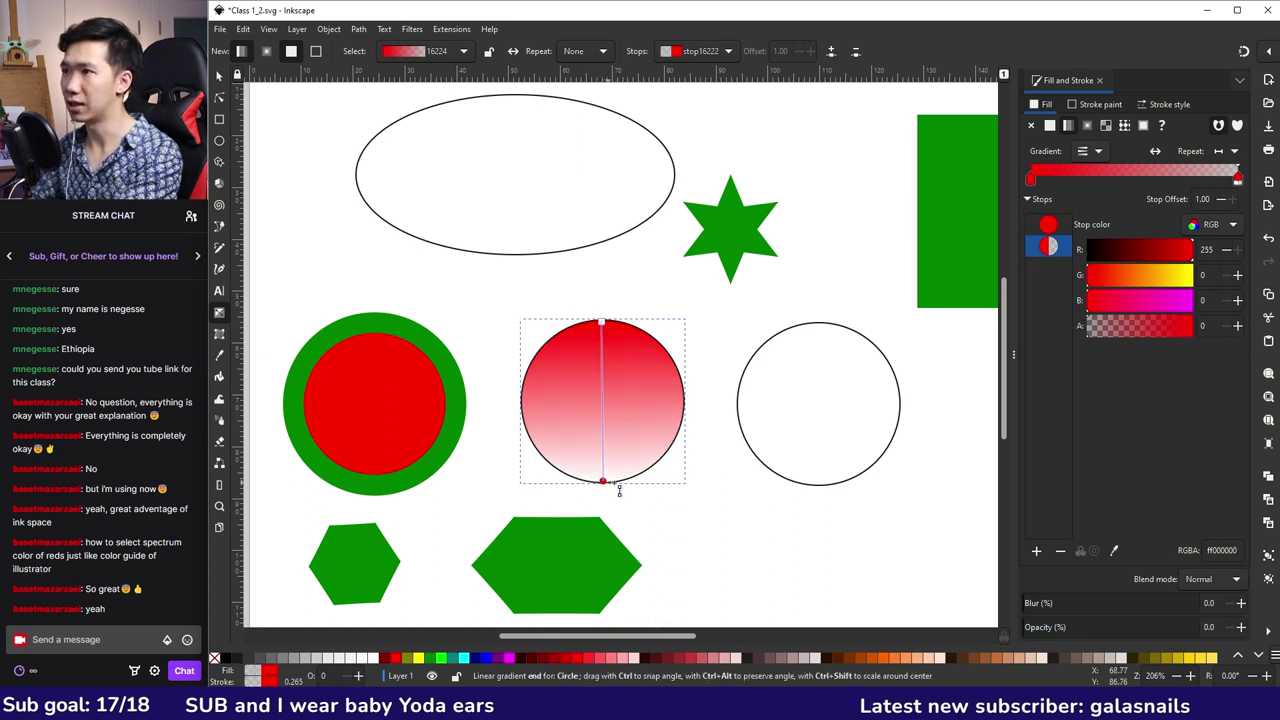
- Recolour the middle circle's gradient with green (008000) at the top and yellow (ffcc00) at the bottom, and save the document
click(1193, 658)
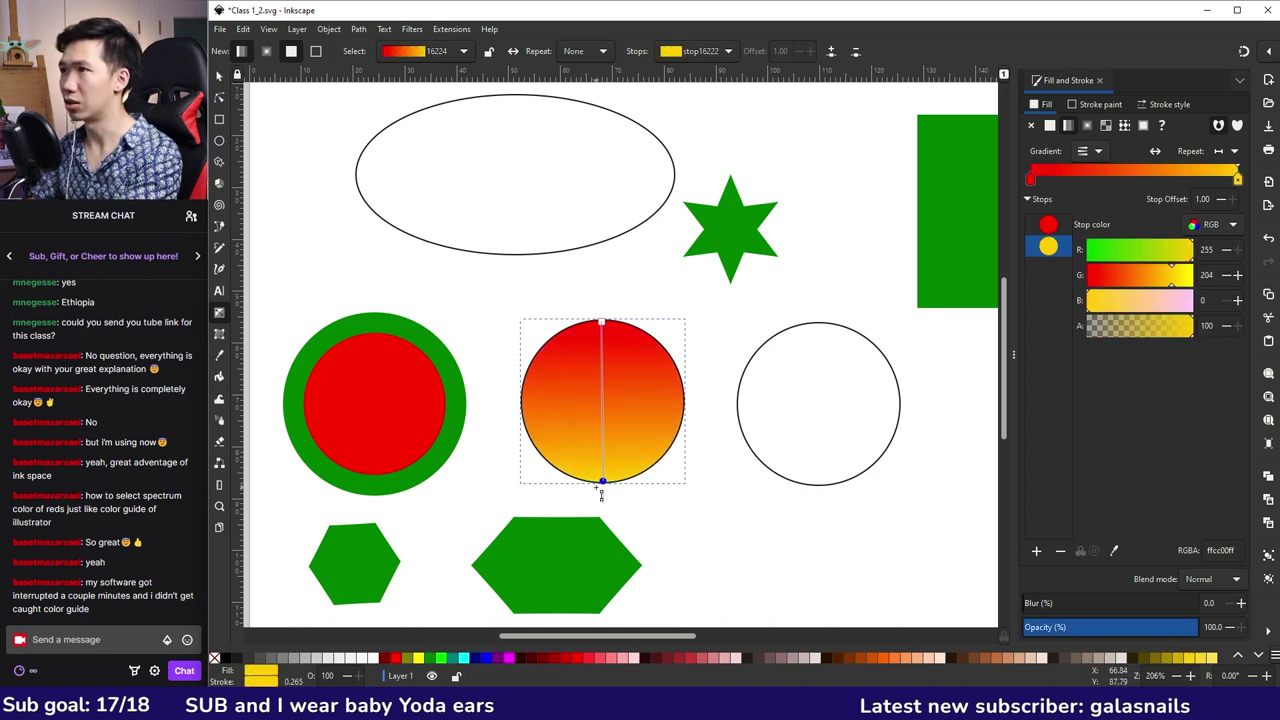
drag(605, 484, 602, 485)
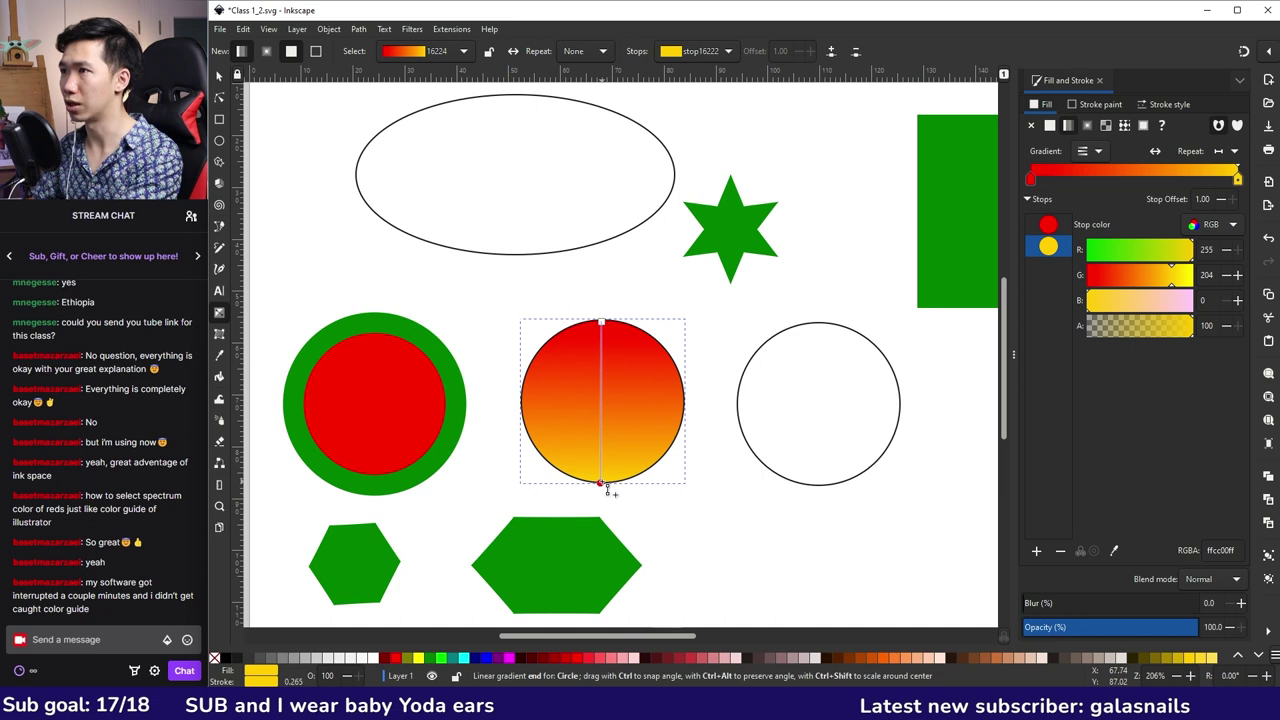
click(601, 322)
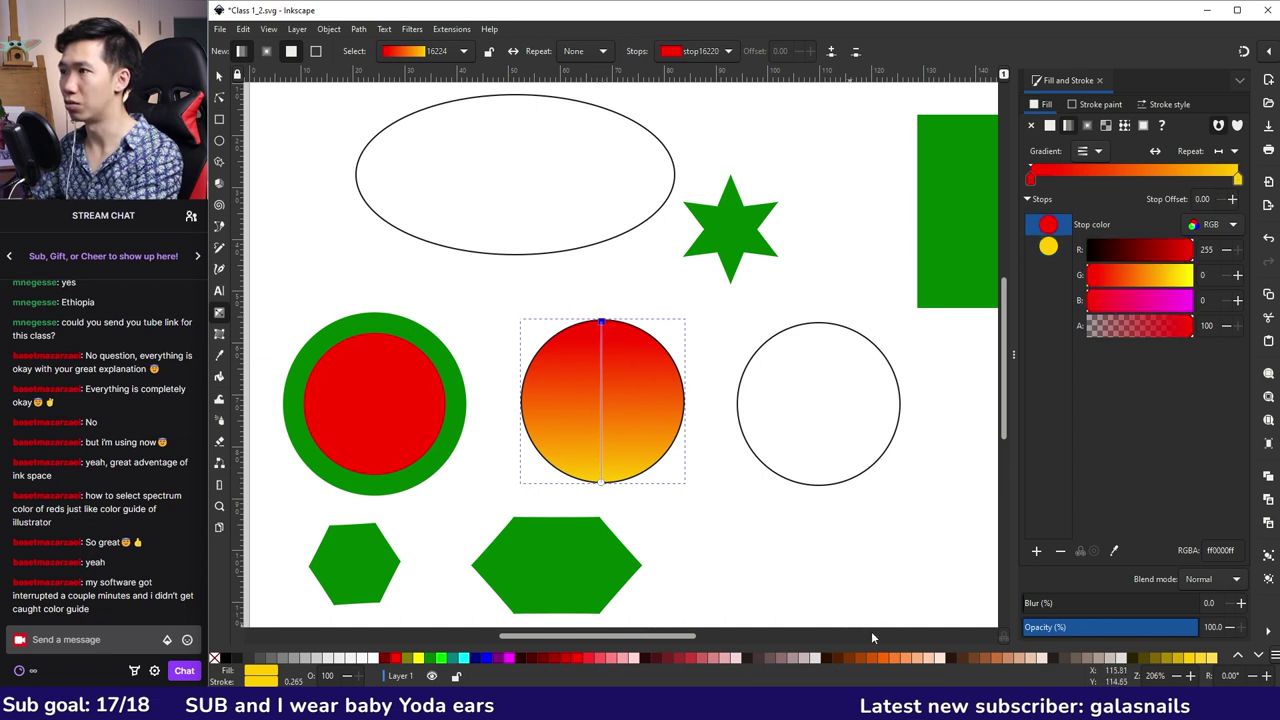
click(436, 659)
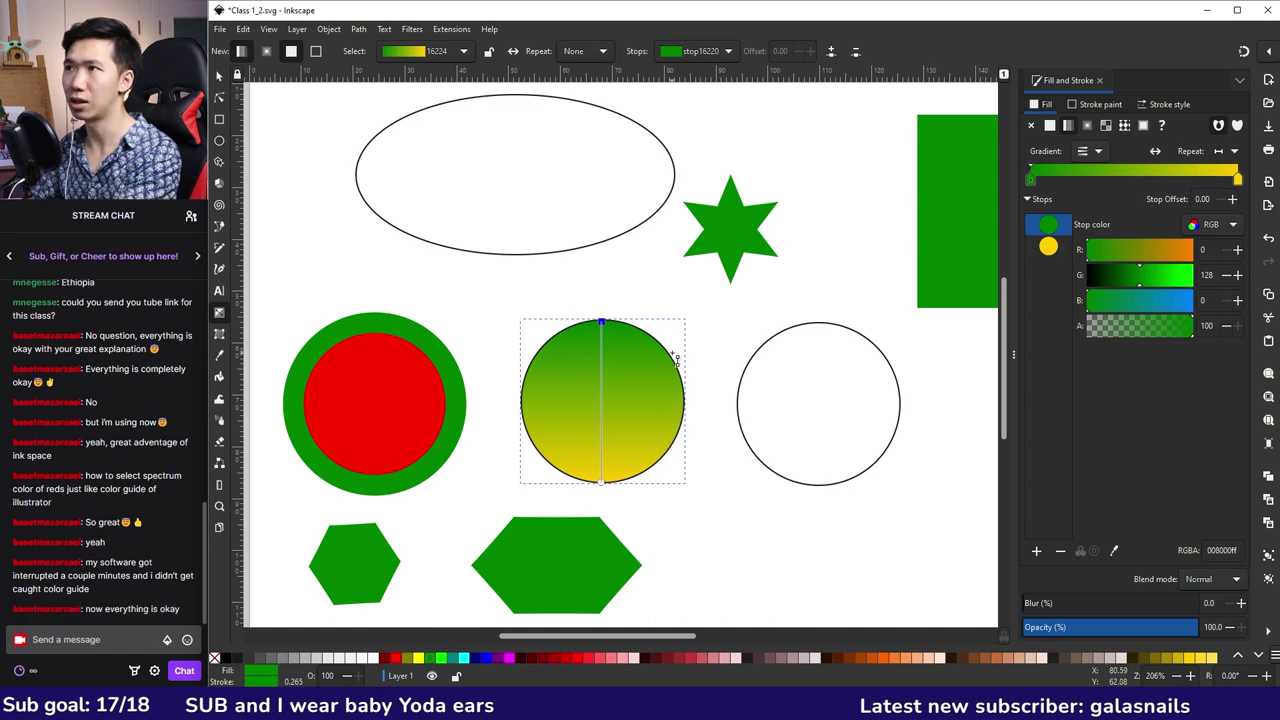
key(s)
key(ctrl+s)
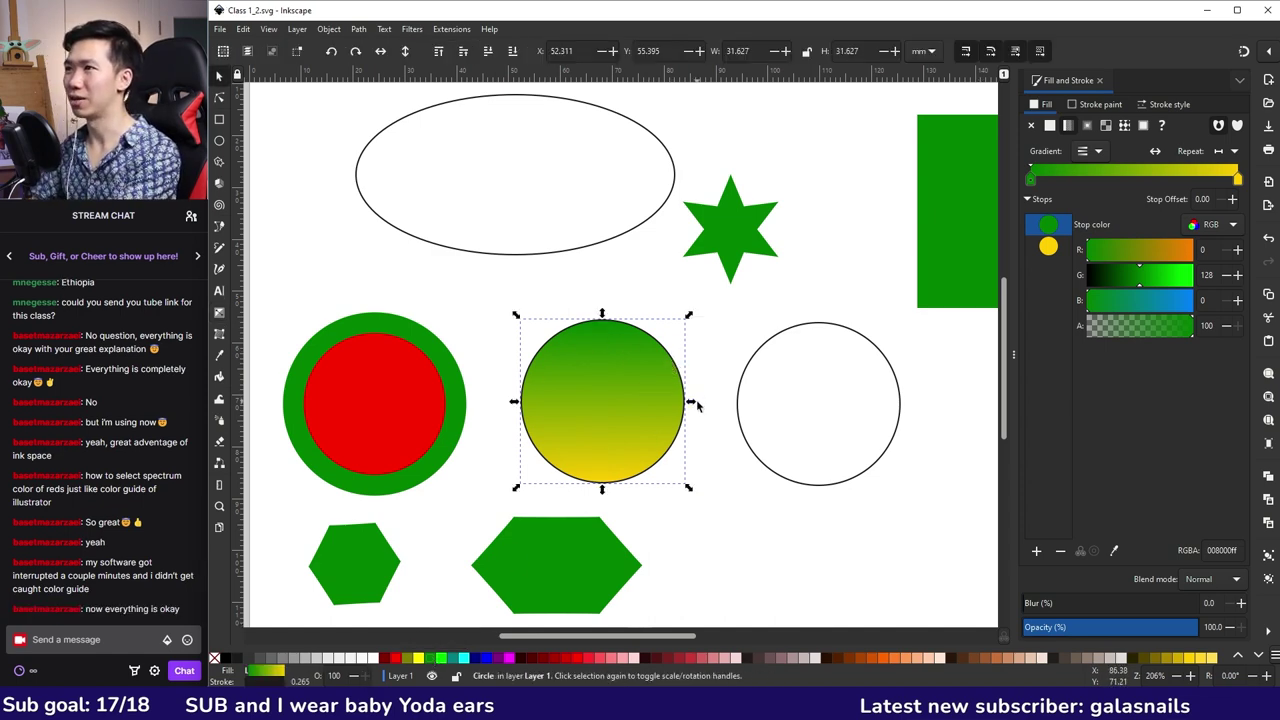
- Narrow the gradient circle to an ellipse about 21 mm wide, and move the unfilled circle closer to it, at X about 87 mm
drag(694, 400, 641, 409)
click(676, 403)
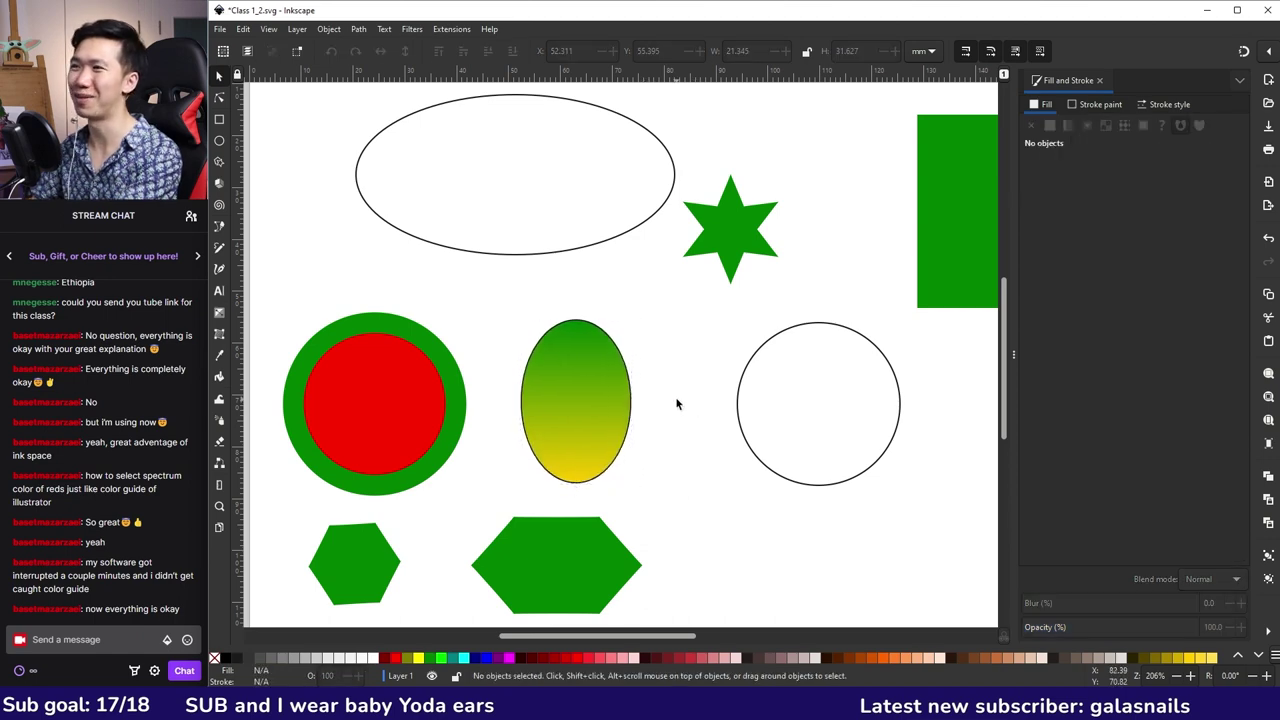
drag(738, 403, 702, 403)
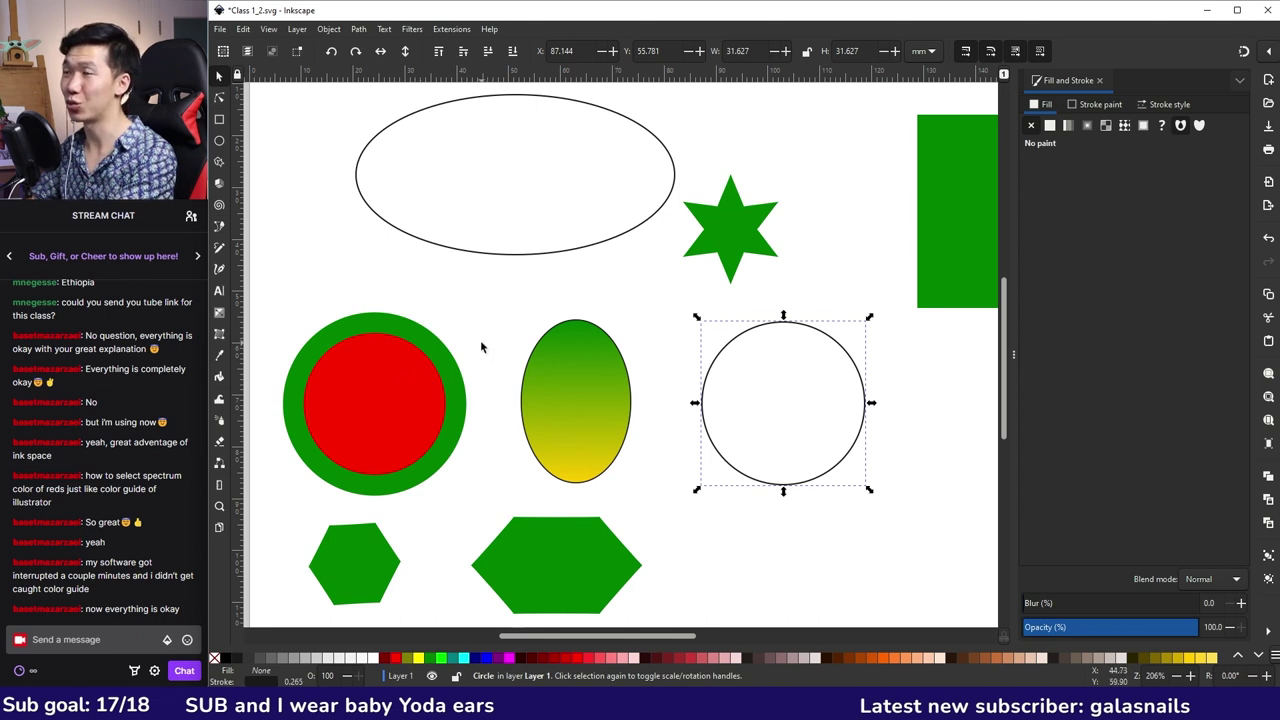
- Apply a radial gradient fill to the unfilled circle, running from its centre to its edge
click(219, 313)
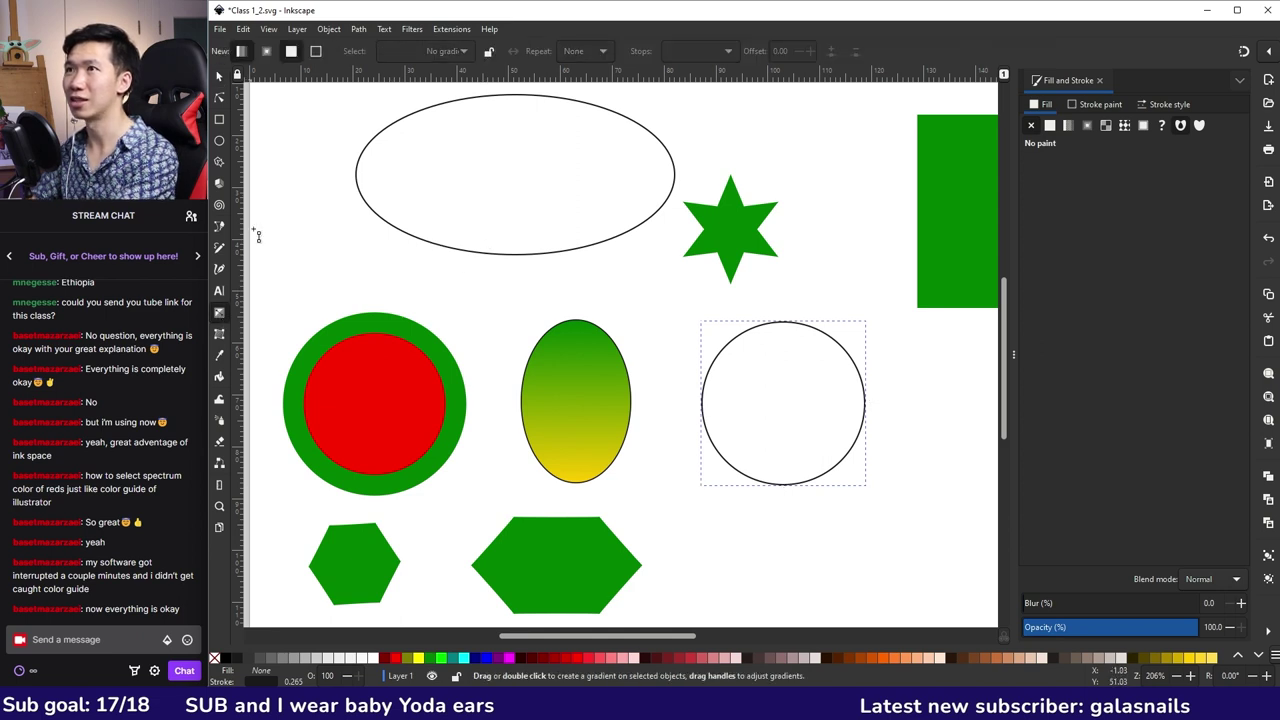
click(266, 52)
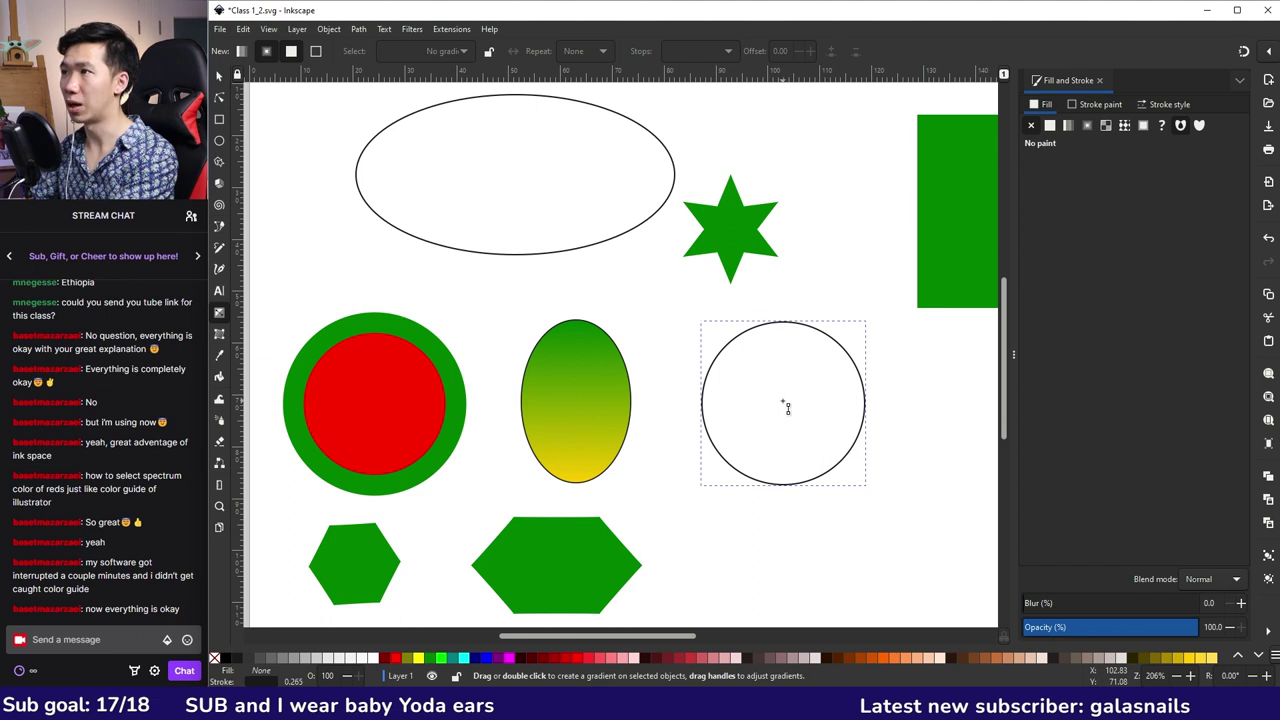
drag(782, 401, 784, 485)
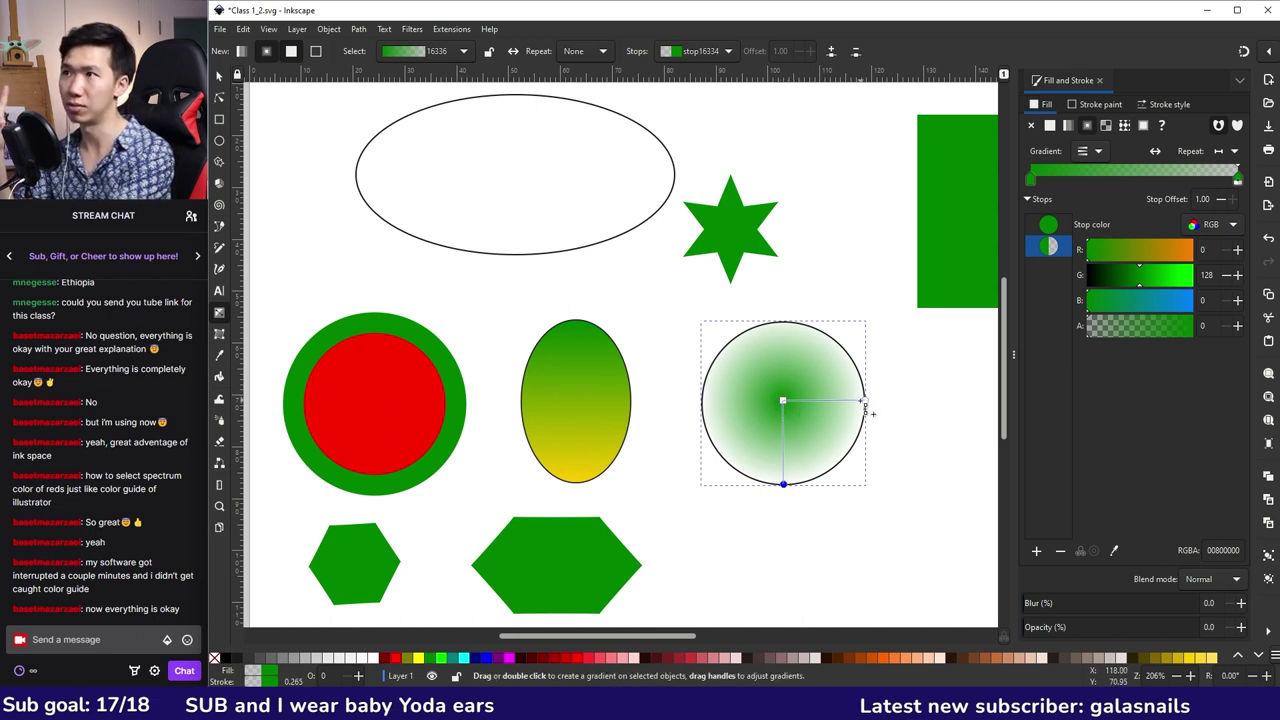
click(784, 403)
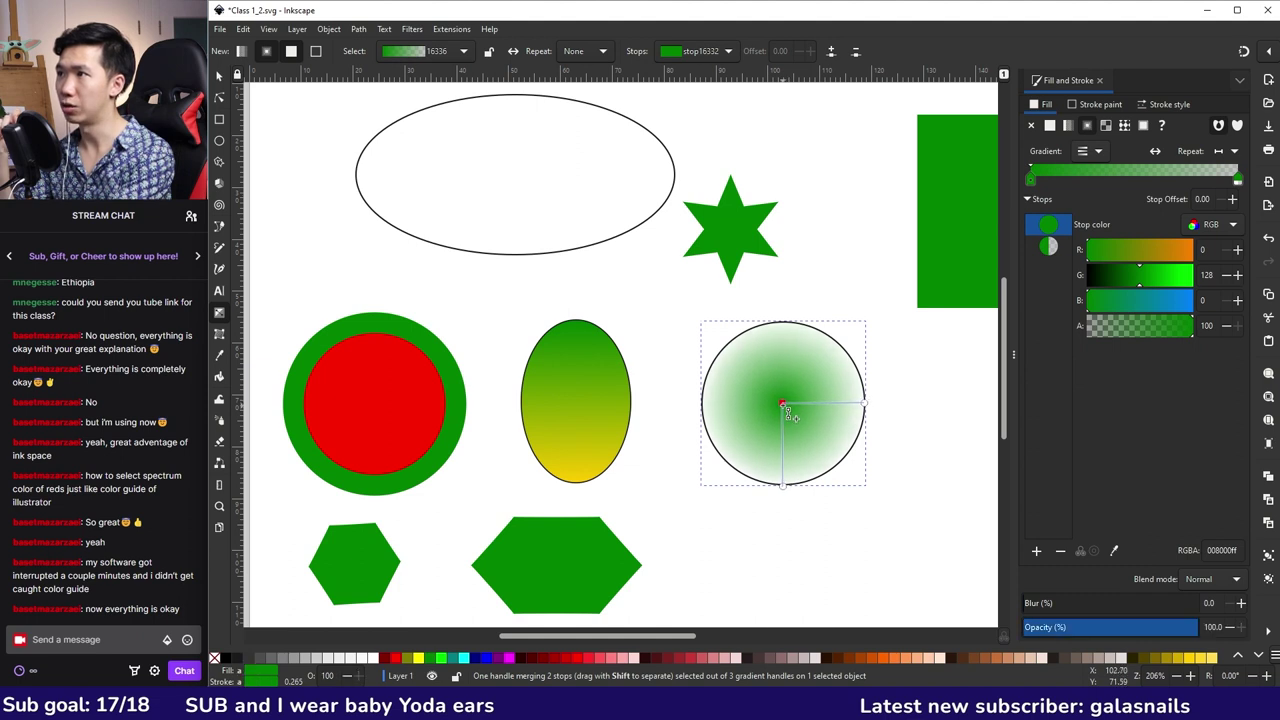
mouse_move(786, 405)
mouse_down()
mouse_move(766, 410)
mouse_move(758, 382)
mouse_move(760, 404)
mouse_move(787, 411)
mouse_up()
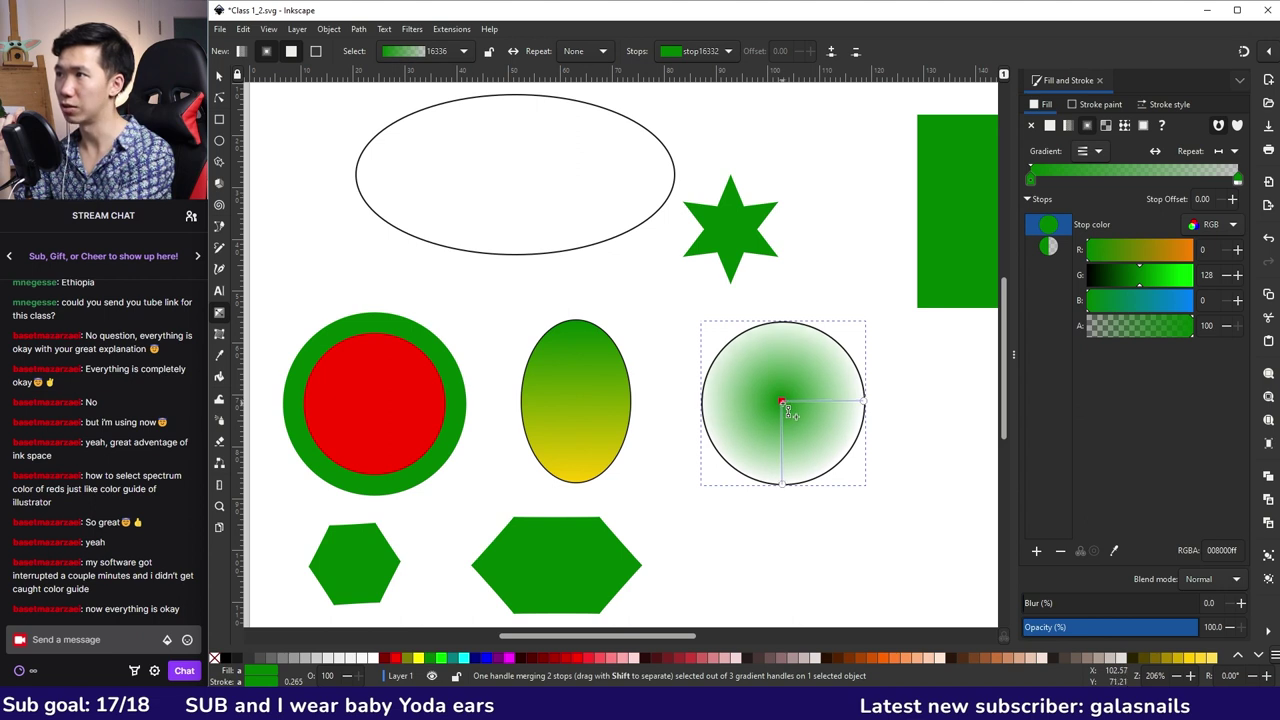
- Try rotating and squashing the radial gradient into a narrow tilted ellipse, and undo the squashing
drag(854, 380, 746, 386)
click(747, 388)
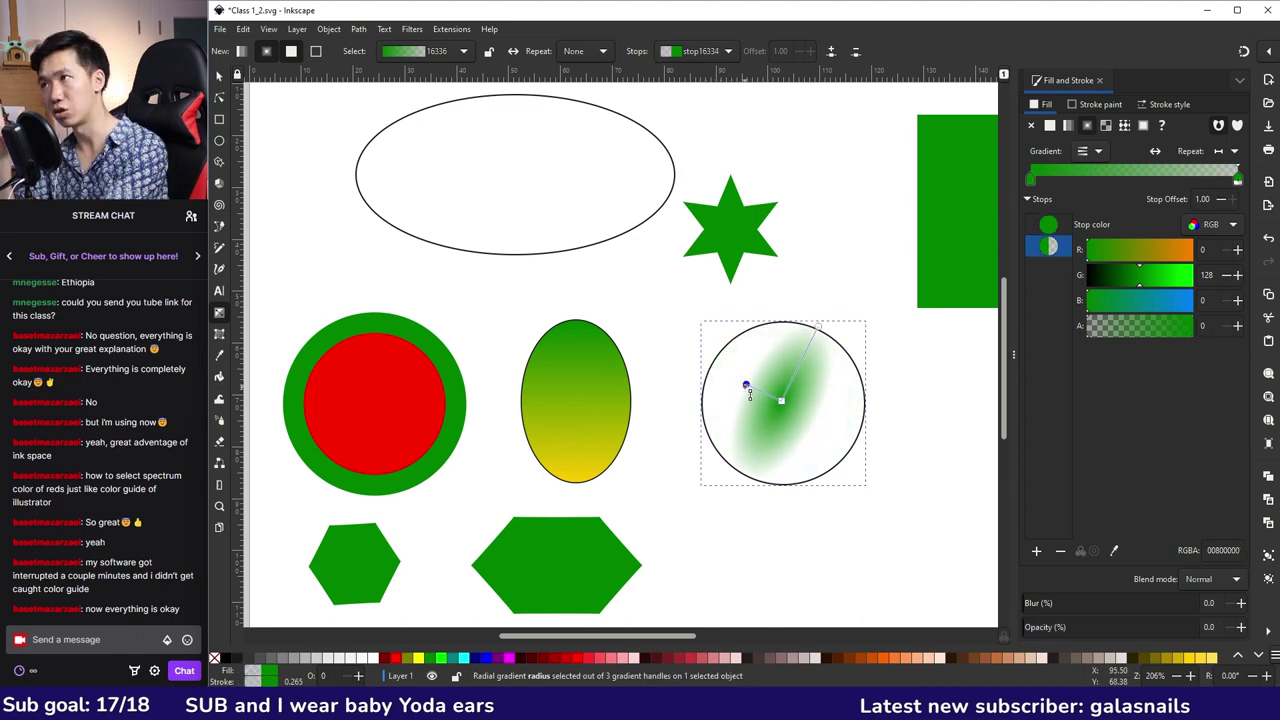
key(ctrl+z)
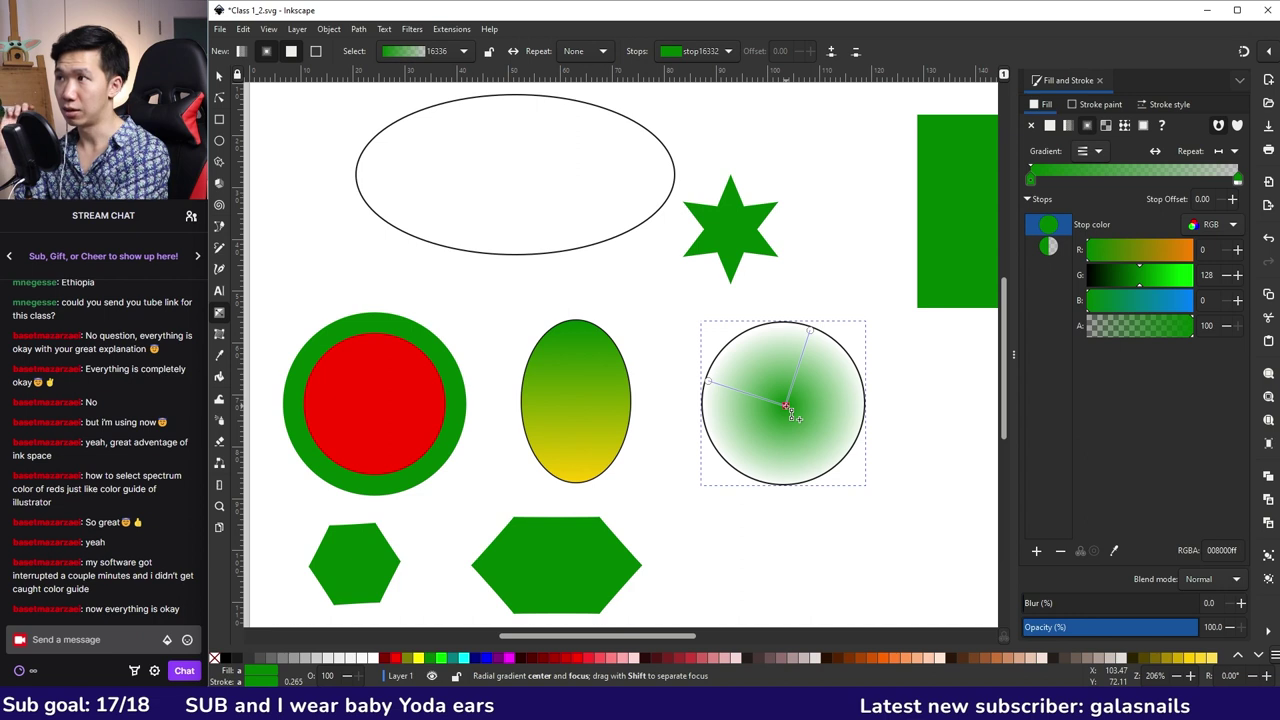
- Recolour the radial gradient with peach (ffb380) at the edge and white at the centre, and deselect the circle
click(810, 331)
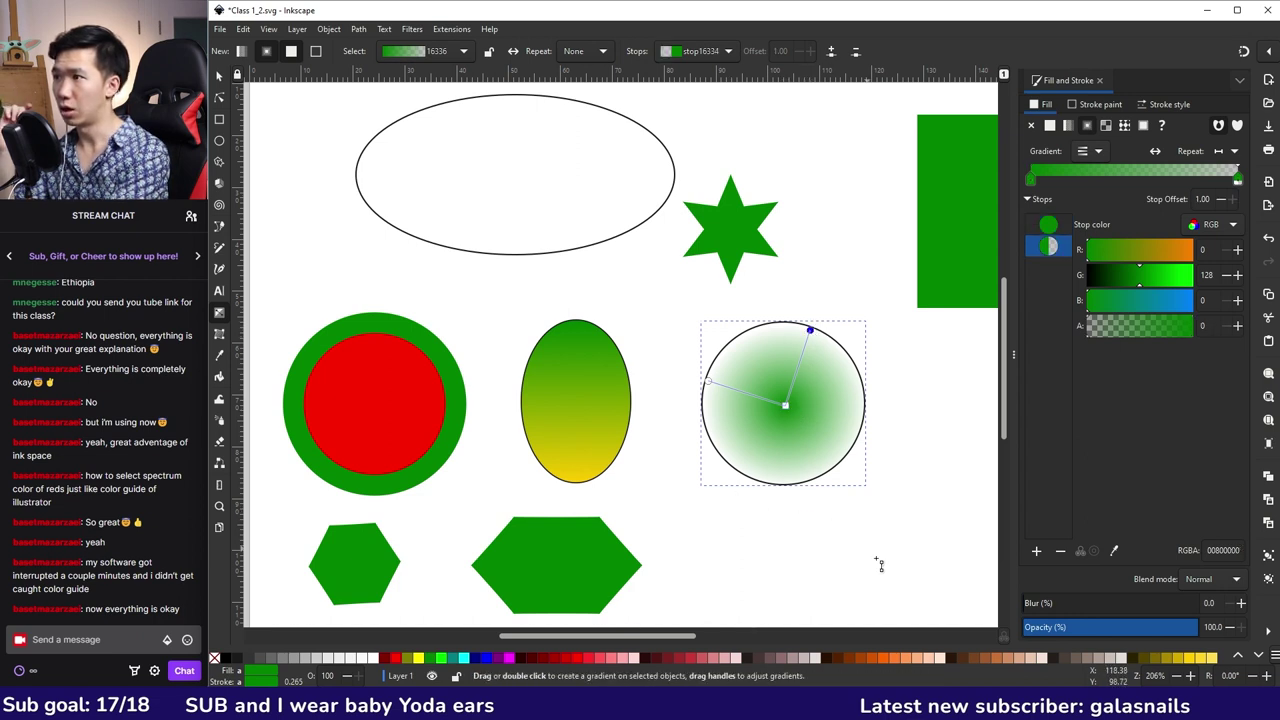
click(925, 659)
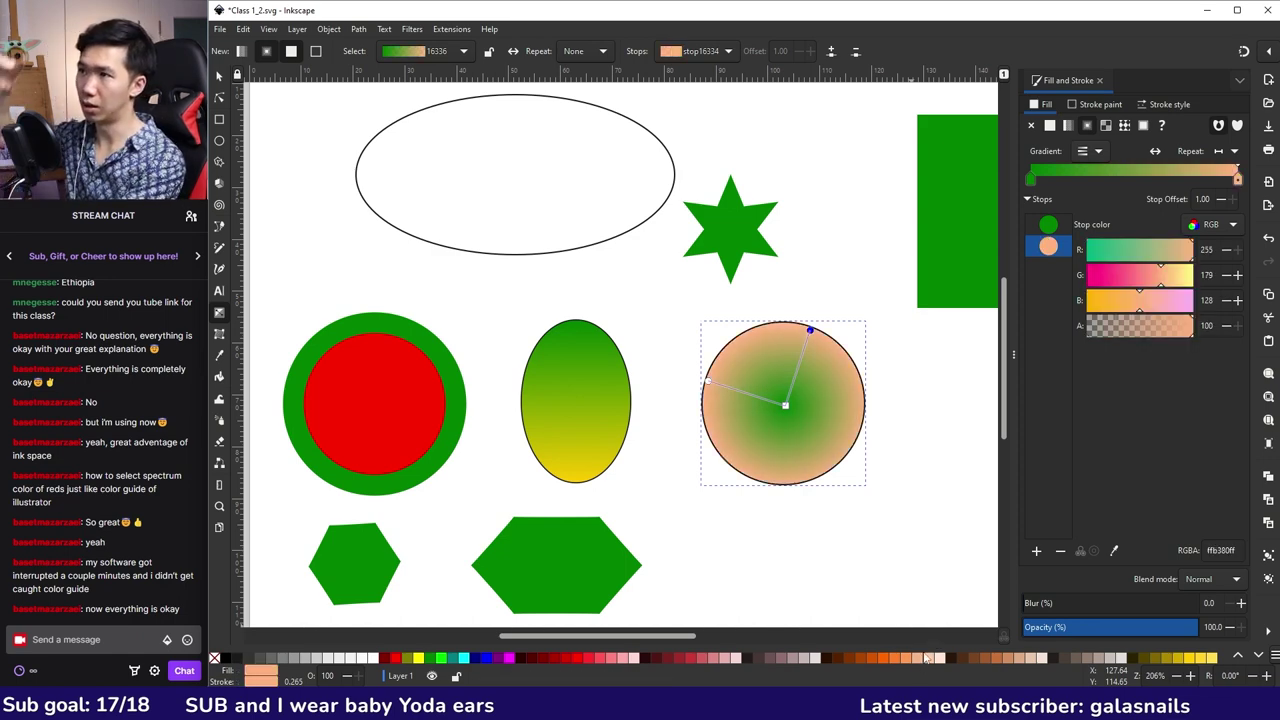
click(785, 405)
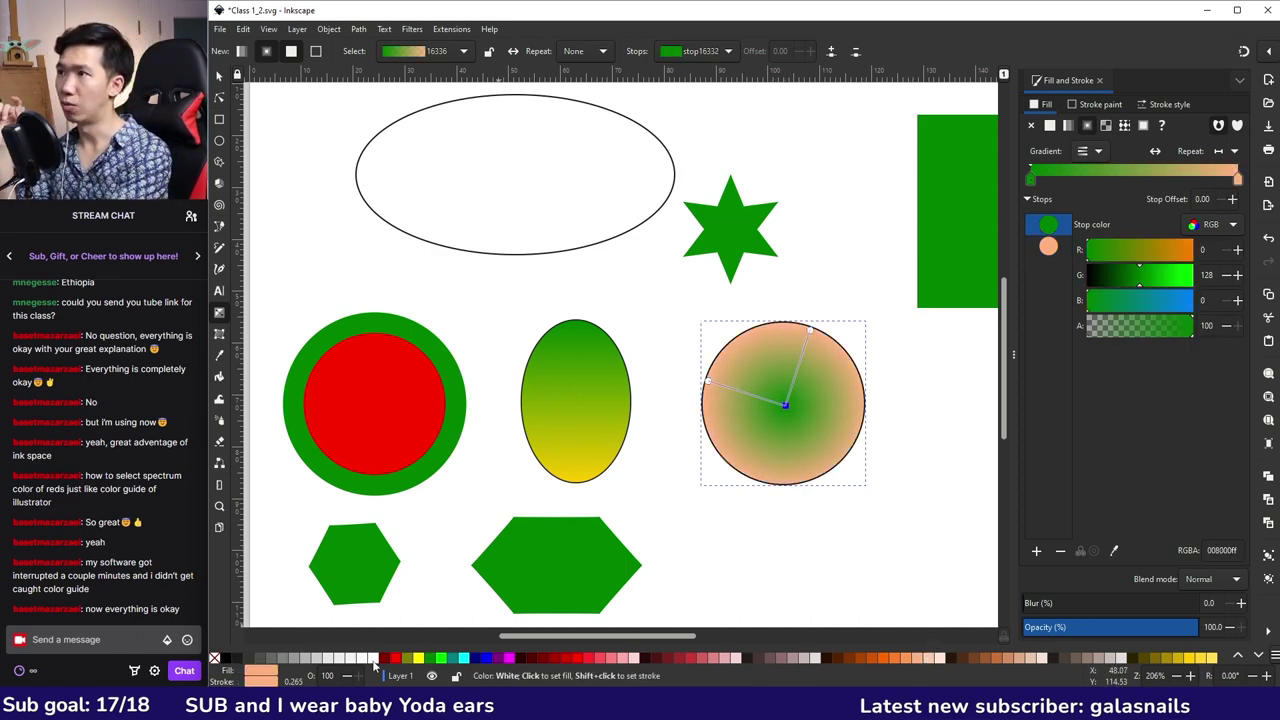
click(375, 659)
key(s)
click(679, 334)
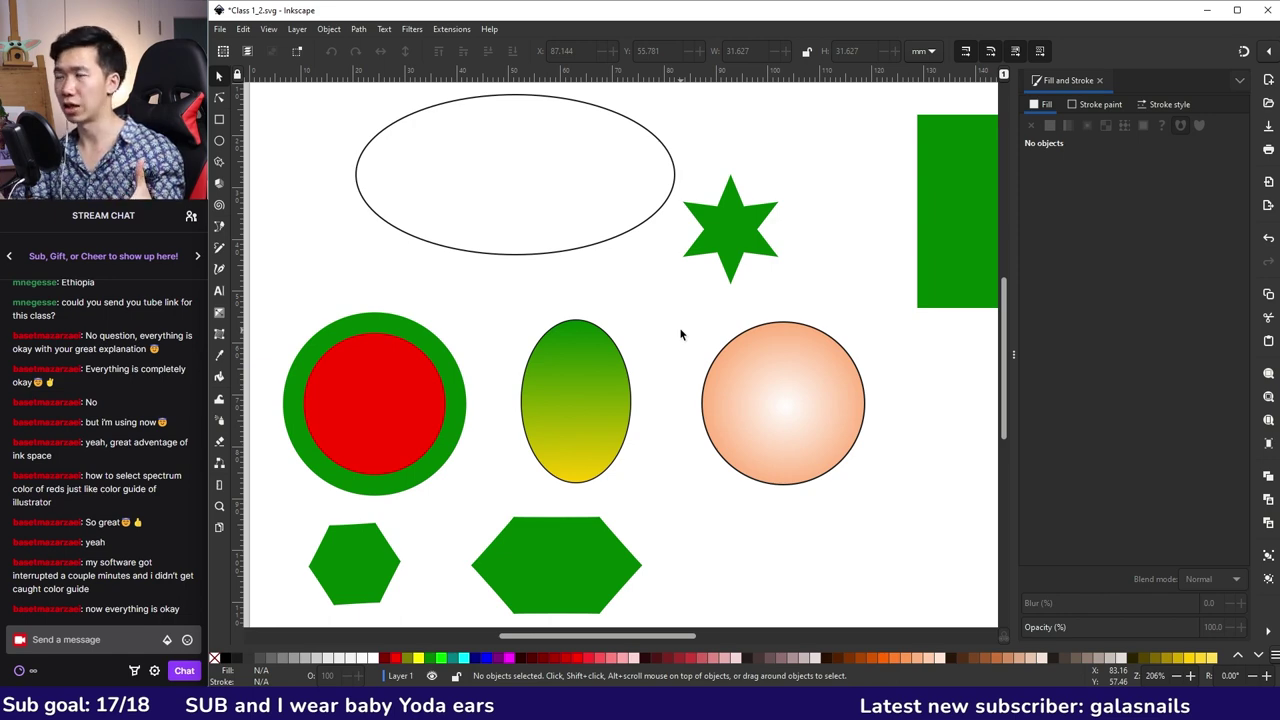
- Draw an unfilled circle about 30 mm in diameter below the large green square, beside the peach gradient circle
scroll(706, 455, down, 2)
scroll(714, 457, up, 1)
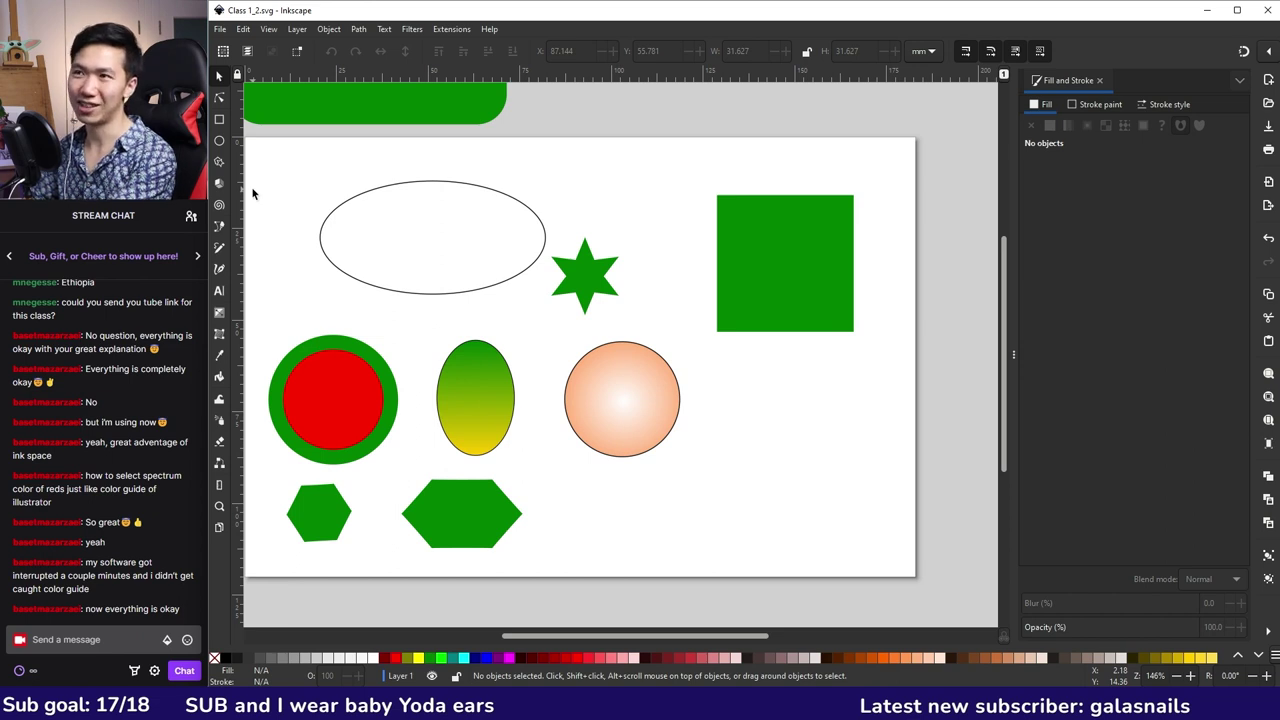
key(e)
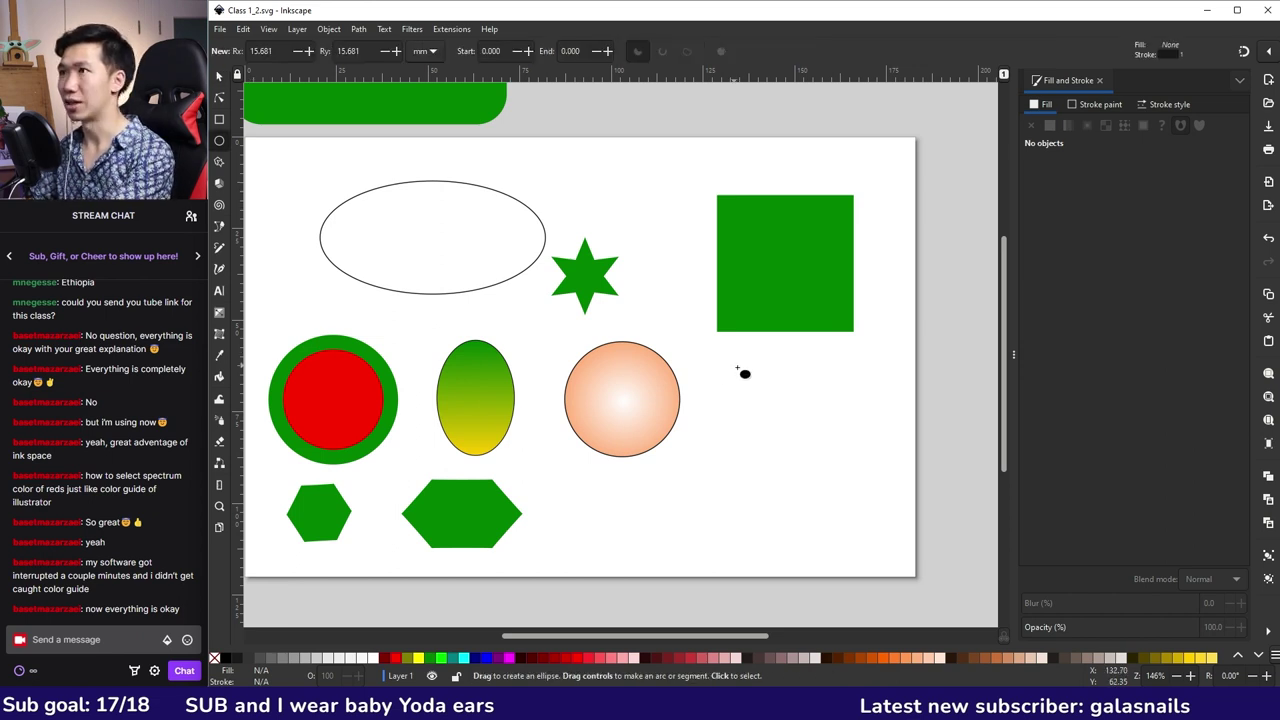
key(ctrl)
drag(771, 369, 897, 484)
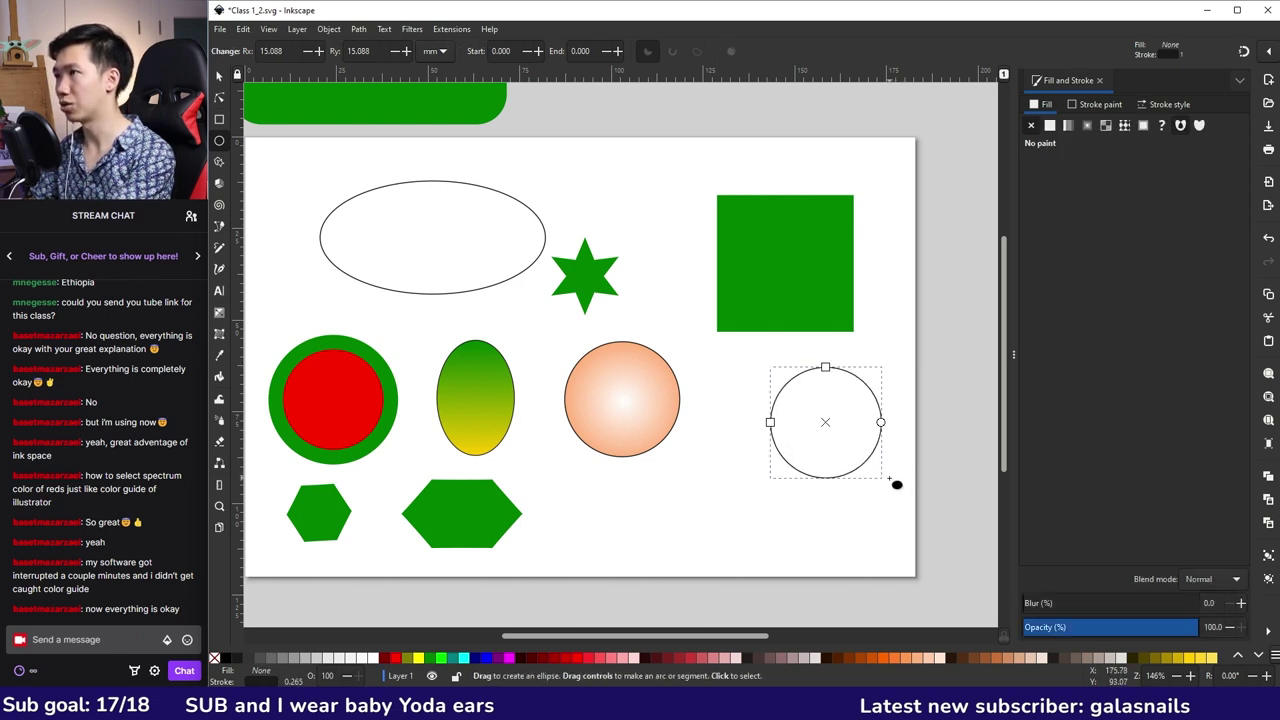
- Apply a radial gradient from the new circle's centre to its edge, white at the centre and peach (ffb380) at the edge
click(220, 314)
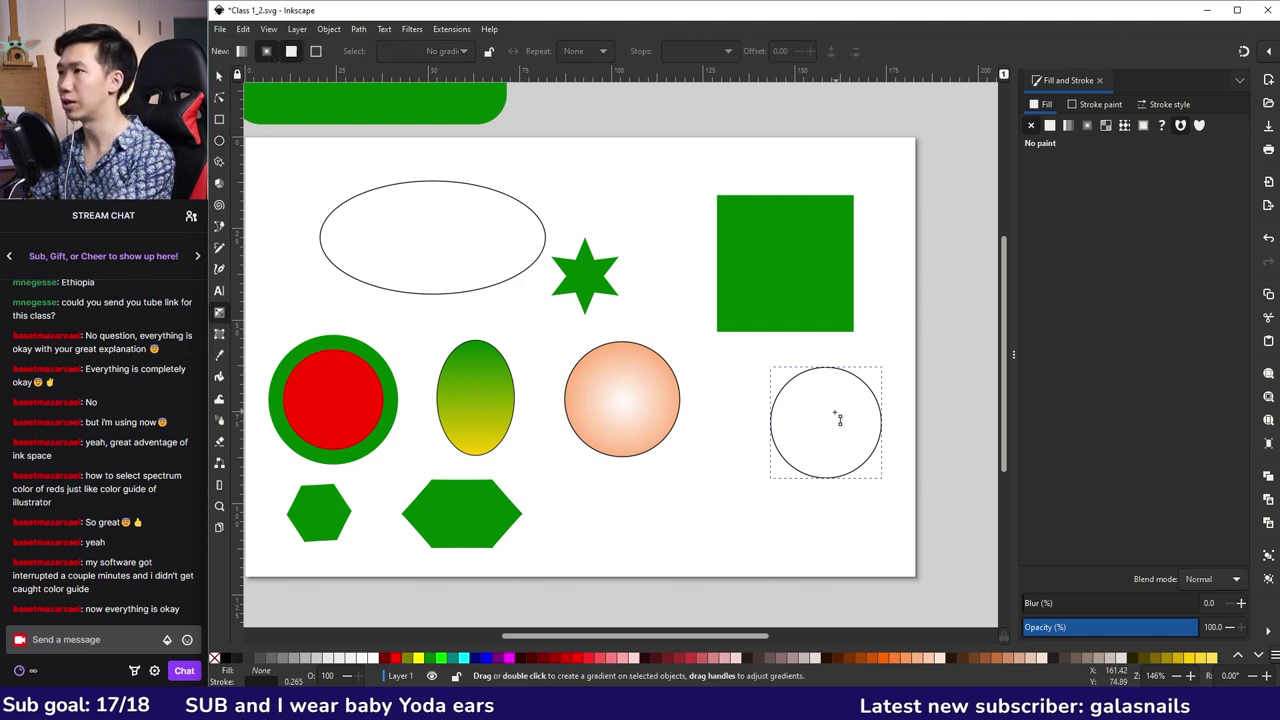
drag(826, 421, 826, 474)
click(827, 478)
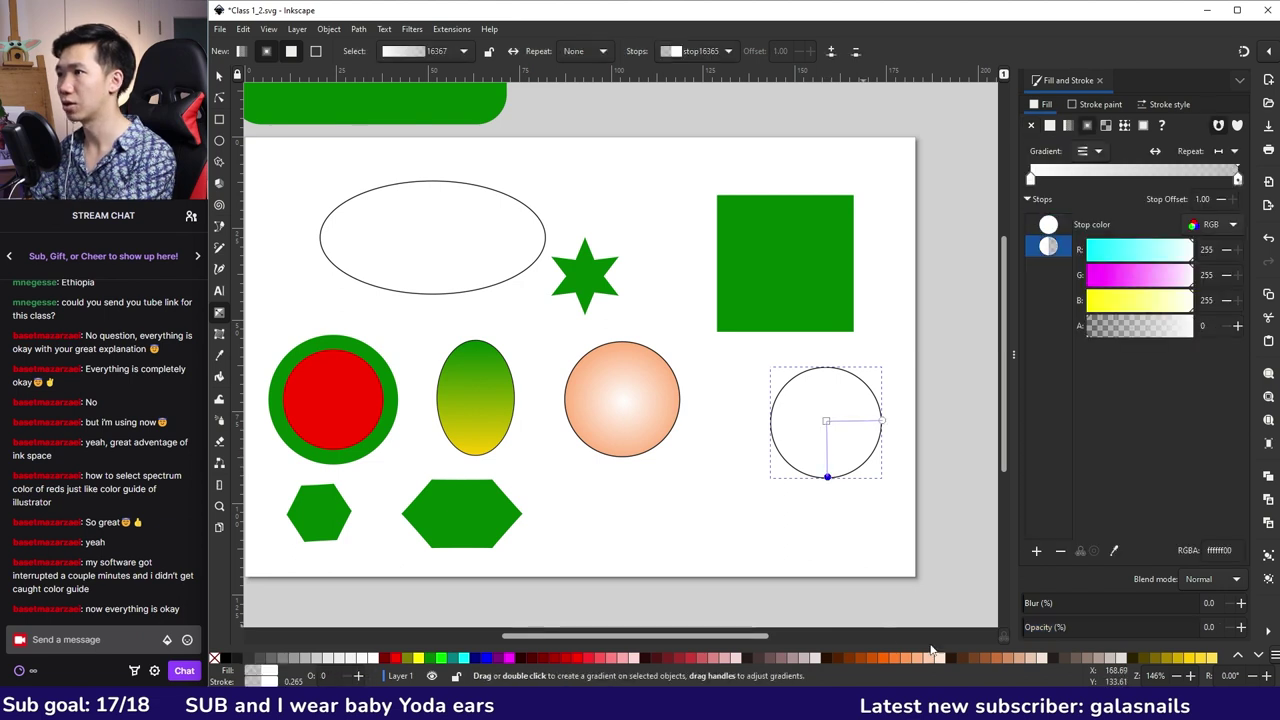
click(917, 660)
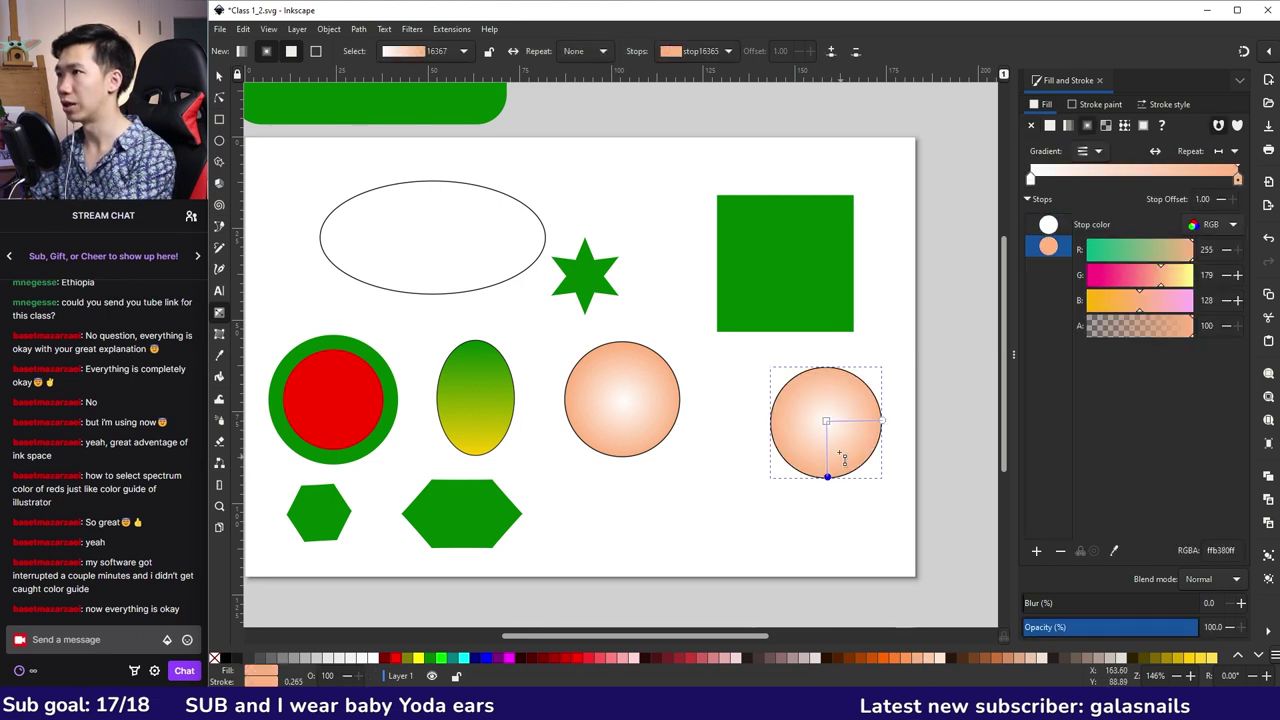
click(826, 421)
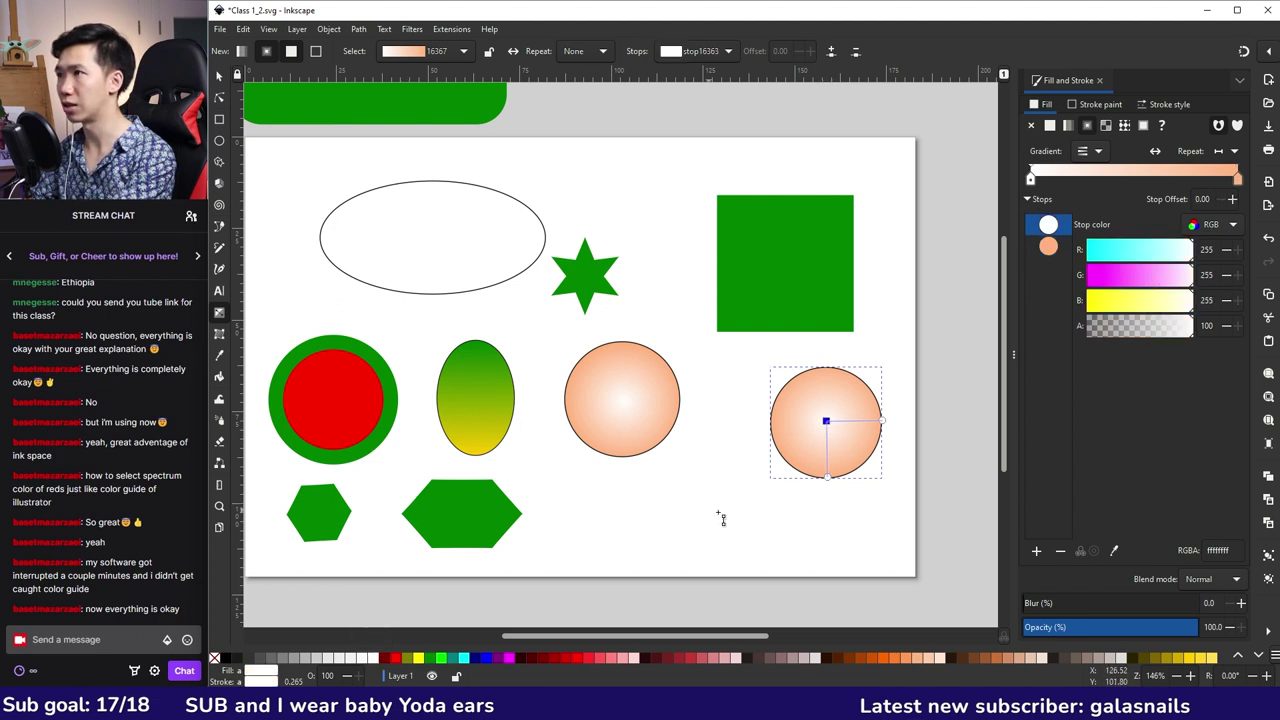
- Set the new gradient circle's stroke width to 0.25 mm and deselect it
key(s)
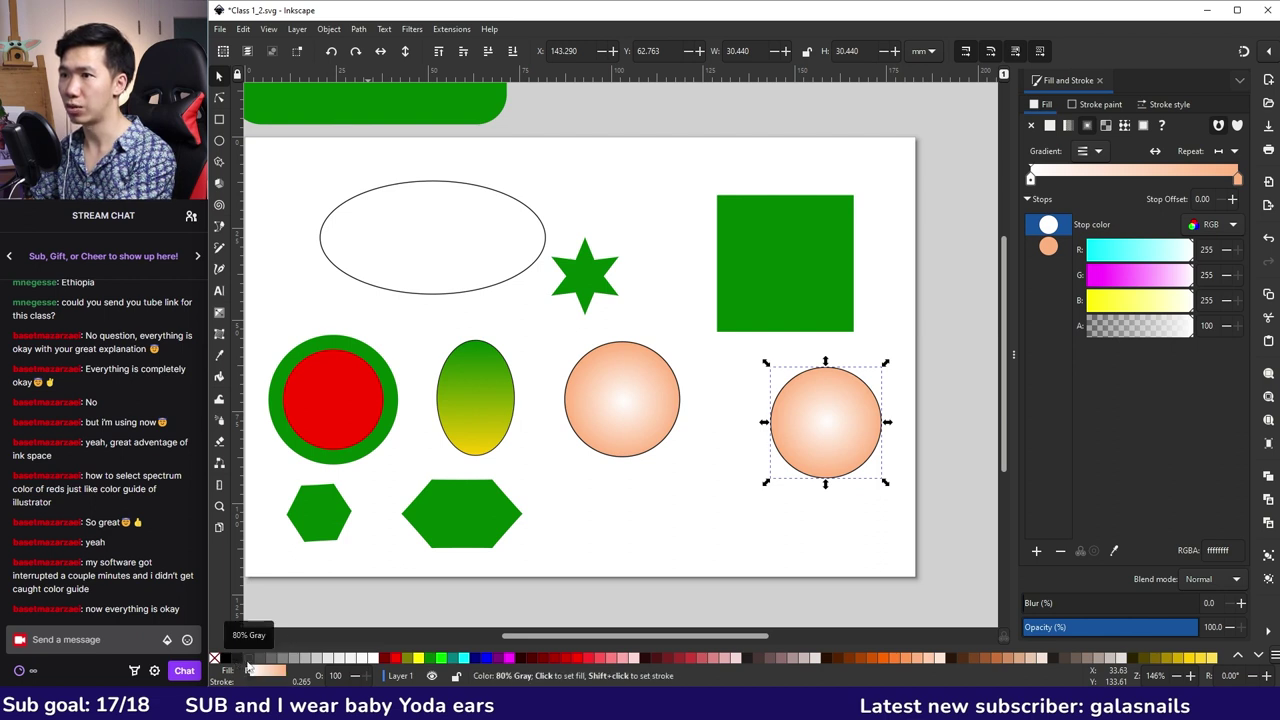
right_click(301, 681)
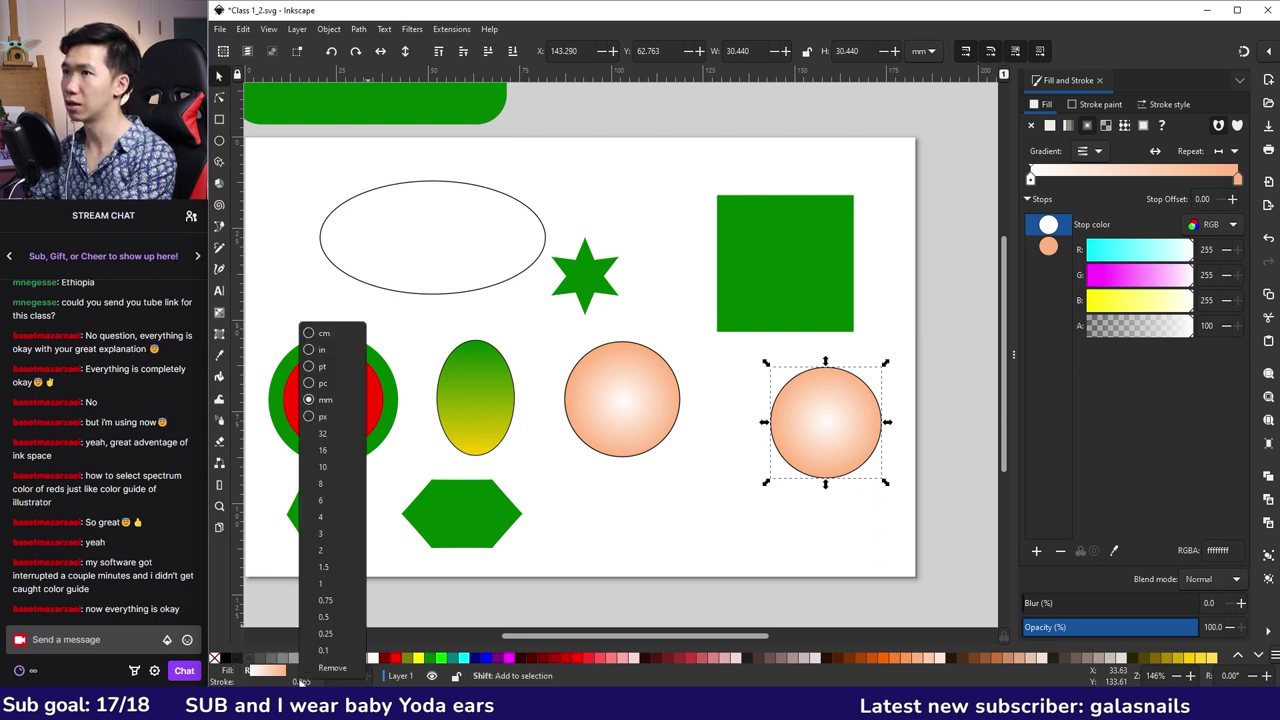
click(327, 618)
right_click(303, 681)
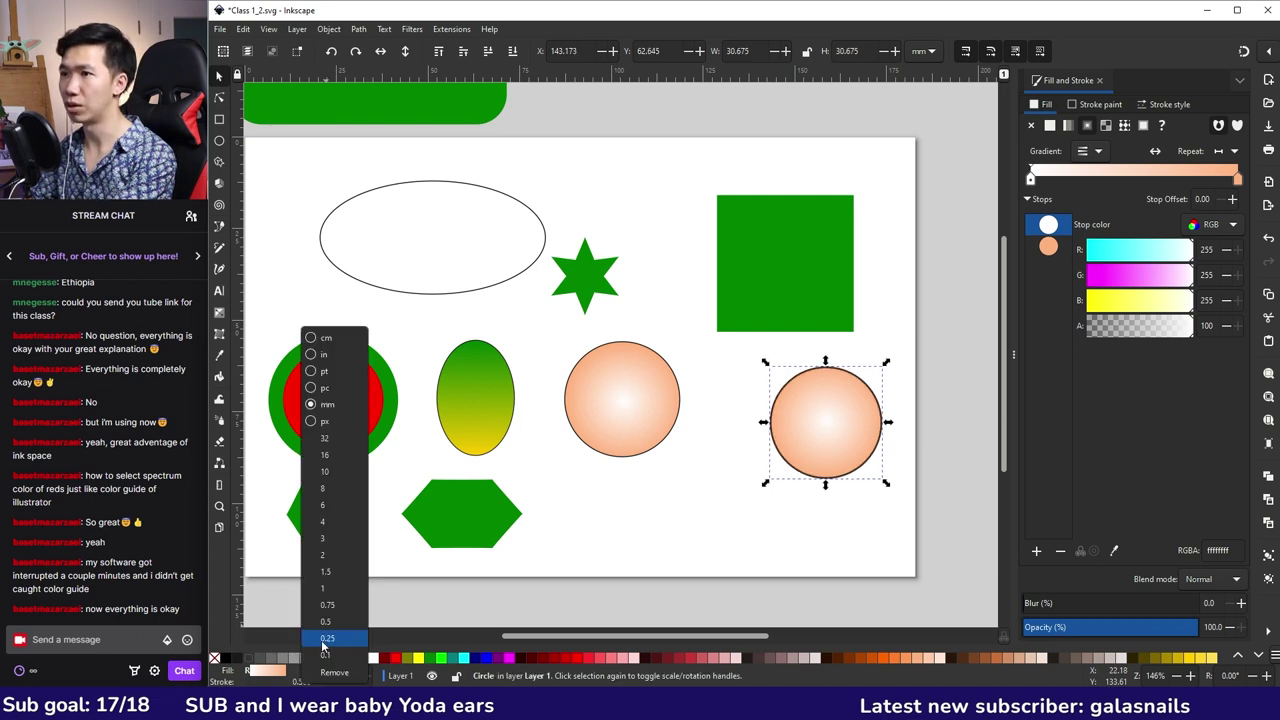
click(322, 639)
click(800, 537)
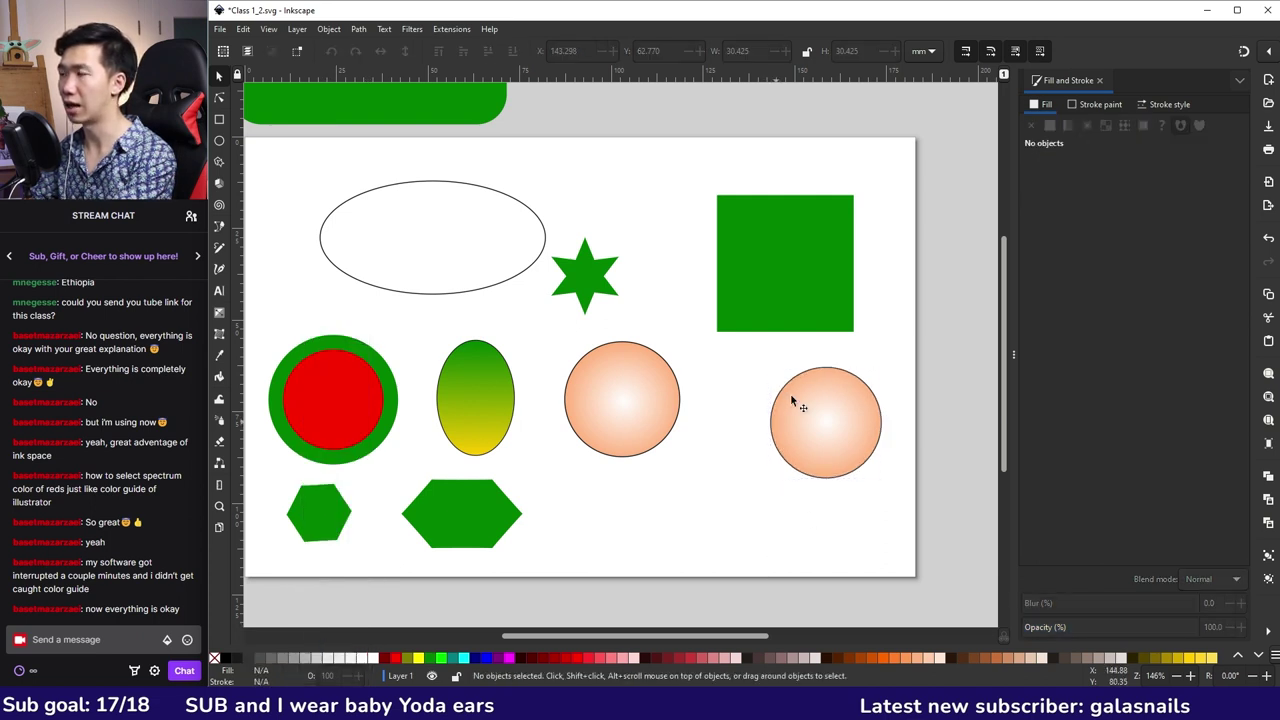
- Duplicate the new gradient circle, shrink the copy to about 16.6 mm and place it inside the original, slightly off-centre
click(854, 430)
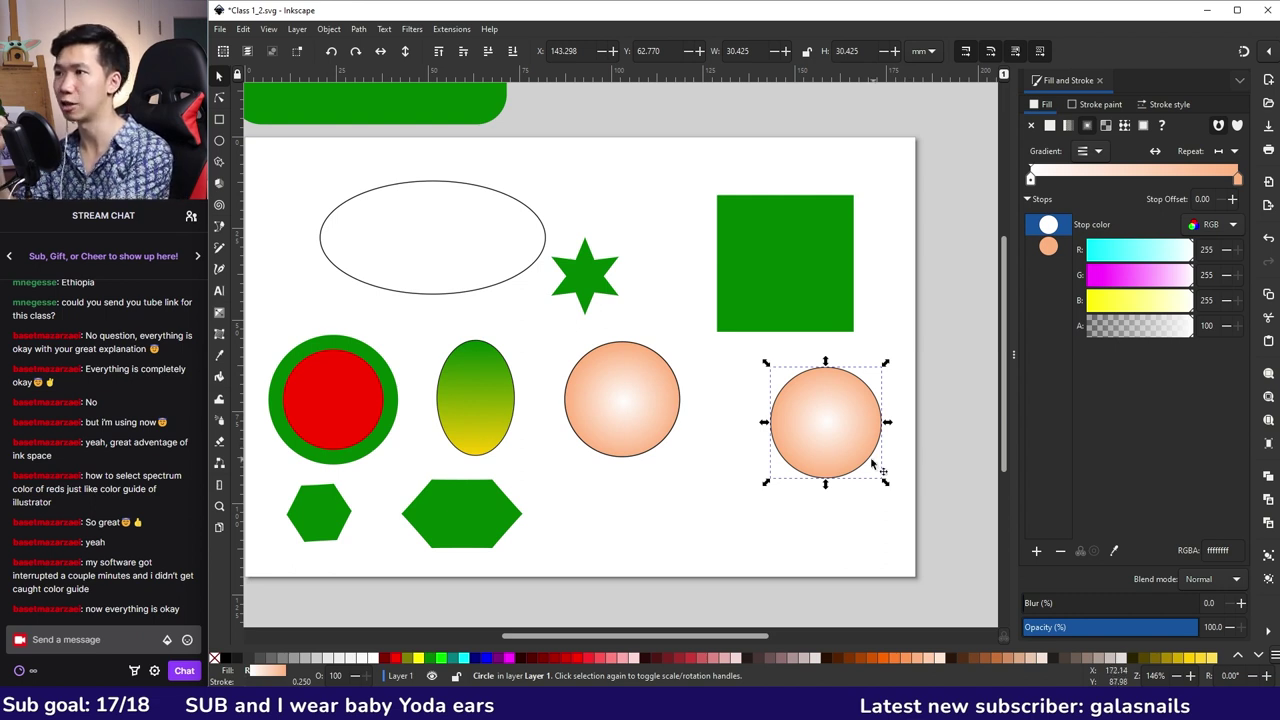
key(ctrl+d)
drag(851, 476, 716, 550)
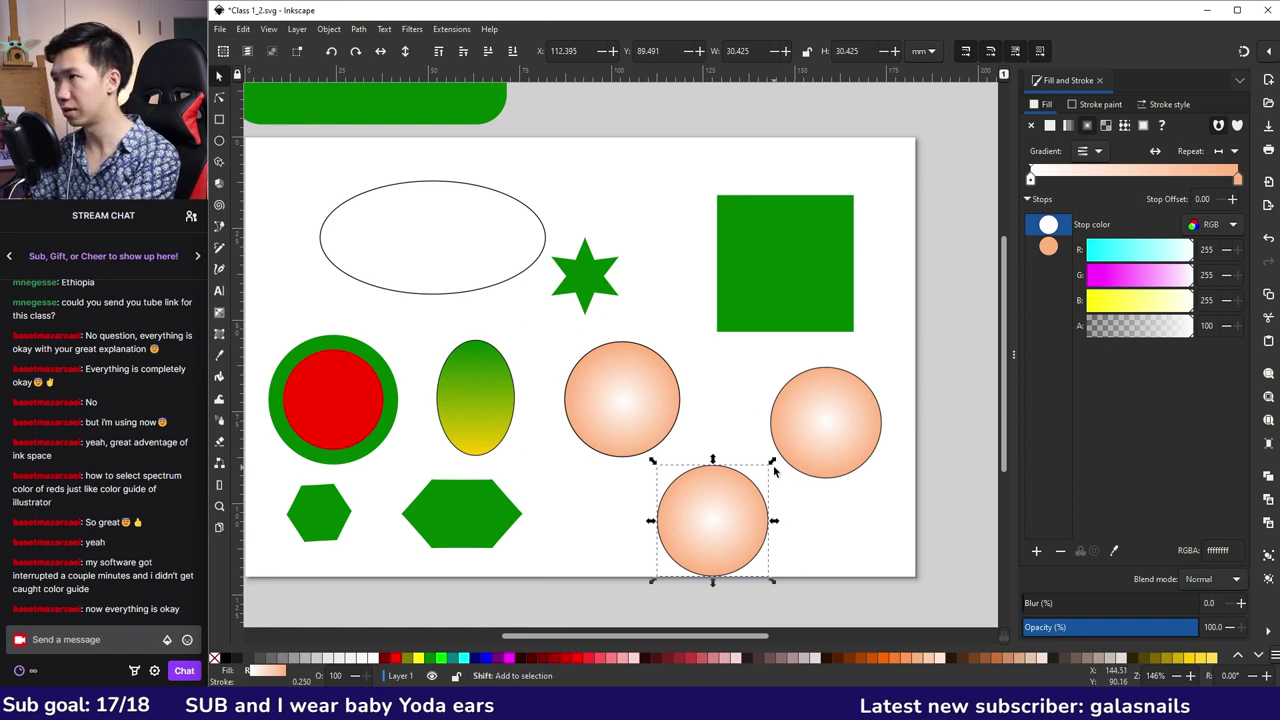
drag(772, 462, 738, 517)
click(706, 566)
drag(704, 566, 853, 440)
click(922, 407)
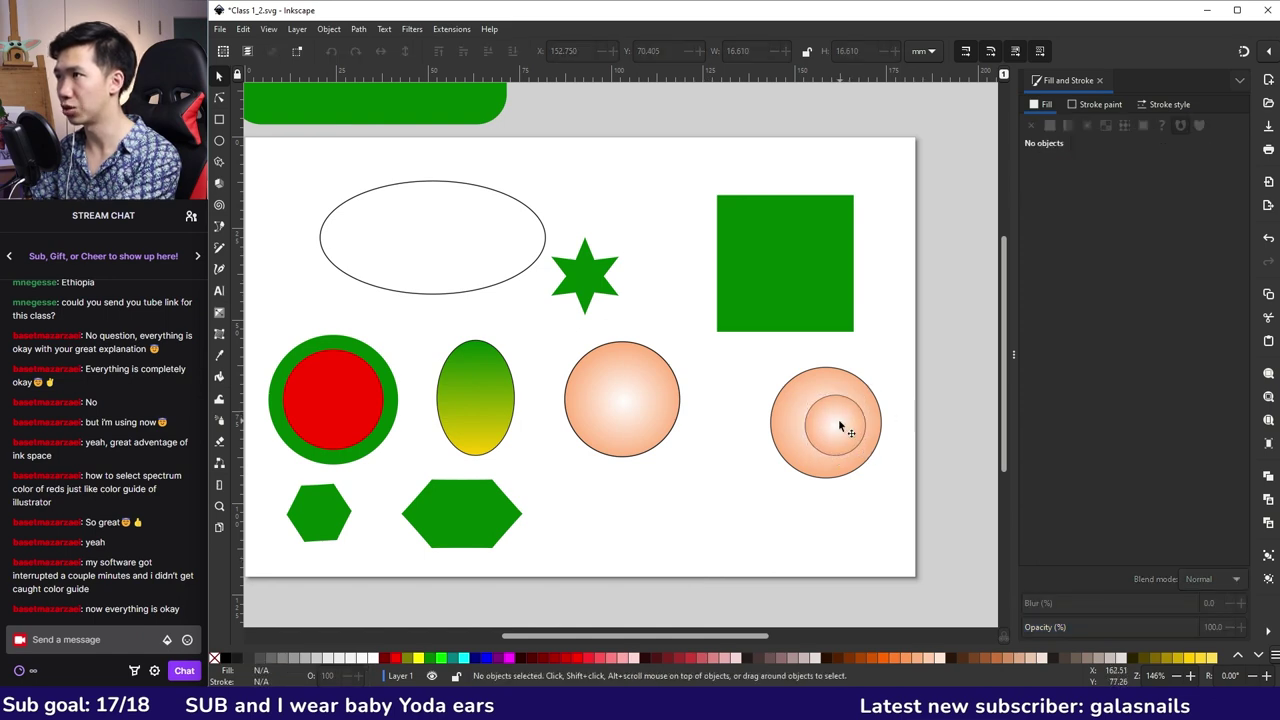
- Remove the stroke from the small inner circle and deselect it
click(839, 421)
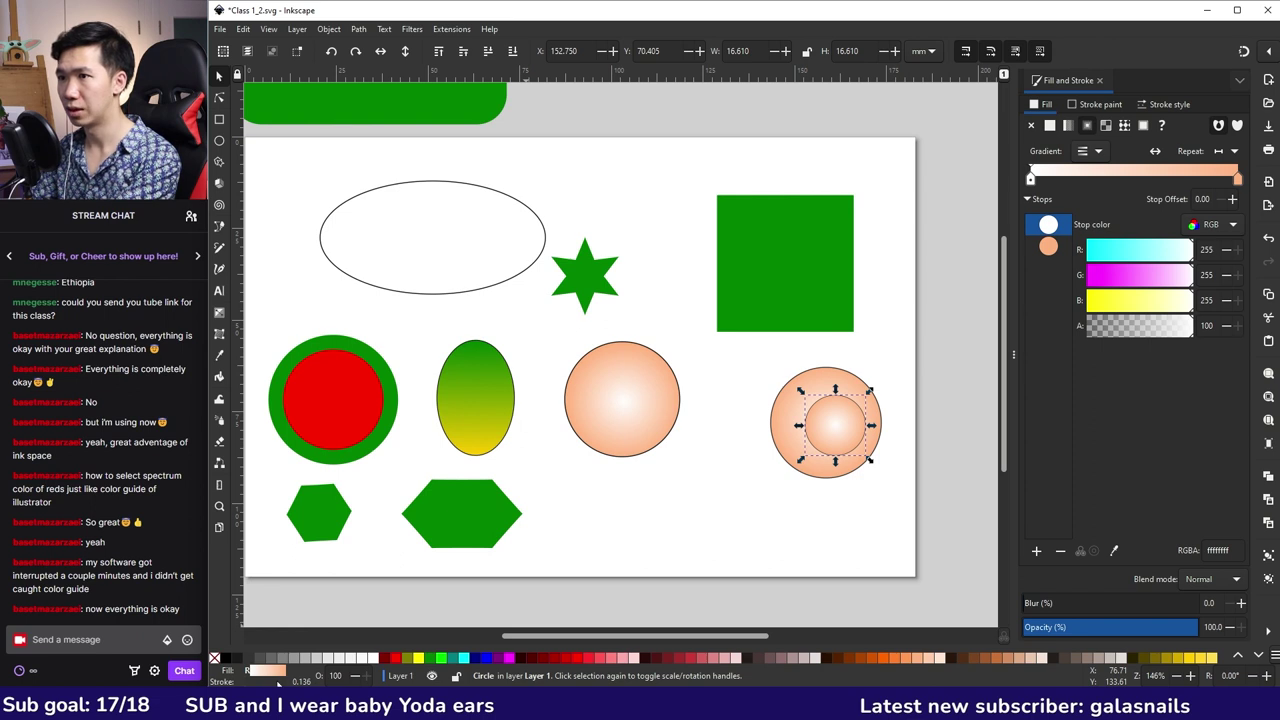
right_click(279, 683)
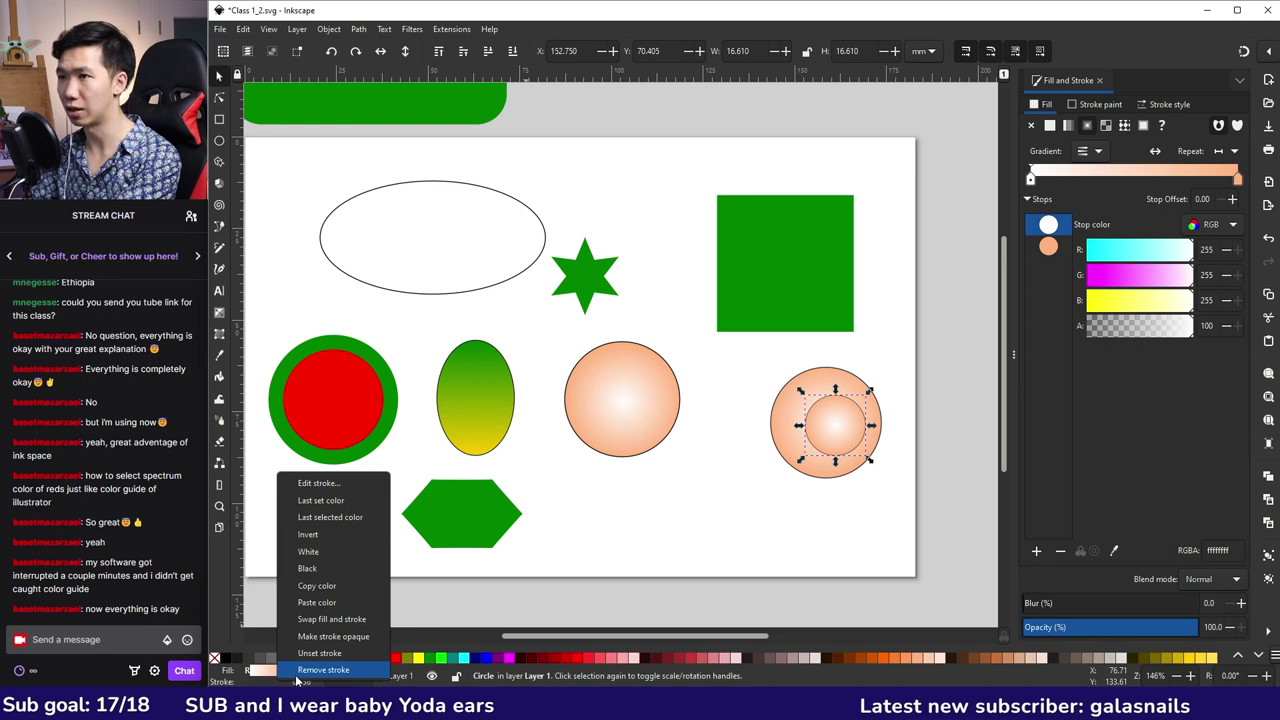
click(296, 673)
click(883, 569)
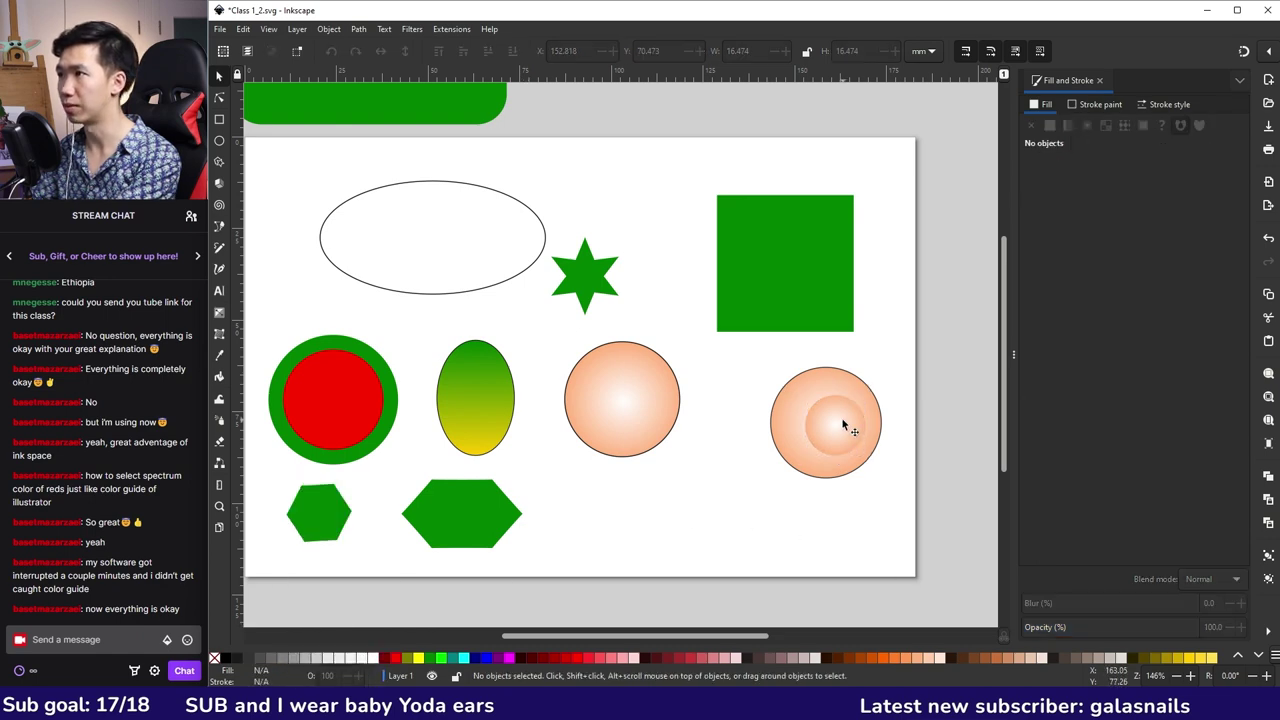
- Recolour the edge of the inner circle's radial gradient with a stronger orange (ff7f2a) and deselect it
click(843, 426)
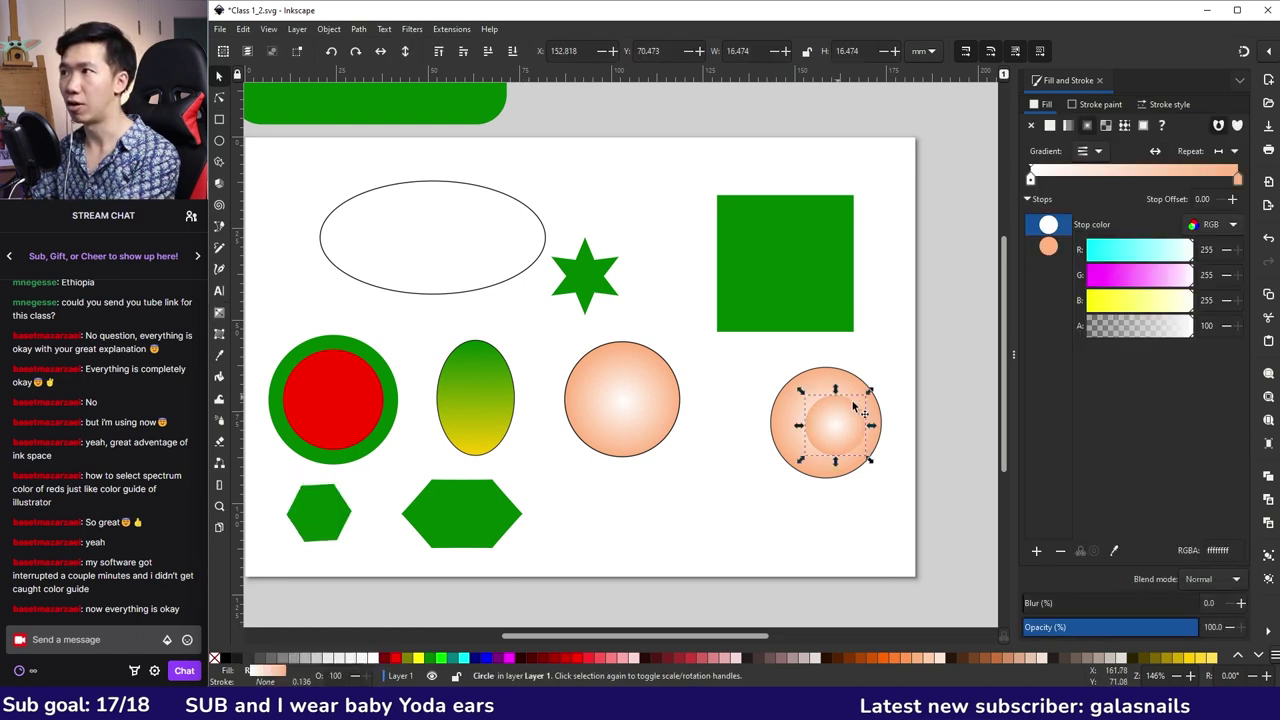
click(220, 313)
click(837, 456)
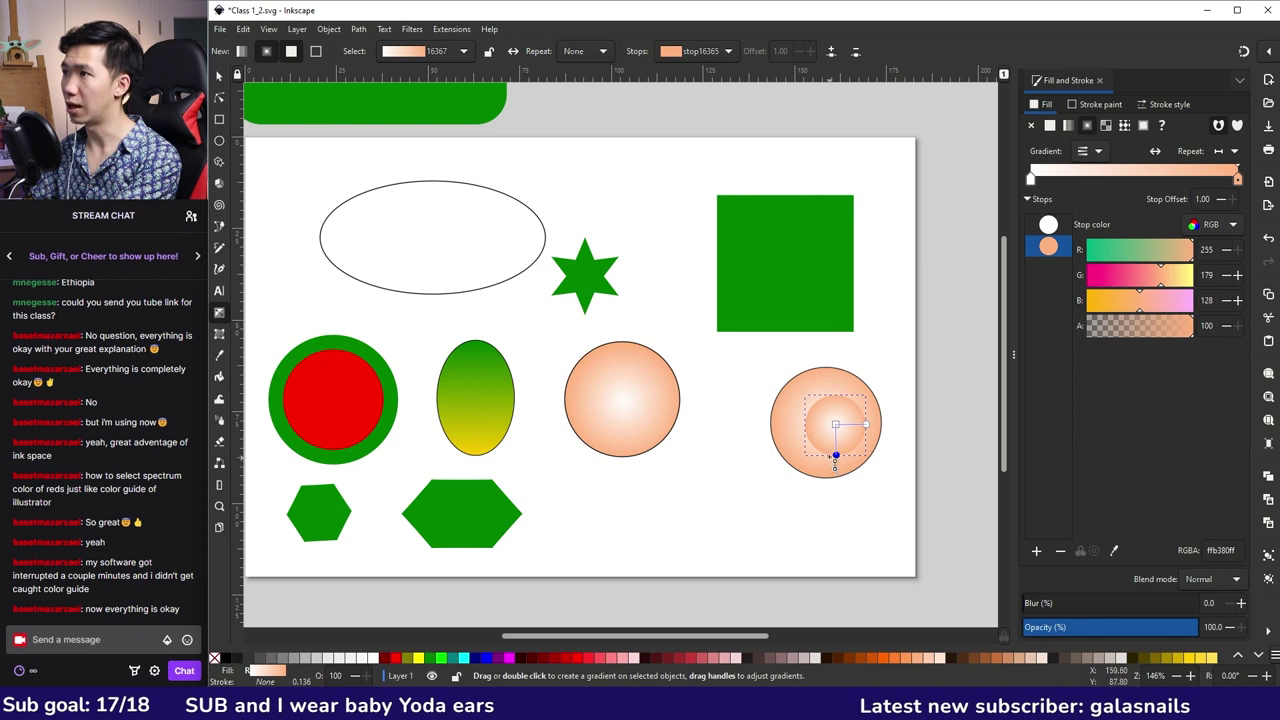
click(897, 659)
key(s)
click(822, 554)
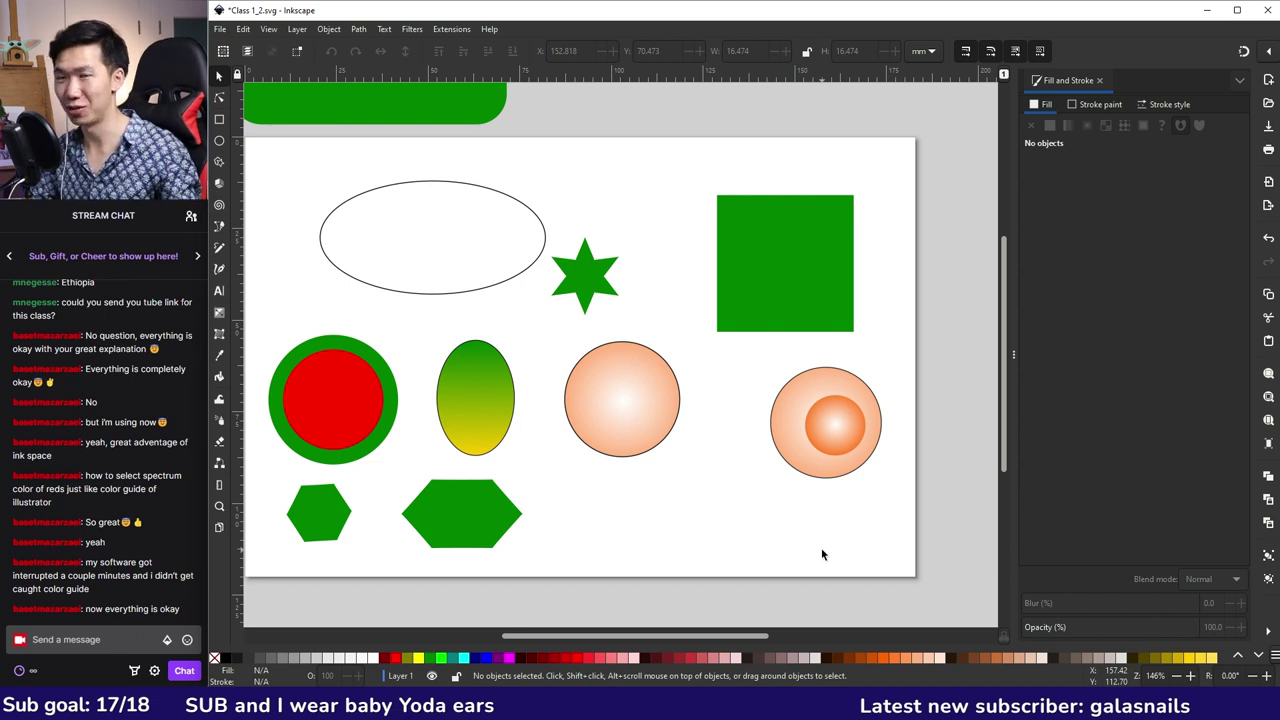
- Undo the move that separates the nested circles, group the two together and move them as one object
drag(822, 435, 560, 406)
key(ctrl+z)
key(ctrl+g)
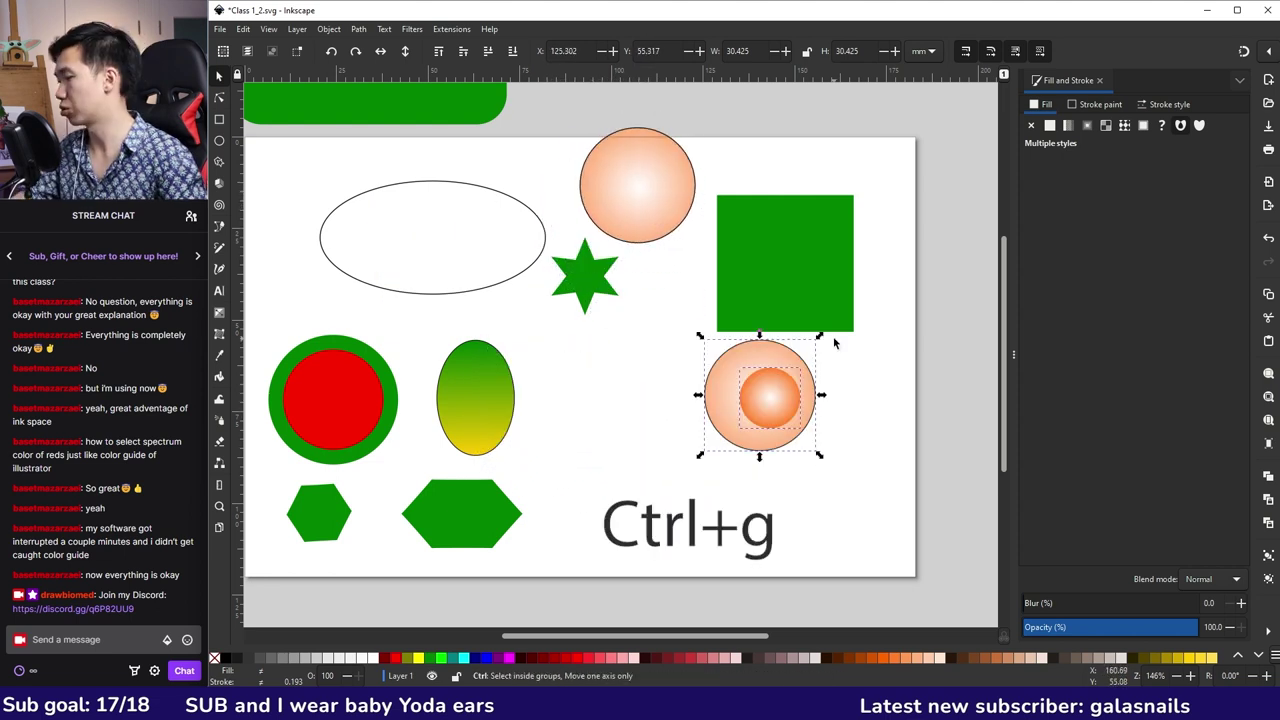
drag(800, 360, 742, 360)
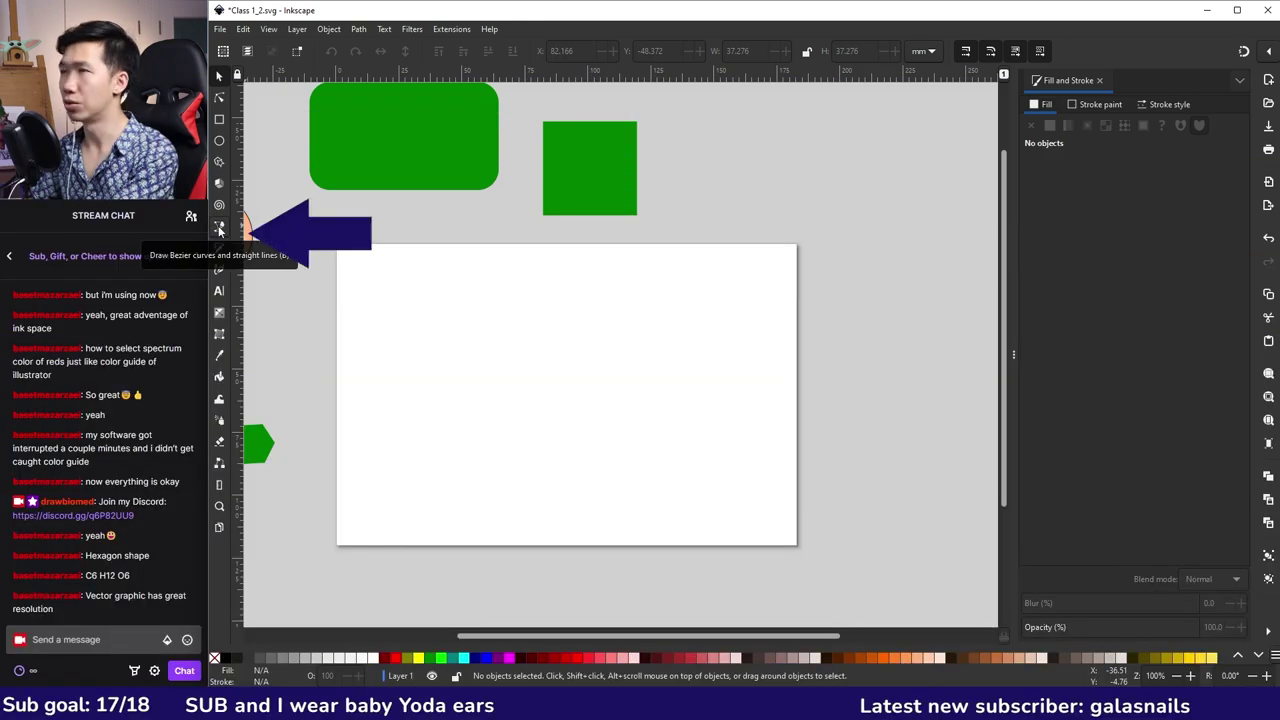
- Start a Bezier path on the empty page, laying six connected straight segments in a zigzag across its upper part
click(219, 229)
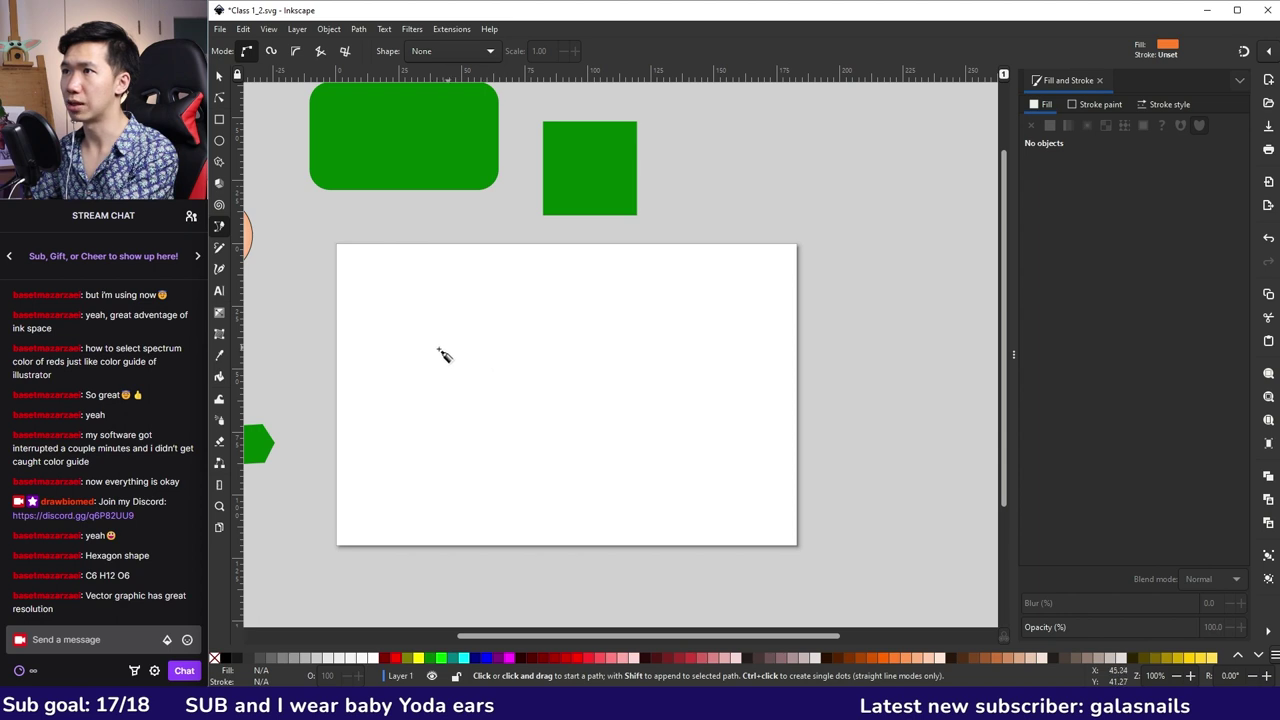
click(374, 304)
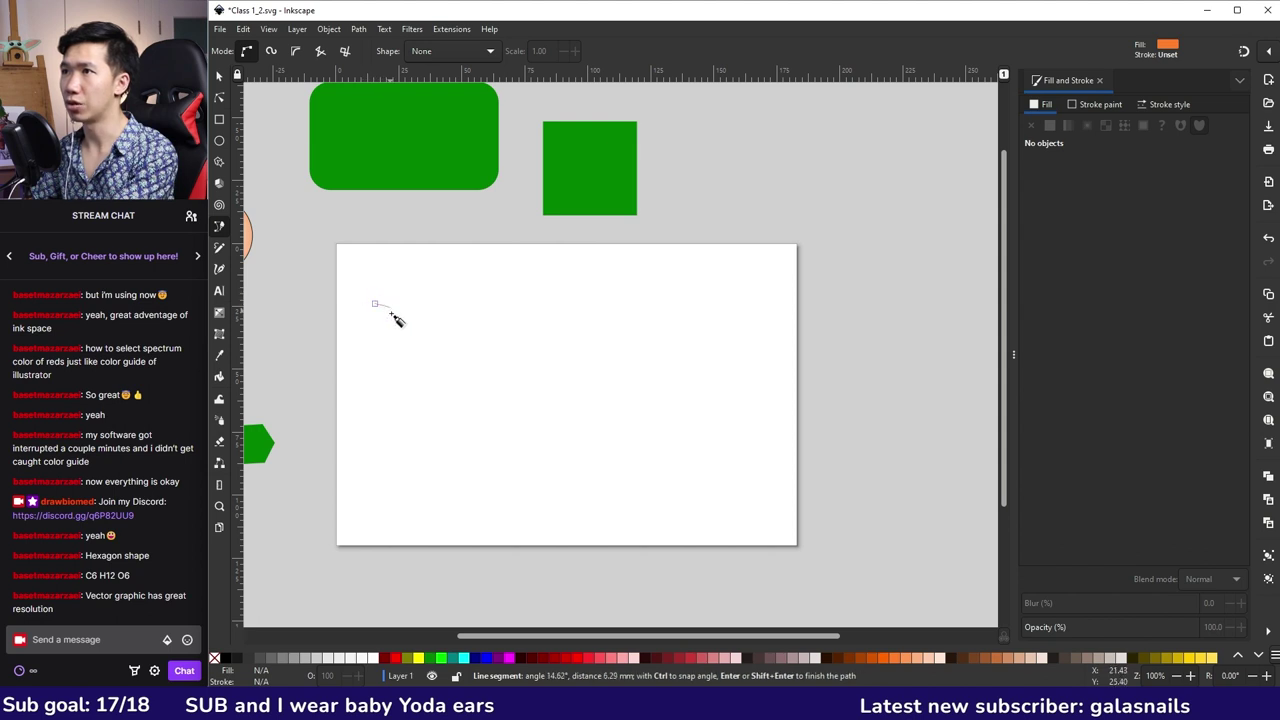
scroll(396, 322, up, 1)
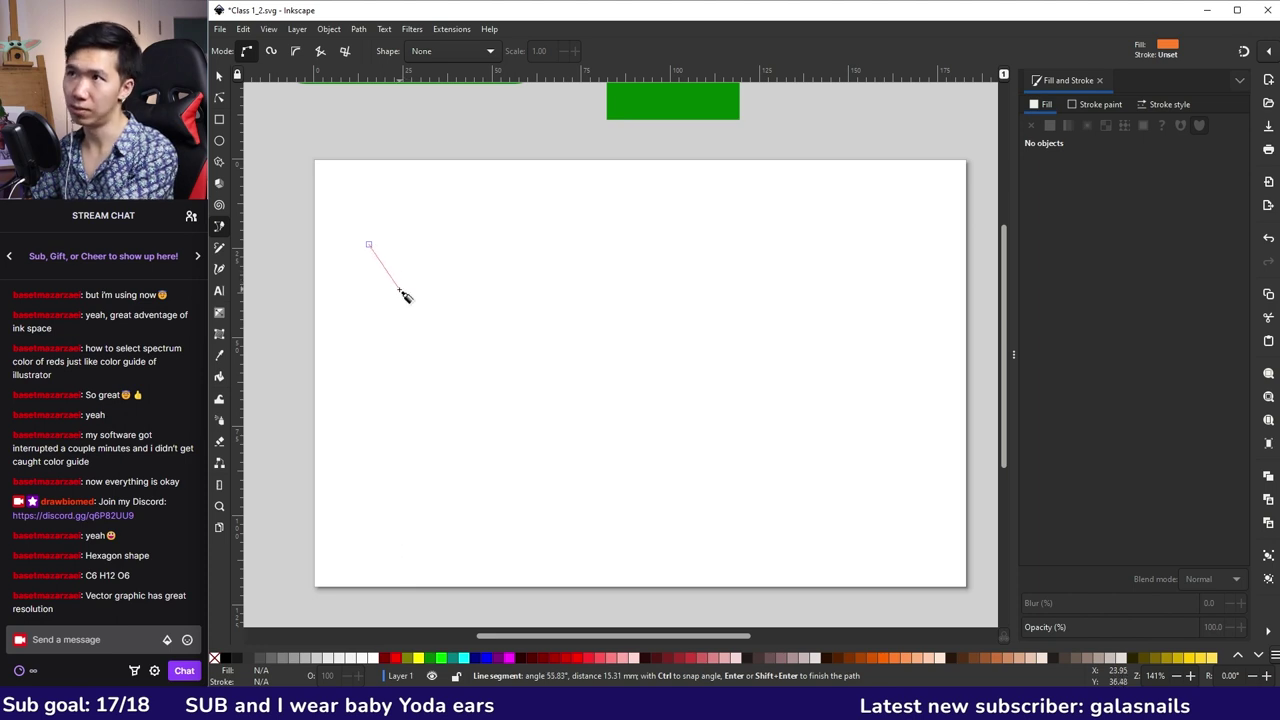
click(484, 209)
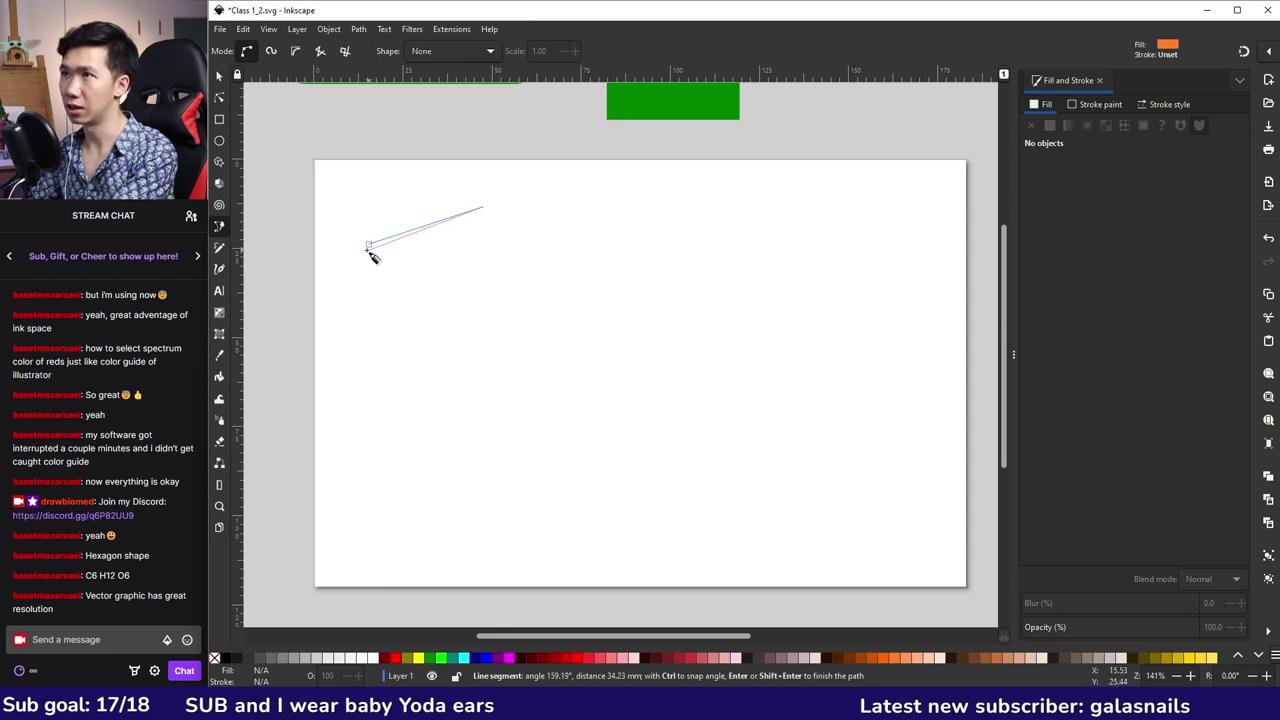
click(540, 280)
click(622, 236)
click(677, 249)
click(730, 236)
click(790, 253)
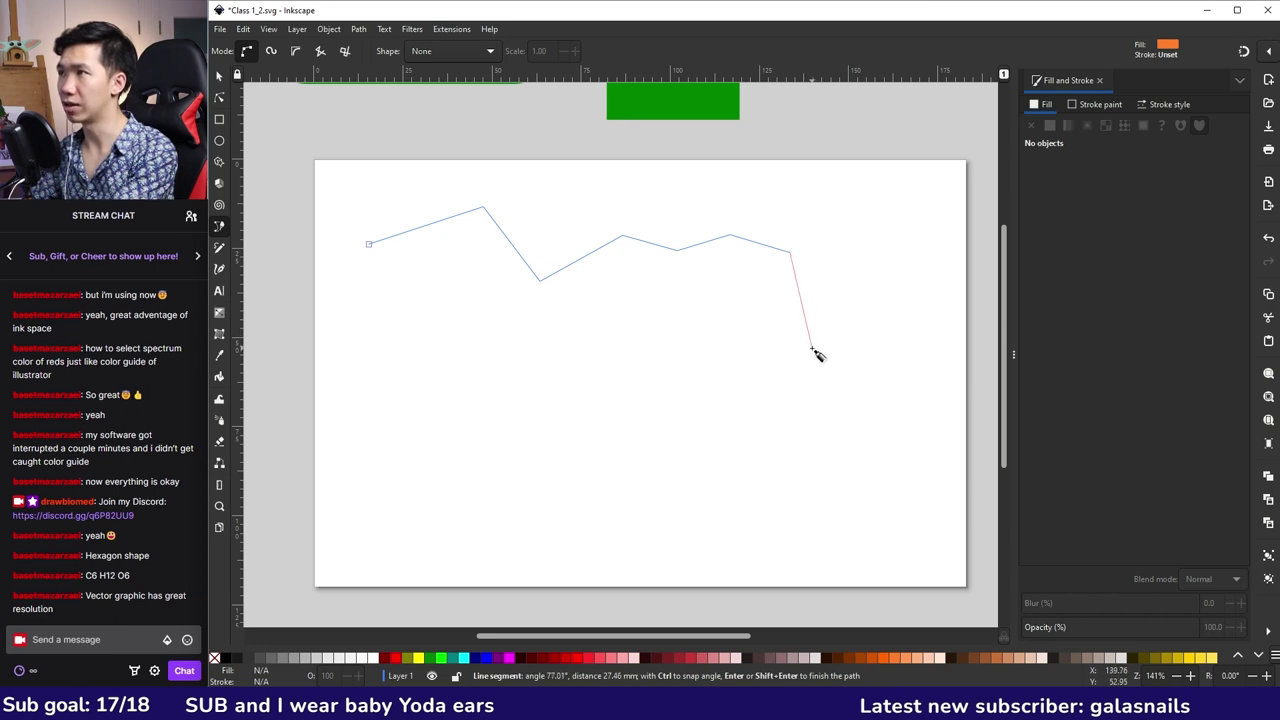
- Continue the path downward with a curved segment, add straight segments back toward the page centre, and finish it as an open path
drag(812, 350, 799, 393)
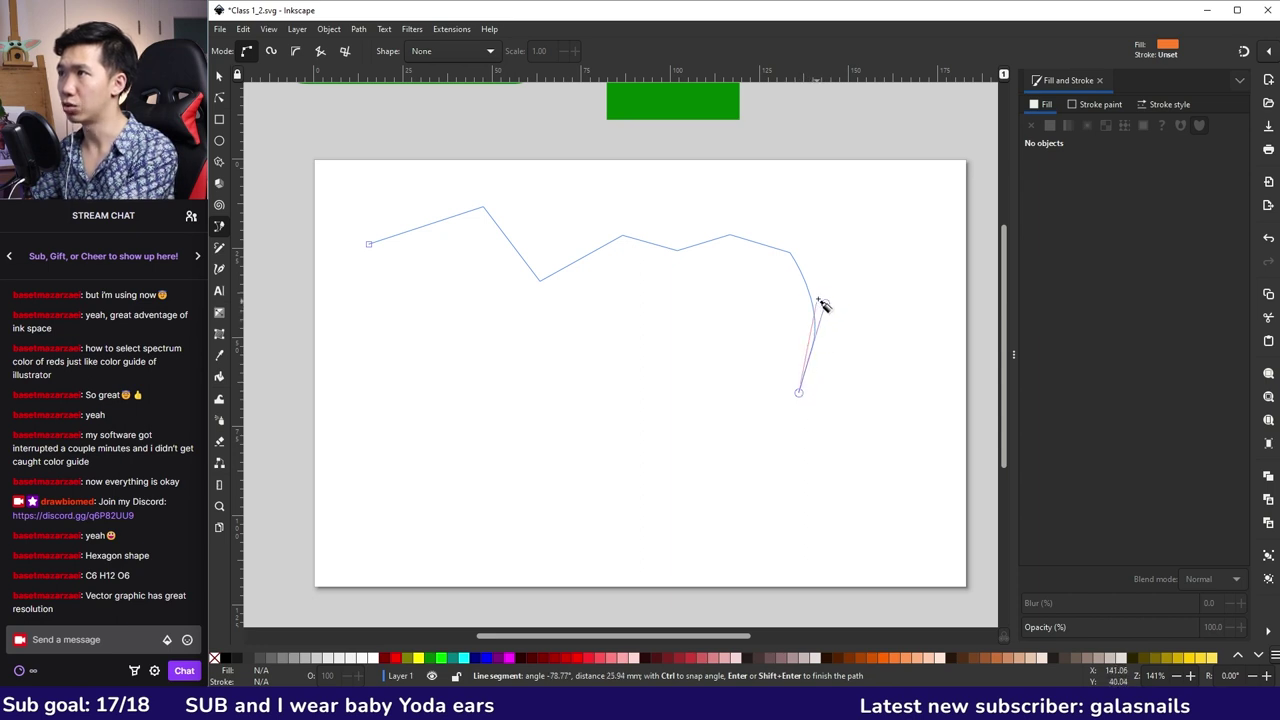
drag(703, 441, 650, 425)
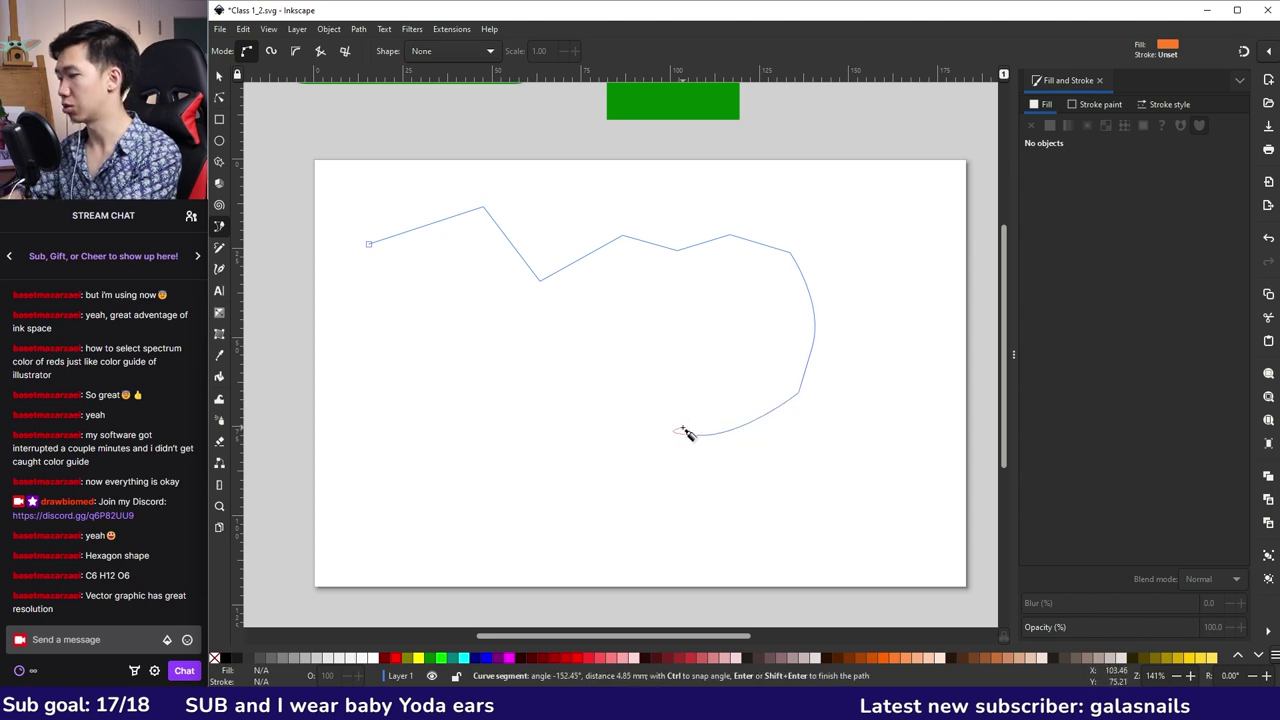
click(672, 448)
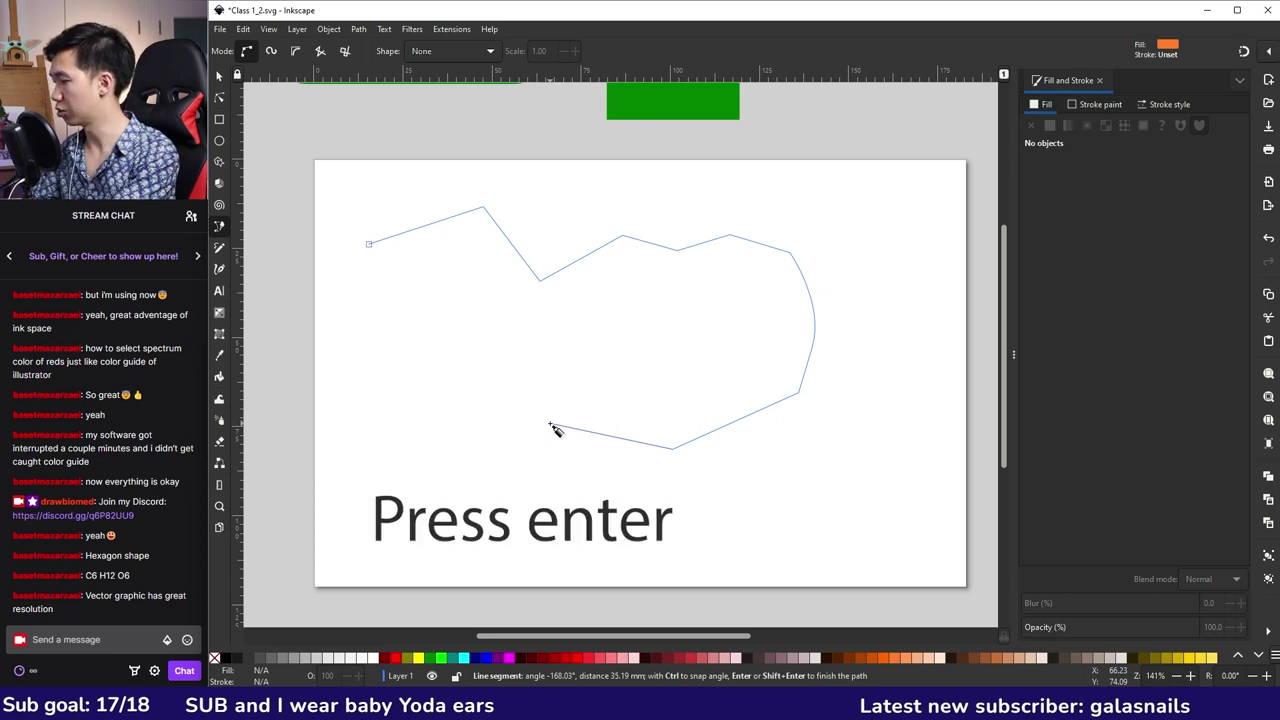
click(553, 428)
key(Return)
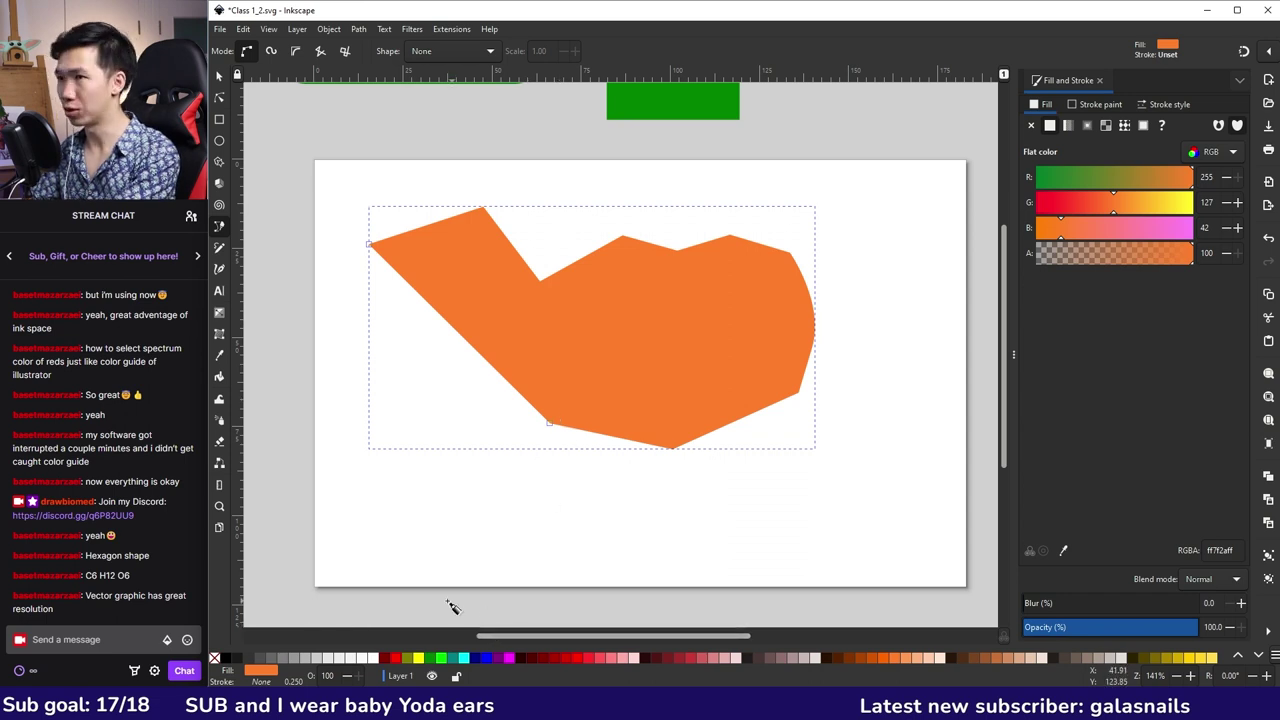
- Give the orange path an 80% gray stroke 1 mm wide
shift+click(250, 662)
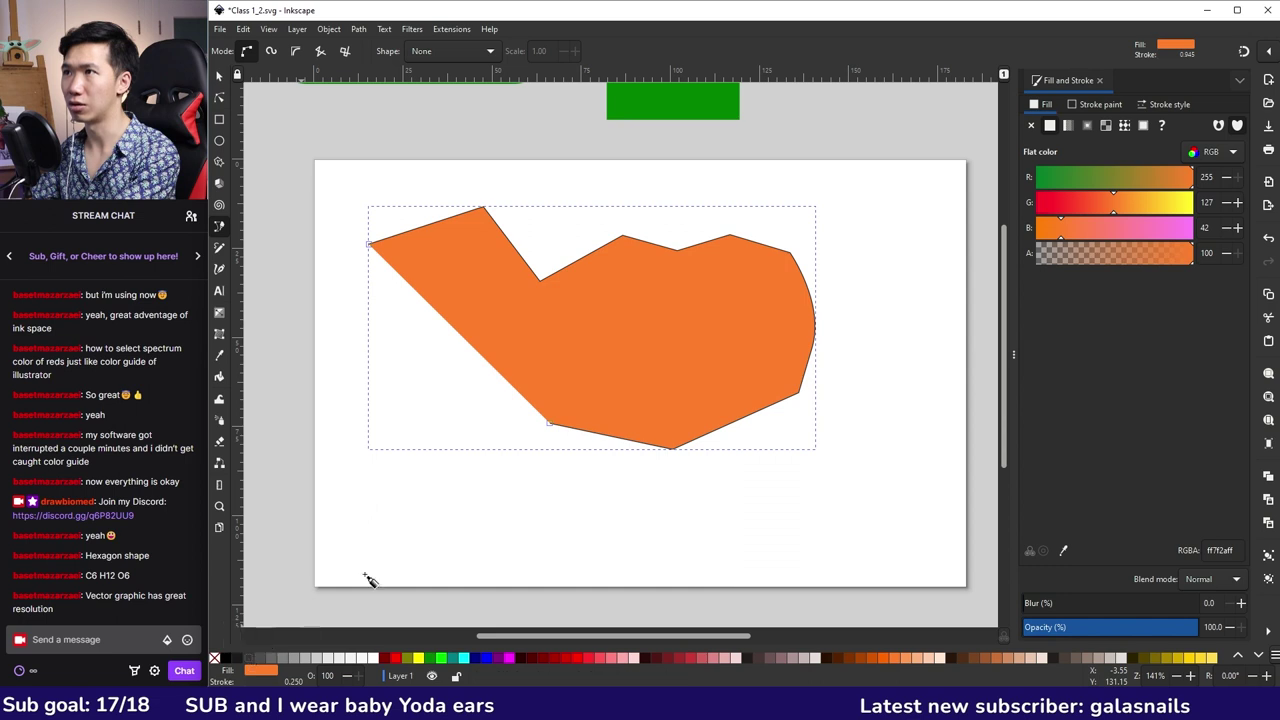
right_click(294, 681)
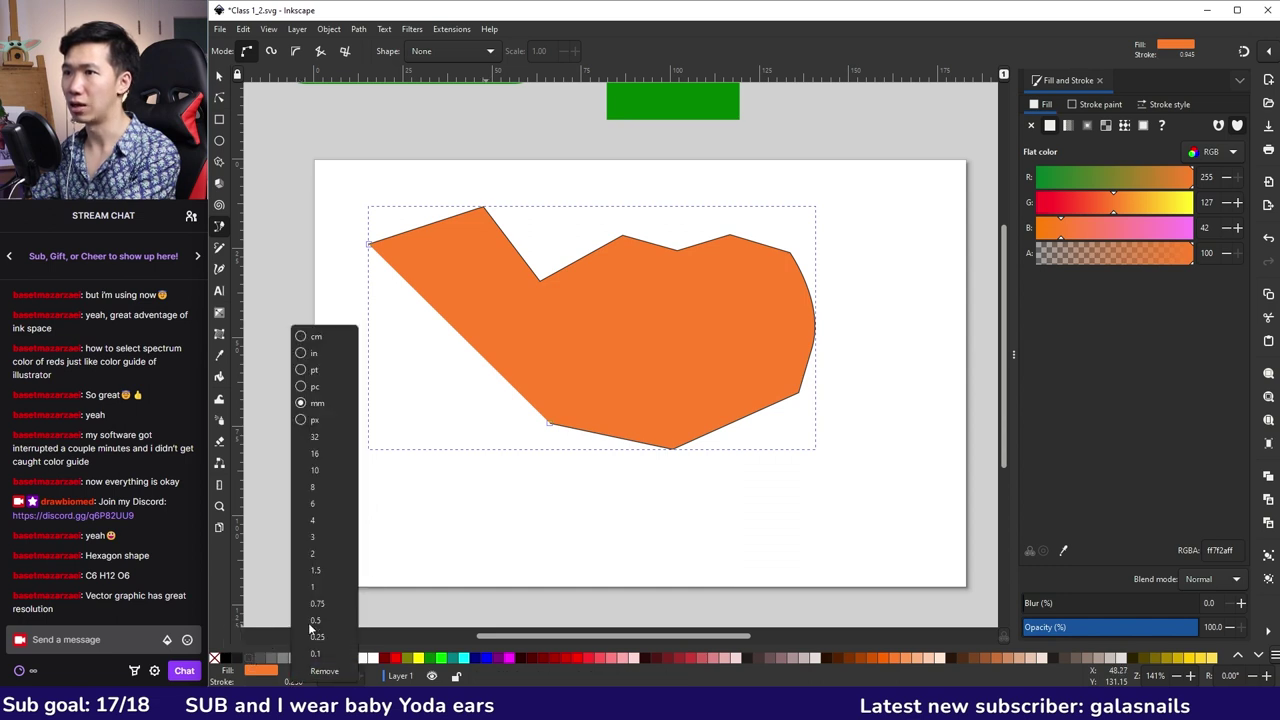
click(319, 590)
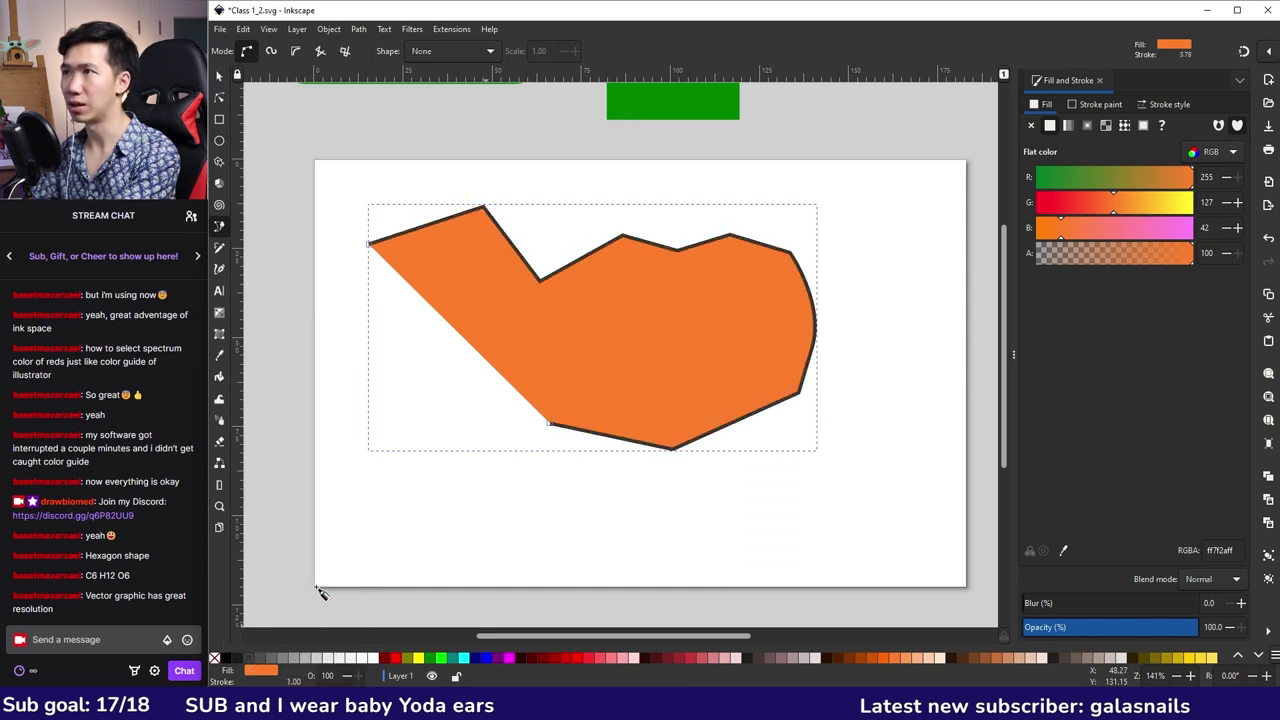
- Remove the path's orange fill, make its stroke black and deselect it
right_click(257, 671)
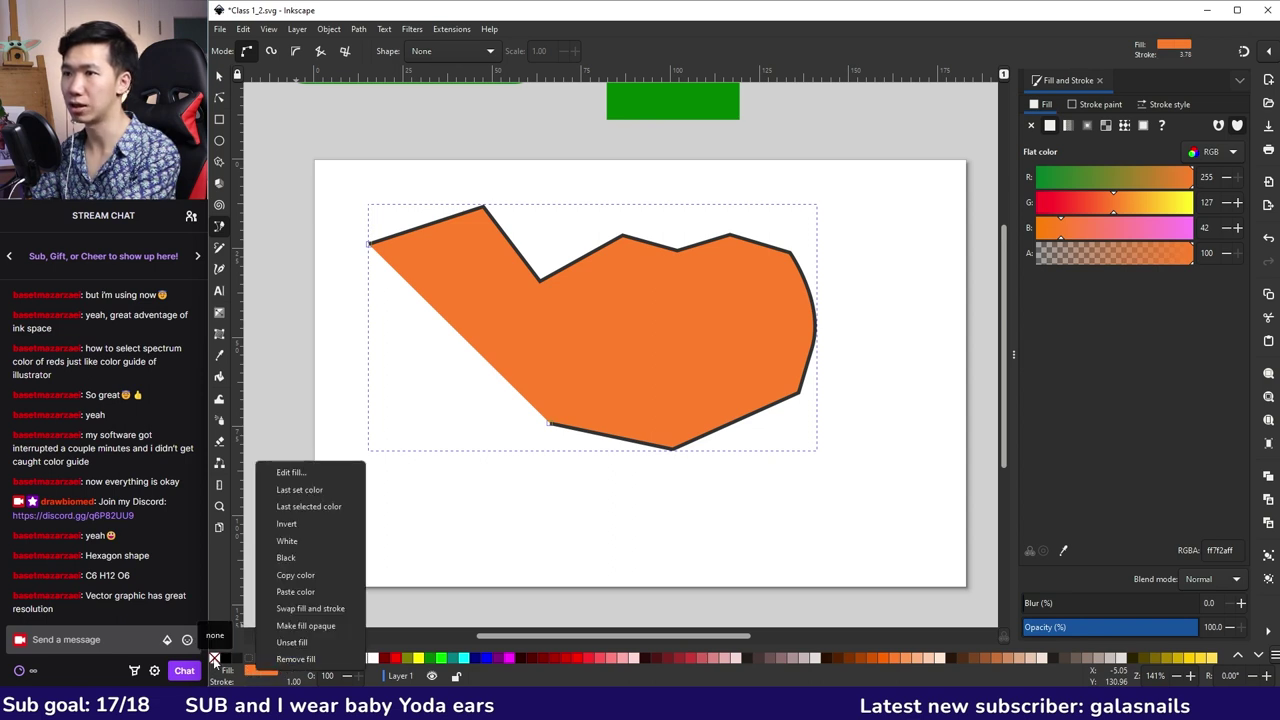
click(214, 660)
click(214, 660)
key(s)
key(Escape)
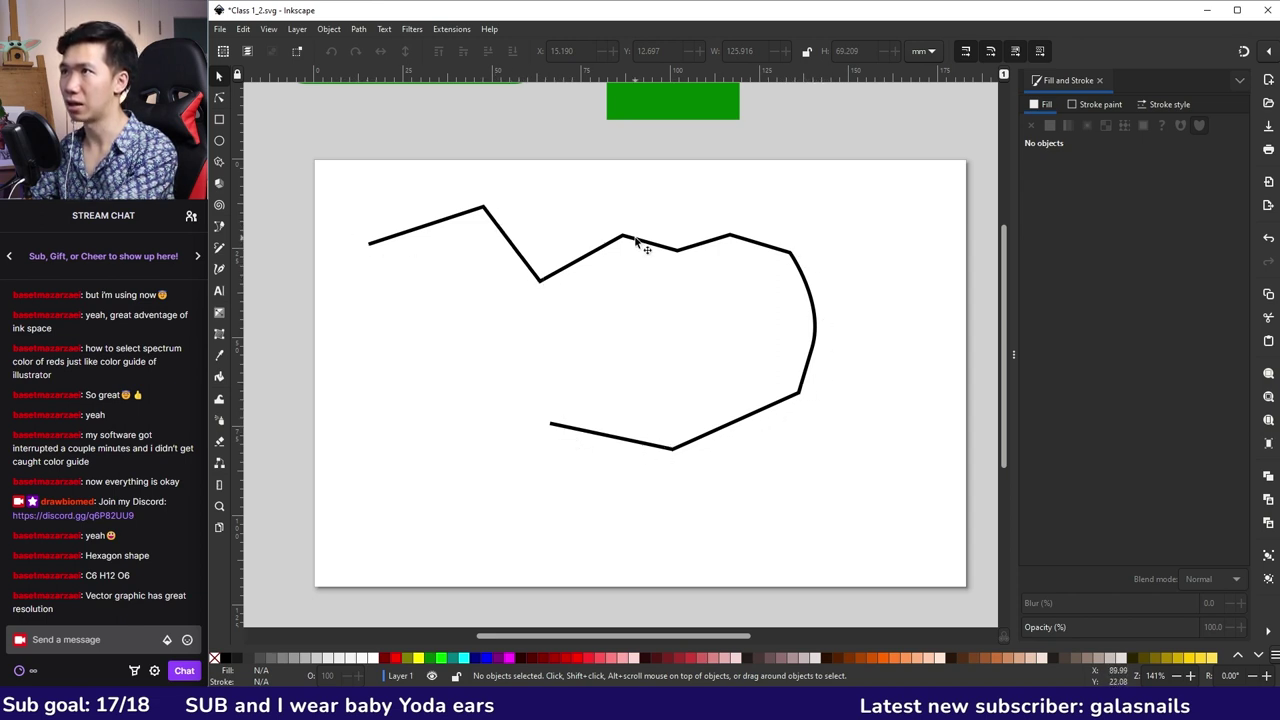
- Move the path's third node to about X 77.5, Y 7.9 mm, second to about 31.8, 10.5 and first to about 20.4, 34.7
click(221, 99)
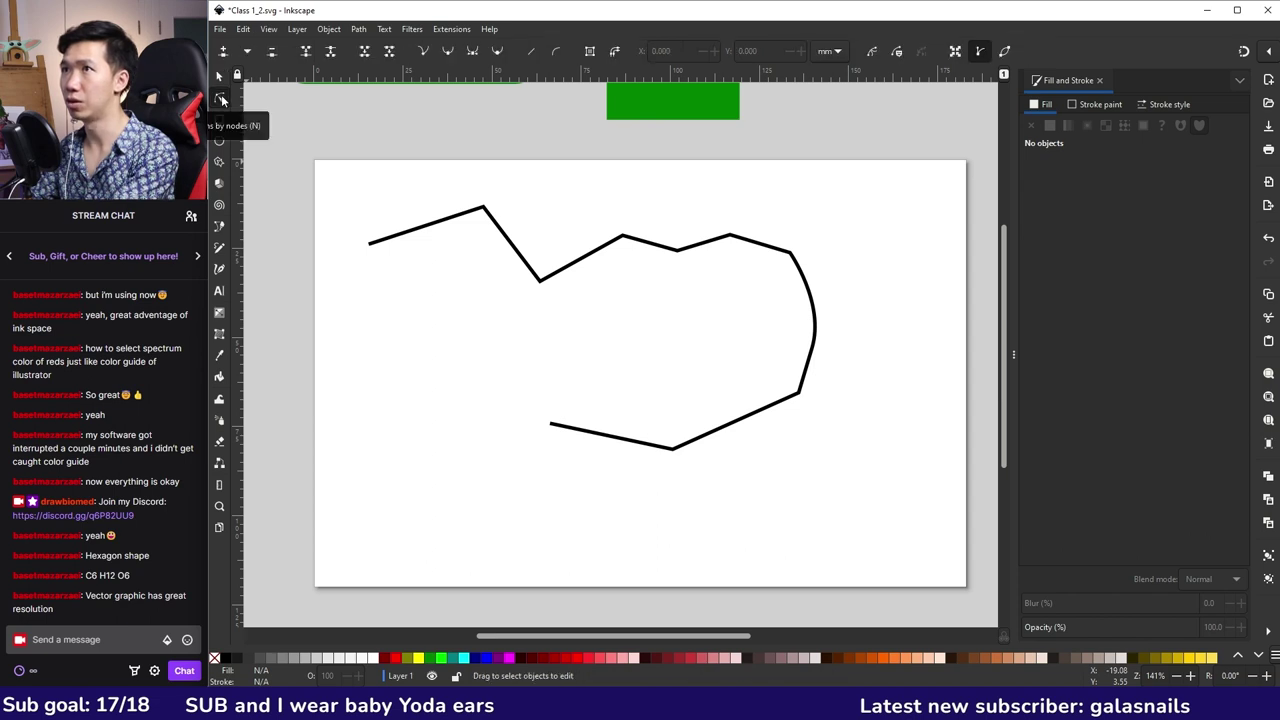
click(526, 262)
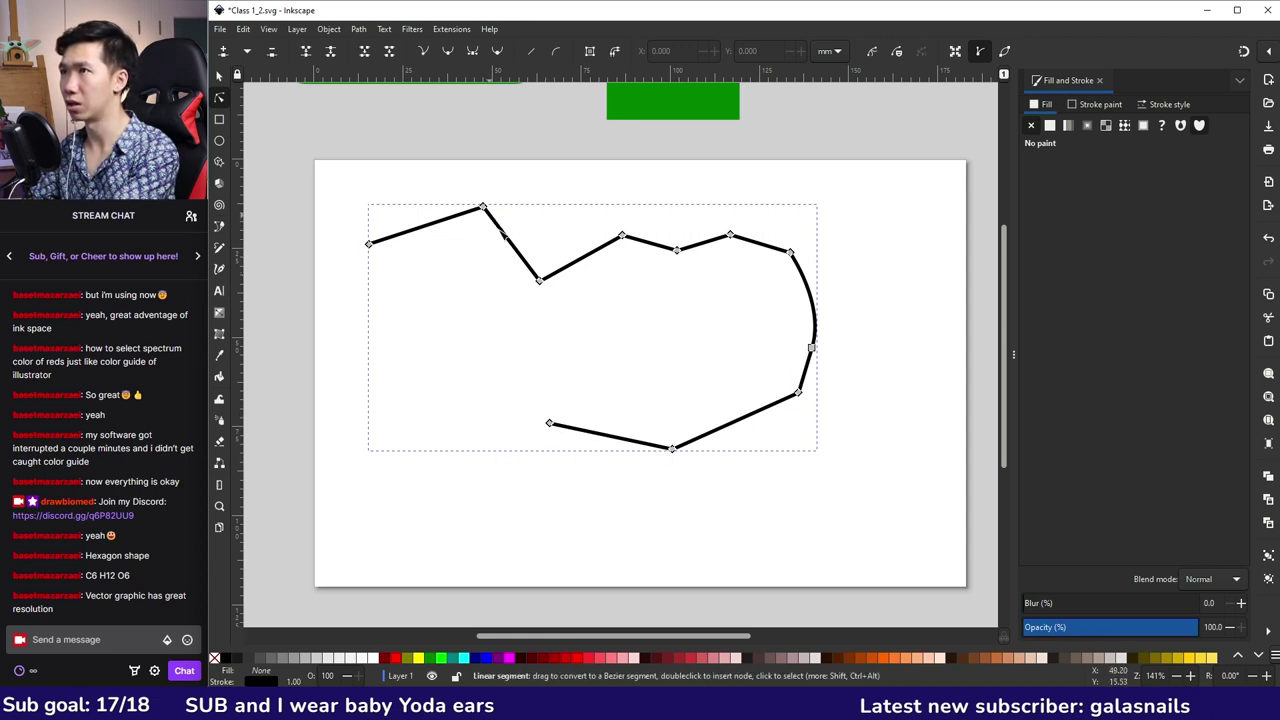
drag(539, 280, 589, 187)
click(672, 172)
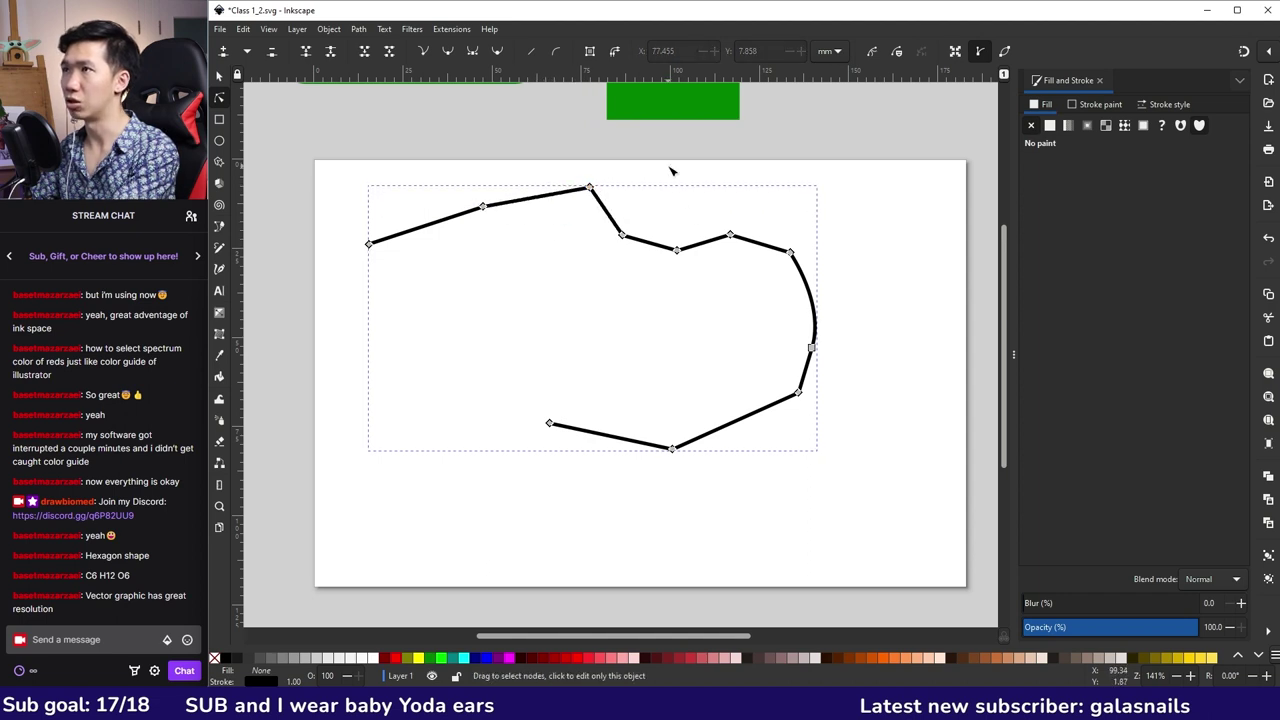
drag(485, 208, 434, 202)
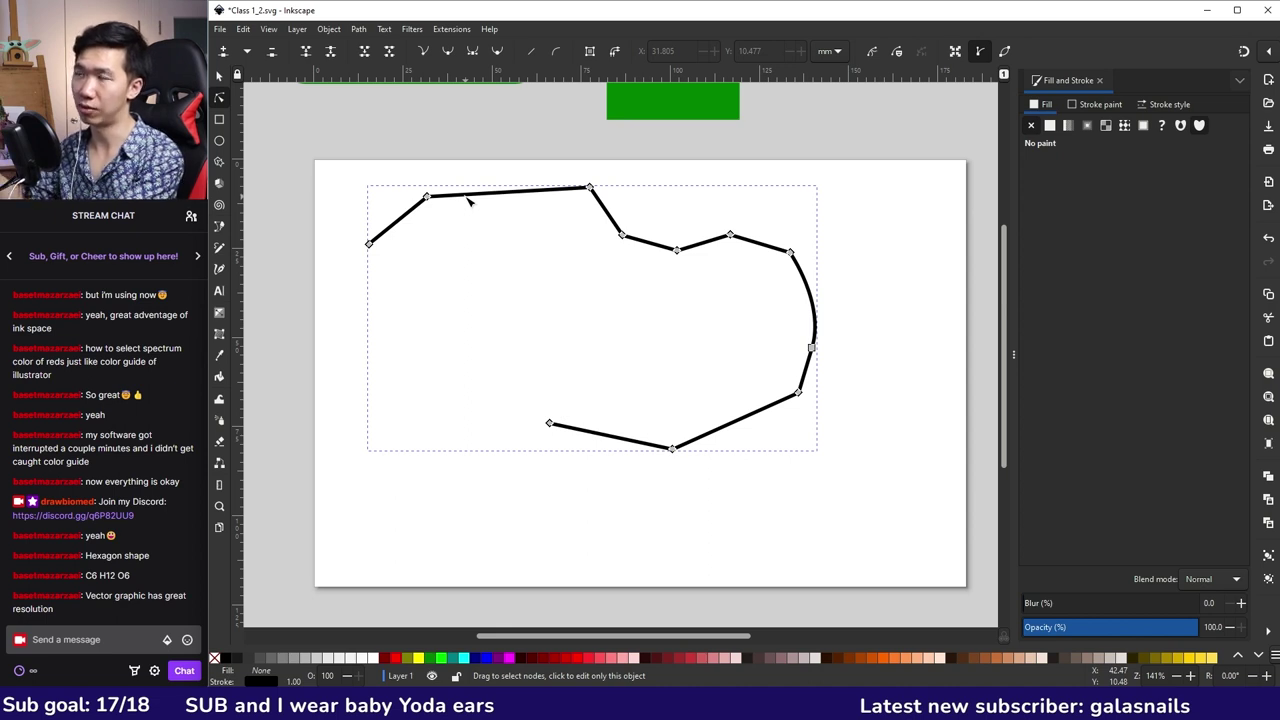
key(ctrl+z)
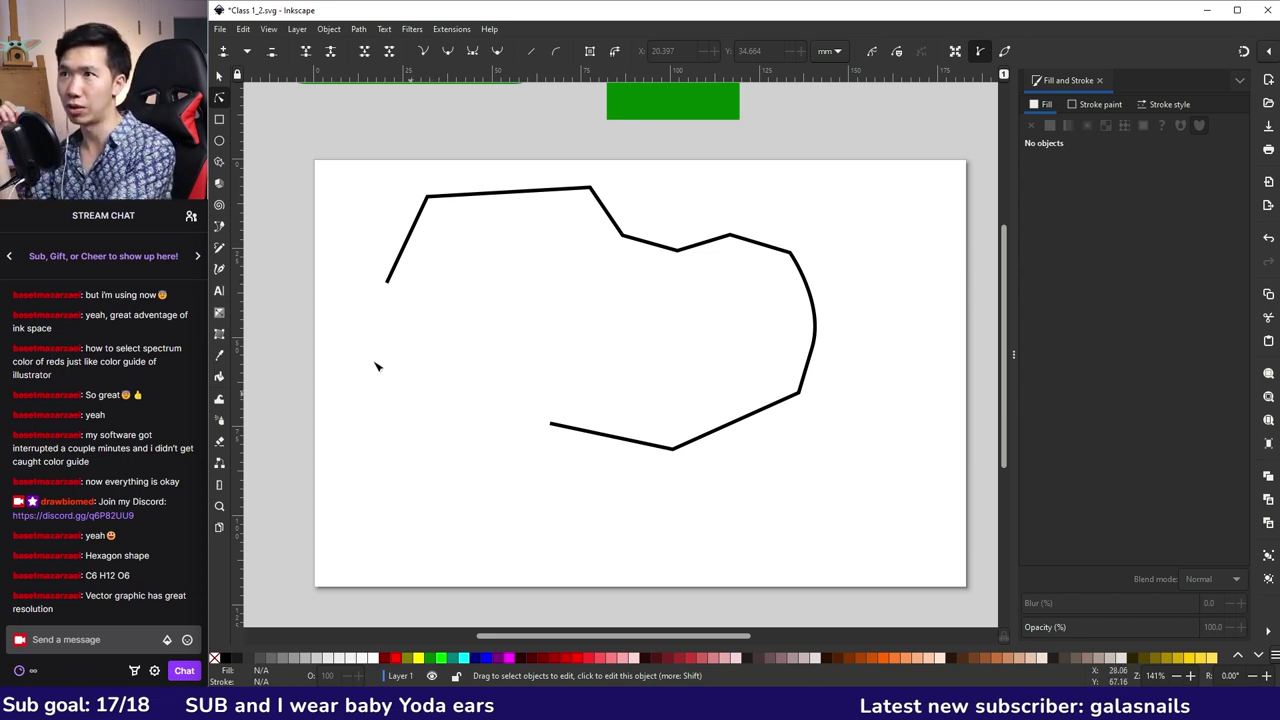
- Enlarge the whole path to about 164 × 105 mm and reposition it at about X 13.4, Y 5.5 mm
click(219, 76)
click(800, 395)
drag(855, 478, 972, 565)
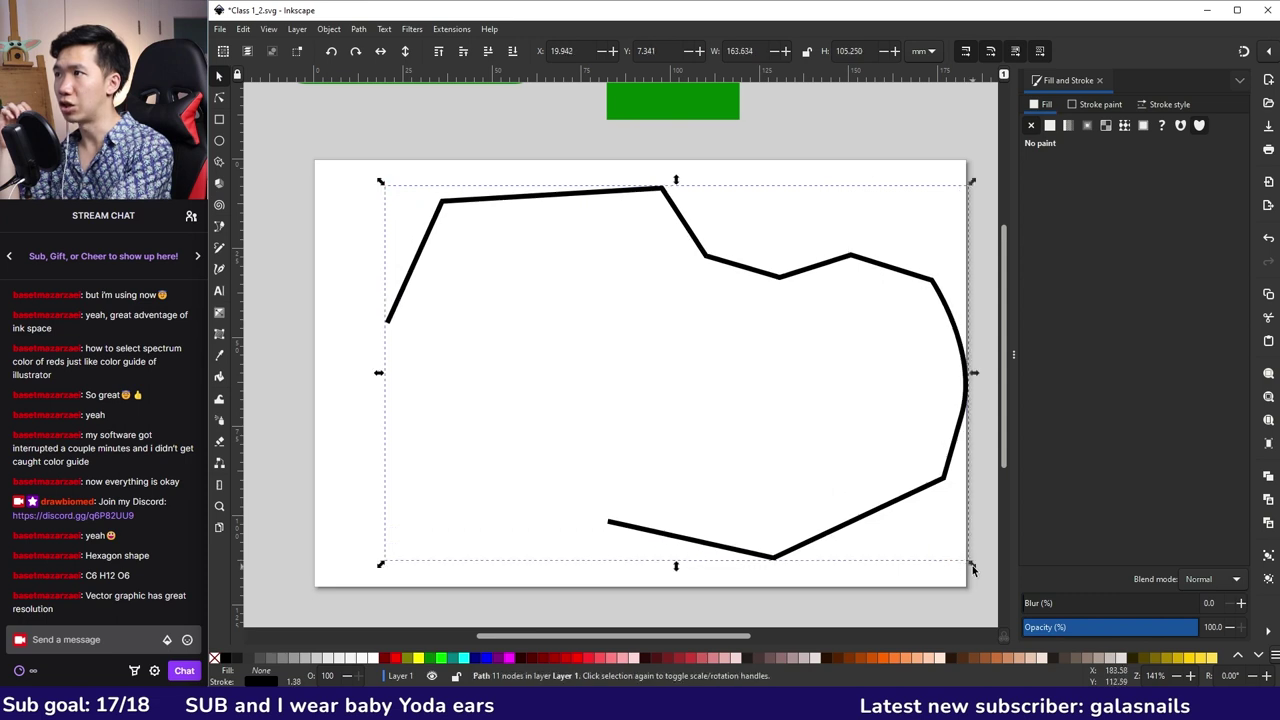
drag(613, 218, 590, 211)
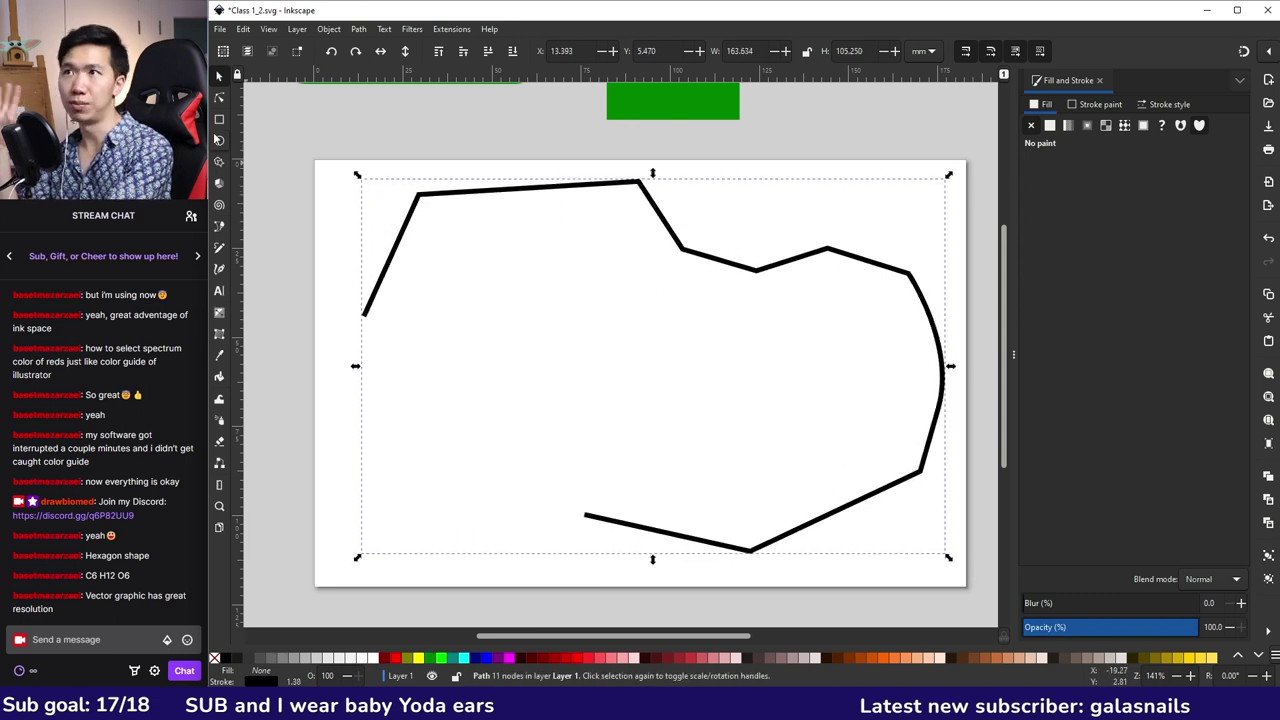
- Narrow the path to about 121 mm wide, keeping its start side in place, and deselect it
click(219, 98)
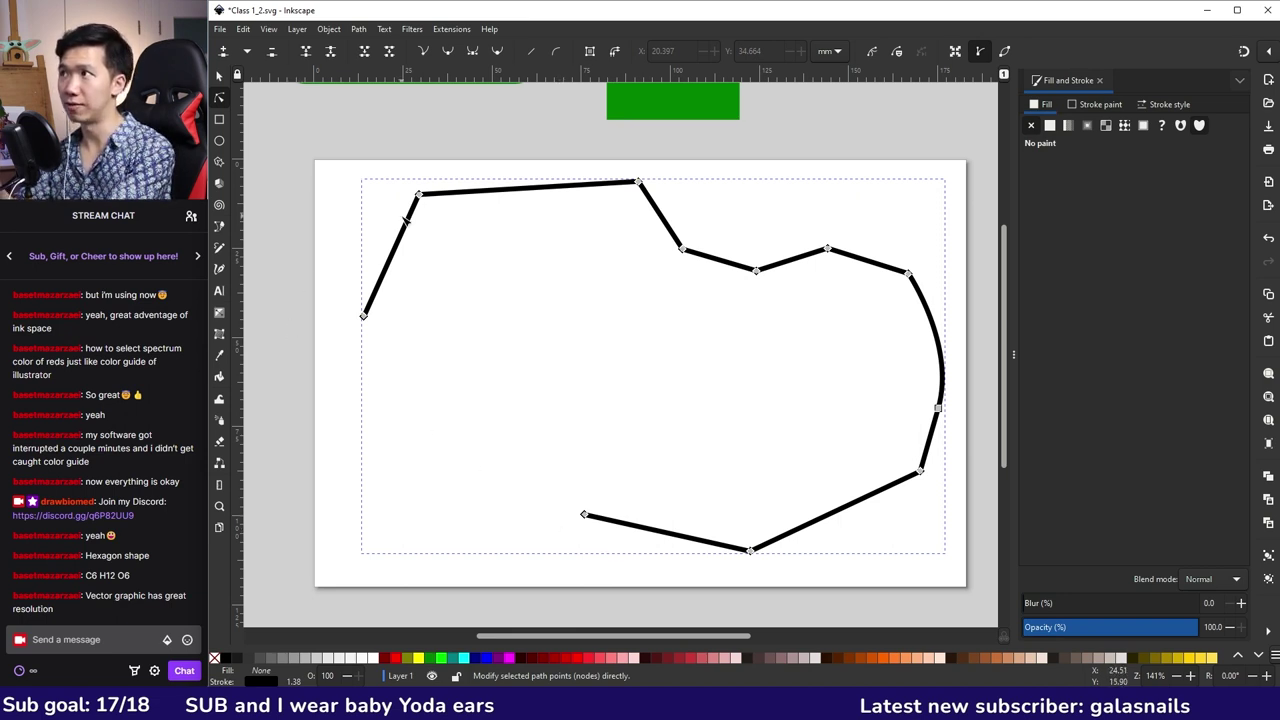
key(s)
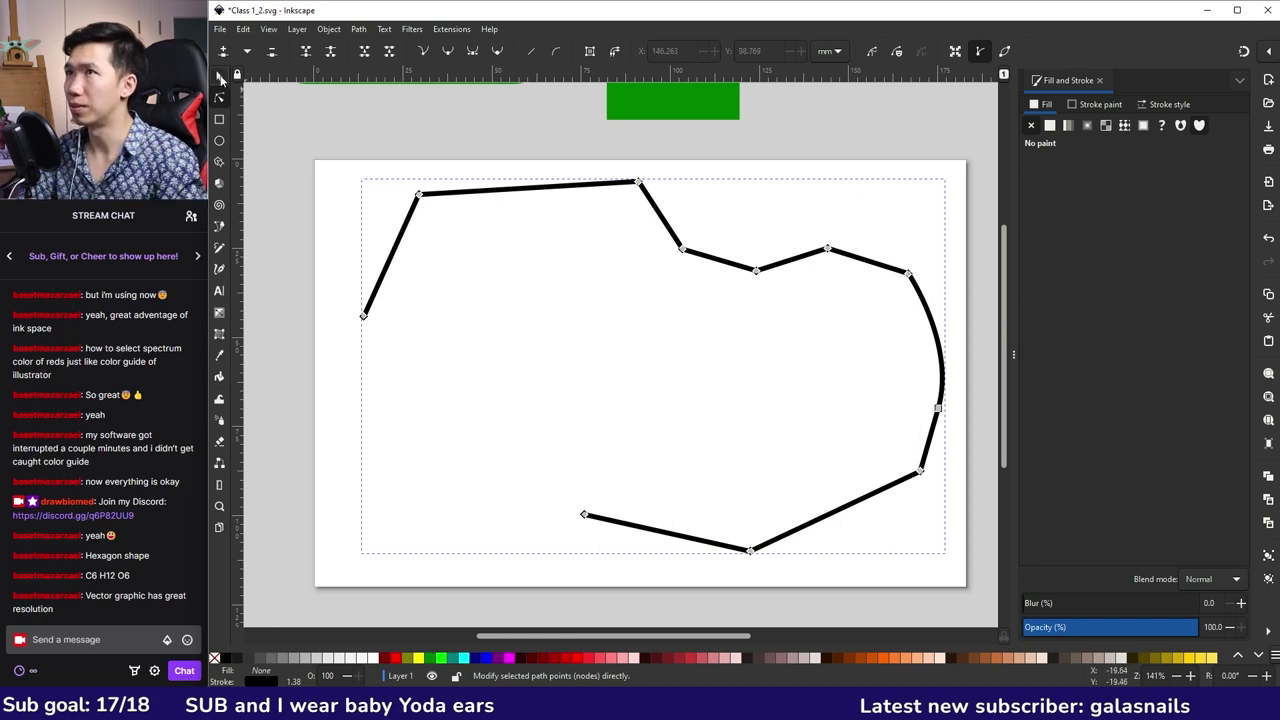
drag(952, 372, 735, 356)
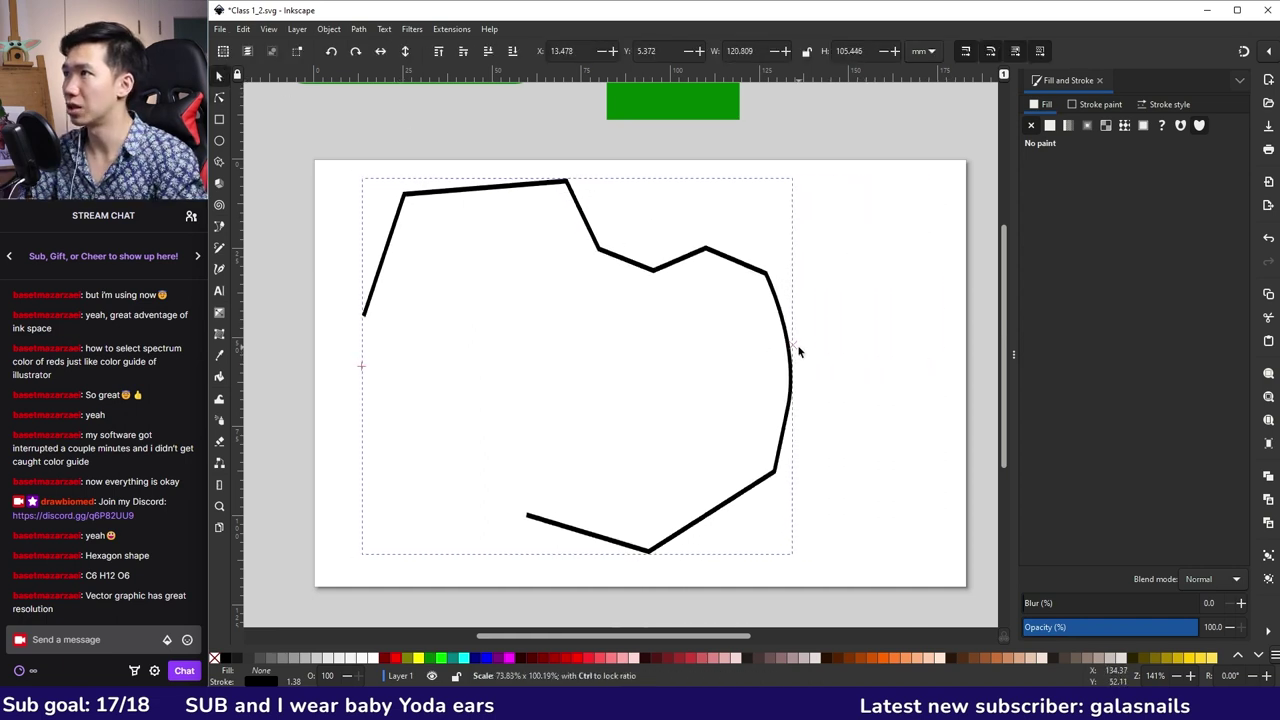
click(854, 337)
- Move the smooth node below the path's curved segment to about X 135, Y 68.7 mm and lengthen its handle for a rounder curve
click(220, 97)
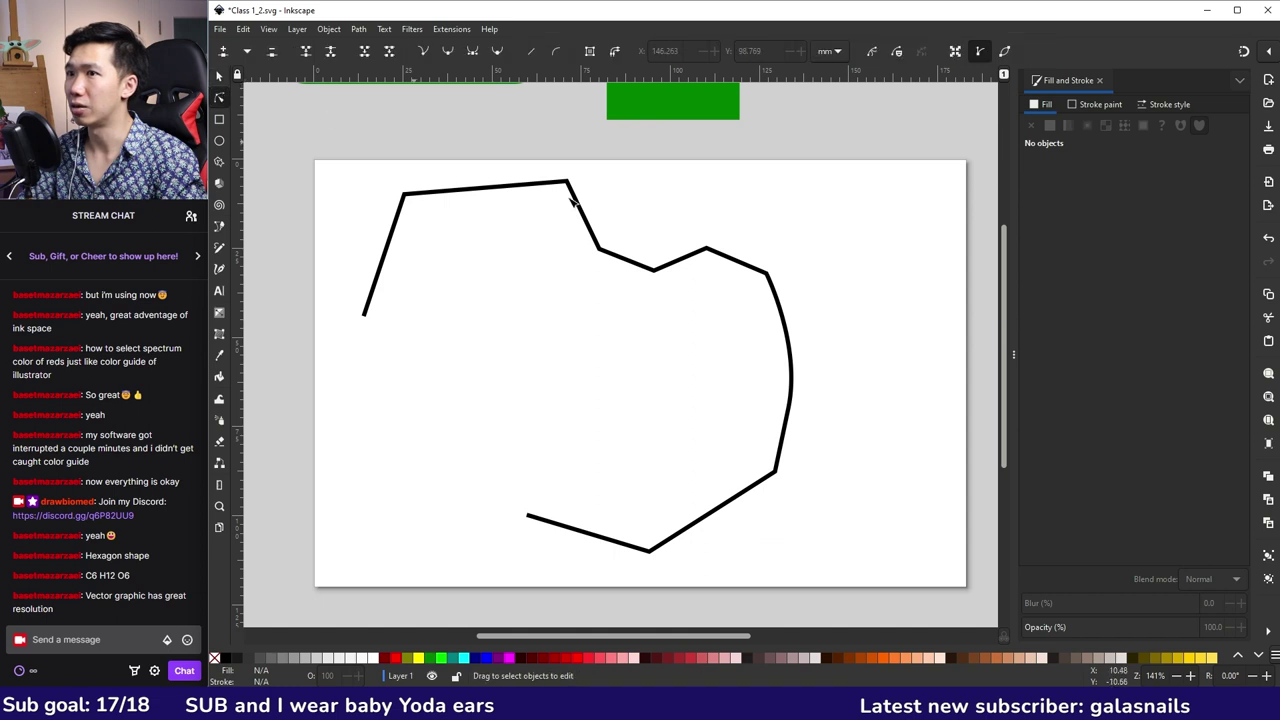
click(794, 376)
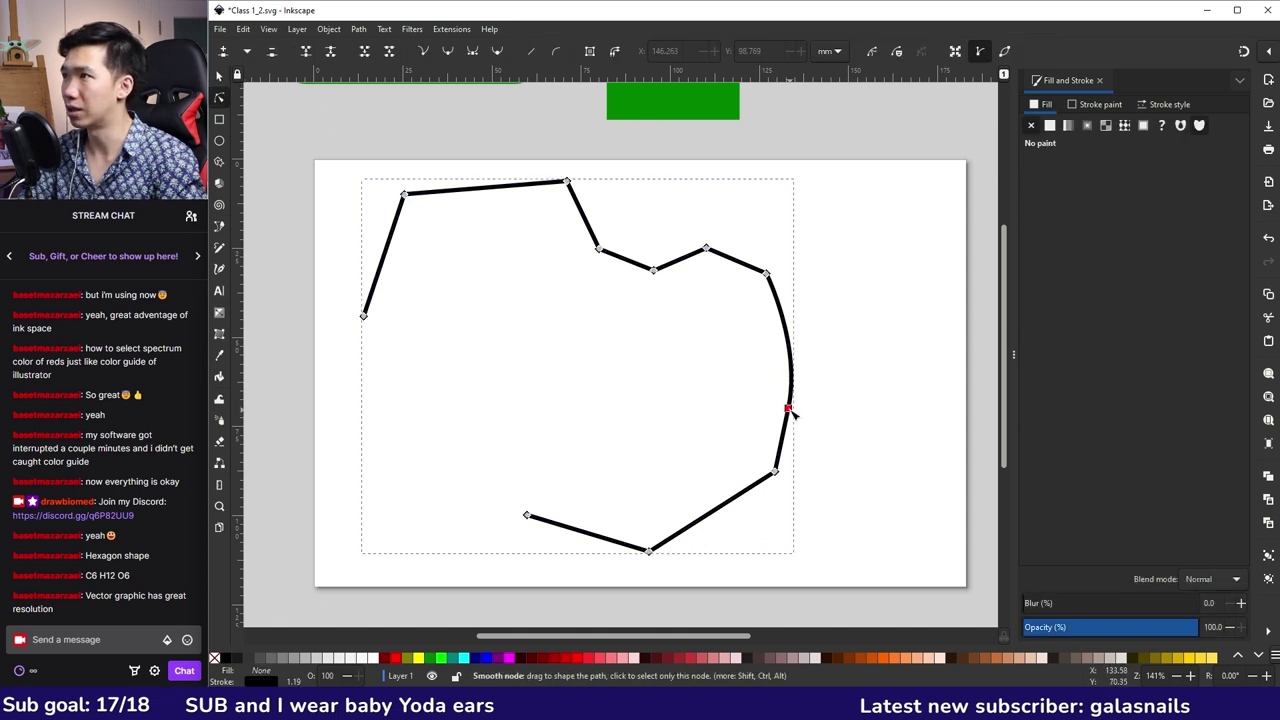
click(790, 410)
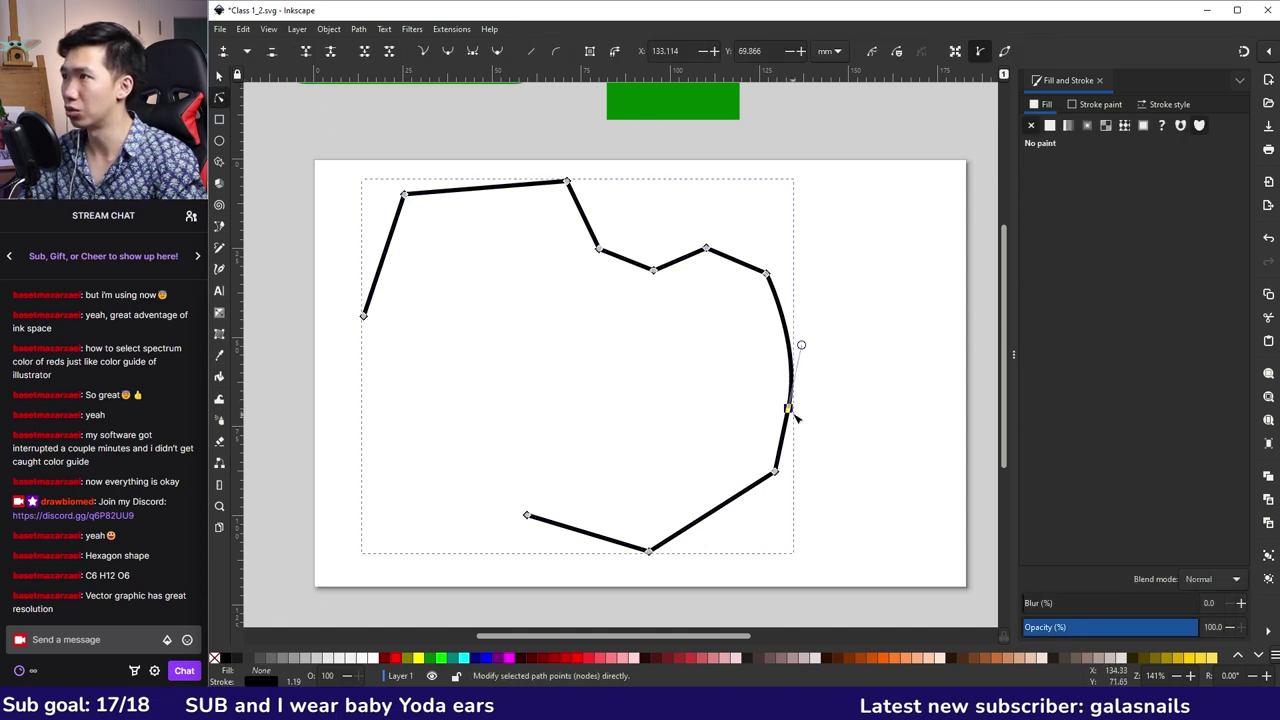
drag(787, 409, 794, 404)
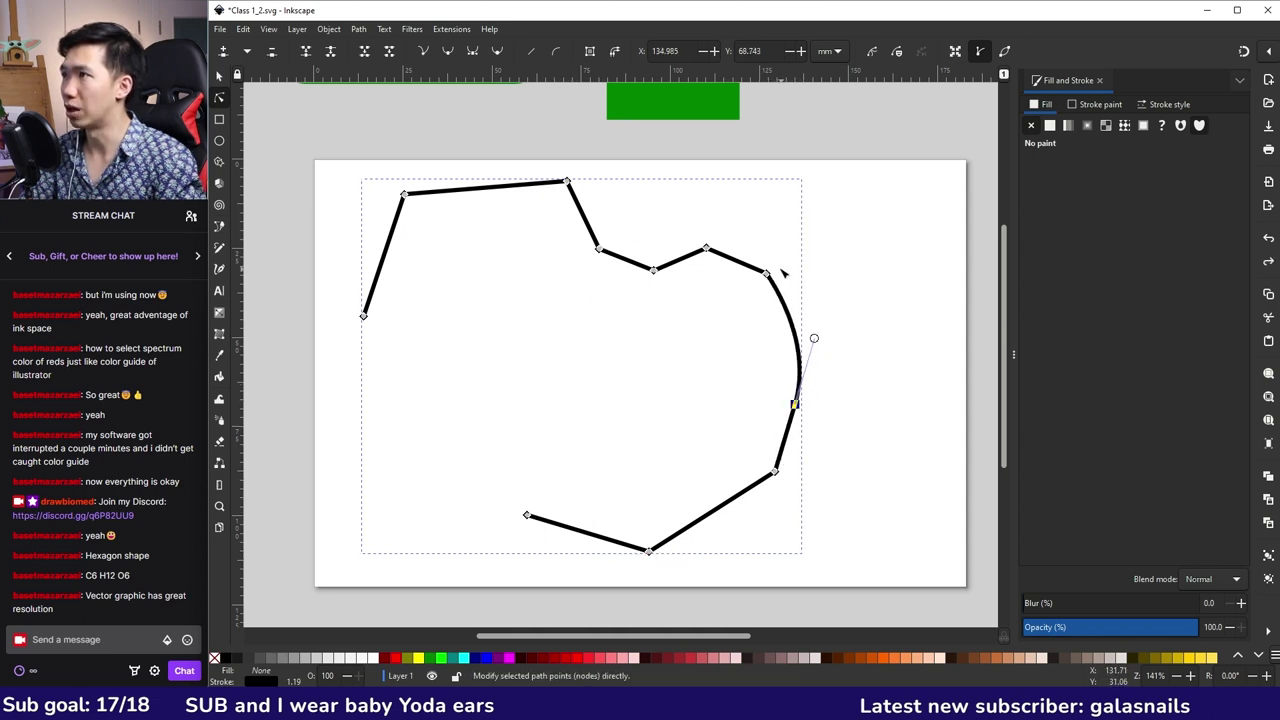
mouse_move(815, 341)
mouse_down()
mouse_move(826, 352)
mouse_move(832, 294)
mouse_move(813, 338)
mouse_move(826, 298)
mouse_move(818, 325)
mouse_up()
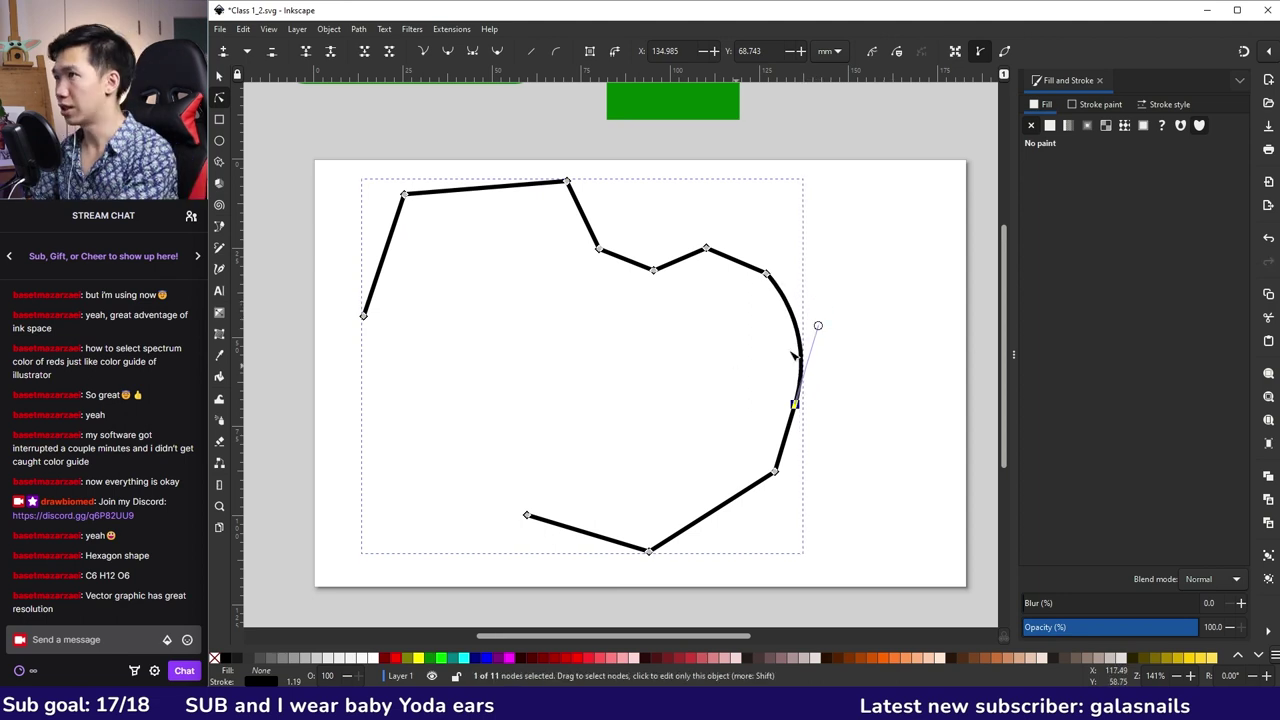
- Try stretching the smooth node's handle much further upward, and undo the change
ctrl+scroll(810, 370, up, 2)
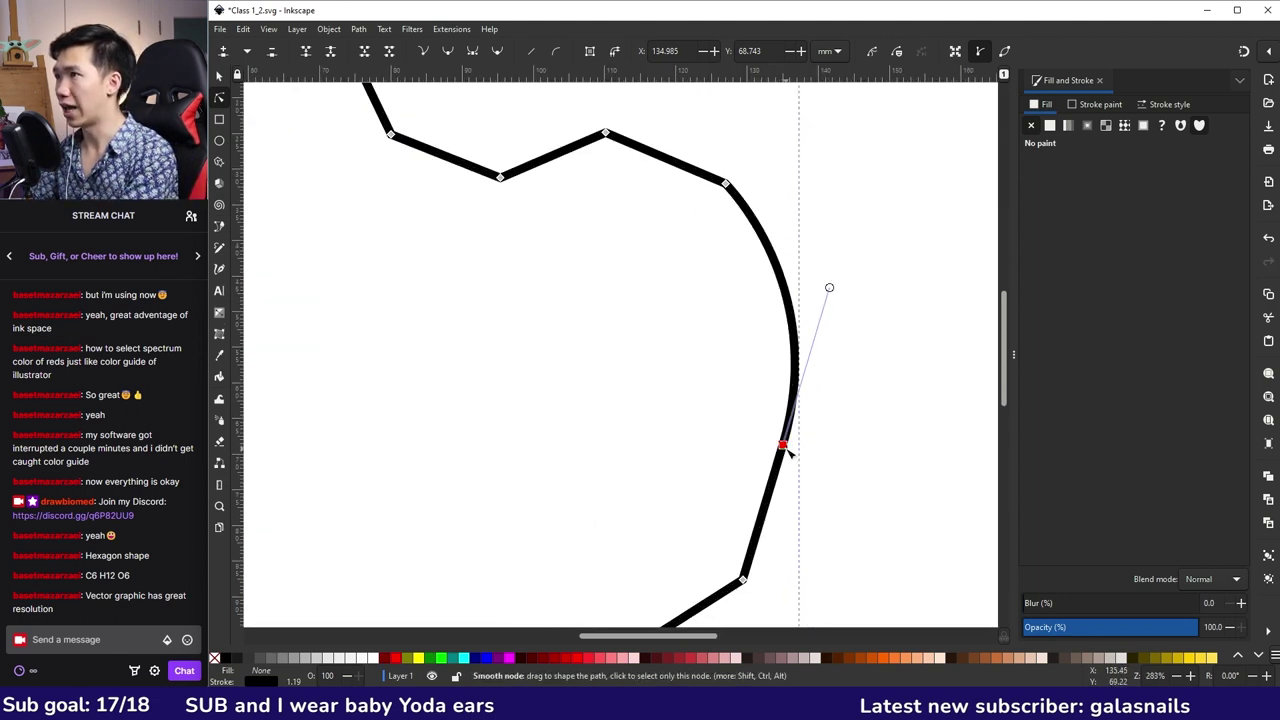
drag(829, 289, 866, 206)
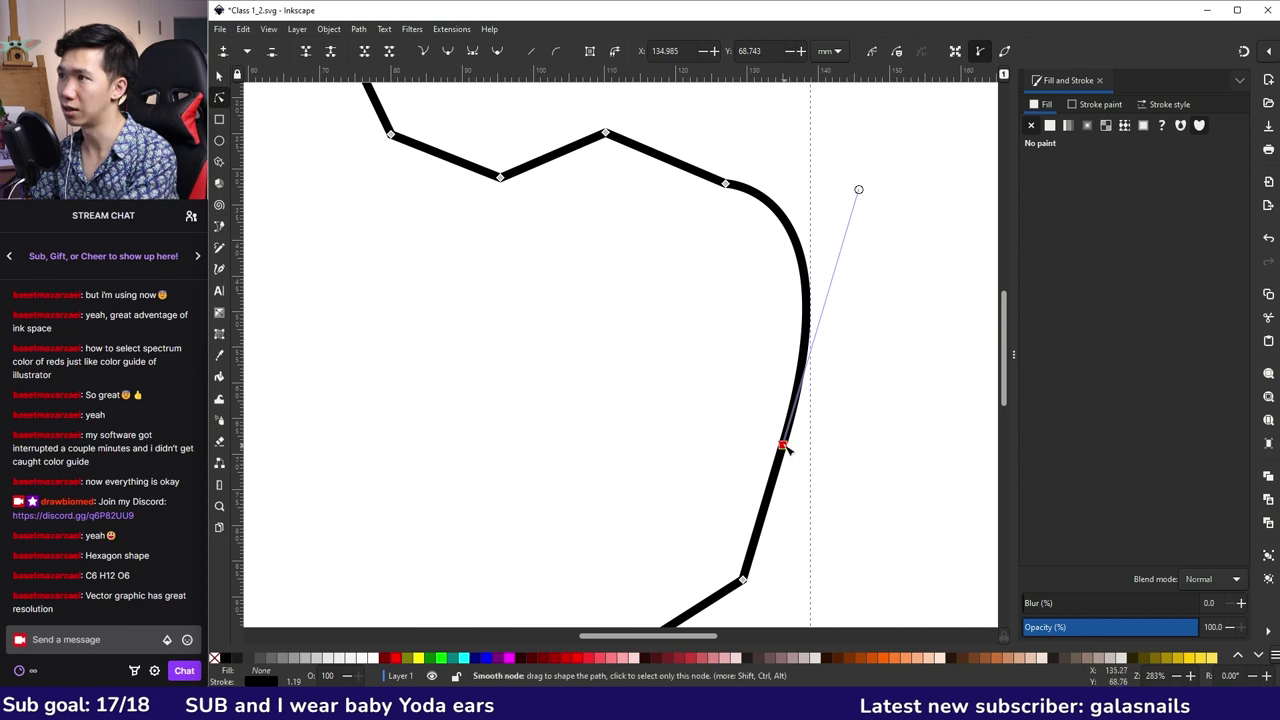
key(ctrl+z)
- Make the corner node before the curved segment smooth, lengthen both handles and shift the node to about X 109.9, Y 24.2 mm
click(605, 133)
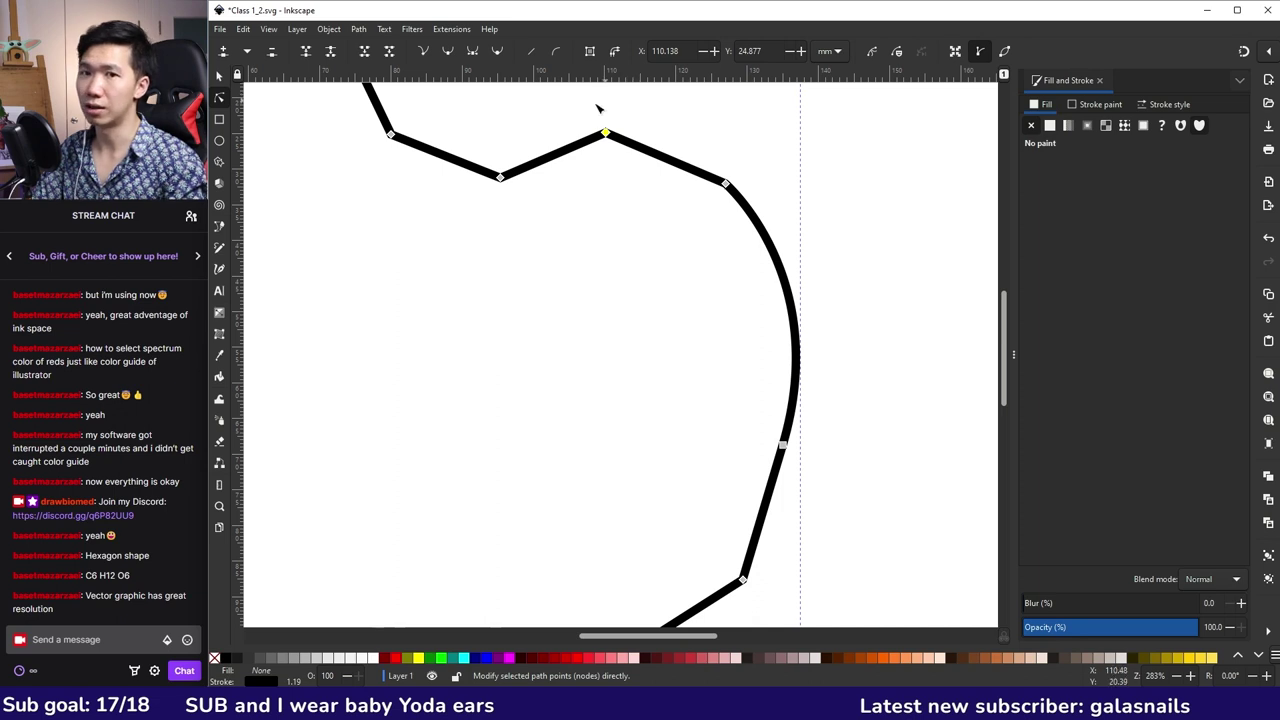
key(Escape)
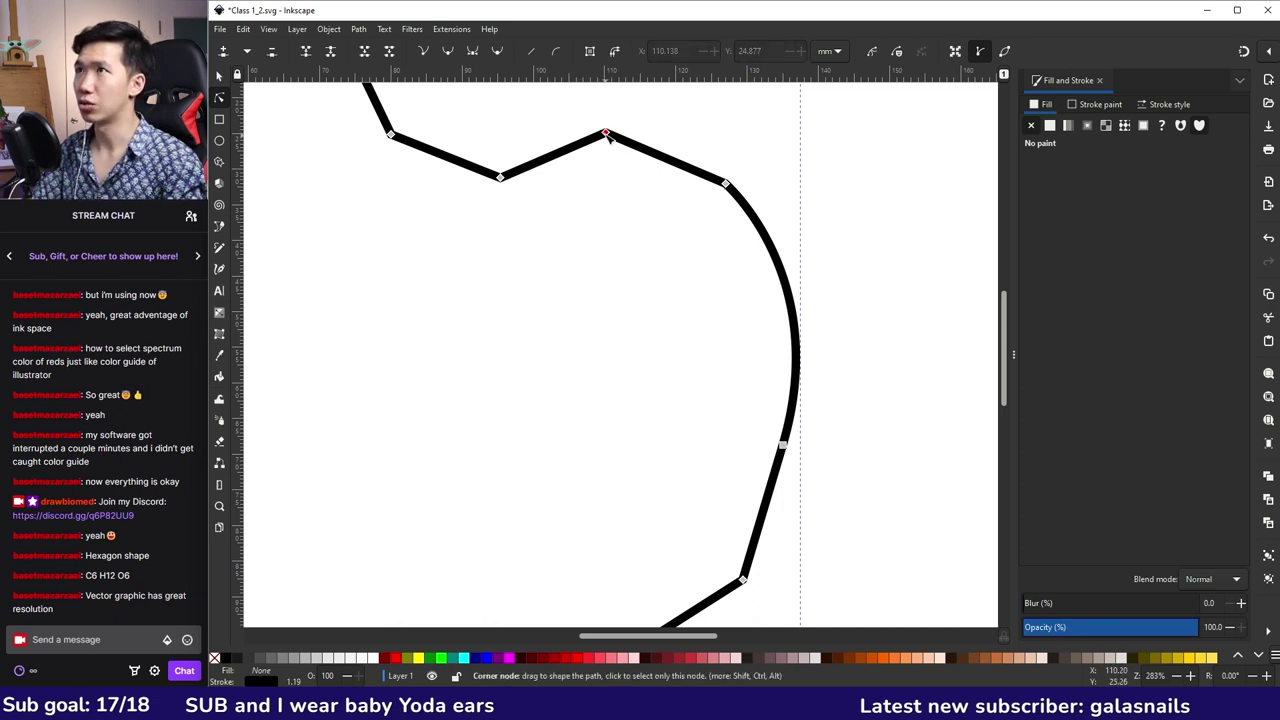
drag(646, 156, 605, 108)
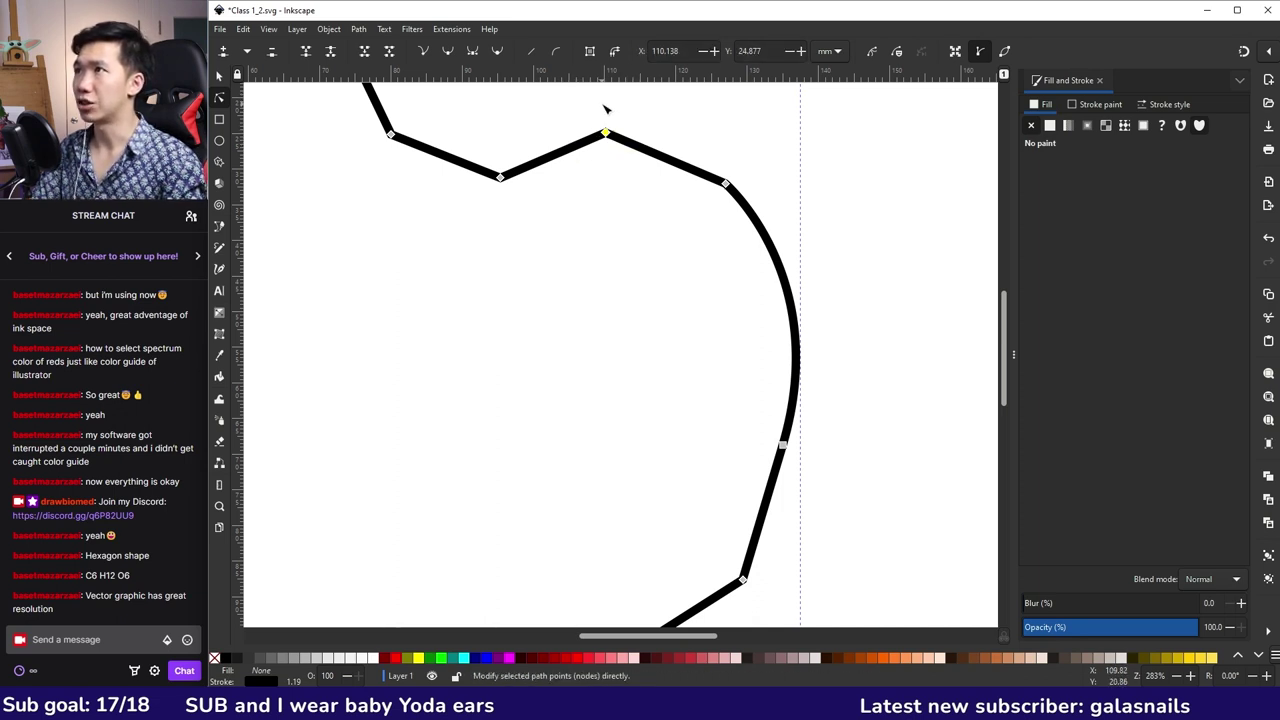
click(449, 53)
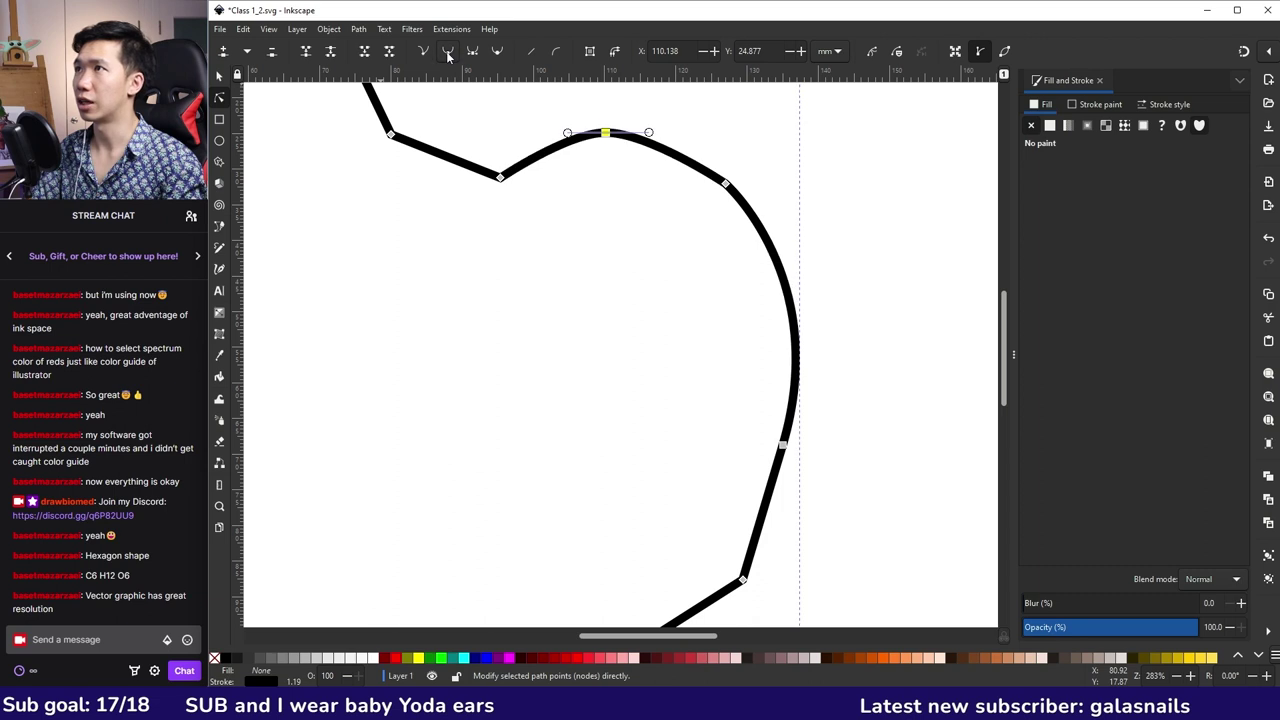
drag(567, 132, 537, 133)
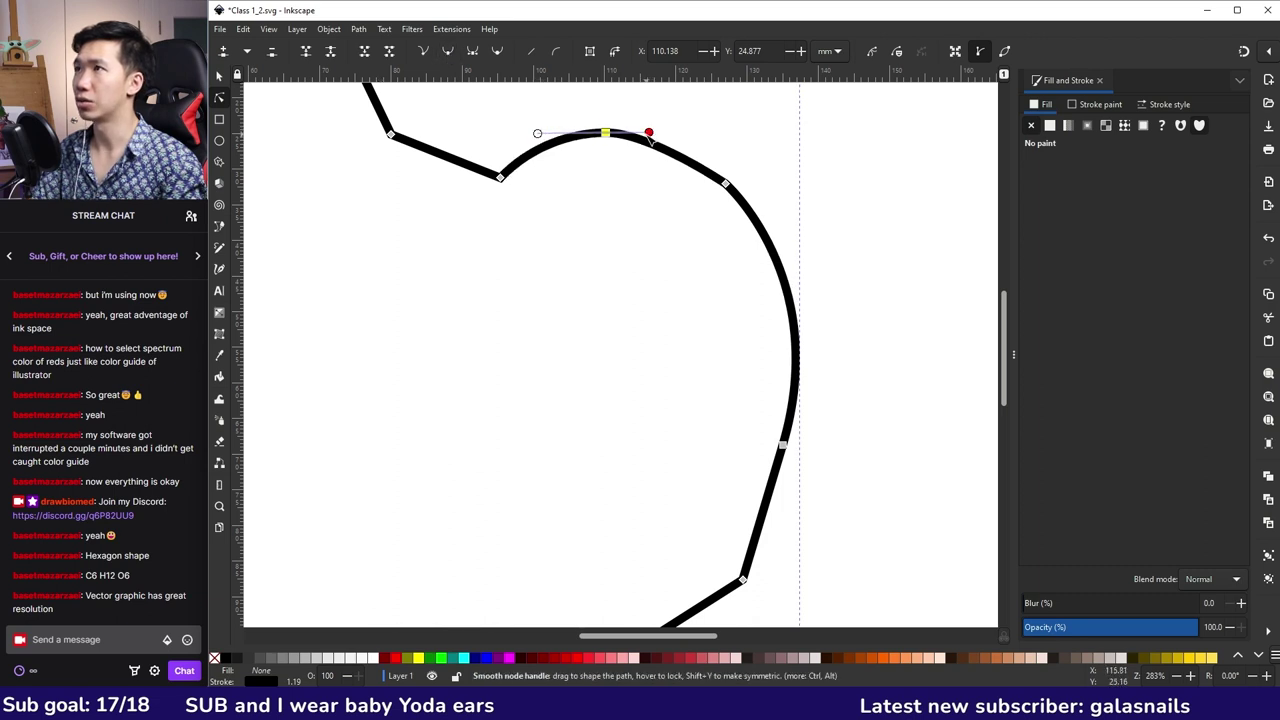
drag(650, 134, 608, 132)
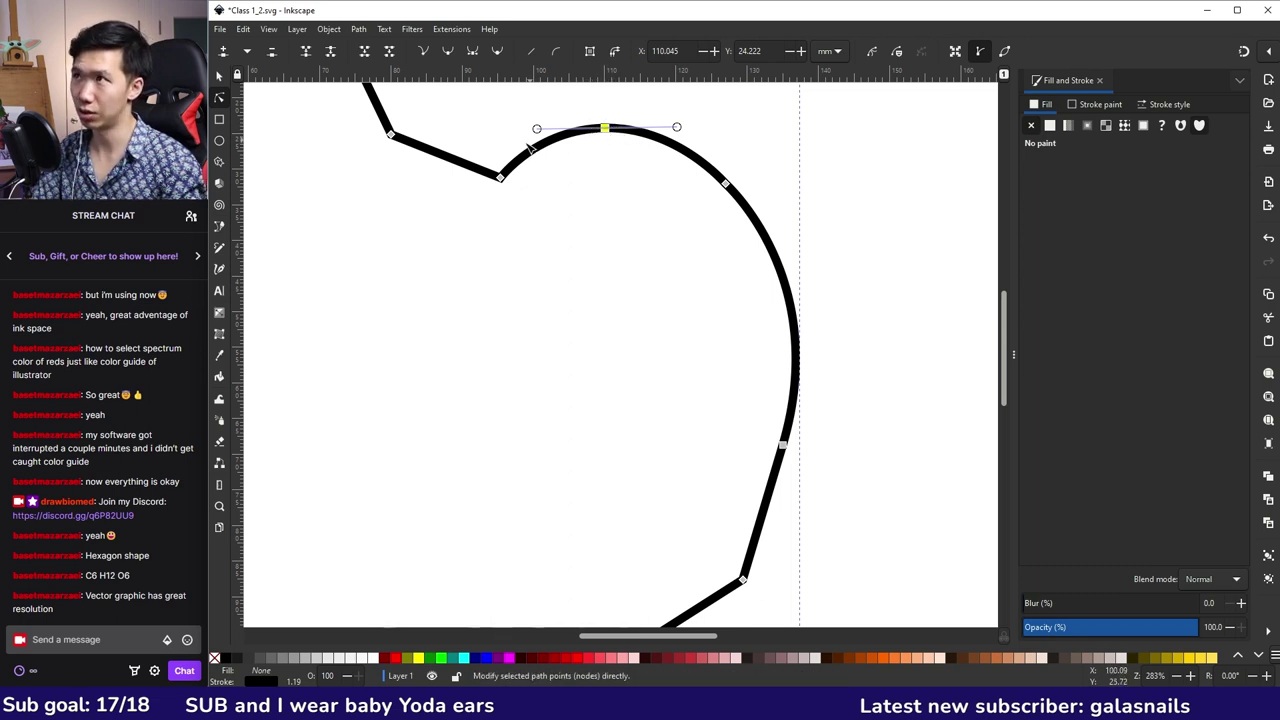
drag(607, 129, 605, 129)
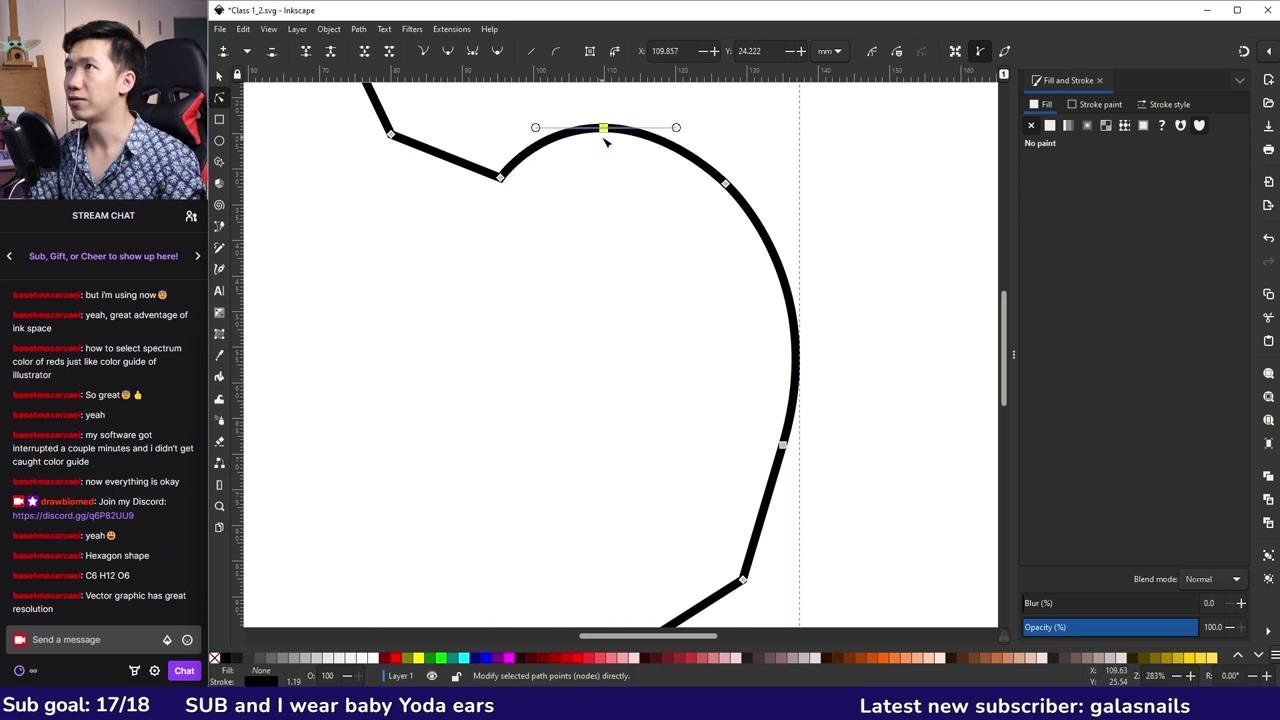
- Convert the node to a corner at about Y 24.4 mm and bend its two handles independently in different directions
click(422, 52)
drag(605, 131, 607, 133)
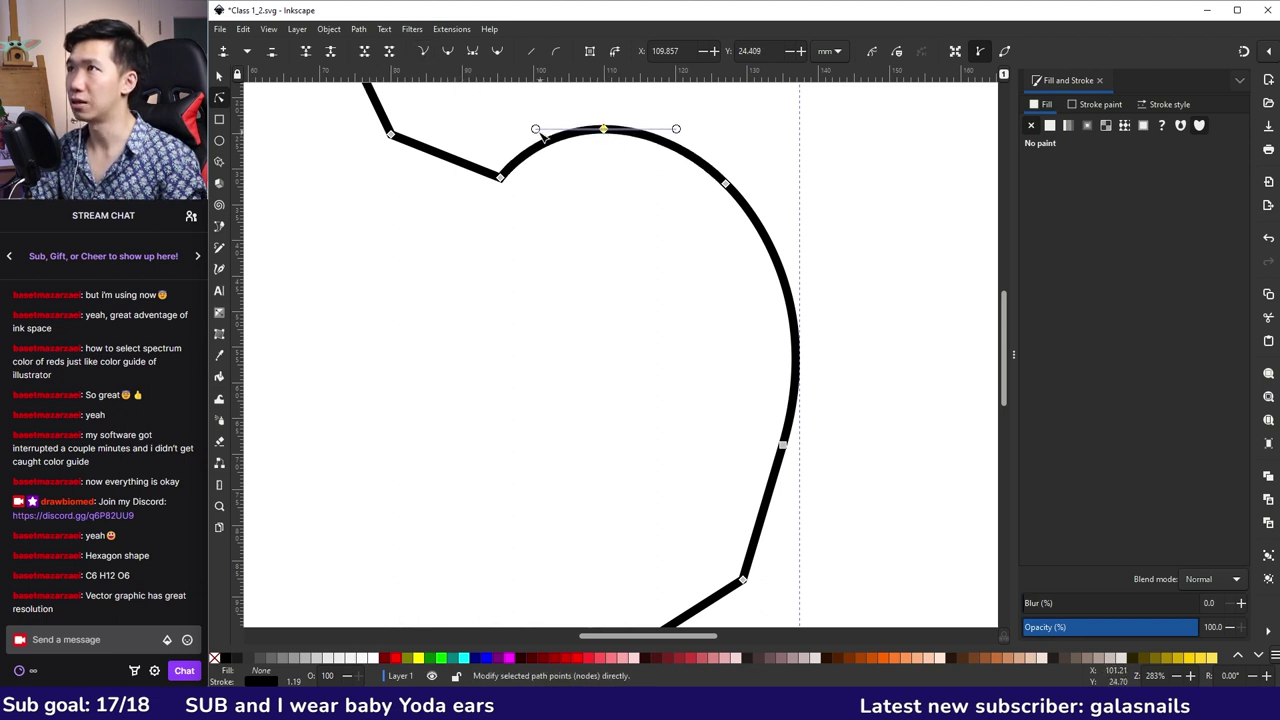
drag(540, 136, 551, 156)
drag(667, 145, 659, 158)
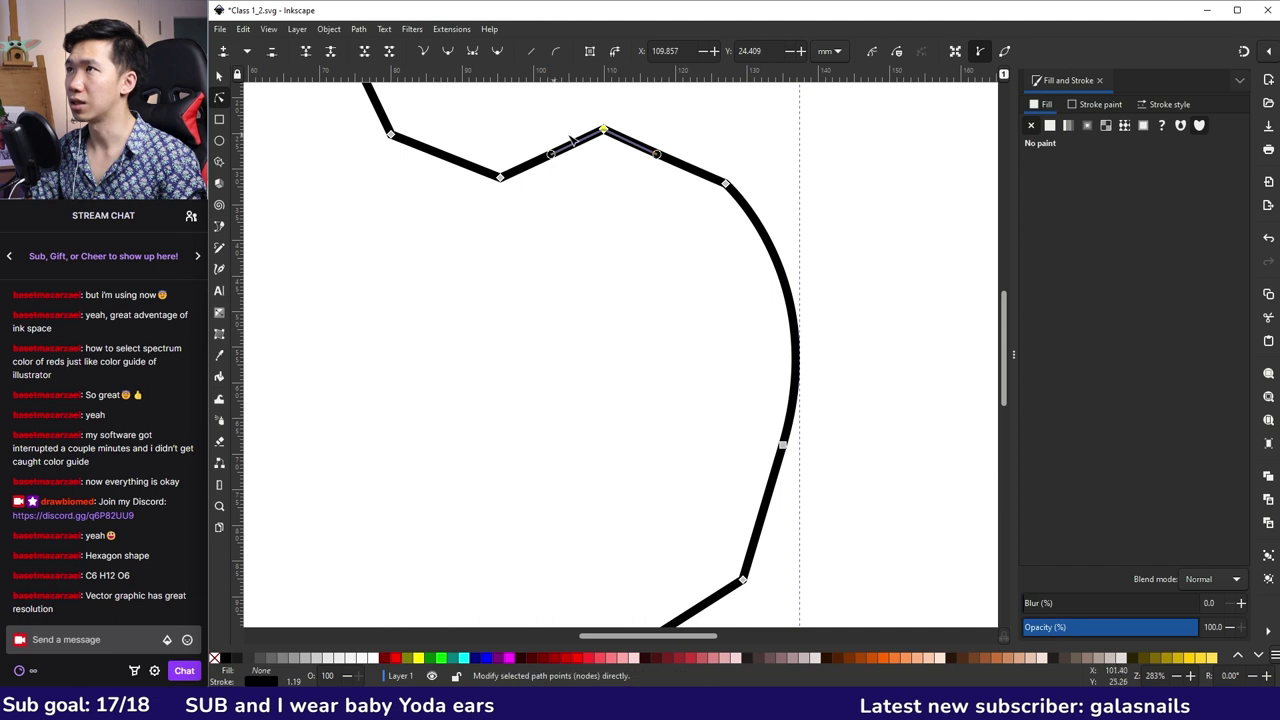
drag(552, 156, 605, 96)
drag(659, 173, 561, 107)
- Reselect the node, make it smooth and pull its handles nearly level to form a rounded hump
click(703, 118)
click(603, 145)
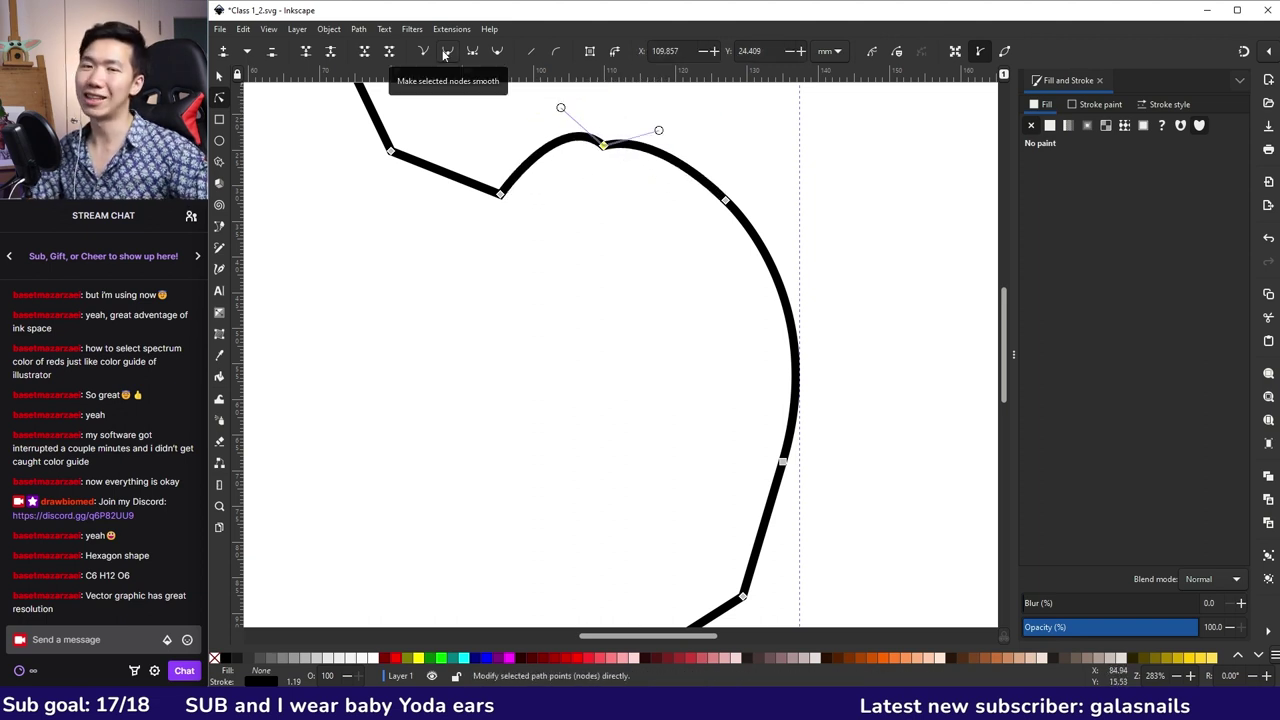
click(444, 55)
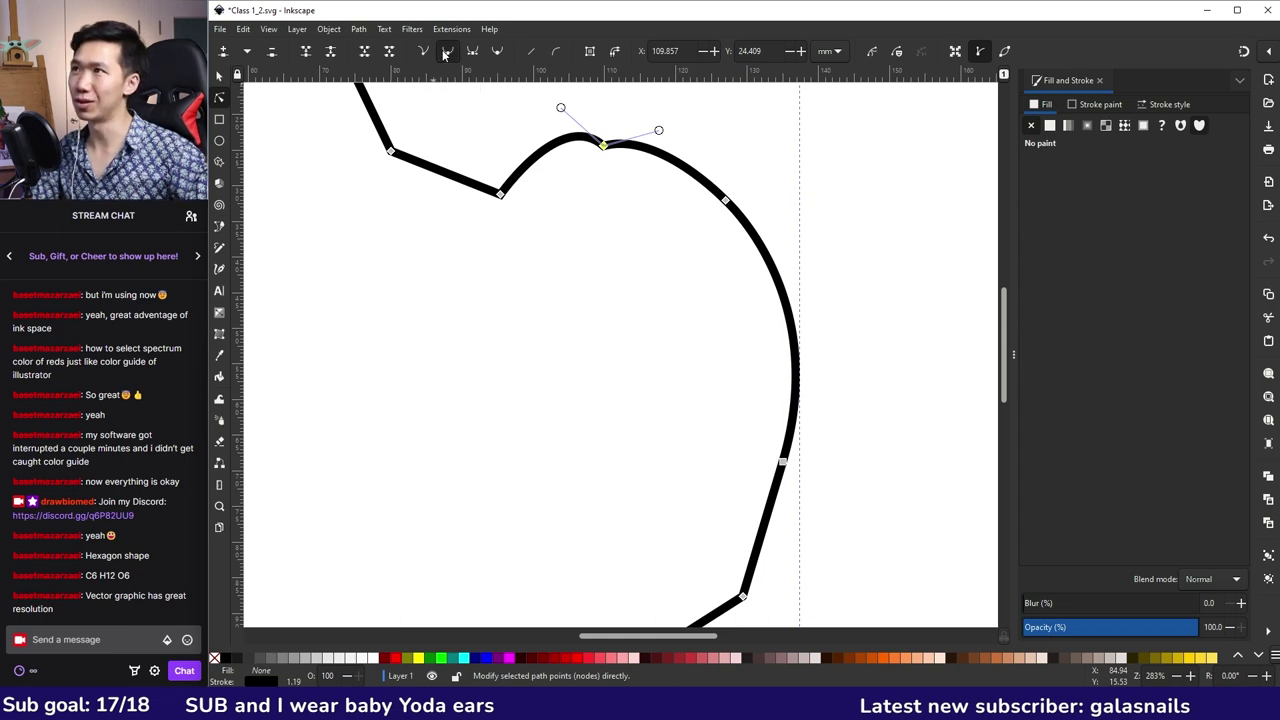
mouse_move(663, 157)
mouse_down()
mouse_move(648, 117)
mouse_move(670, 150)
mouse_up()
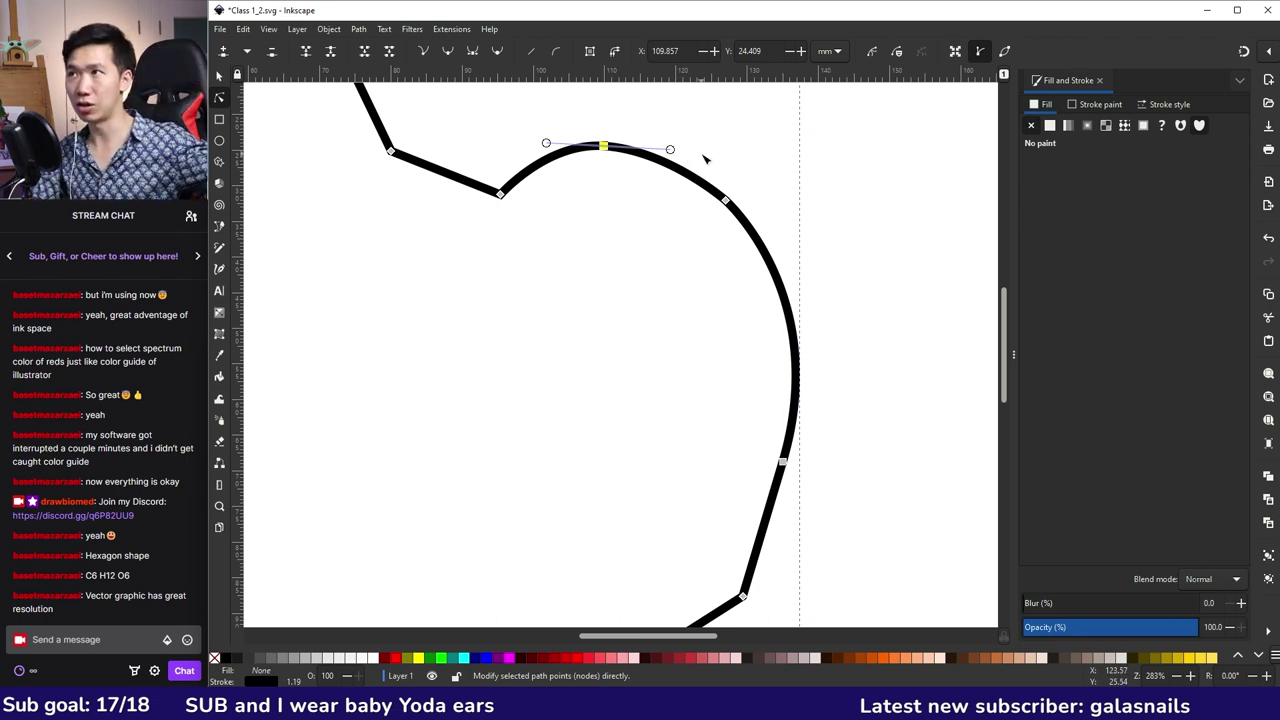
mouse_move(670, 150)
mouse_down()
mouse_move(663, 126)
mouse_move(663, 177)
mouse_move(657, 148)
mouse_up()
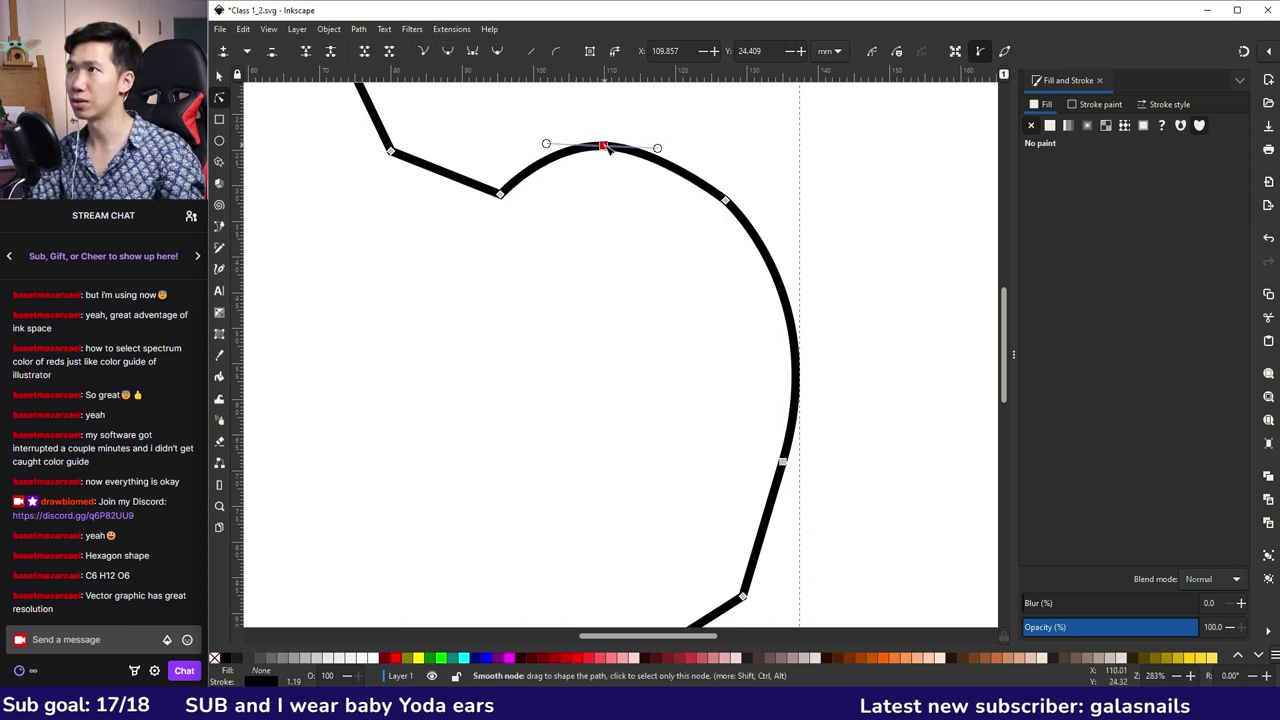
- Turn the node into a corner with one handle bent steeply upward, and make it smooth again with nearly level handles
click(422, 51)
drag(546, 144, 592, 105)
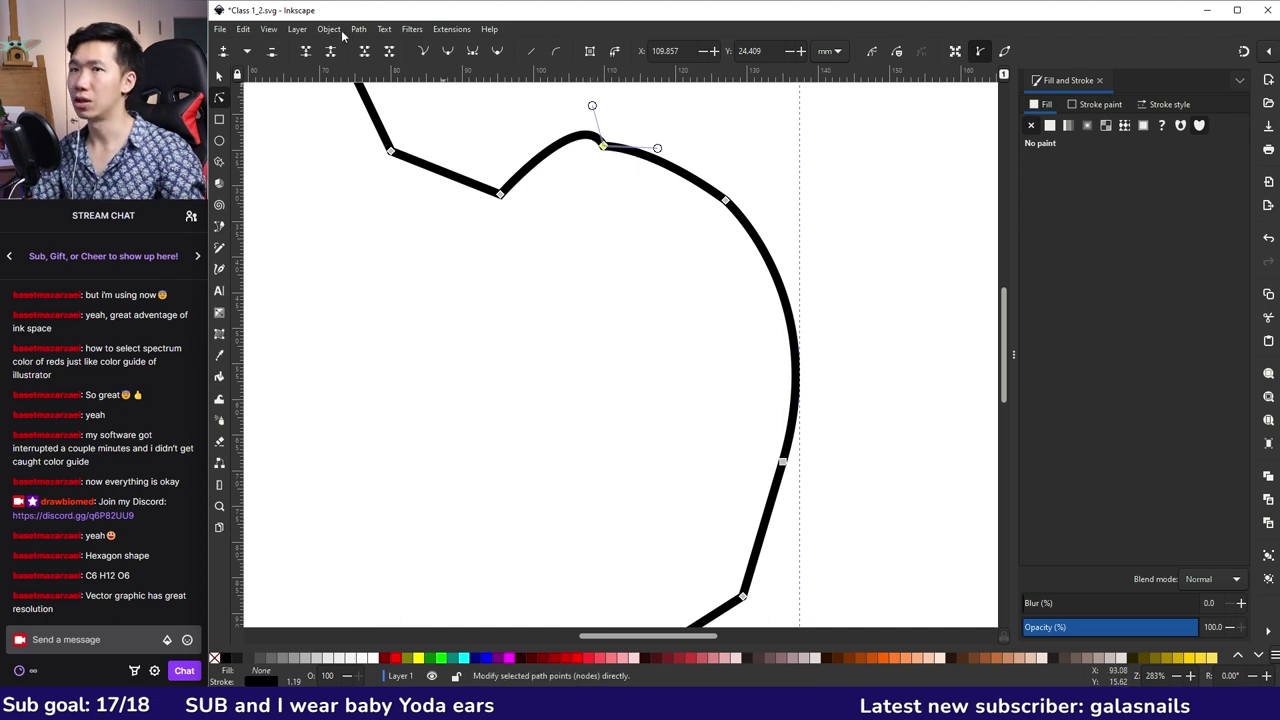
click(447, 55)
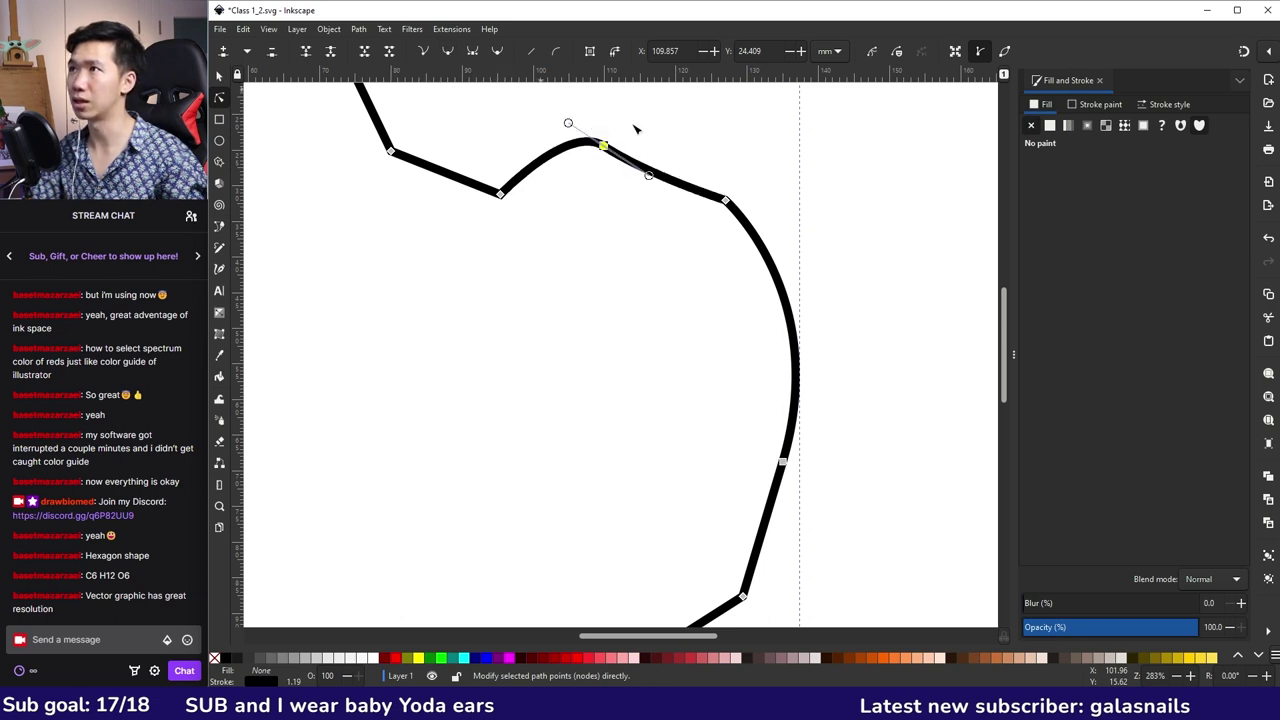
drag(650, 179, 546, 140)
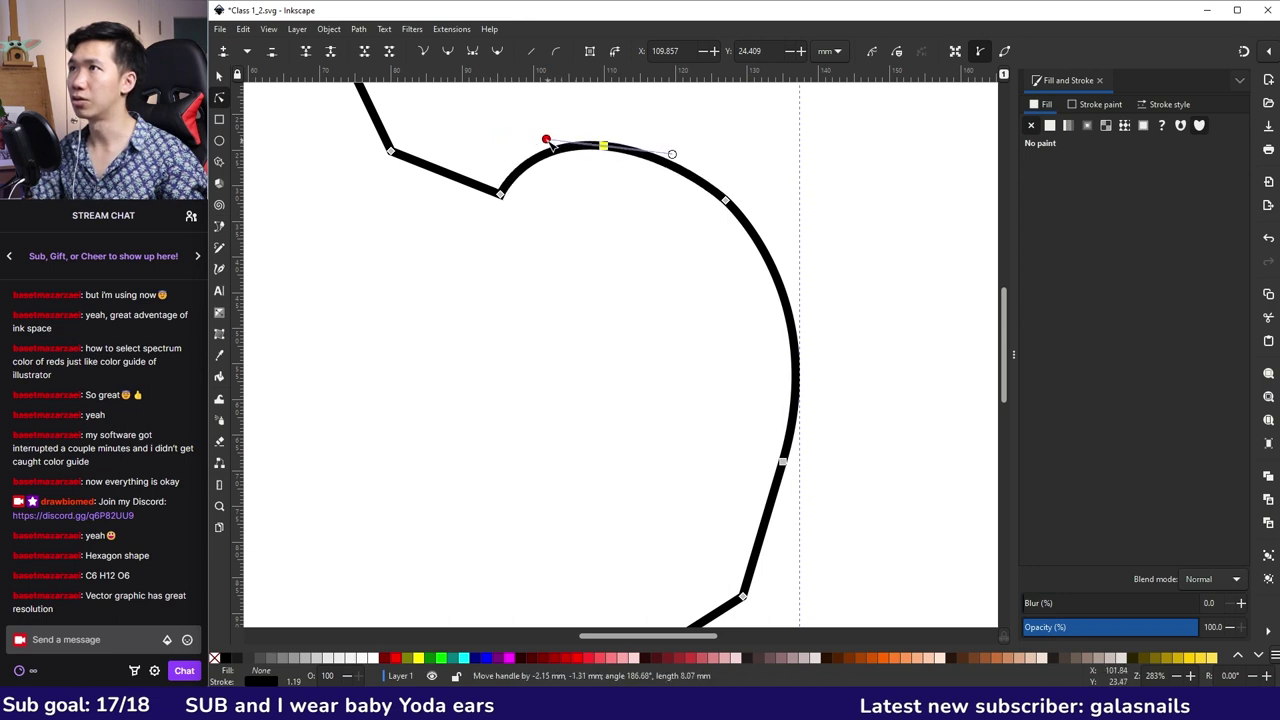
- Lengthen both handles of the smooth node at the hump's peak and make the node symmetric
drag(672, 151, 759, 149)
mouse_move(548, 150)
mouse_down()
mouse_move(466, 134)
mouse_move(563, 143)
mouse_move(527, 146)
mouse_up()
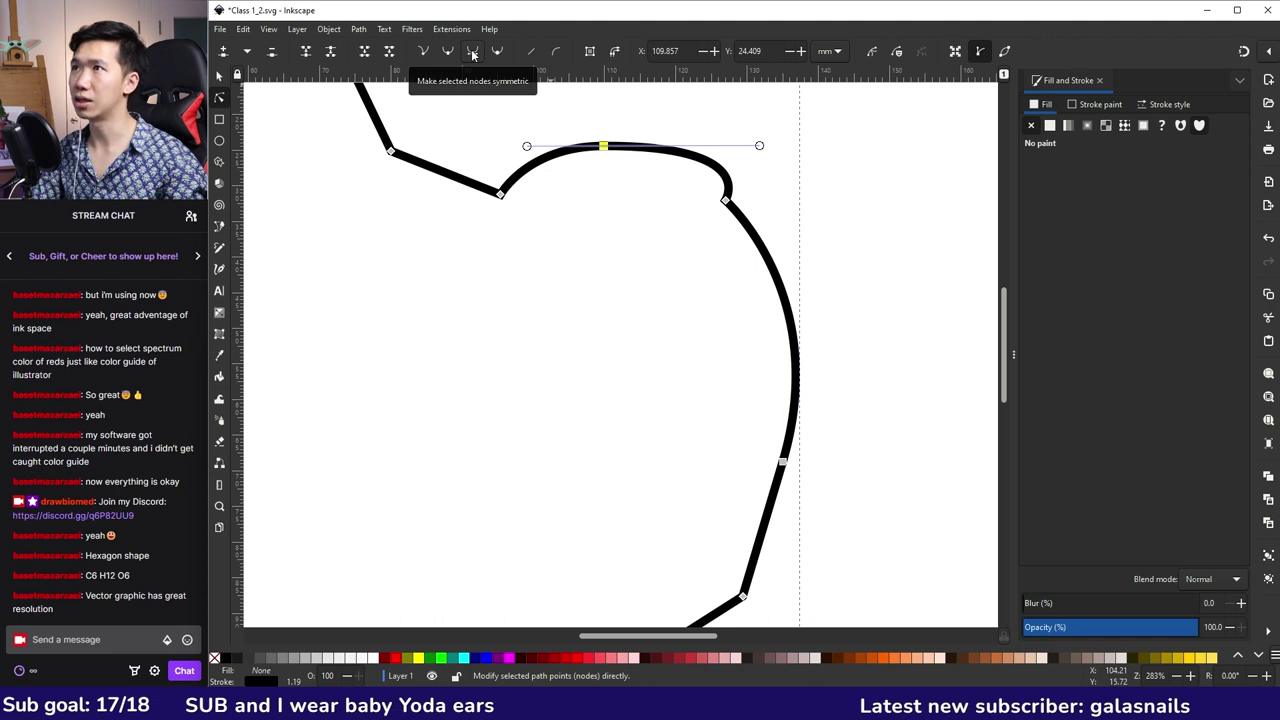
click(473, 55)
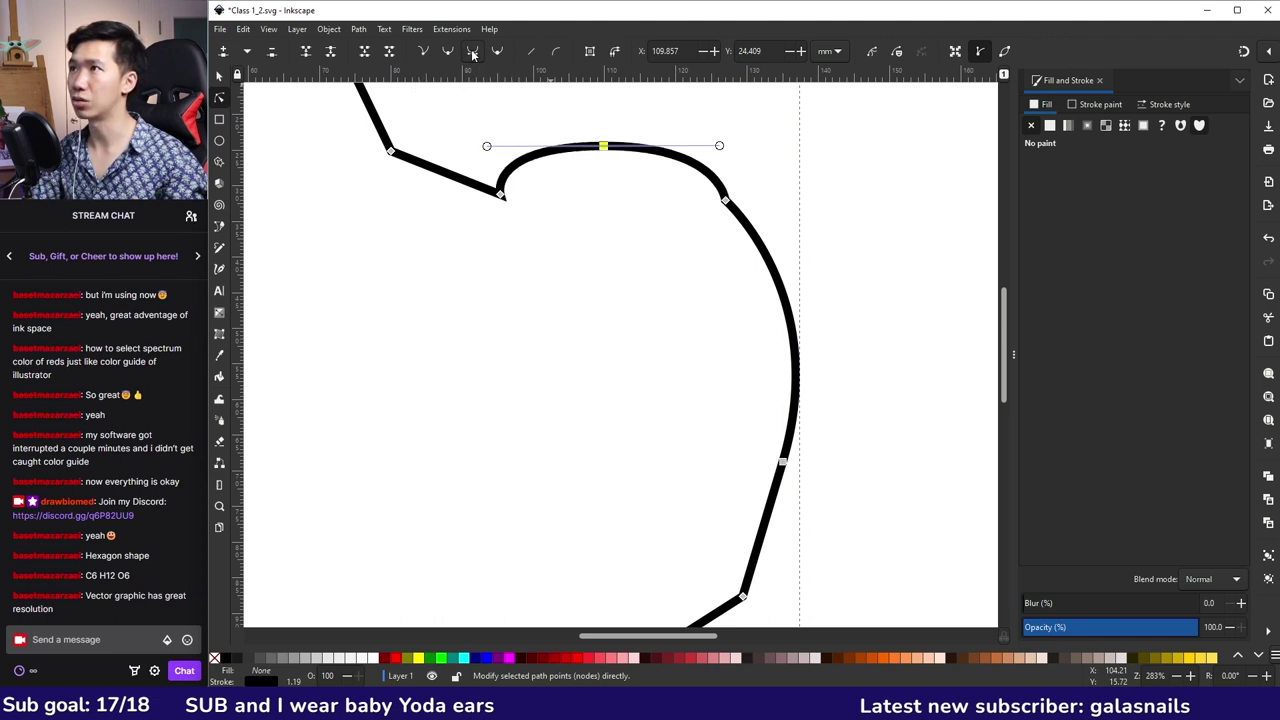
- Raise the hump's peak node to about X 109.6, Y 20.8 mm and turn it into a sharp corner without handles
drag(717, 143, 681, 117)
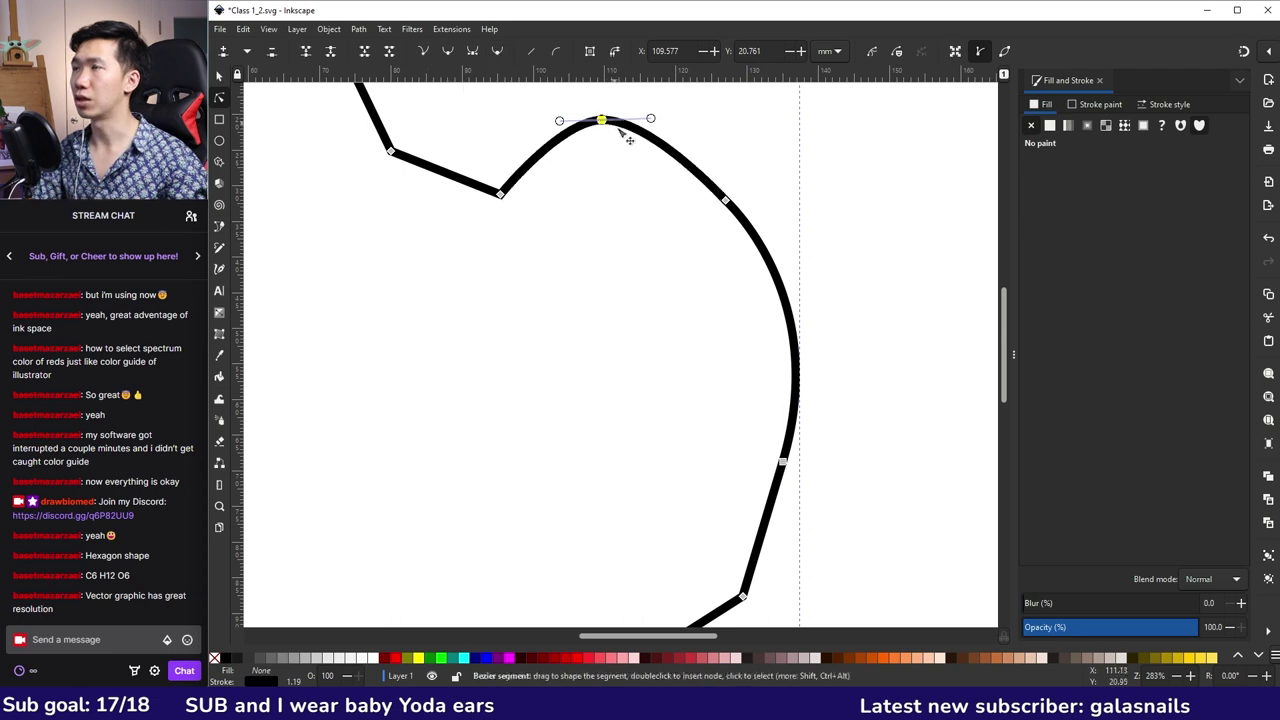
drag(520, 122, 559, 121)
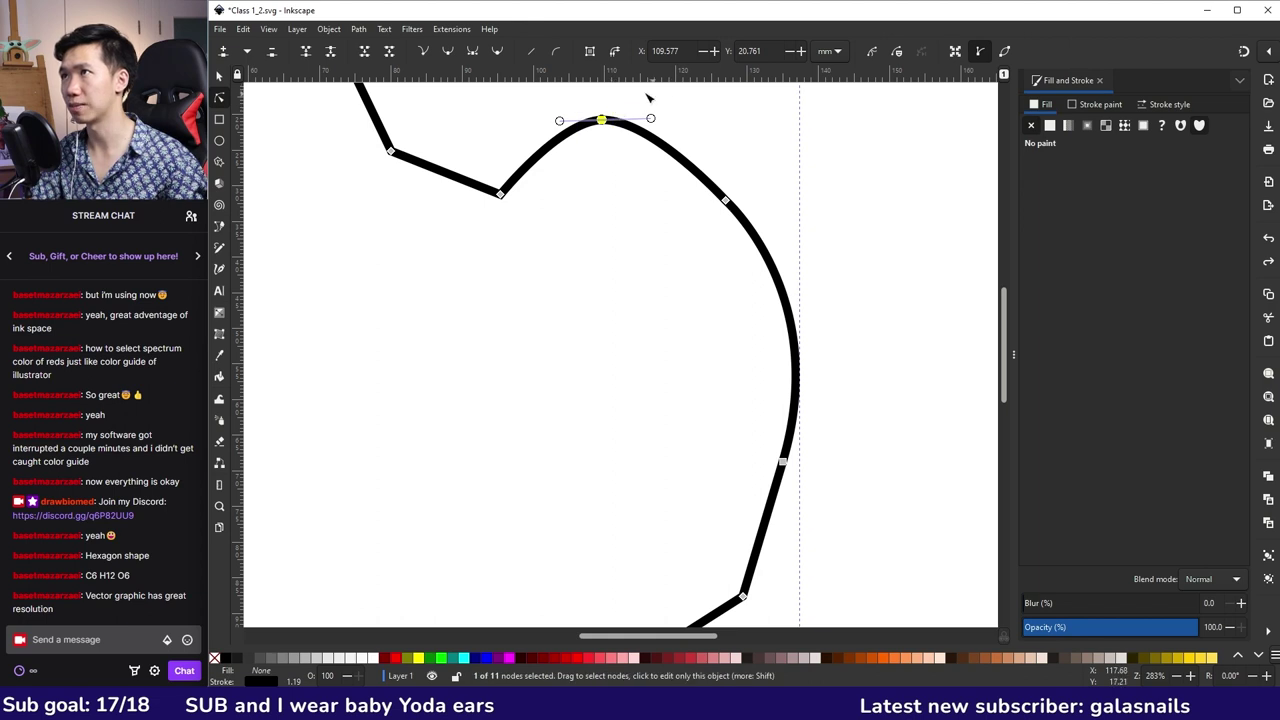
click(424, 52)
click(424, 52)
click(706, 121)
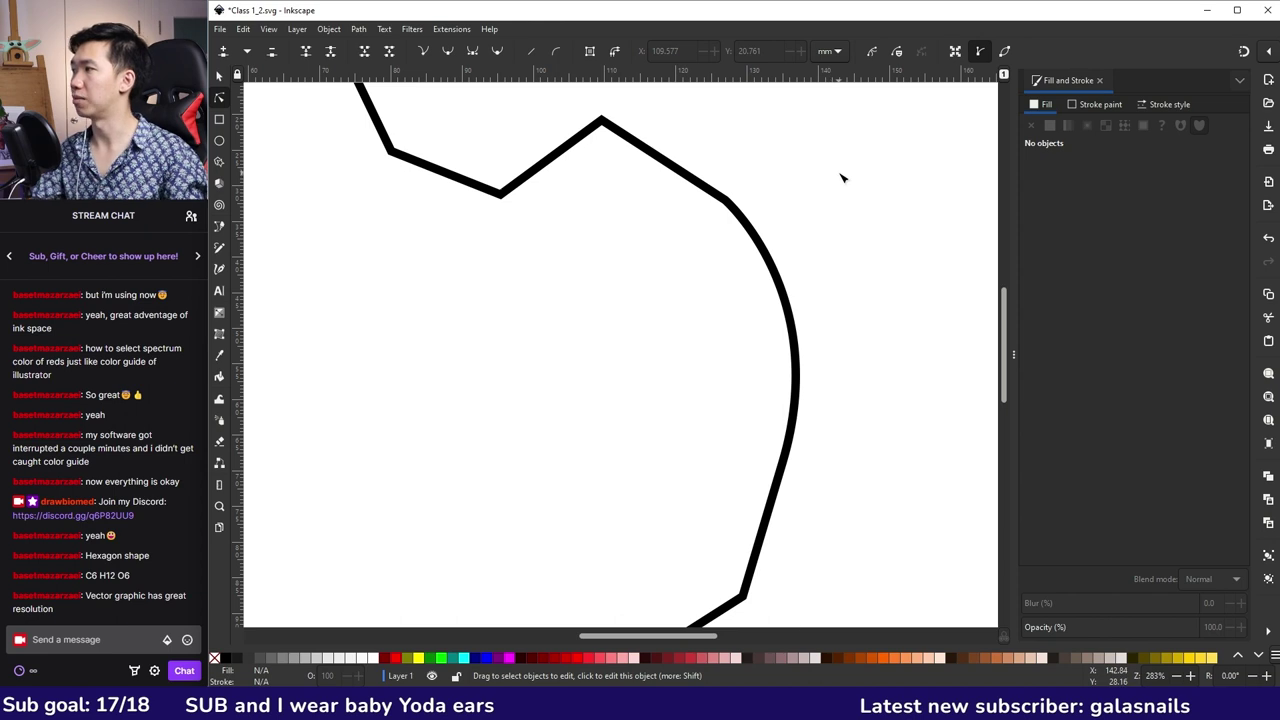
- Insert a node midway along the path's top segment, pull it slightly downward and undo both changes
key(5)
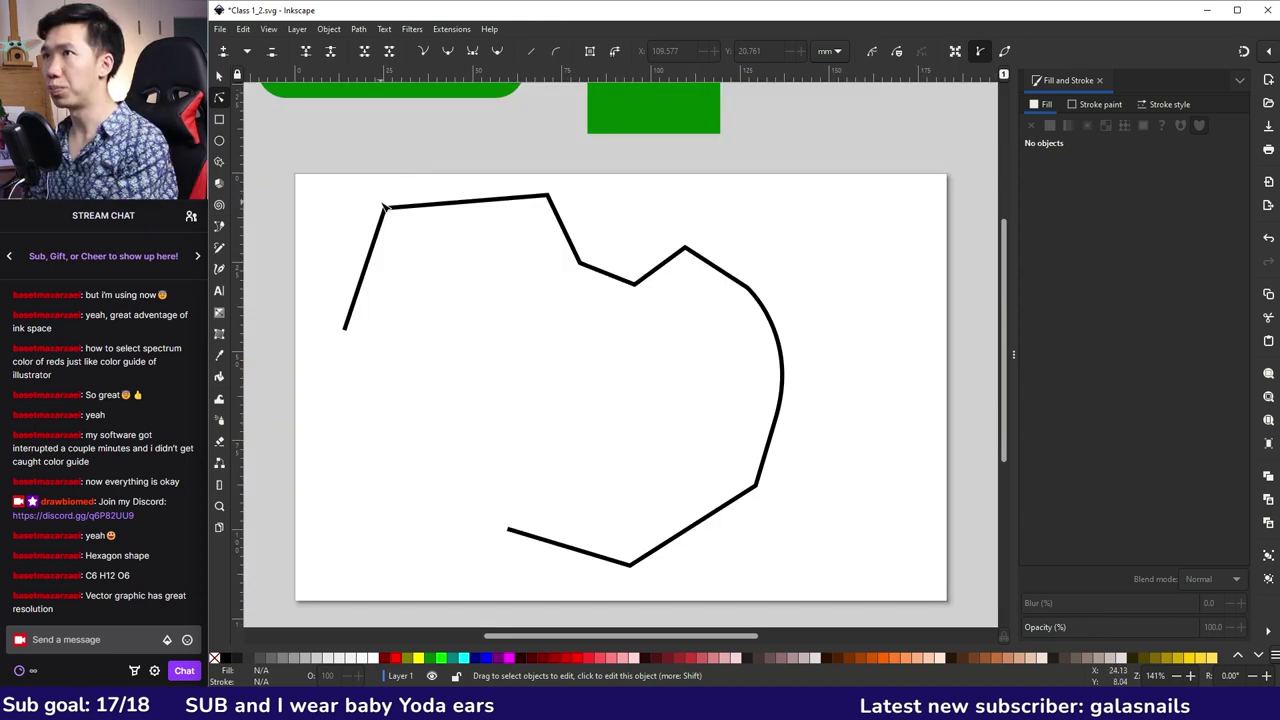
click(449, 204)
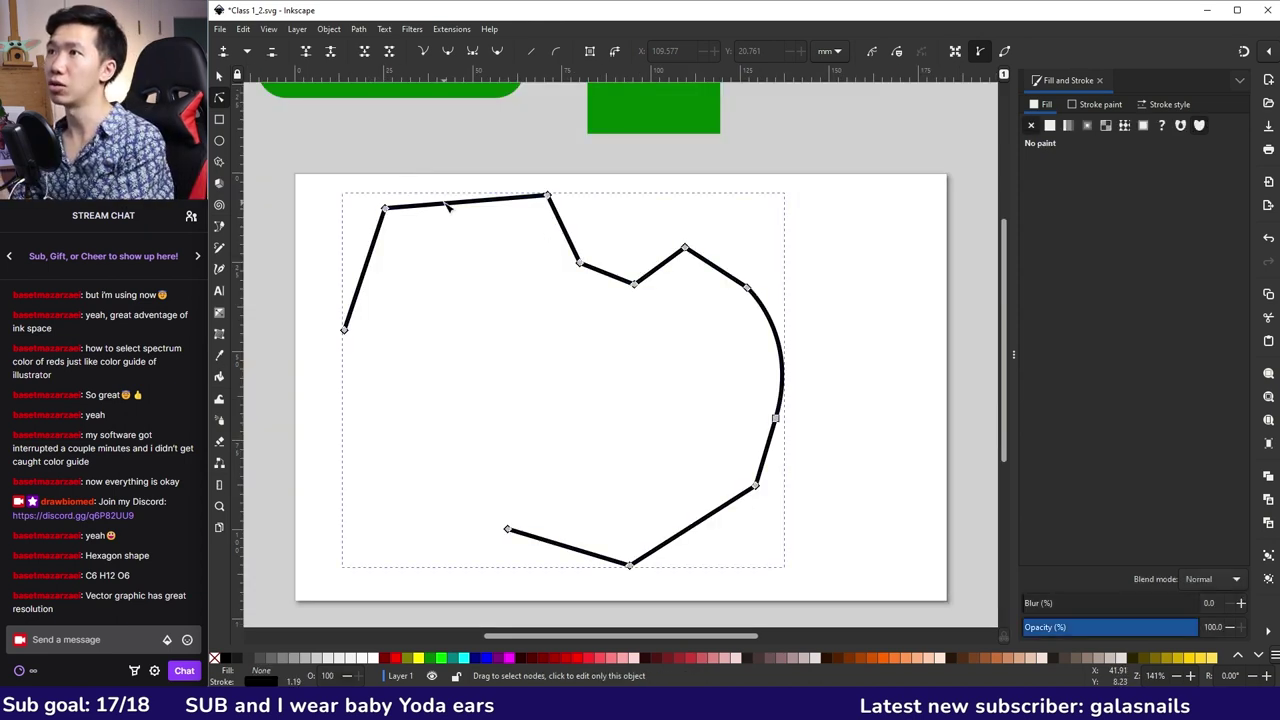
click(502, 279)
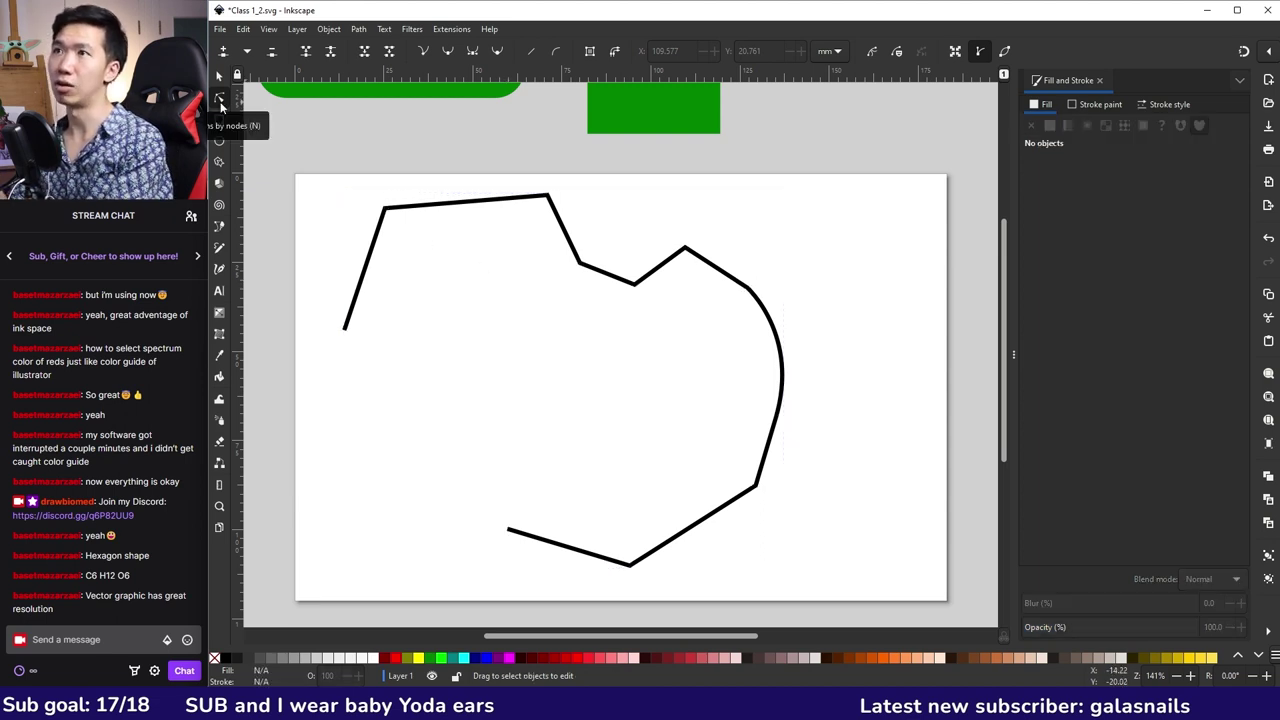
click(422, 205)
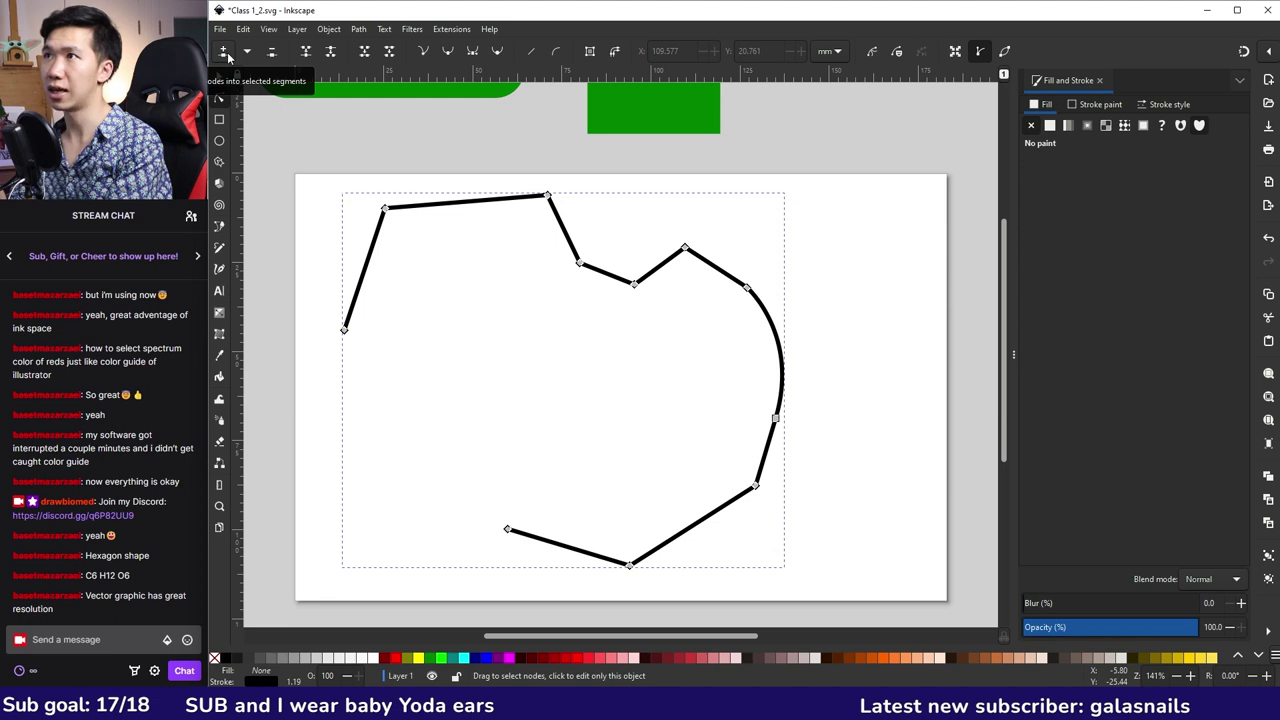
drag(574, 177, 370, 230)
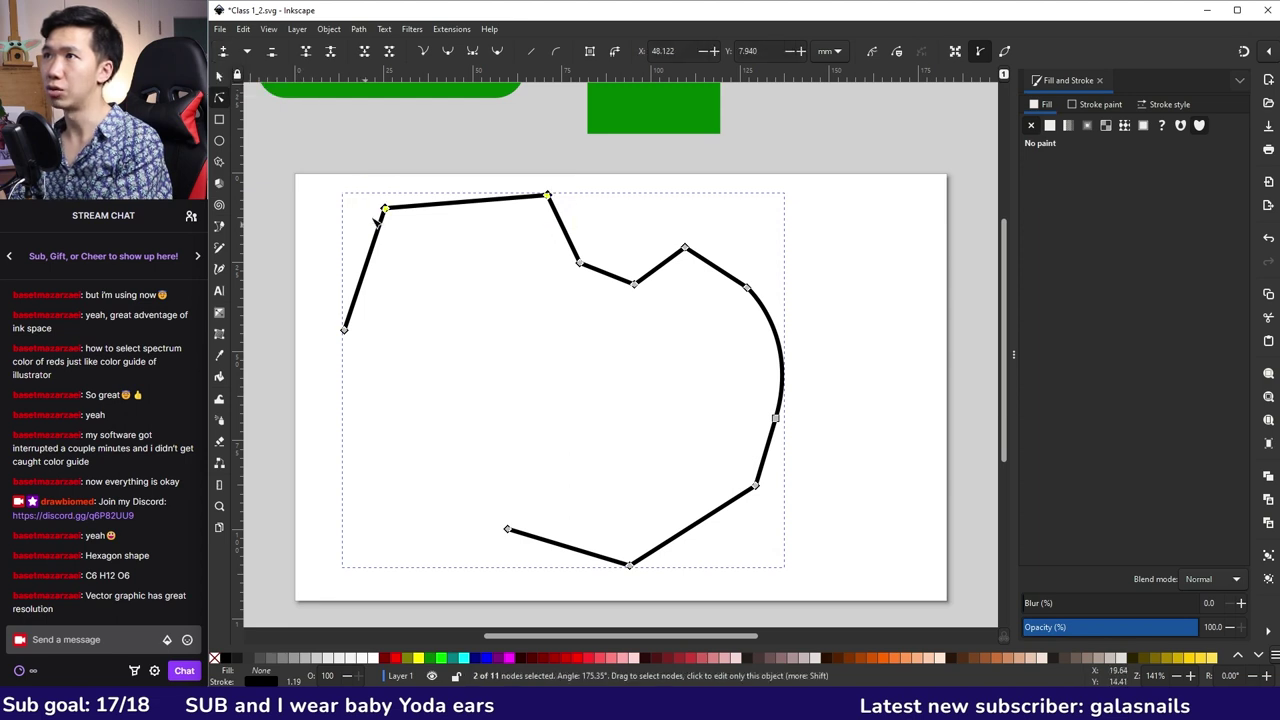
click(224, 57)
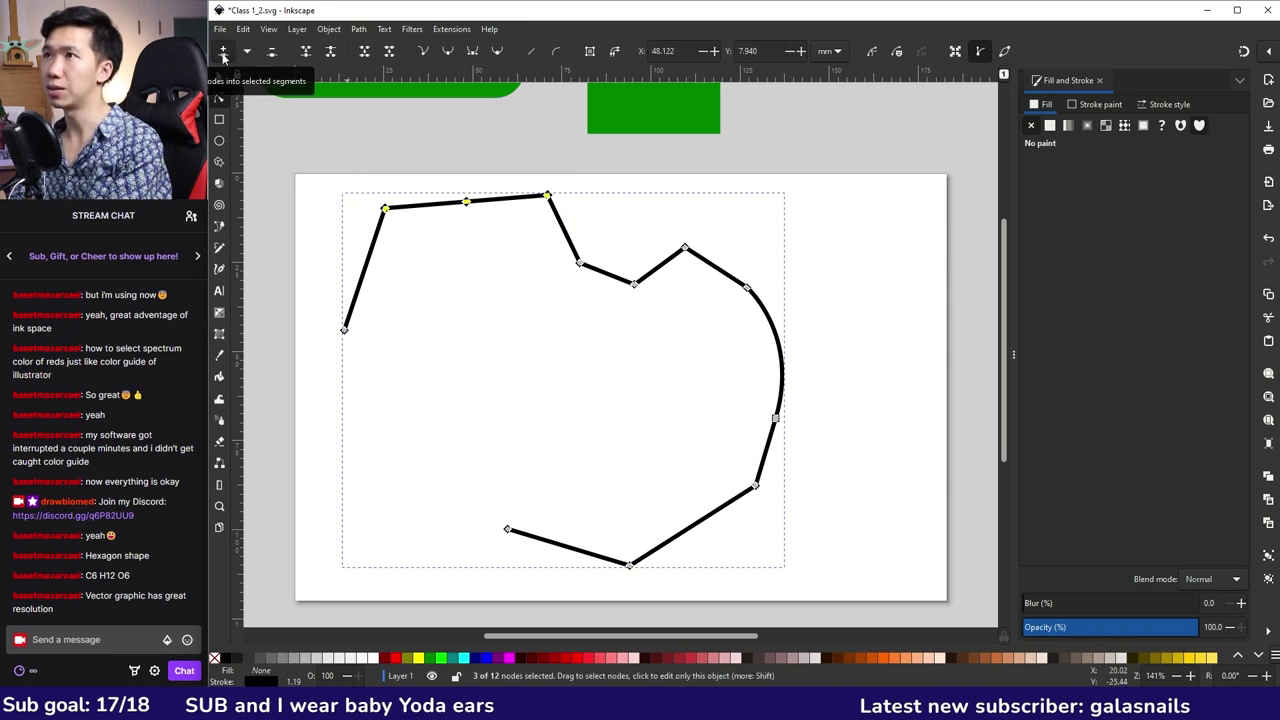
drag(466, 202, 468, 213)
key(ctrl+z)
key(ctrl+z)
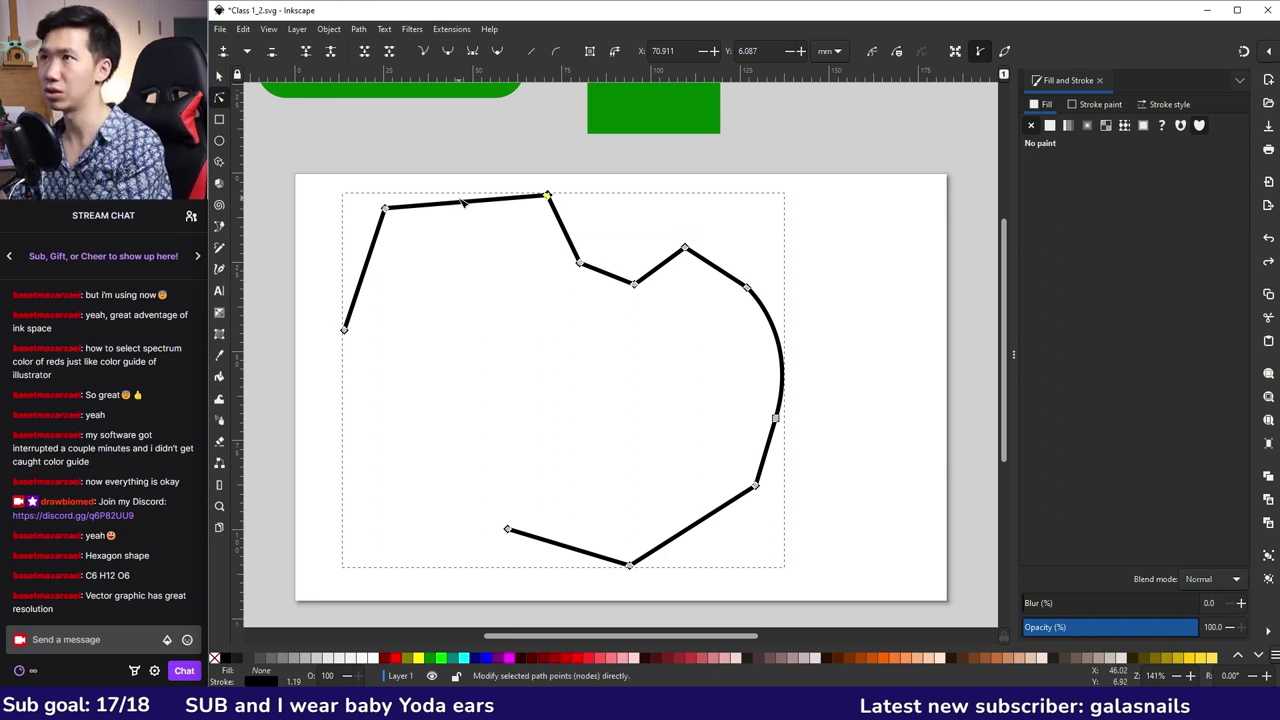
- Delete the corner node at the right end of the top segment and undo the deletion
click(269, 56)
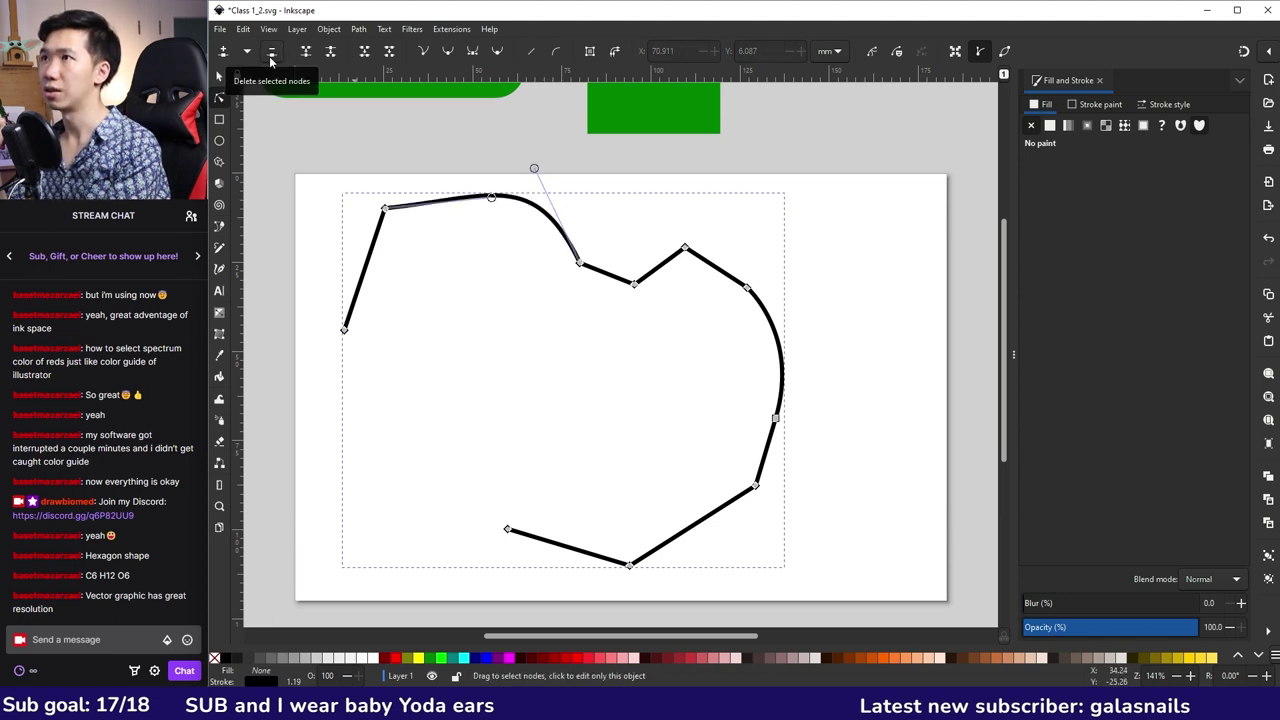
key(ctrl+z)
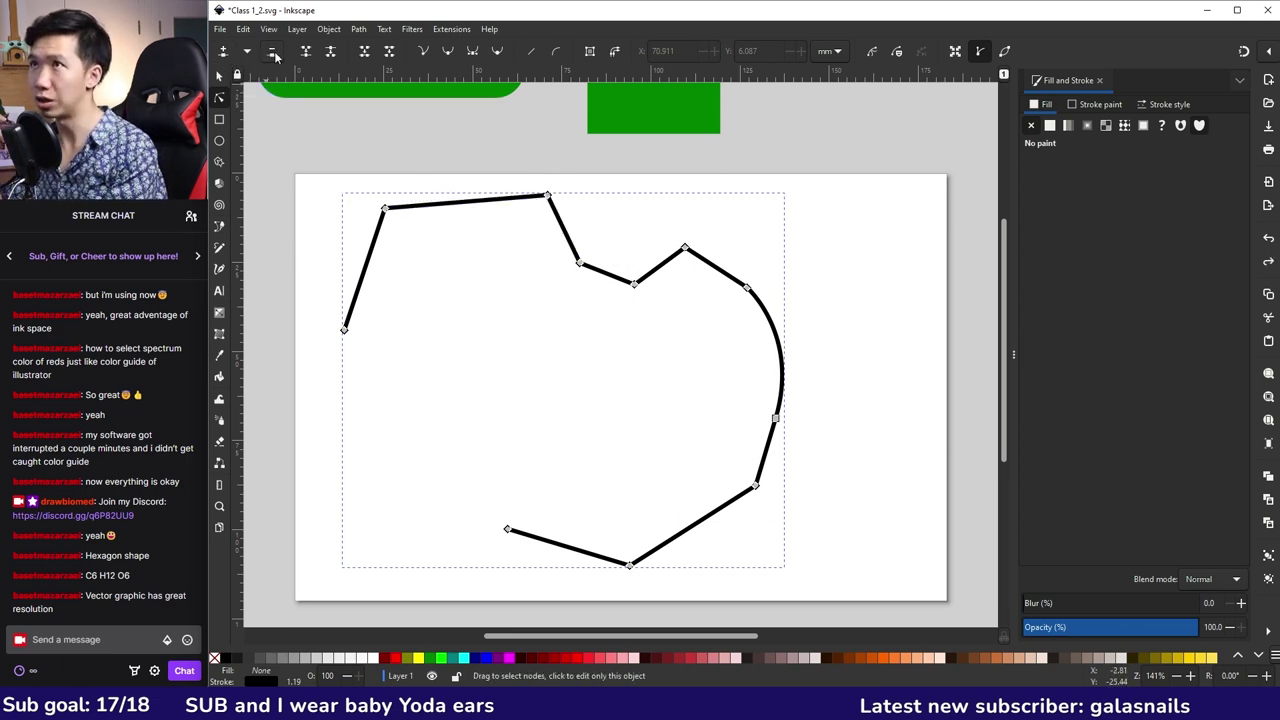
- Add a node directly on the top segment, move it to about X 46.8, Y 12.4 mm, delete it and undo these edits
double_click(460, 204)
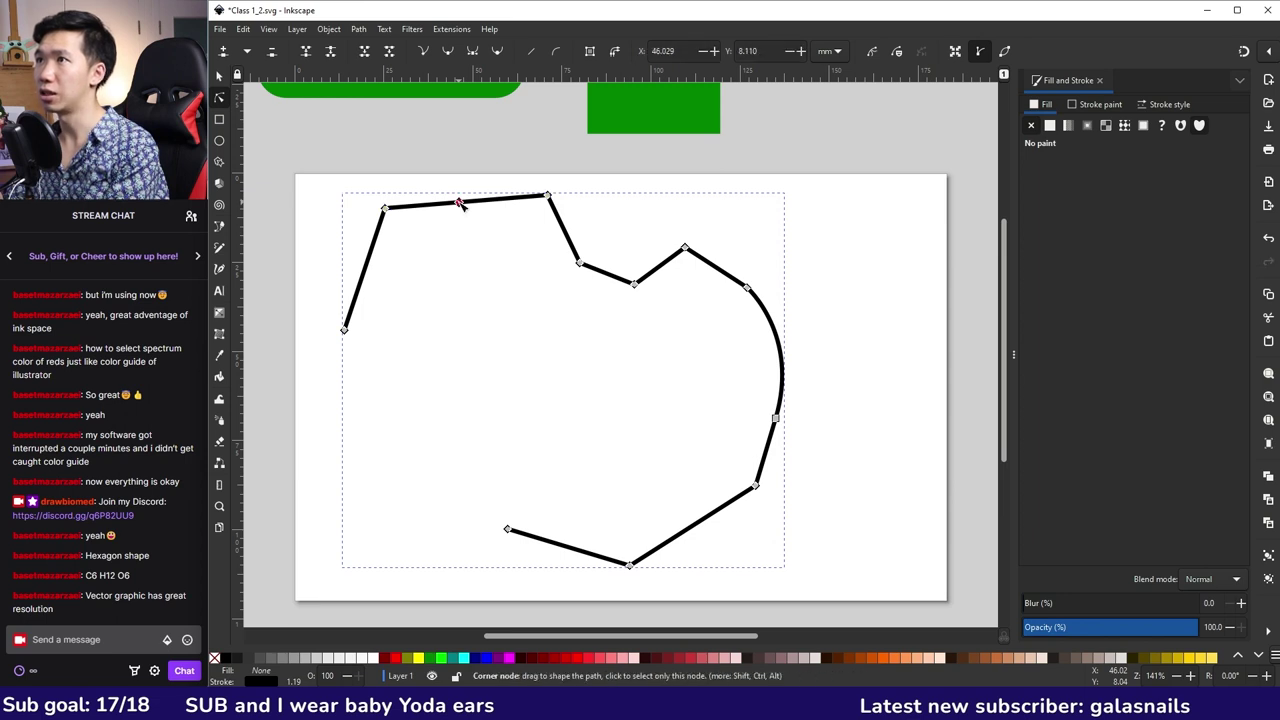
mouse_move(460, 204)
mouse_down()
mouse_move(467, 231)
mouse_move(462, 219)
mouse_up()
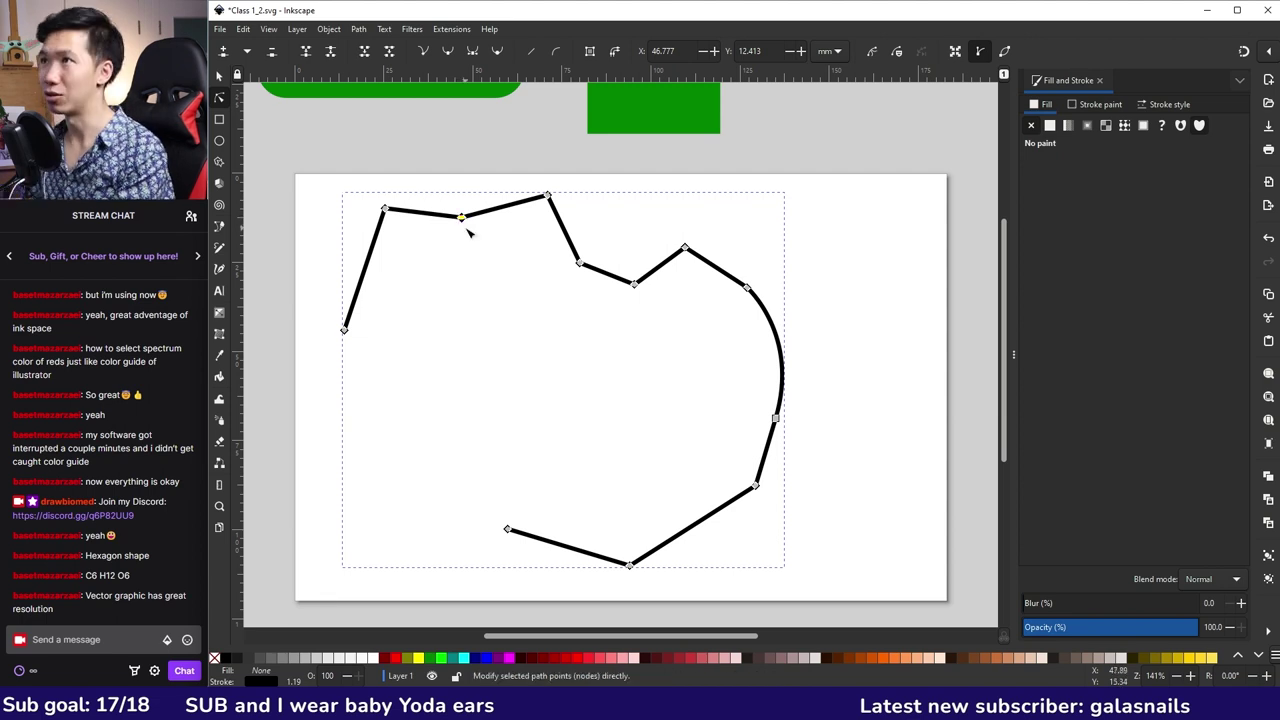
key(Delete)
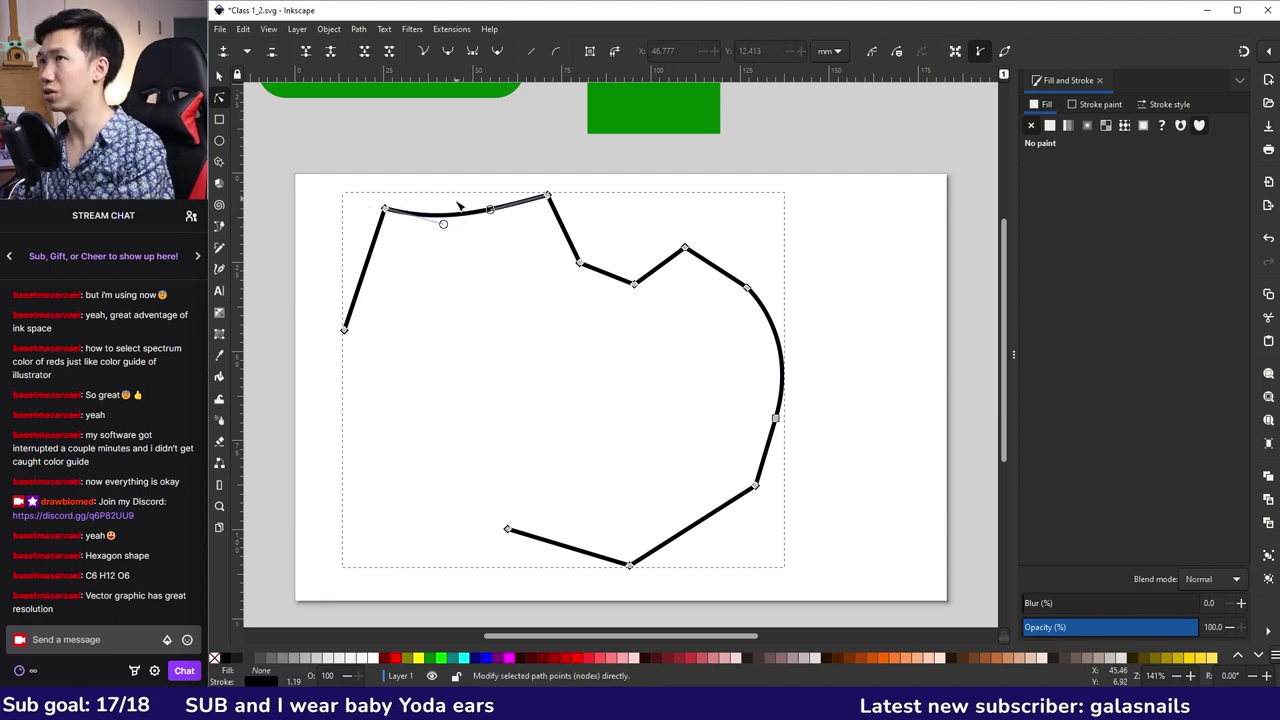
key(ctrl+z)
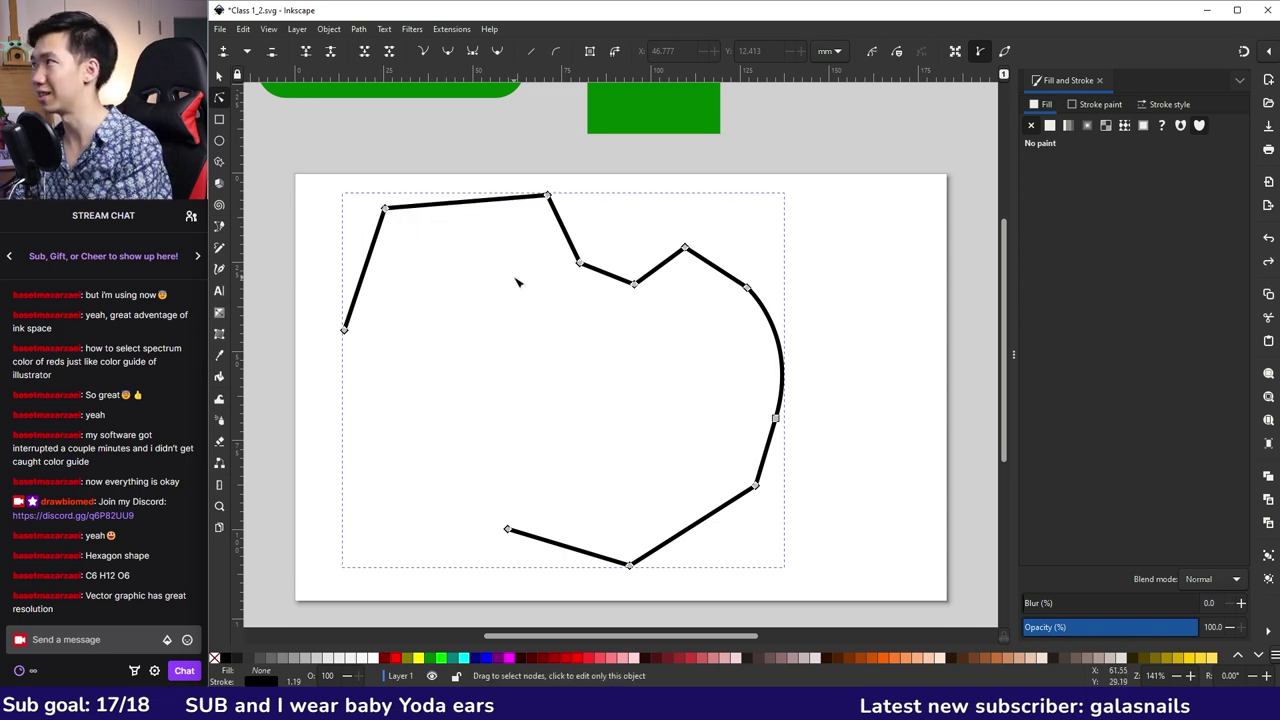
- Join the path's two open end nodes into one and place it at about X 34.4, Y 74.3 mm
key(Tab)
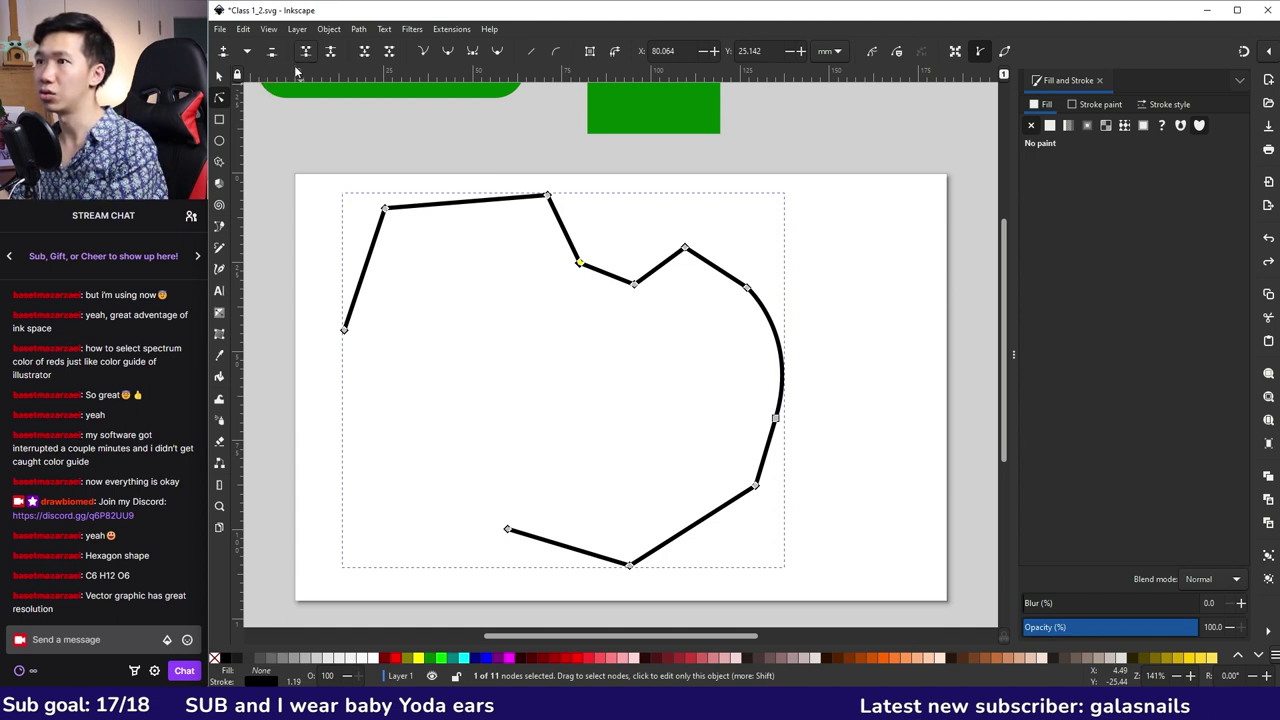
drag(305, 566, 536, 298)
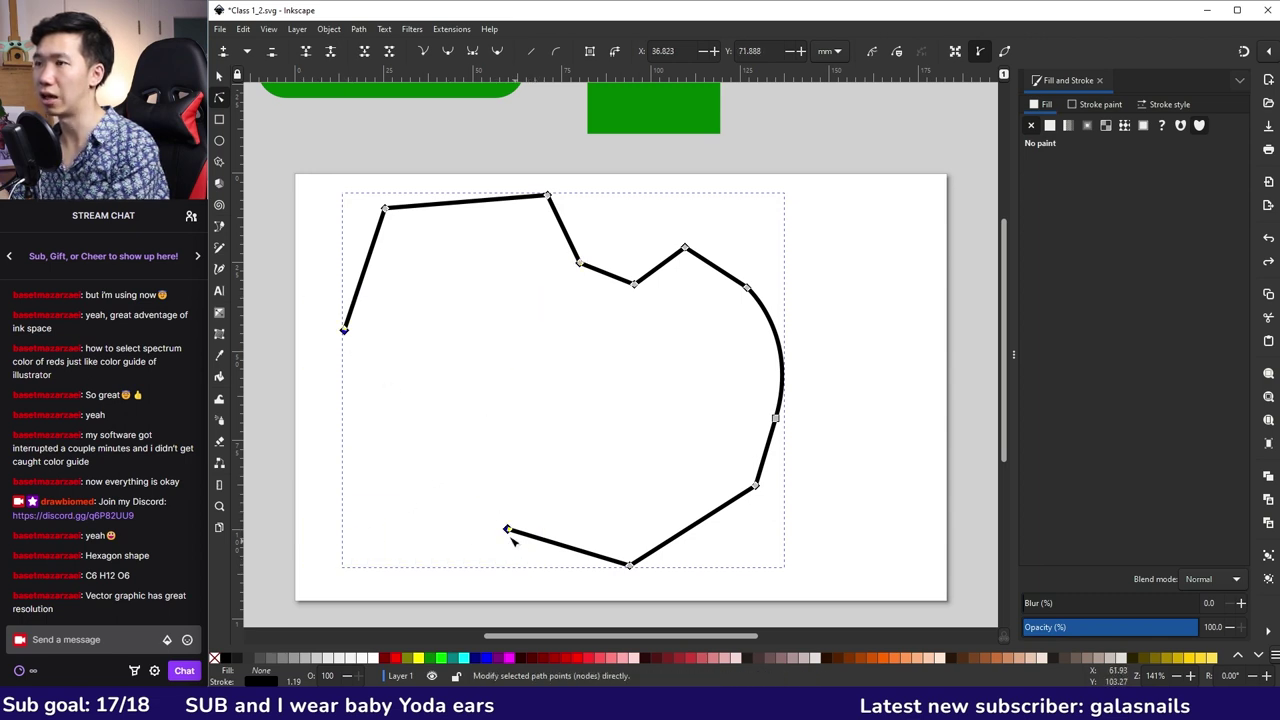
click(309, 52)
drag(427, 432, 417, 438)
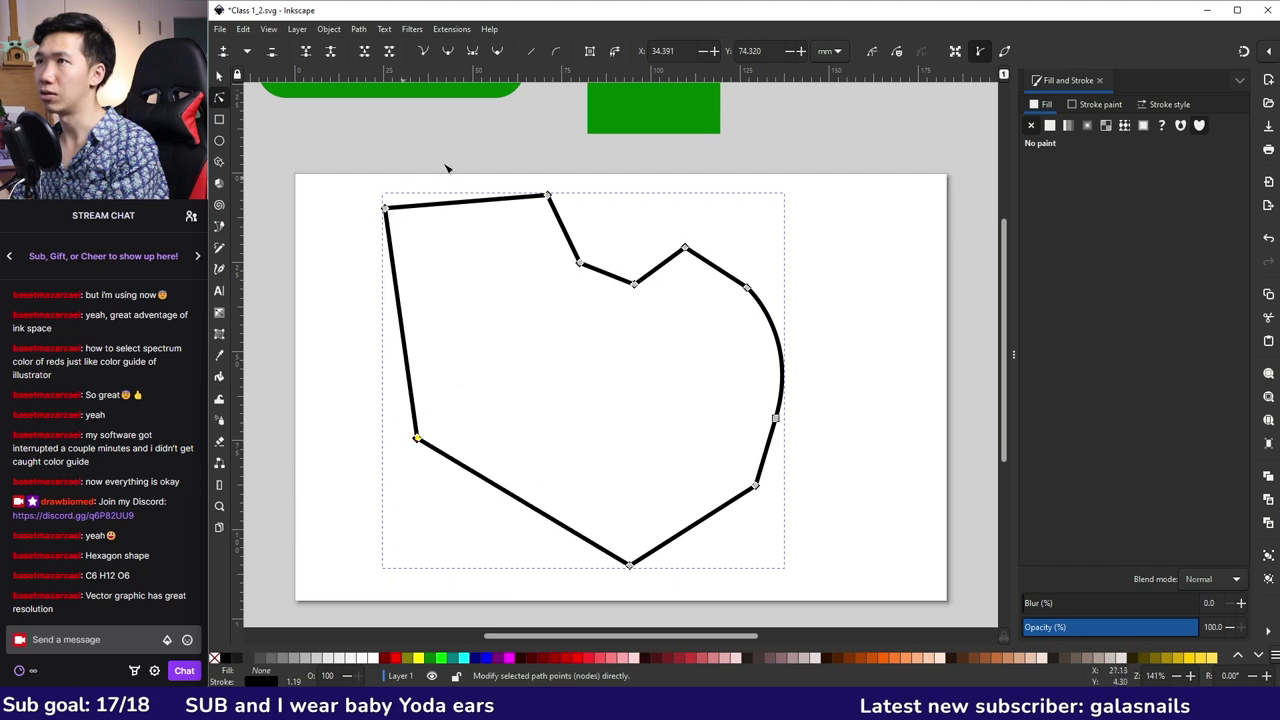
- Fill the closed shape with pure red, RGBA ff0000ff, and deselect it
click(581, 663)
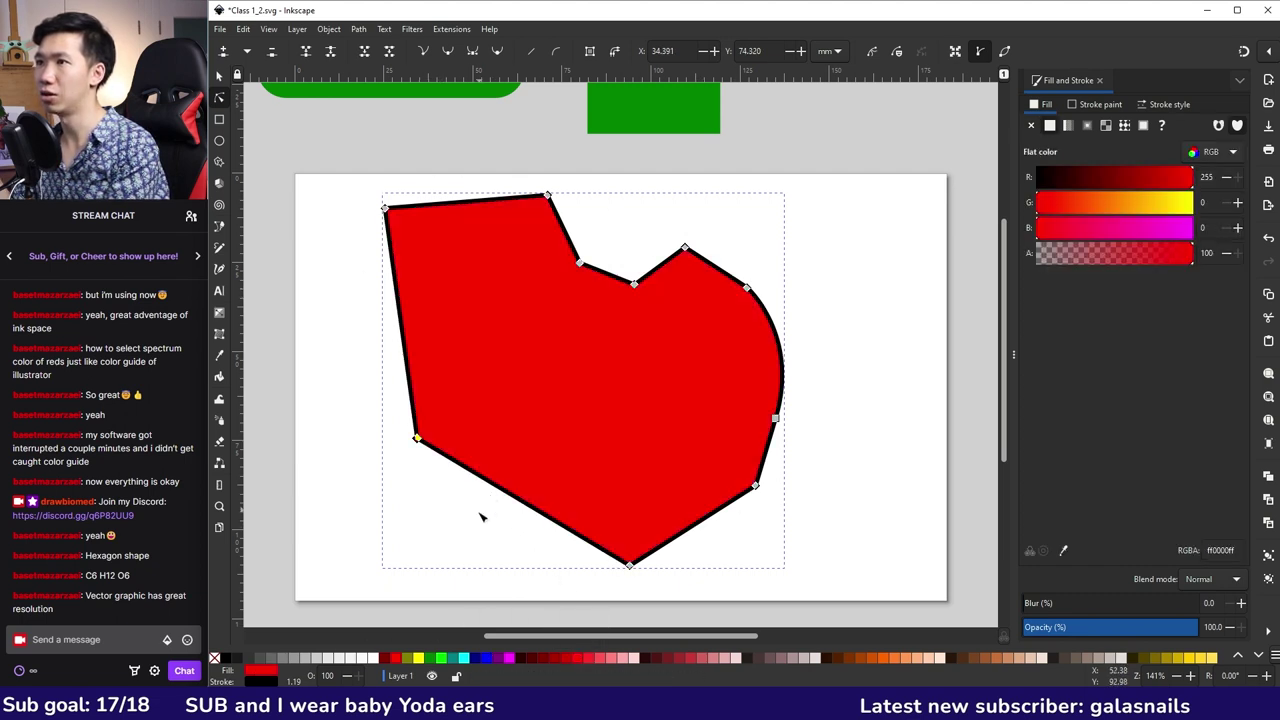
click(438, 454)
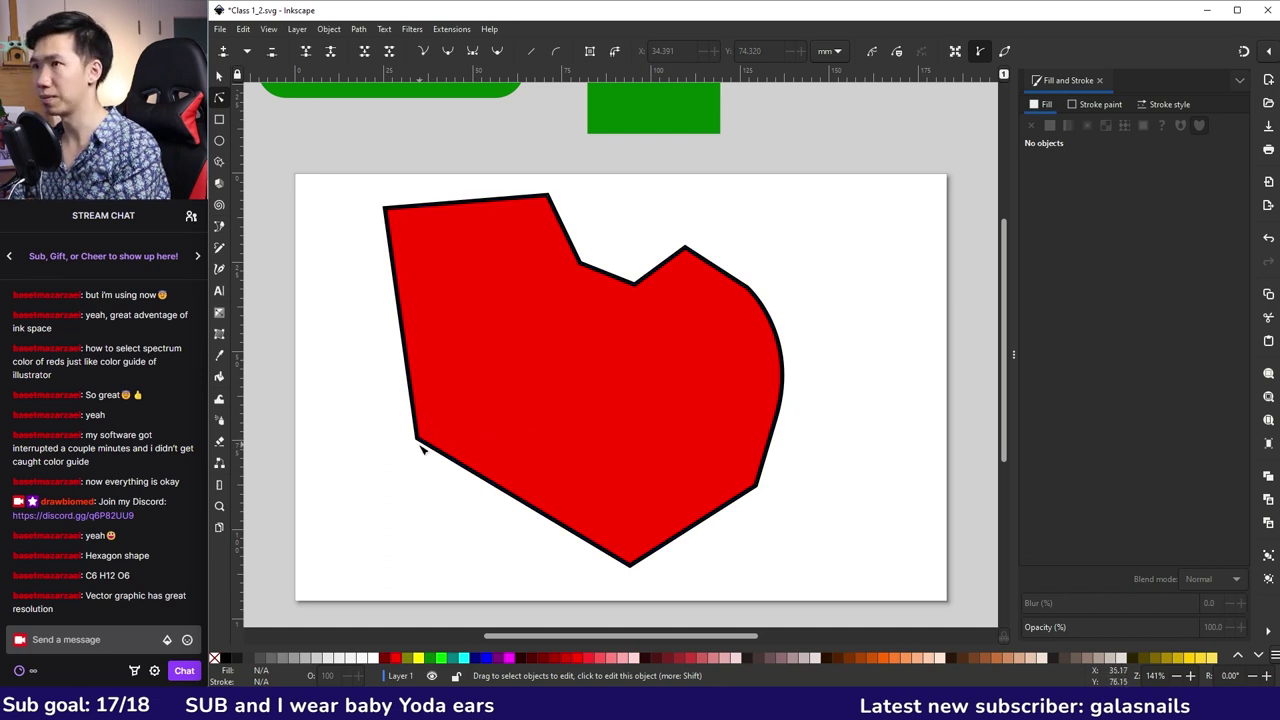
- Break the path at its lower-left node and move the ends to about X 21.9, Y 52.4 mm and X 43.7, Y 105.9 mm
click(419, 442)
click(417, 438)
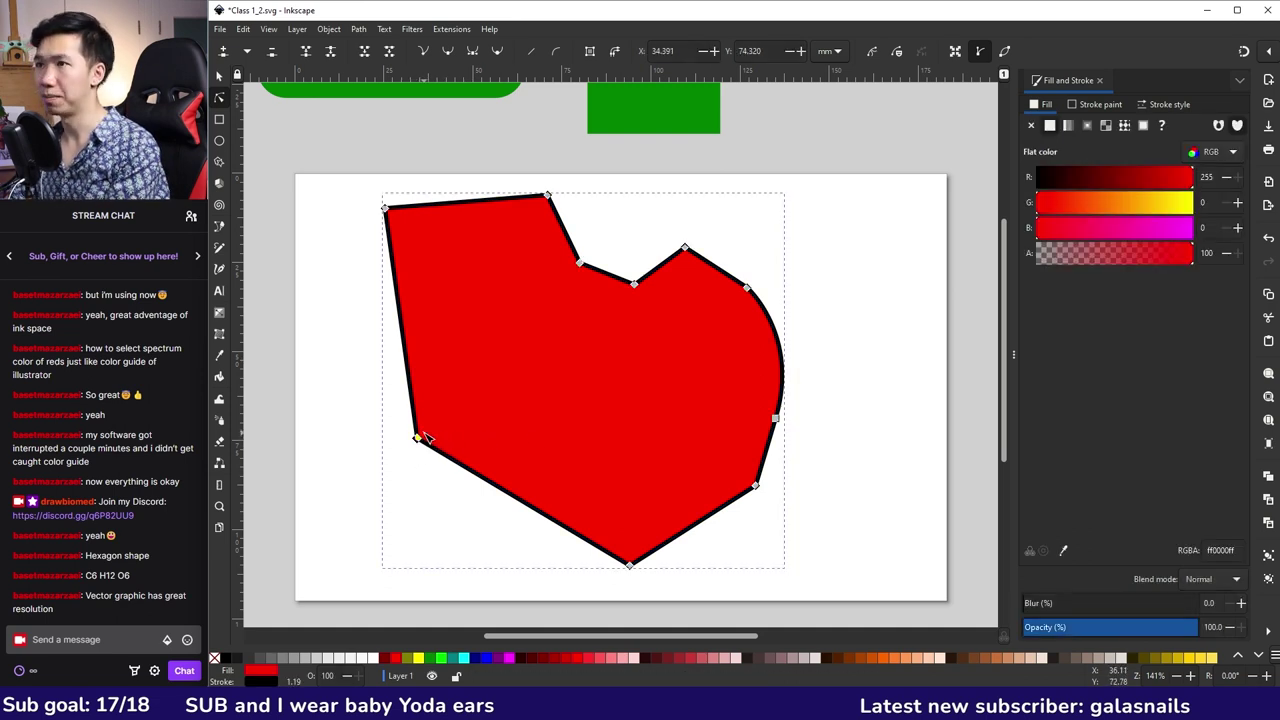
click(335, 52)
drag(417, 438, 372, 360)
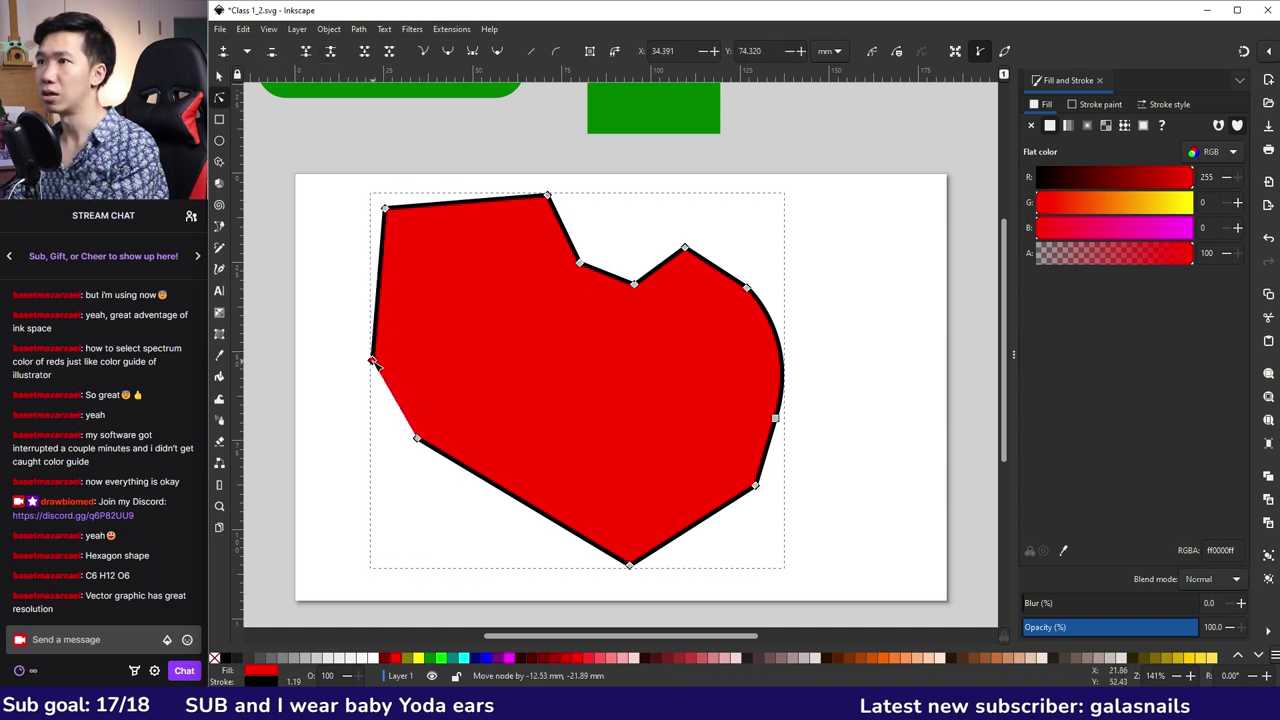
drag(417, 438, 450, 550)
key(Escape)
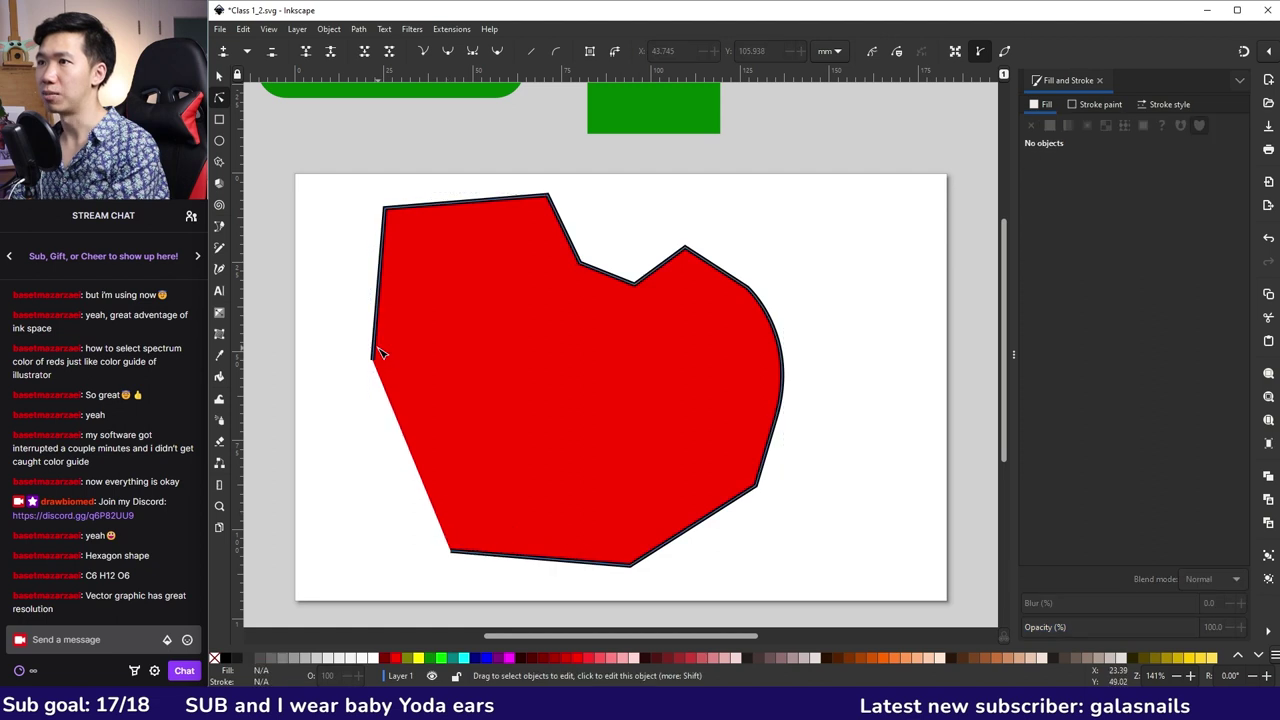
- Shift the red shape's lower open end node to about X 42.6, Y 105.9 mm and deselect the path
click(378, 364)
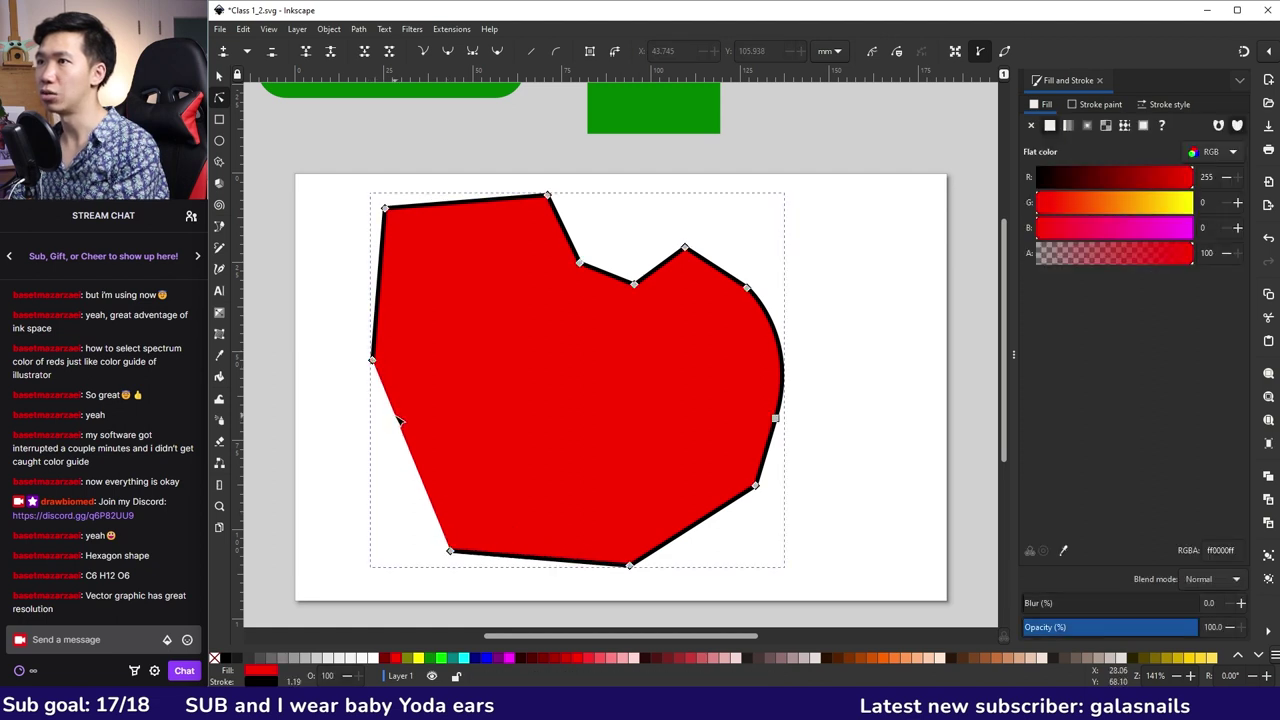
click(368, 184)
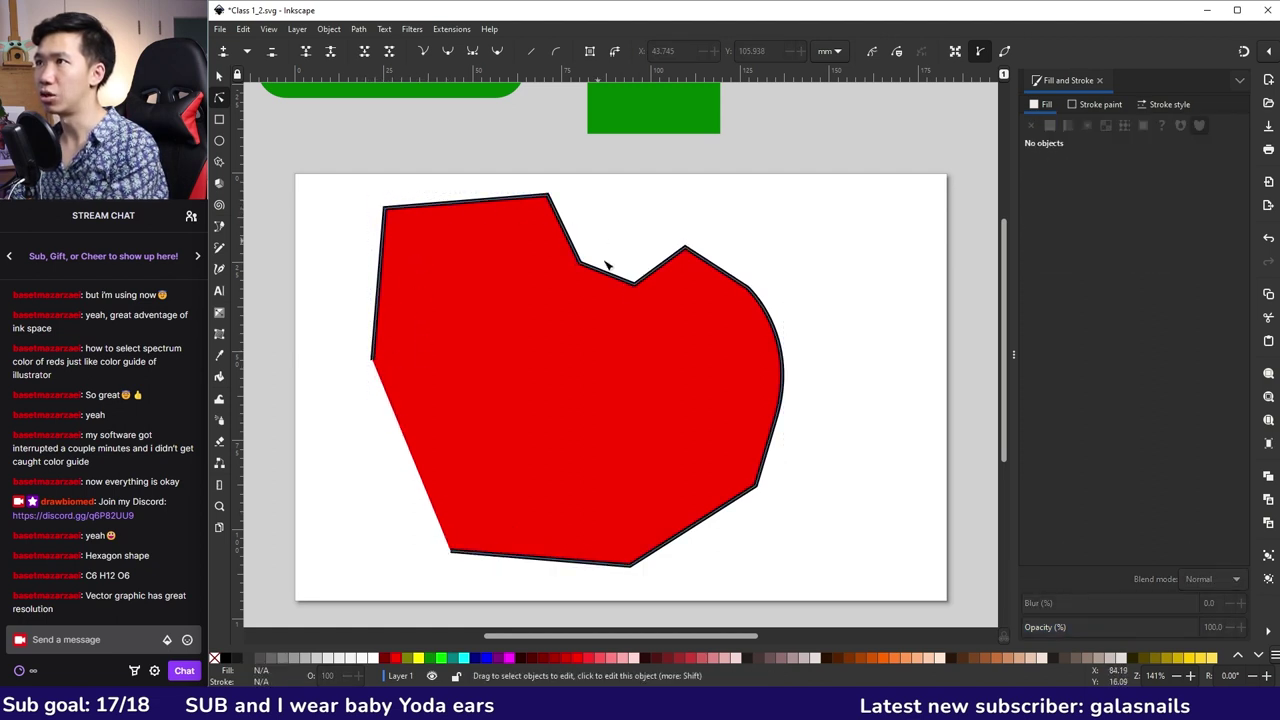
click(453, 553)
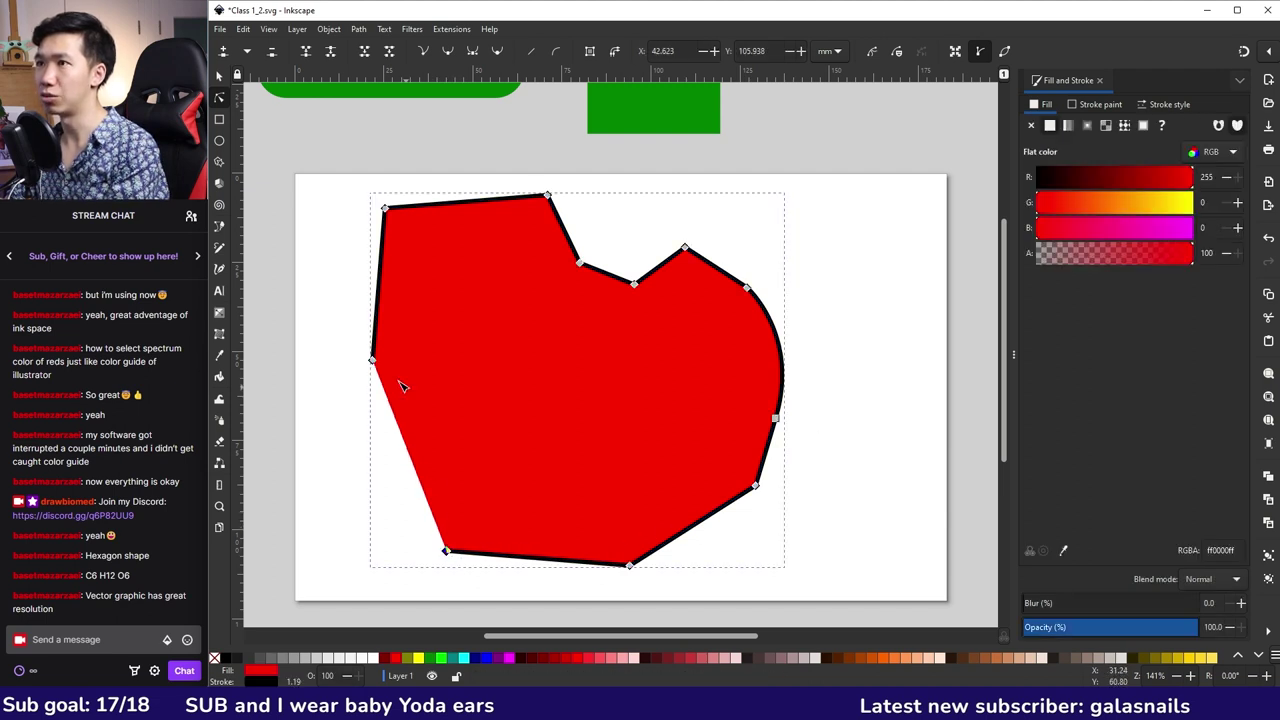
key(Escape)
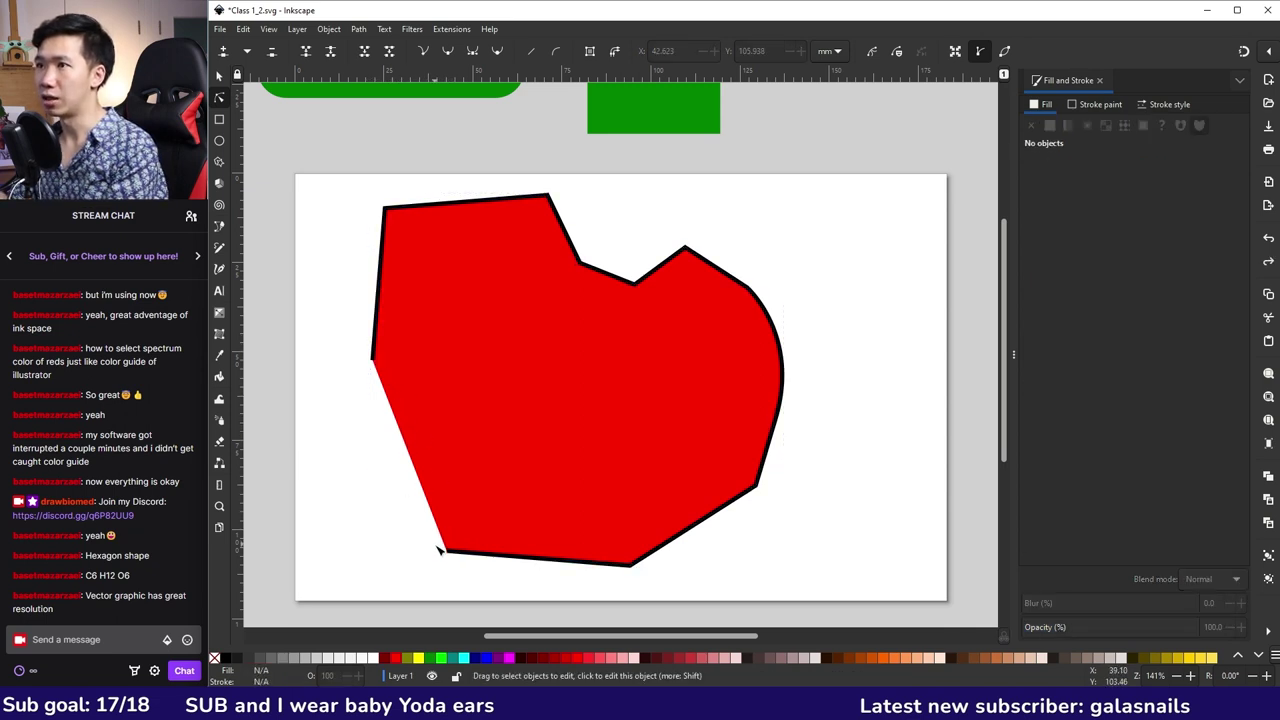
- Select the two open end nodes and join them with a new straight segment to close the outline
drag(349, 580, 378, 515)
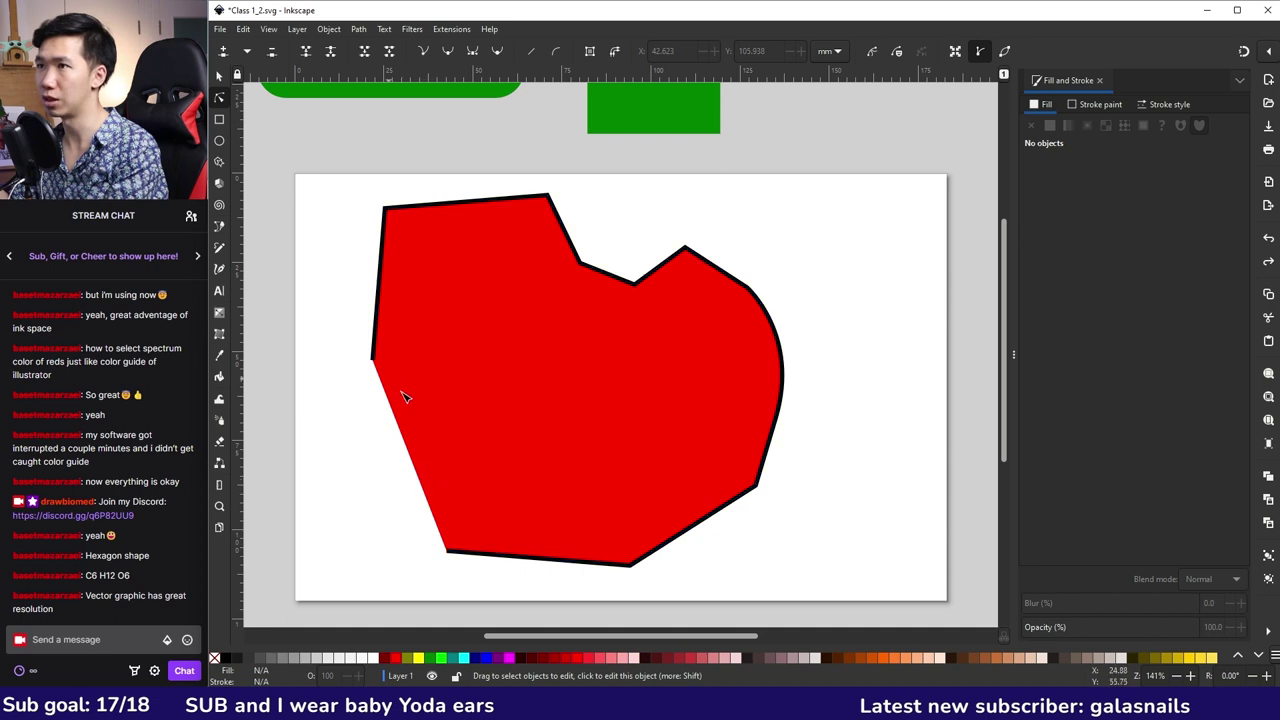
drag(366, 590, 445, 430)
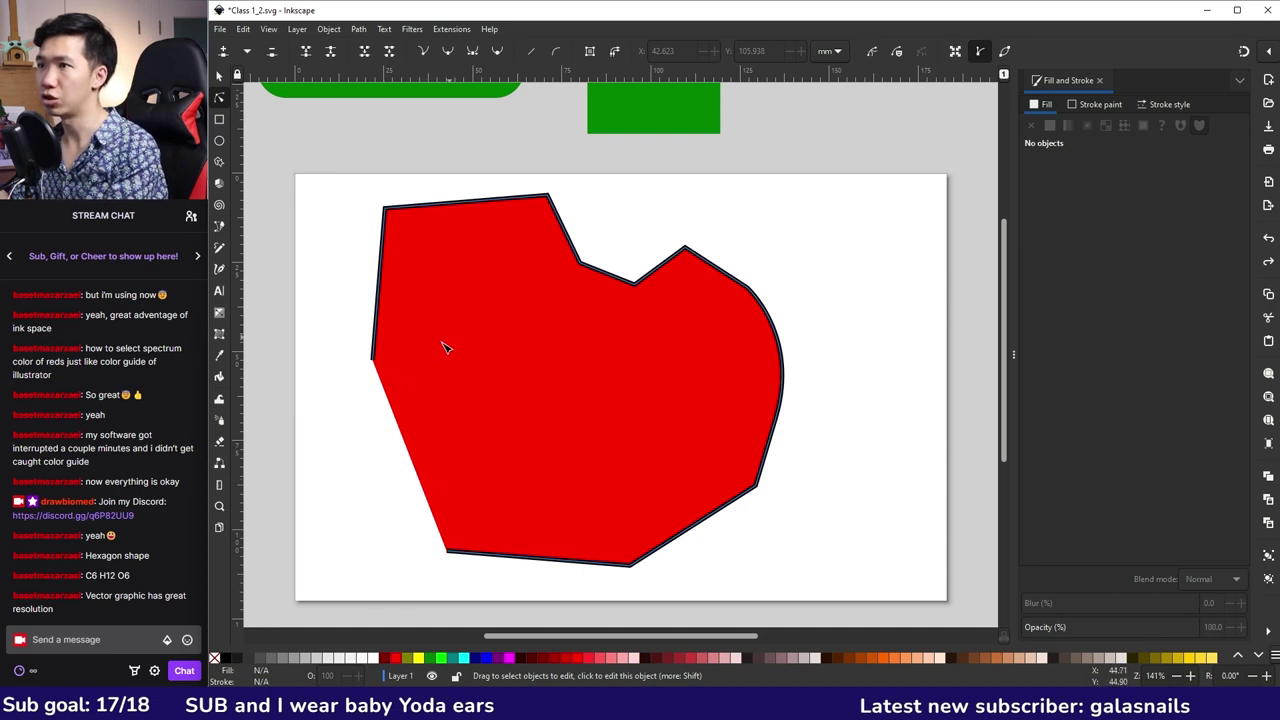
click(370, 350)
drag(368, 587, 470, 352)
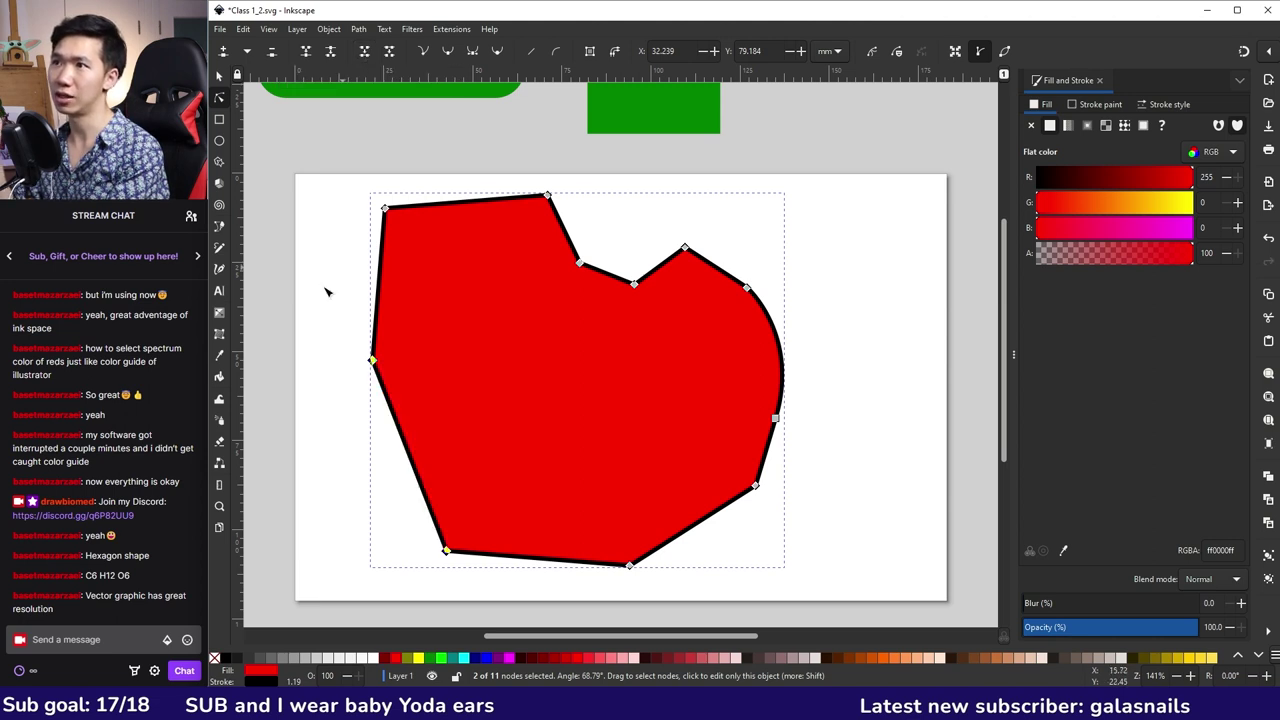
click(376, 368)
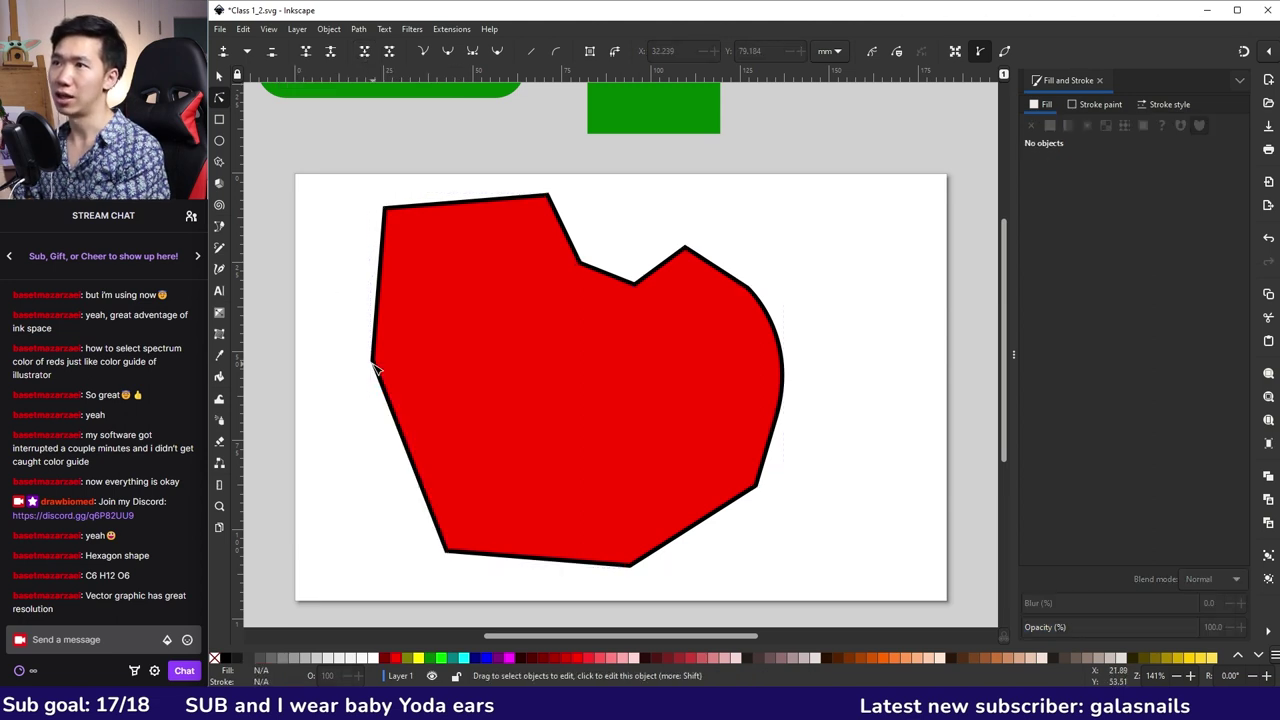
click(460, 533)
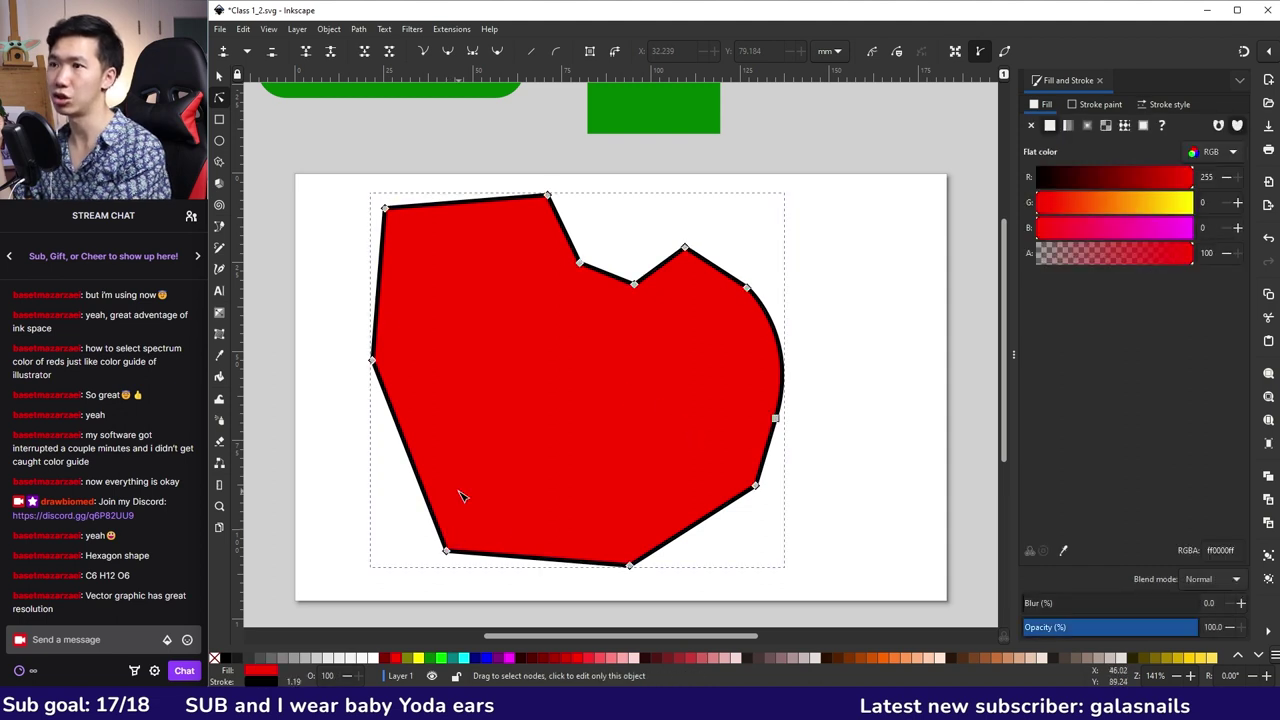
- Delete the straight segment between the two lower-left nodes of the red shape to reopen its outline
drag(336, 570, 480, 355)
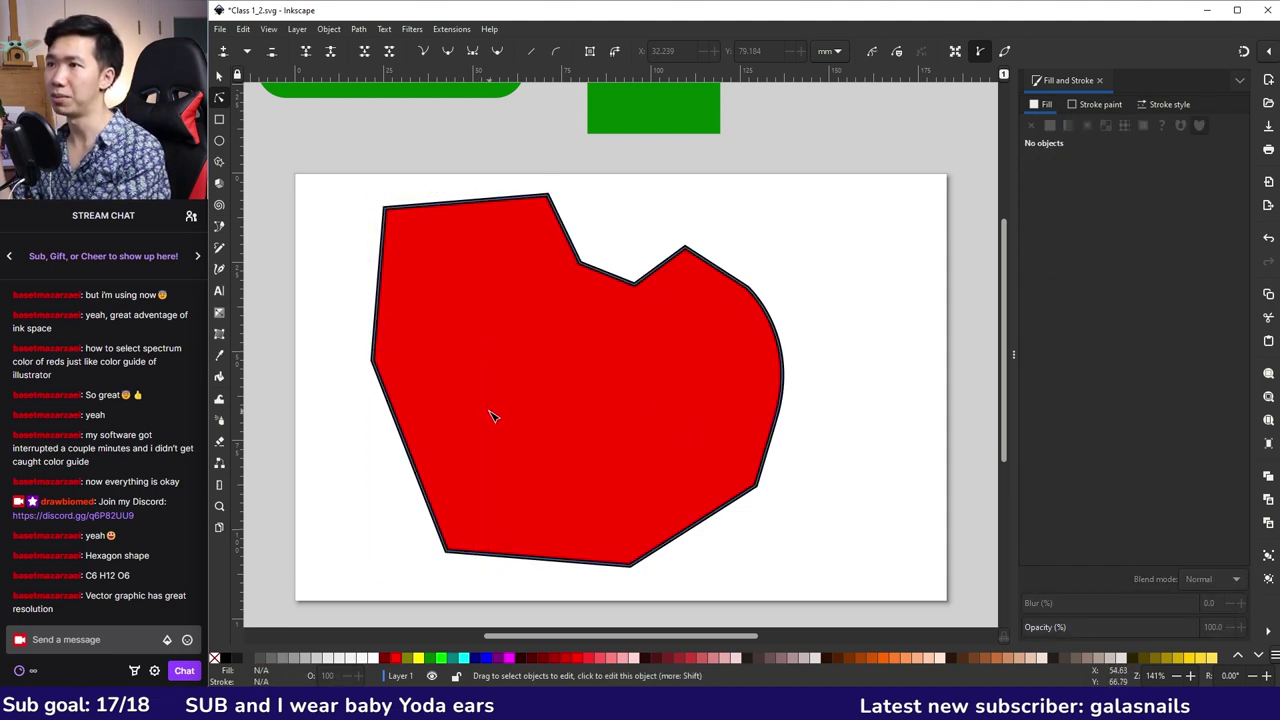
click(390, 52)
click(386, 148)
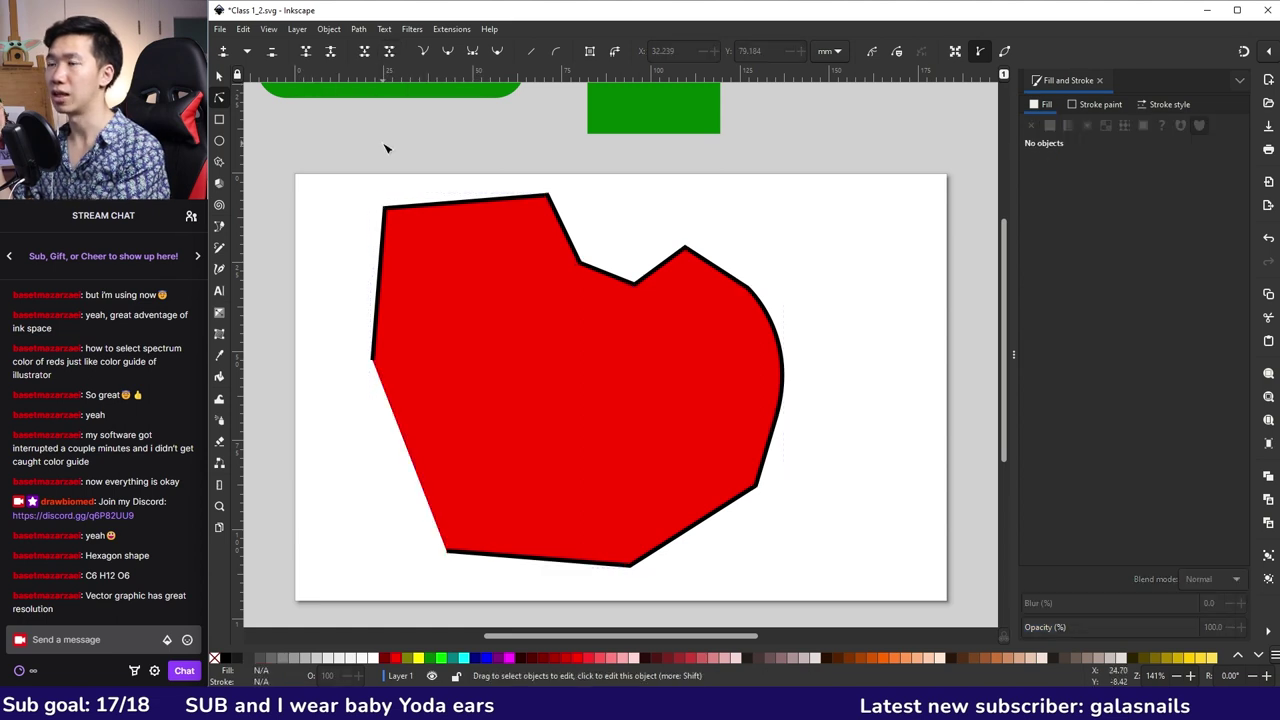
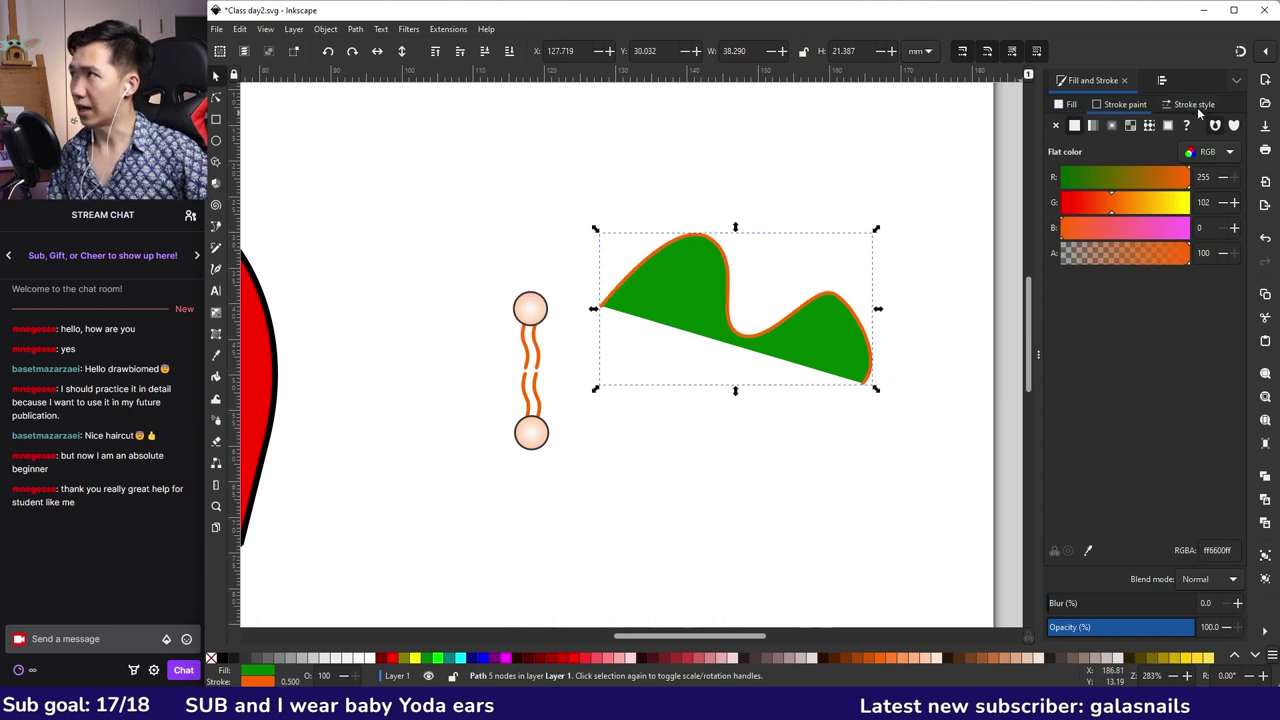
- Remove the green fill from the wavy orange-stroked path and thicken its stroke to 0.9 mm
click(1194, 104)
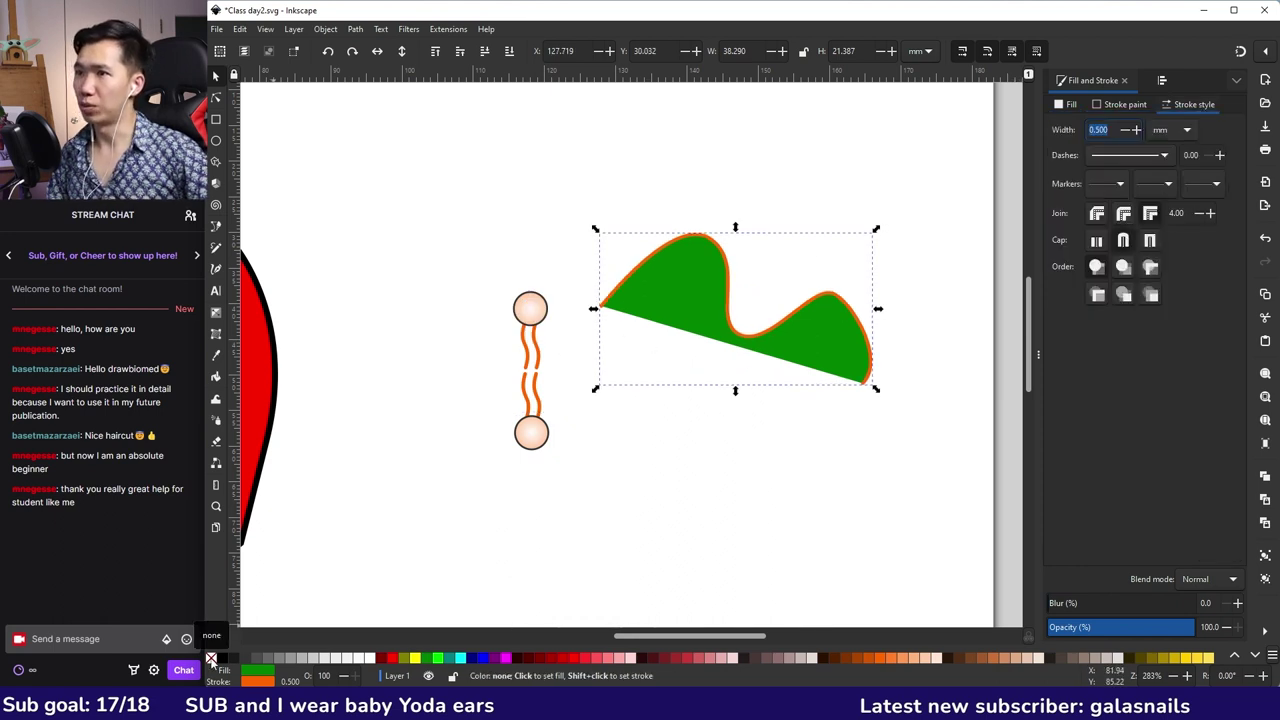
click(211, 659)
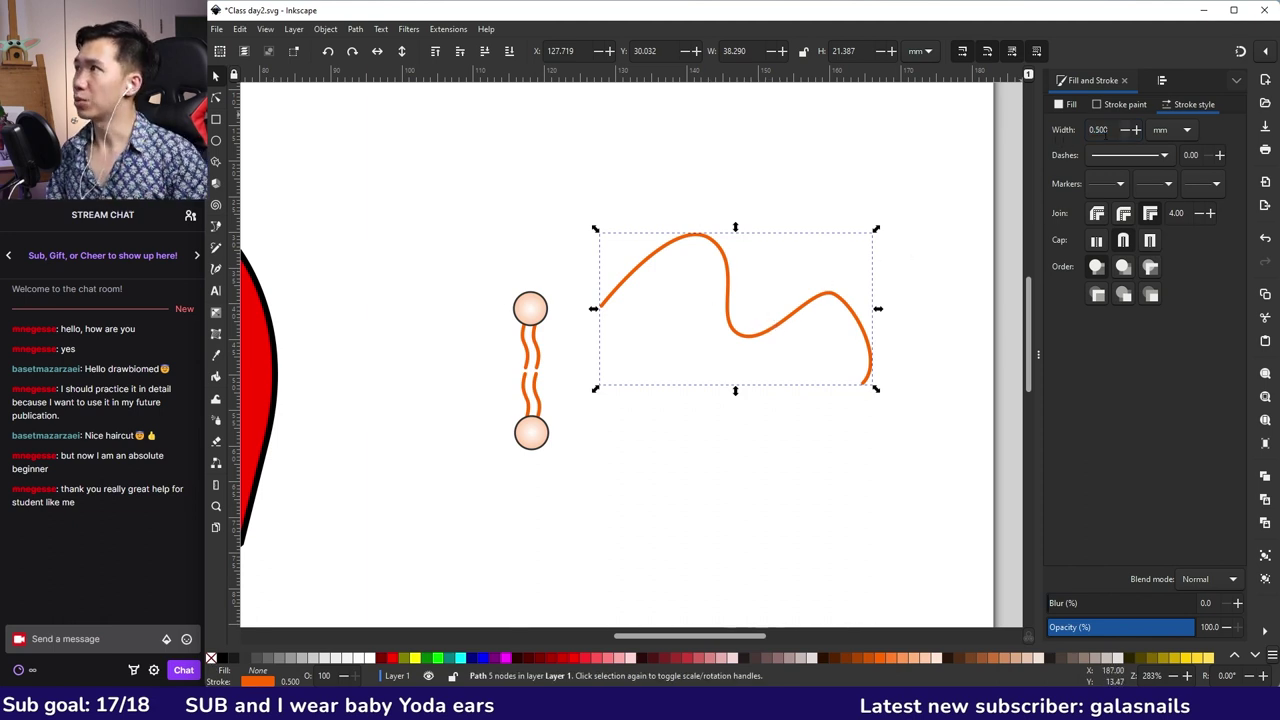
click(1137, 130)
click(1137, 130)
click(1137, 130)
click(1137, 130)
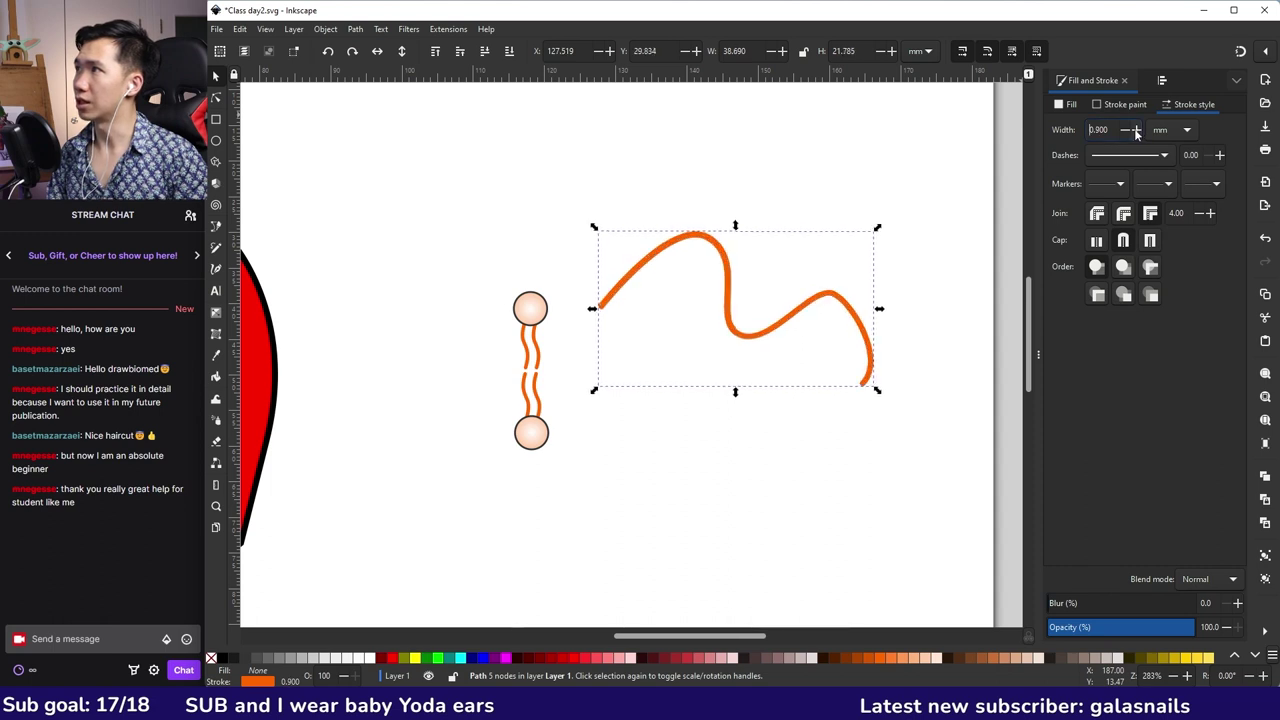
- Try thicker strokes on the wavy path, set its width to exactly 1 mm, and deselect it
click(1137, 130)
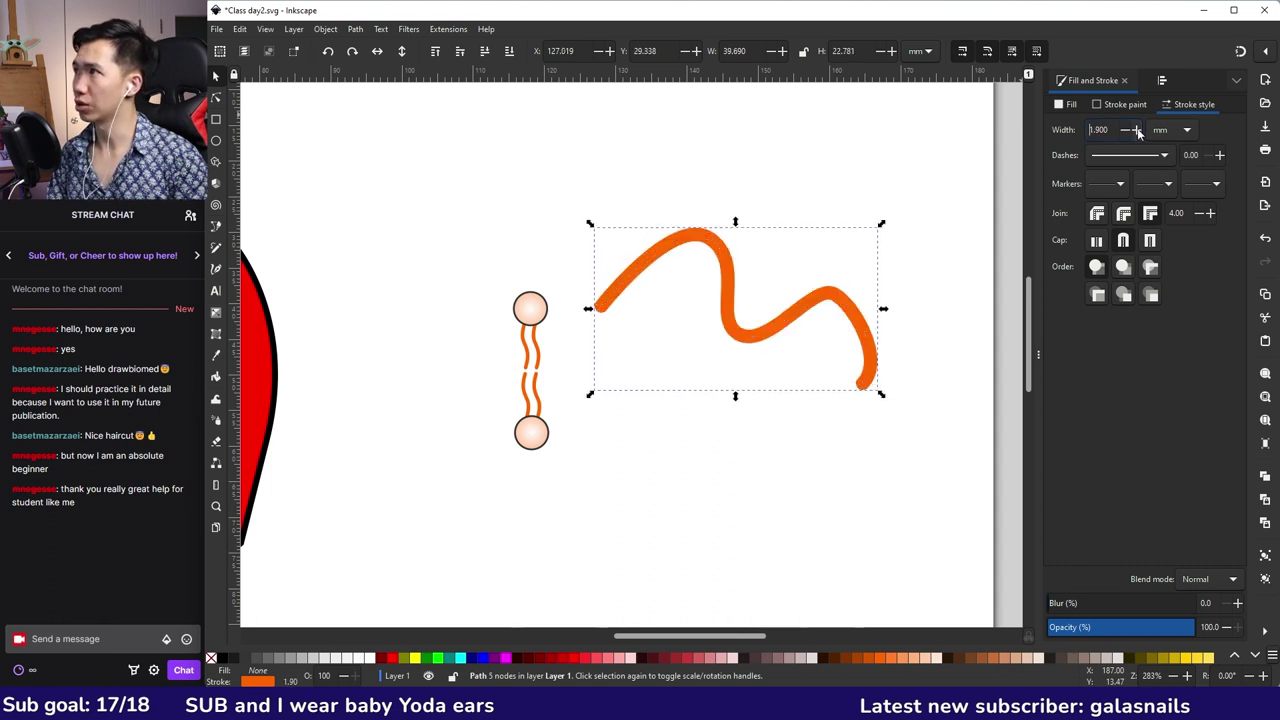
click(1137, 130)
click(1137, 130)
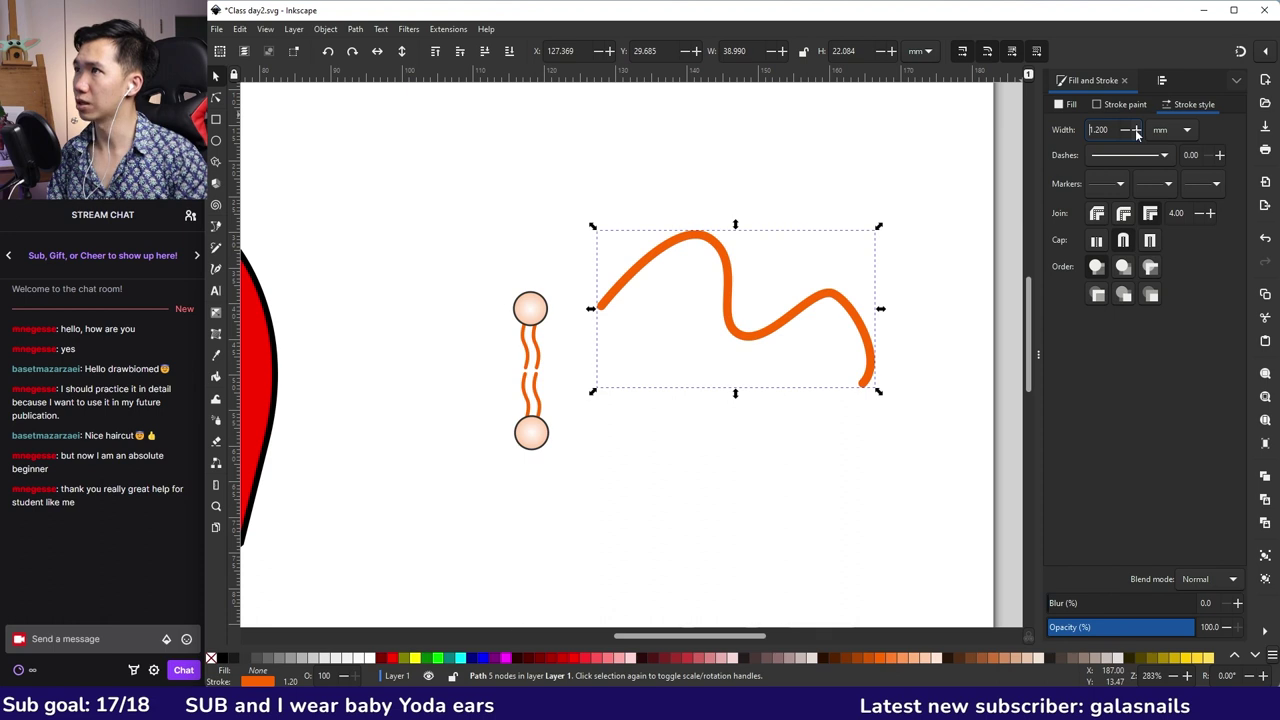
click(1126, 130)
click(1126, 130)
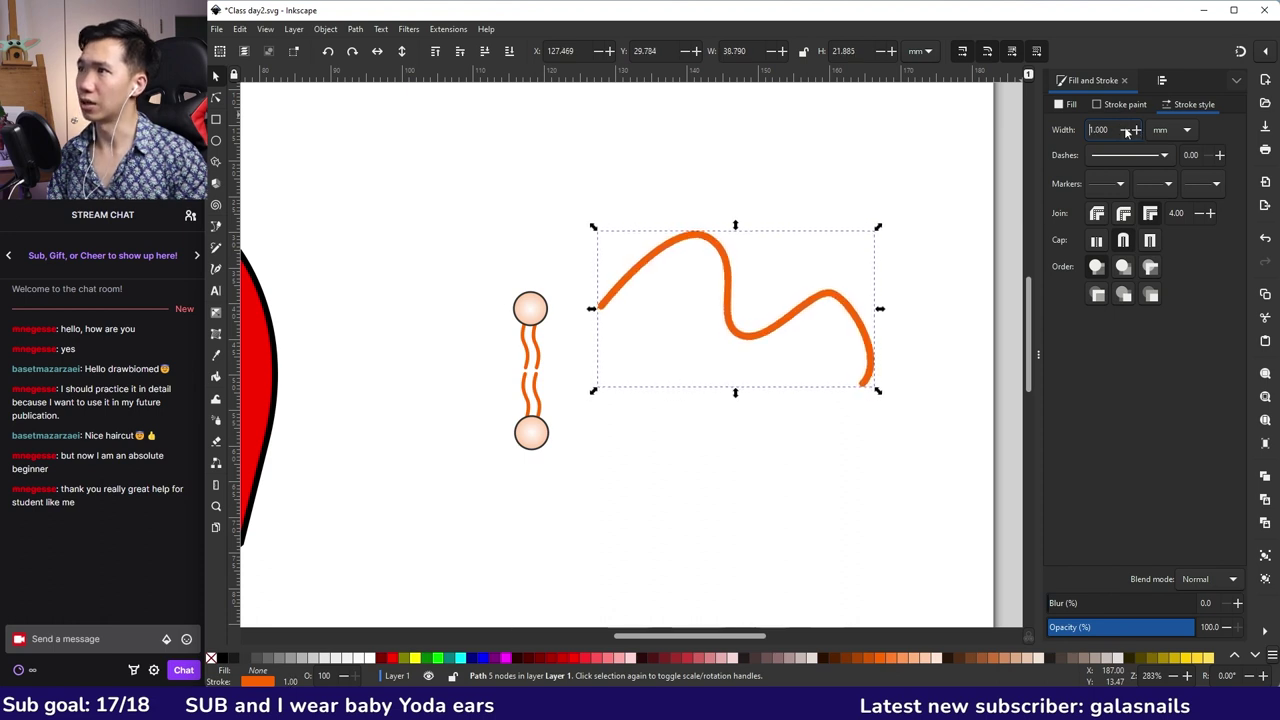
click(1126, 130)
key(ctrl+a)
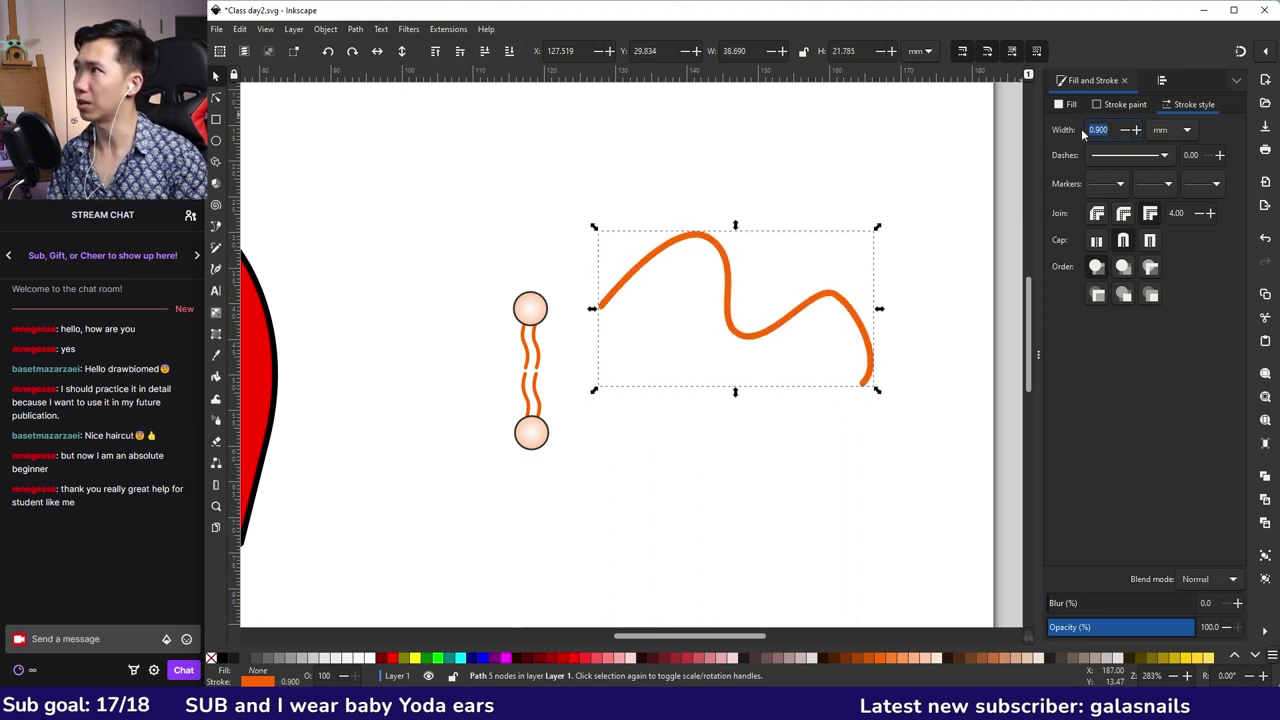
text(1)
key(Return)
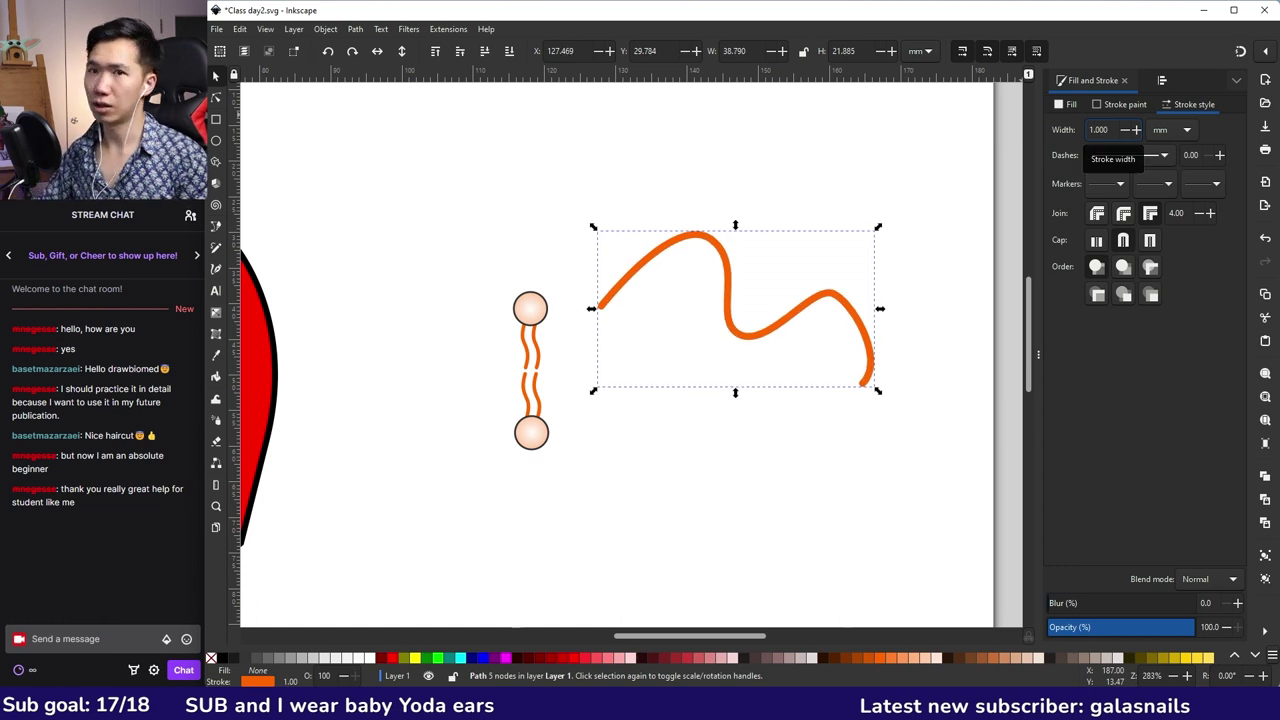
click(936, 263)
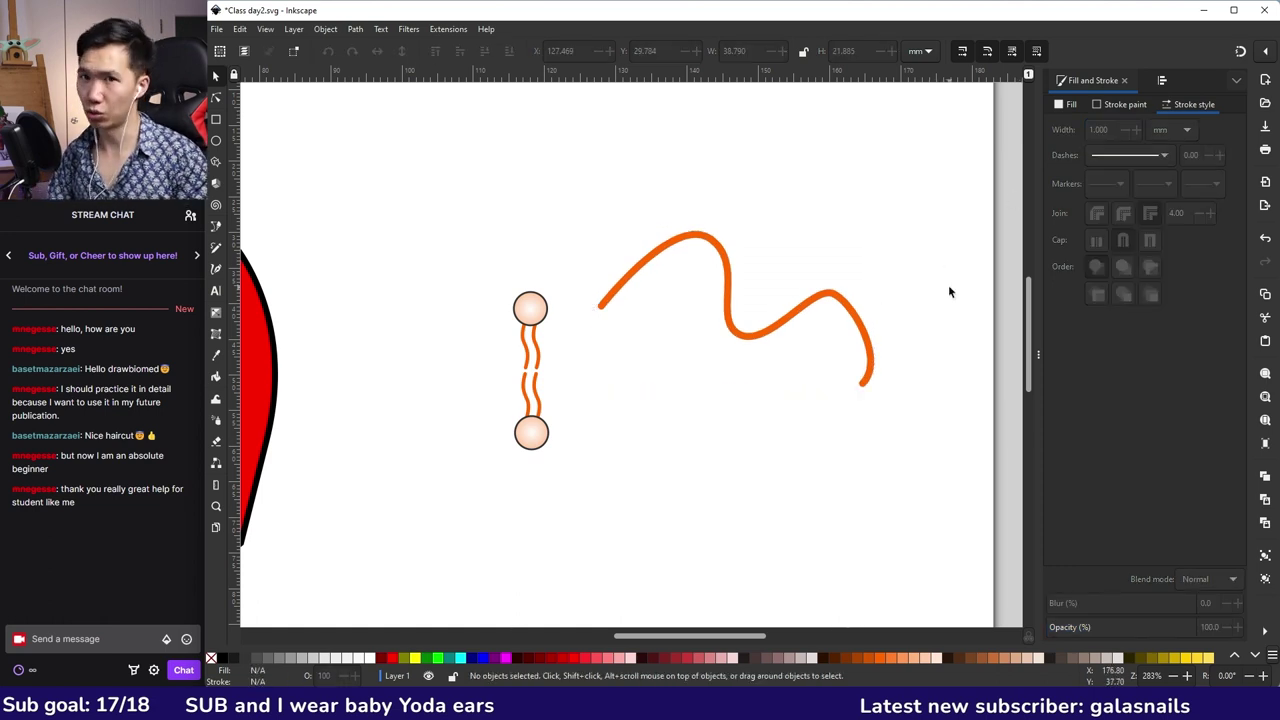
- Give the wavy path a dashed stroke, trying pattern 1 2 and settling on pattern 4 1
key(Tab)
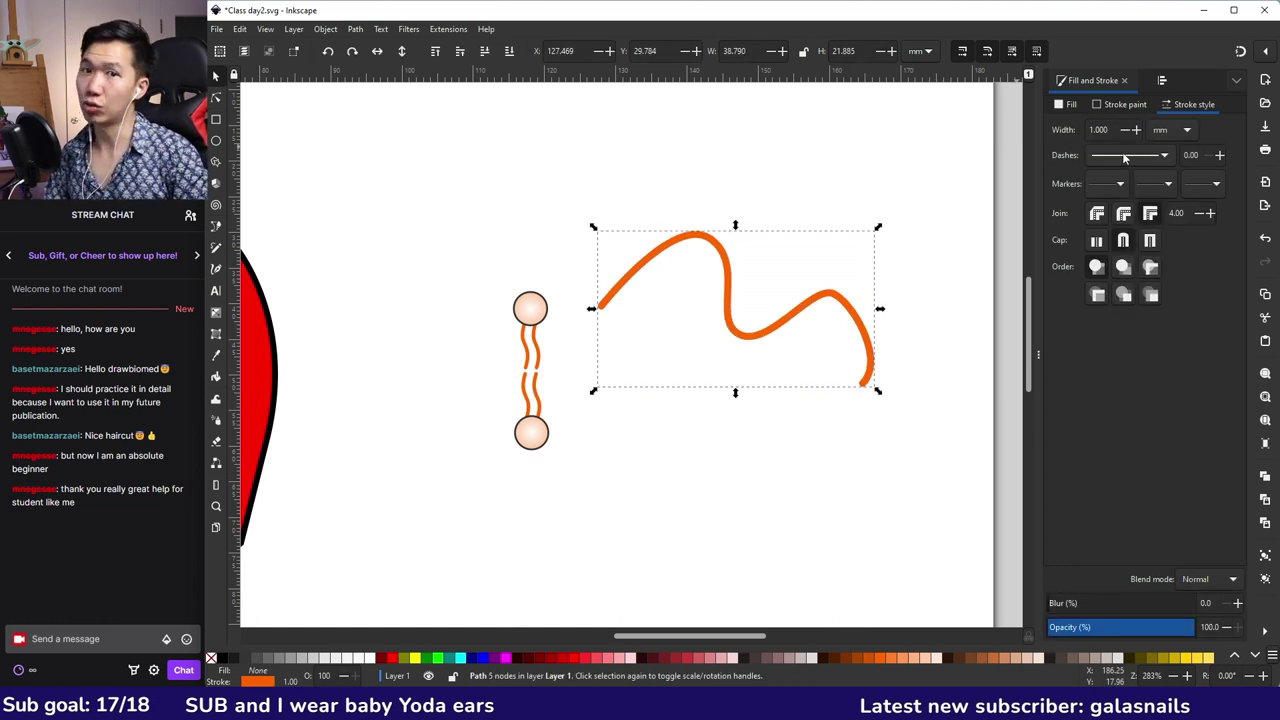
click(1163, 156)
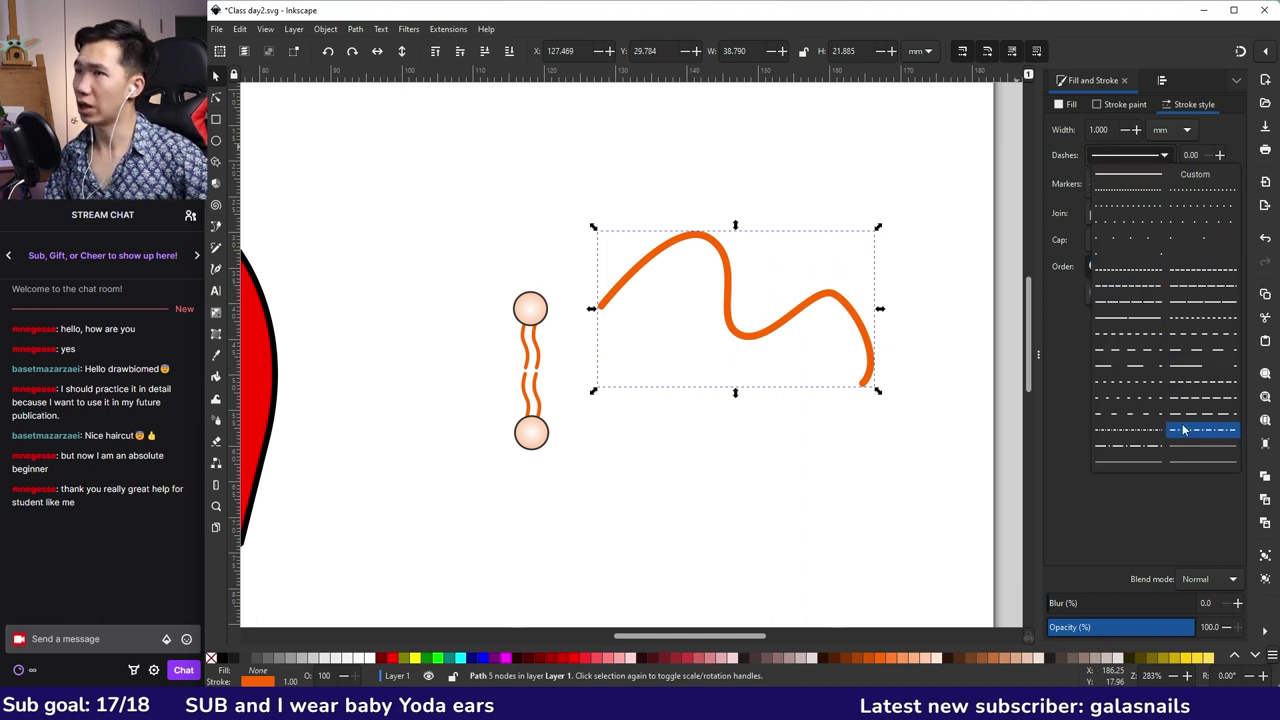
click(1128, 418)
click(790, 182)
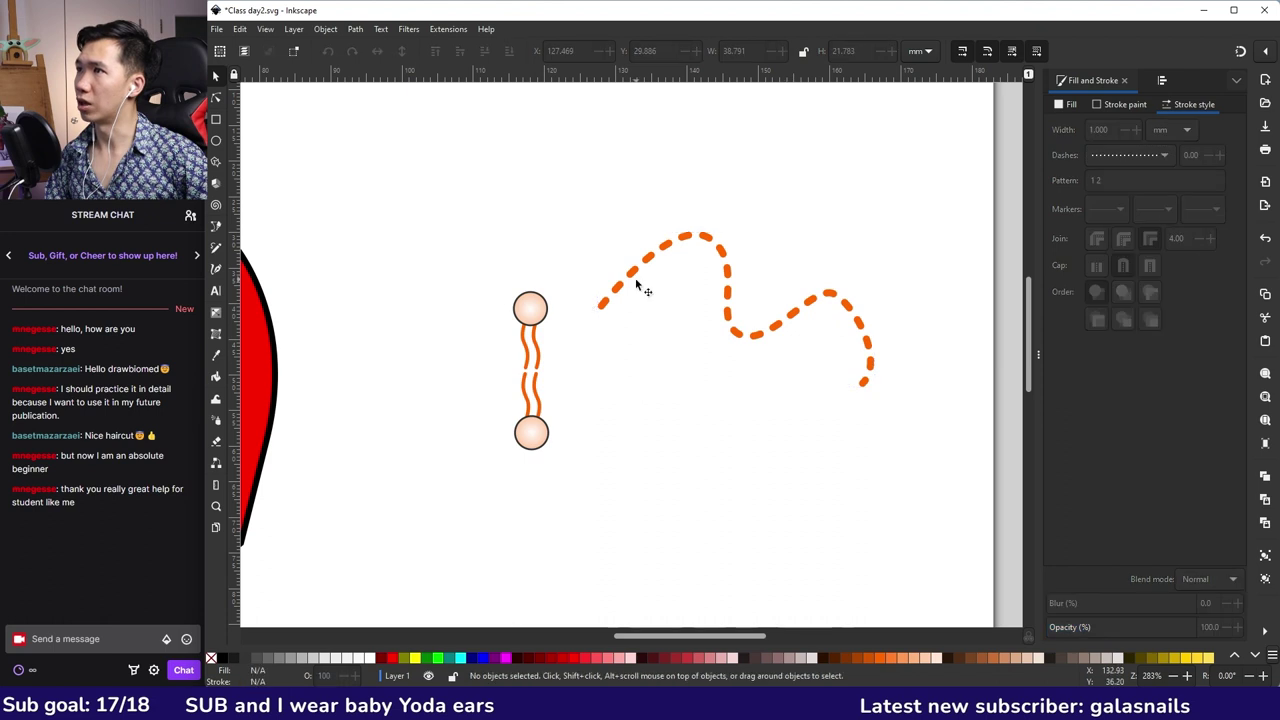
click(843, 298)
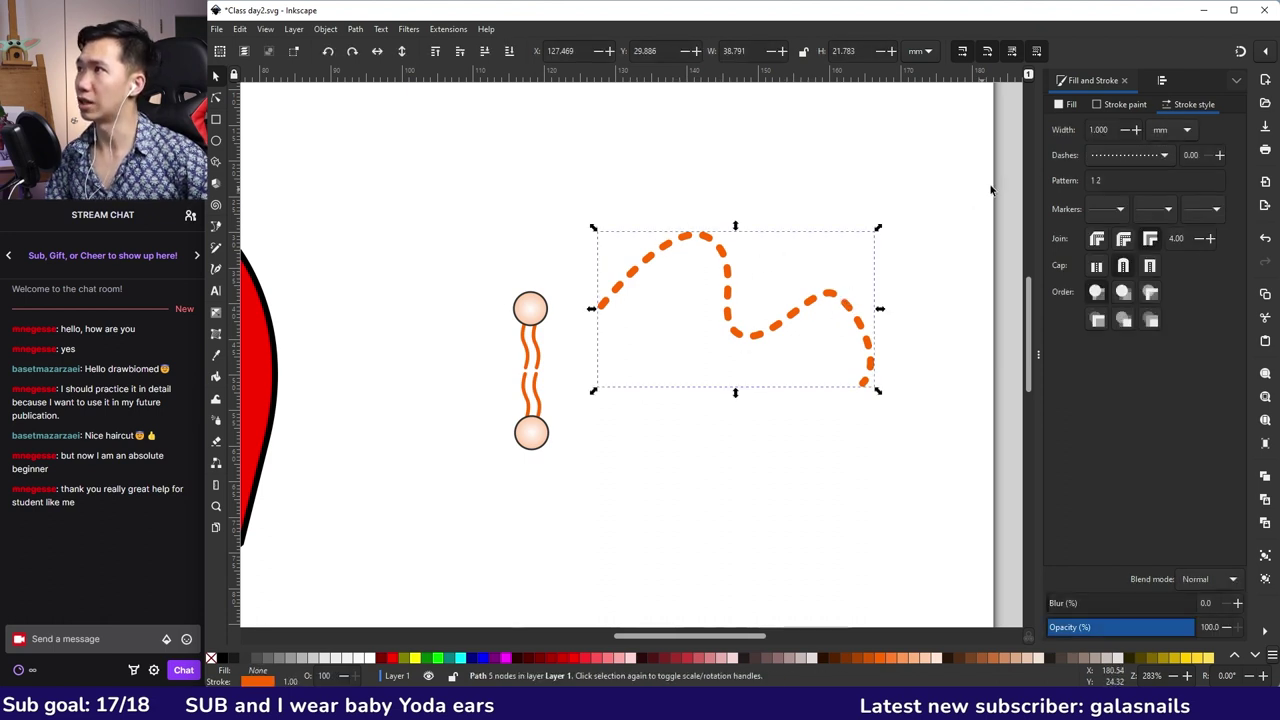
key(ctrl+z)
- Draw a straight horizontal Bezier line about 25.5 mm long below the wavy path
click(216, 228)
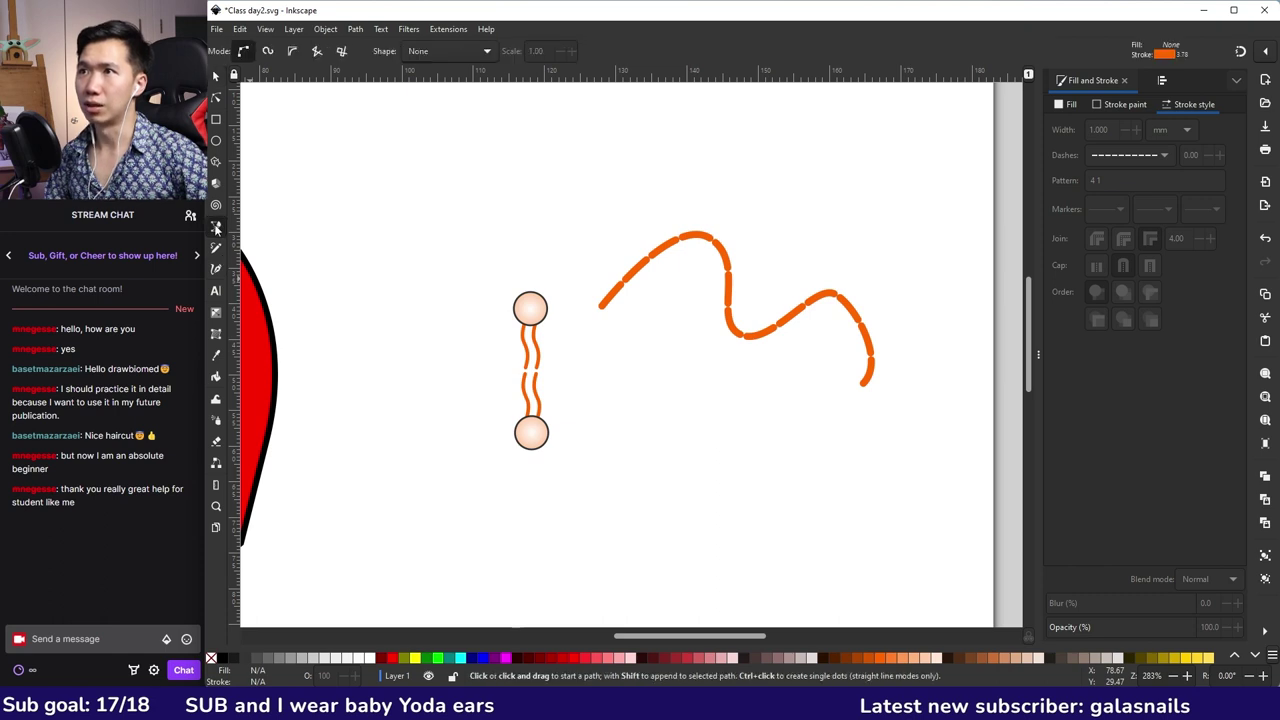
click(610, 521)
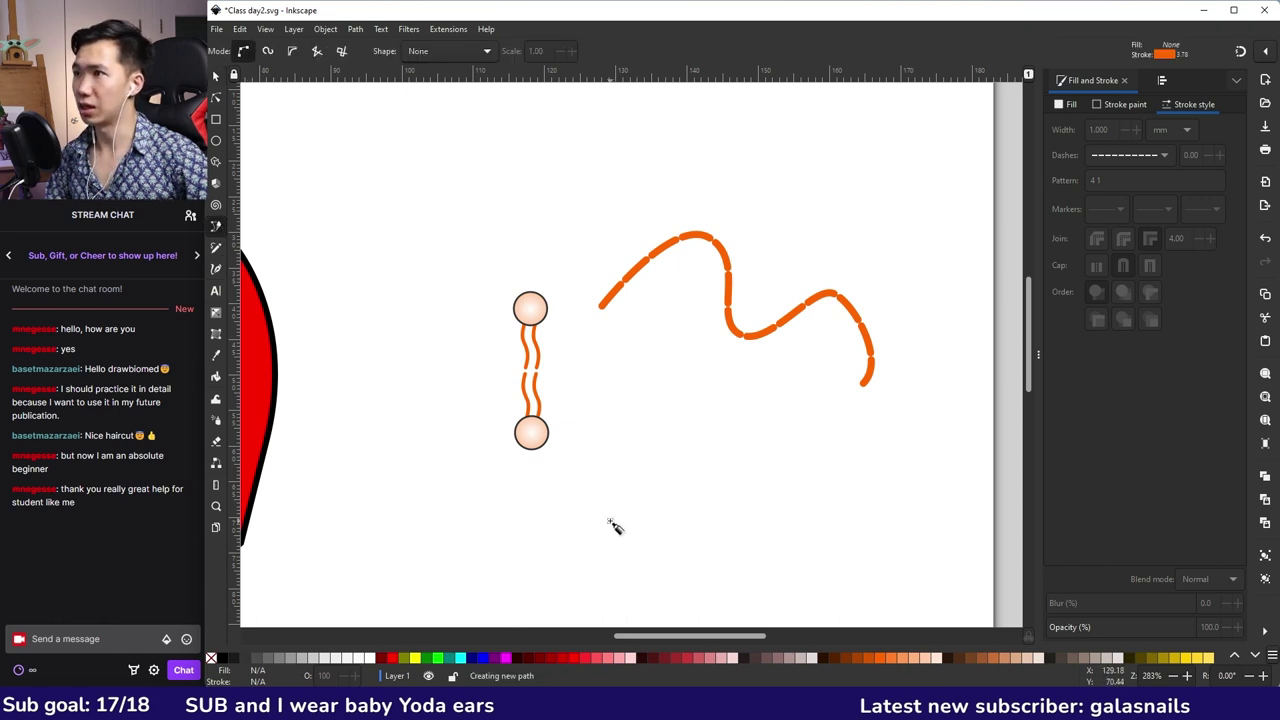
click(793, 523)
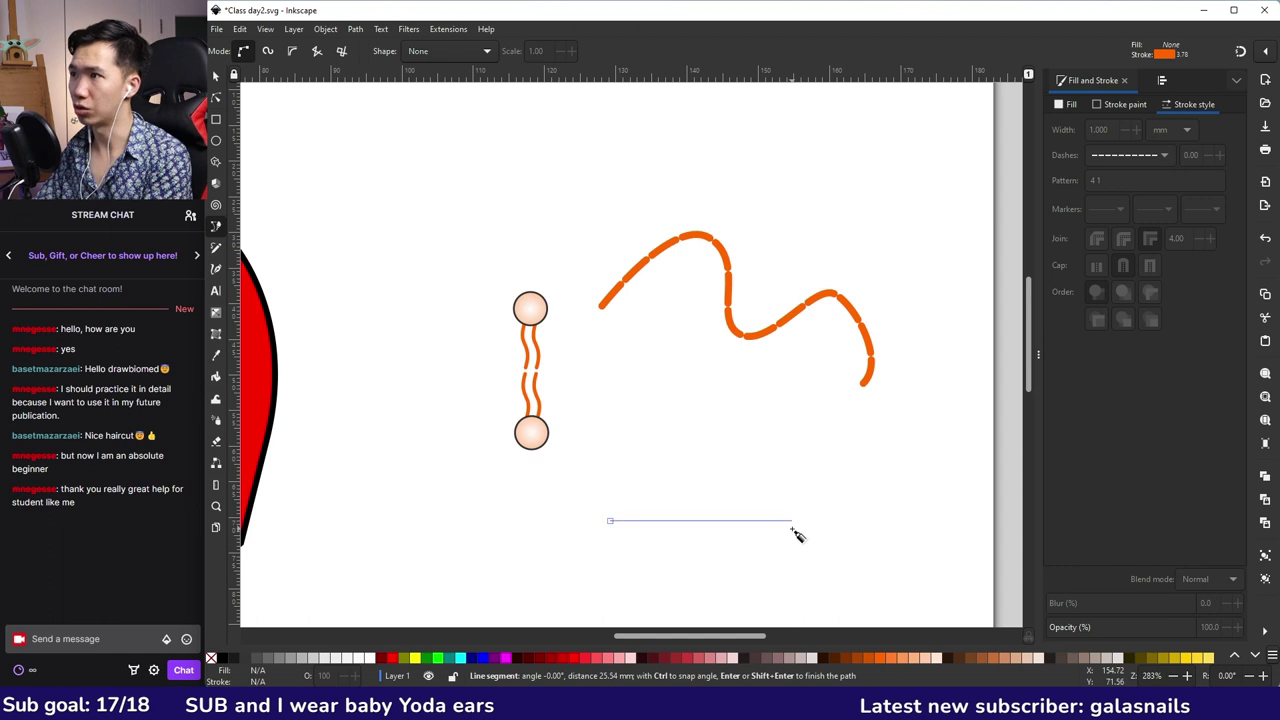
key(Return)
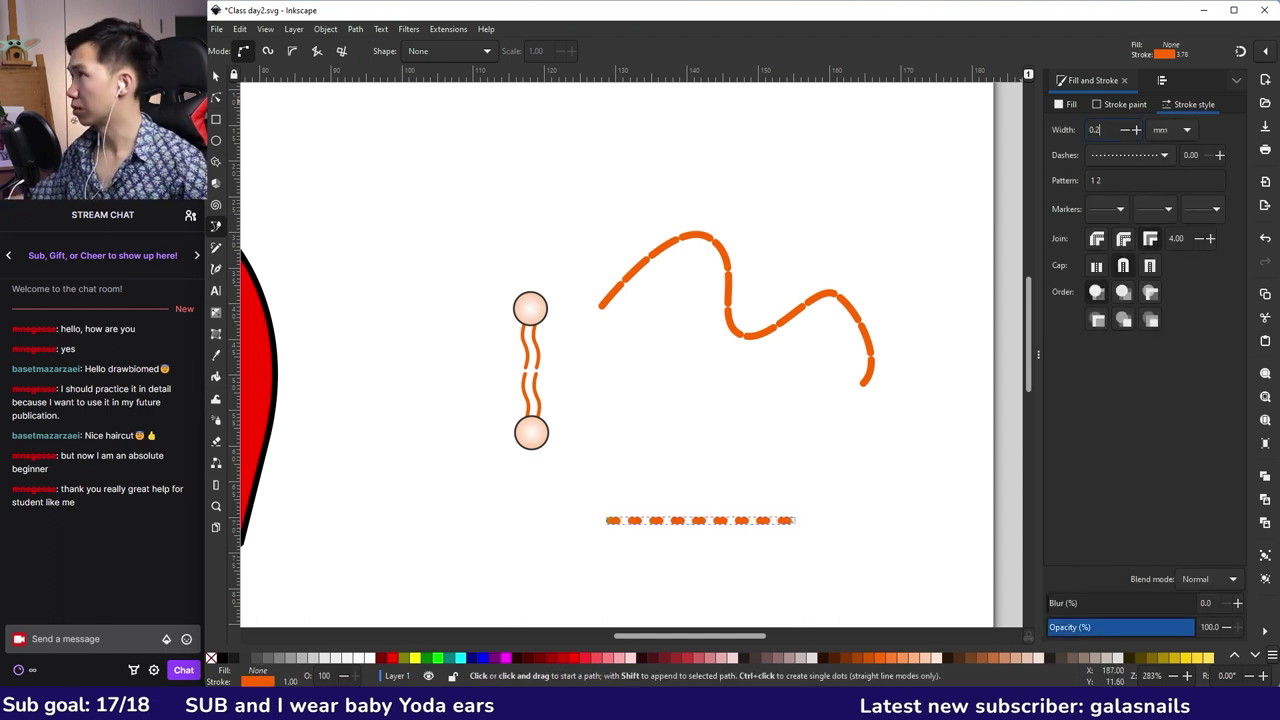
- Make the new horizontal line's stroke black and 0.2 mm wide, and deselect it
text(0.2)
key(Return)
key(s)
click(581, 534)
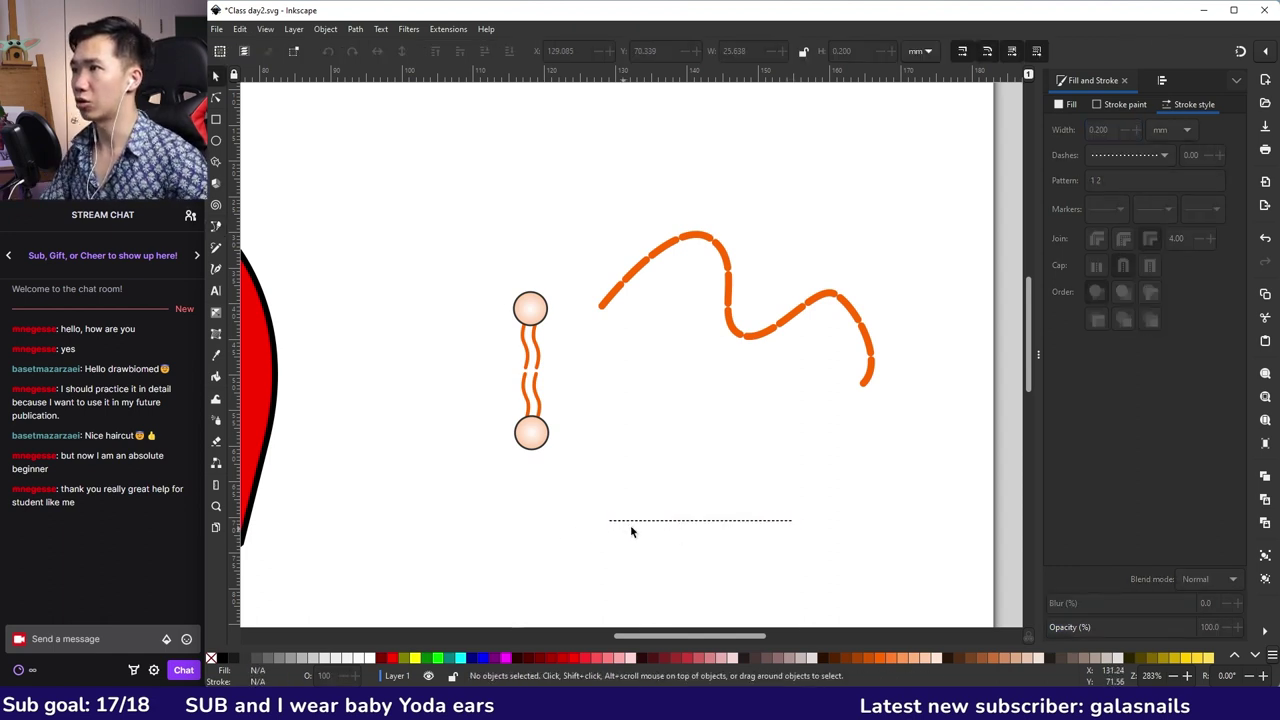
- Set a custom dash pattern of 8 on the thin horizontal line and deselect it
click(762, 520)
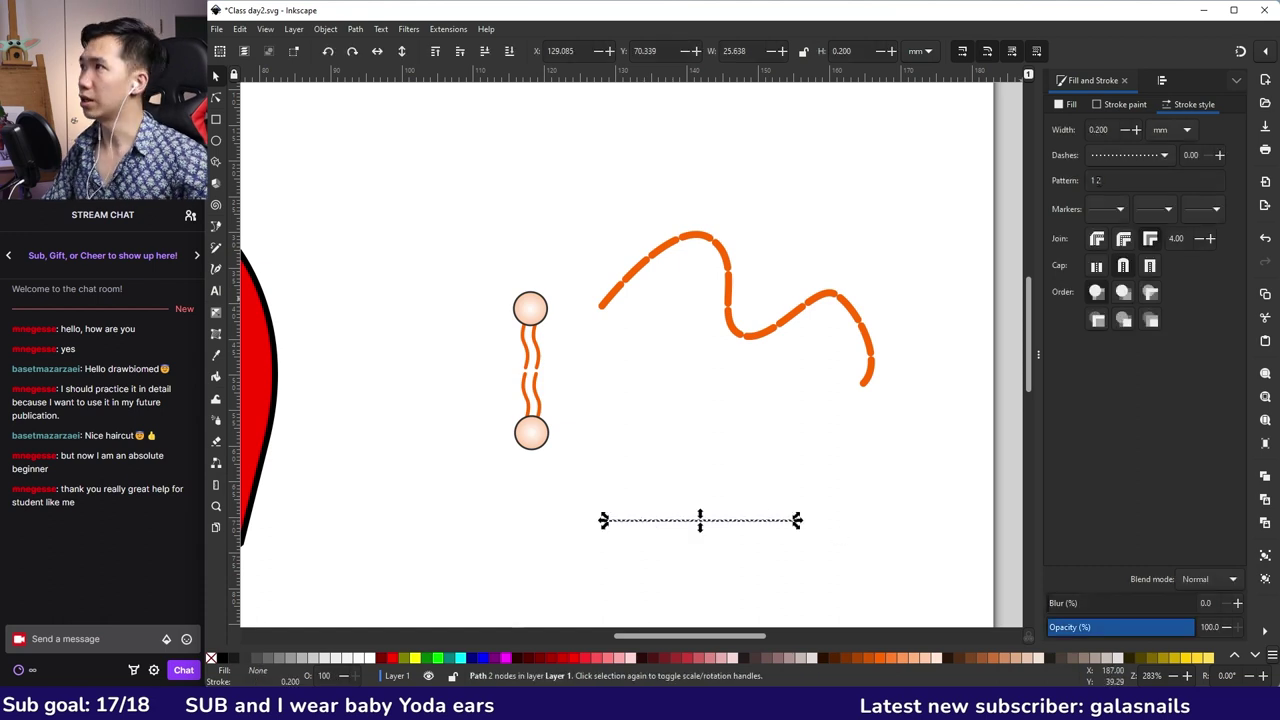
click(1119, 183)
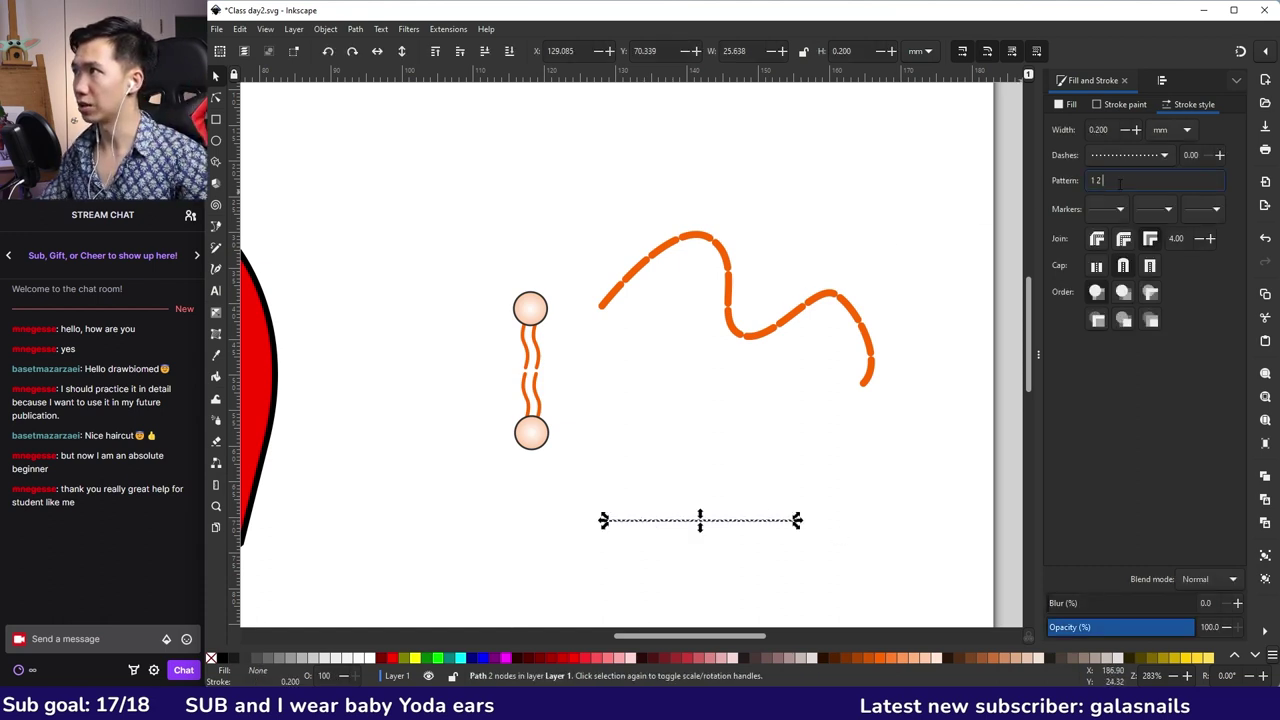
triple_click(1119, 183)
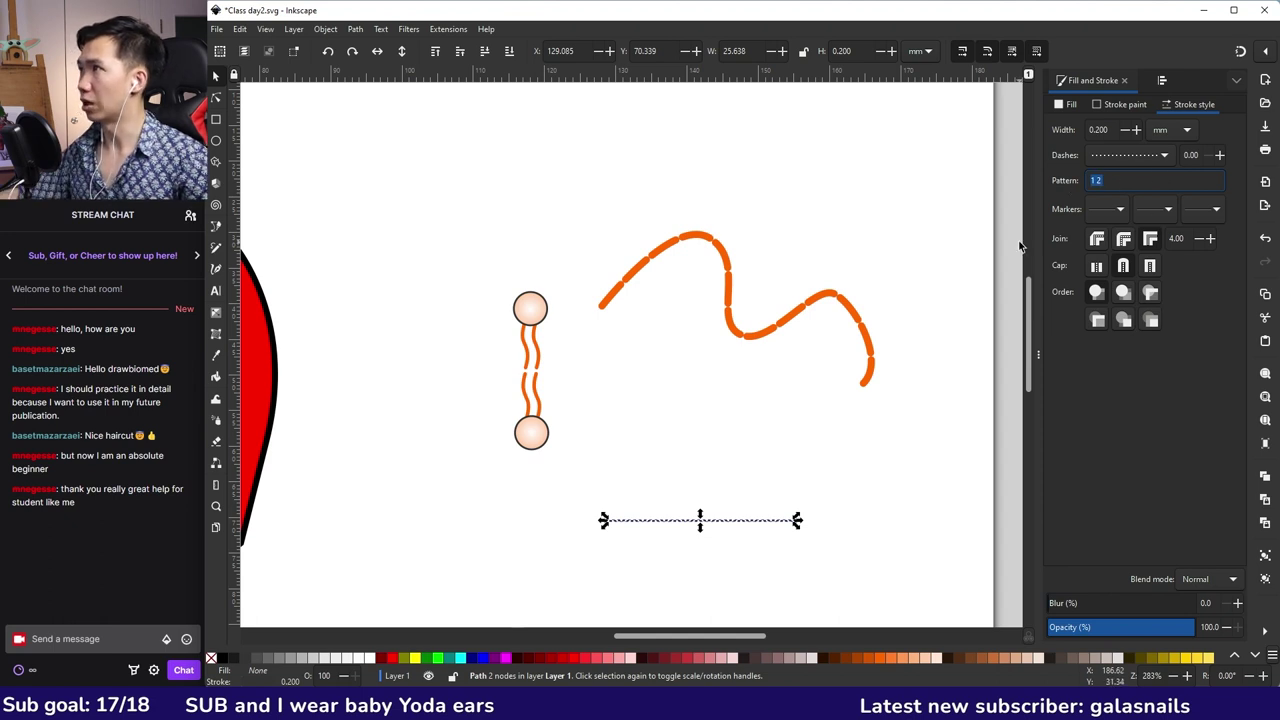
text(8)
click(676, 528)
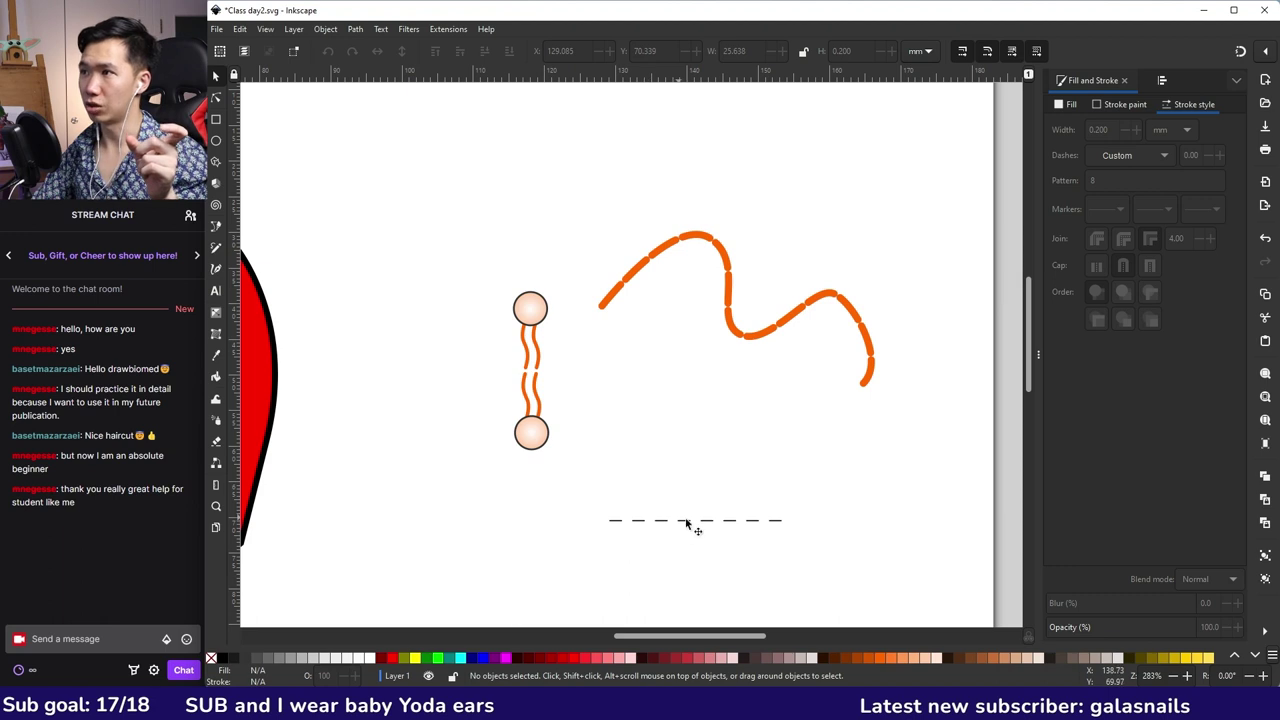
- Add the Arrow1L arrowhead as the end marker of the dashed horizontal line
click(770, 520)
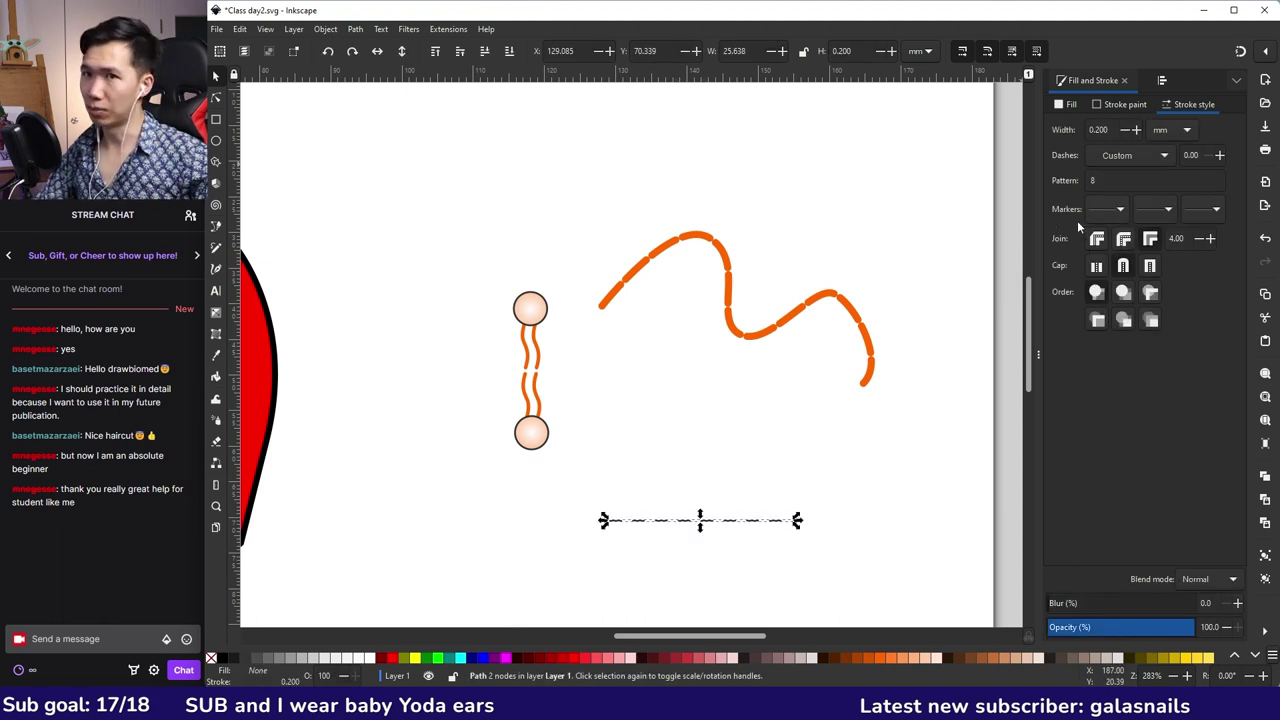
click(1203, 209)
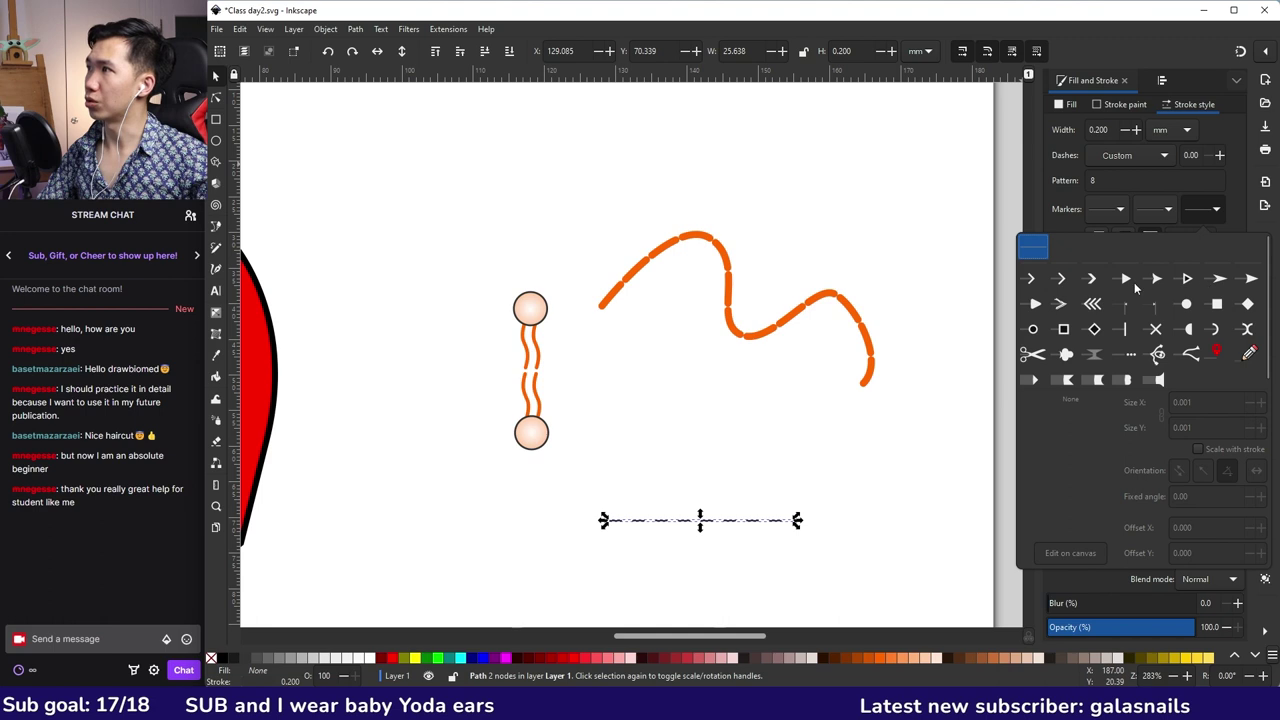
click(1220, 279)
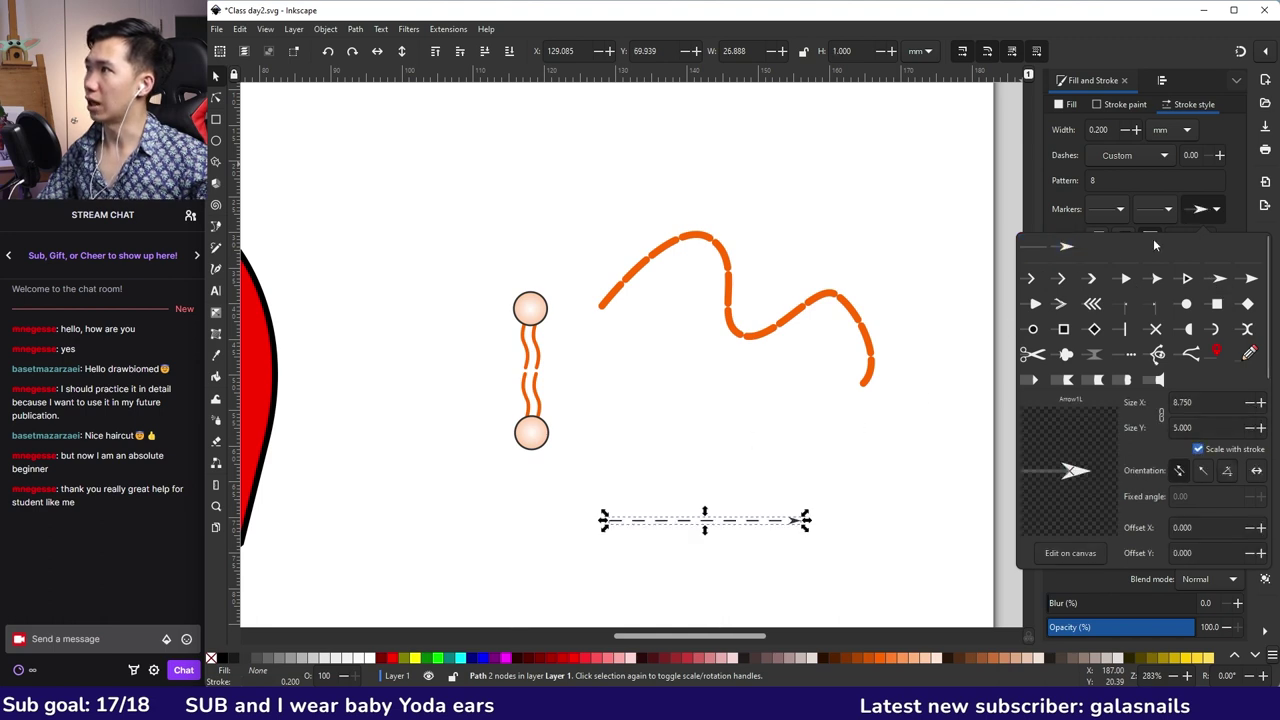
click(890, 440)
- Copy the dashed arrow and place the duplicate just above the original, at about X 128.9, Y 64.5 mm
key(ctrl+c)
key(ctrl+v)
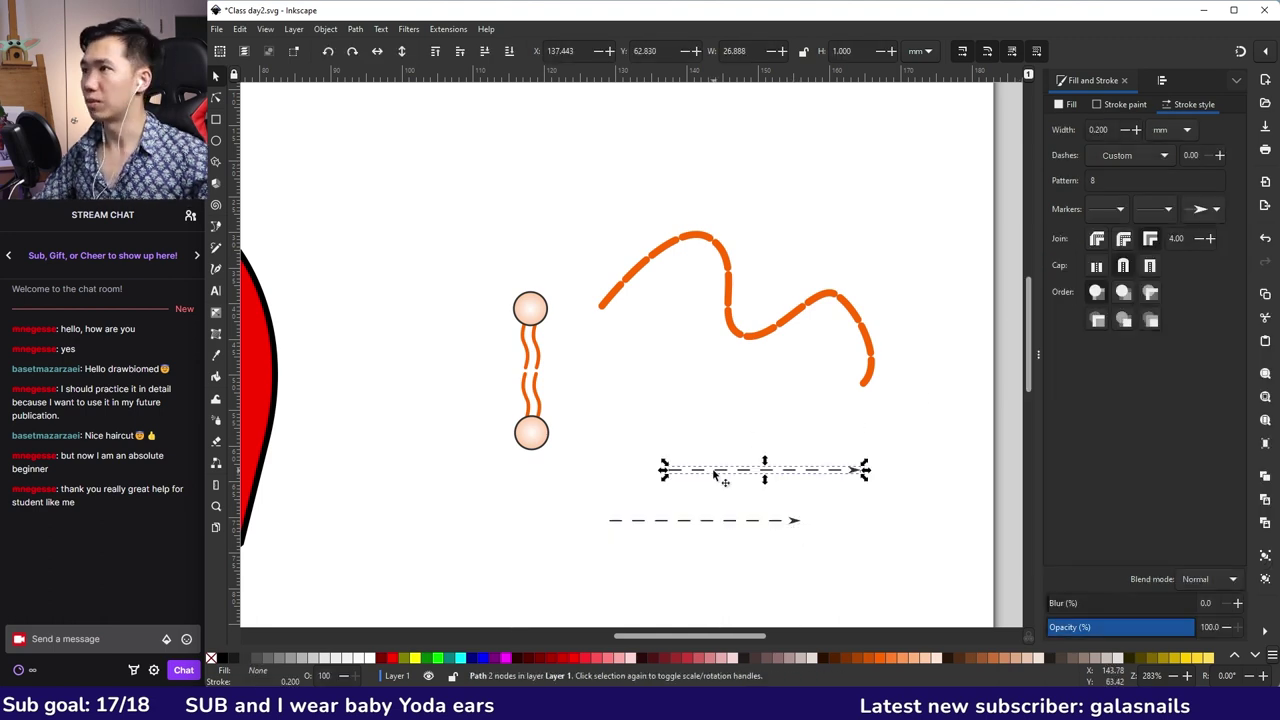
drag(803, 480, 741, 492)
- Change the upper arrow's dashed stroke to a solid line and deselect it
click(1135, 155)
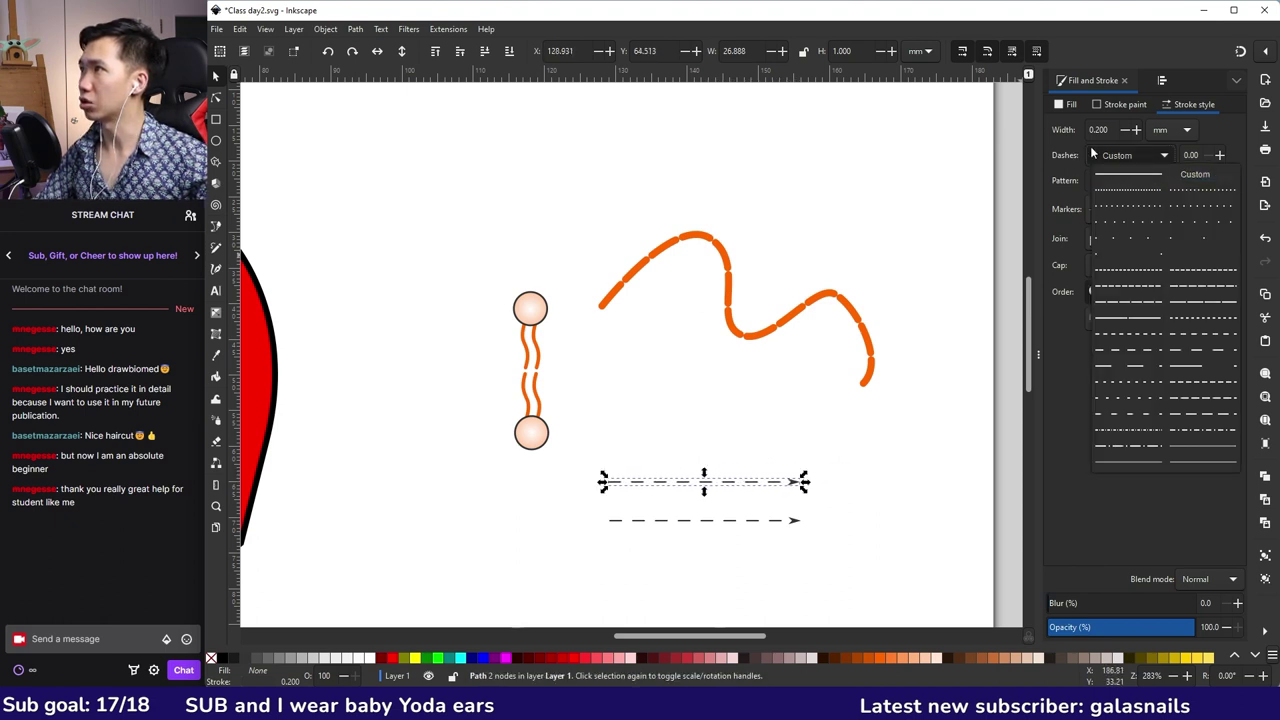
click(1138, 177)
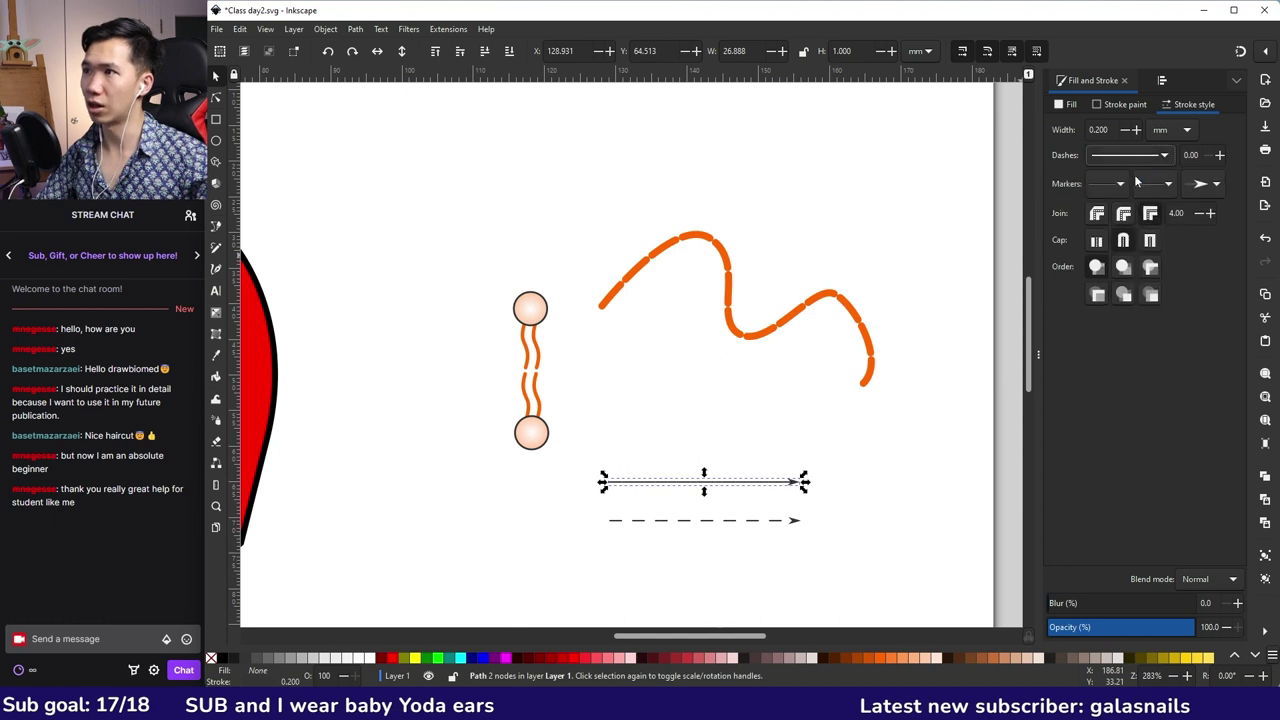
click(752, 424)
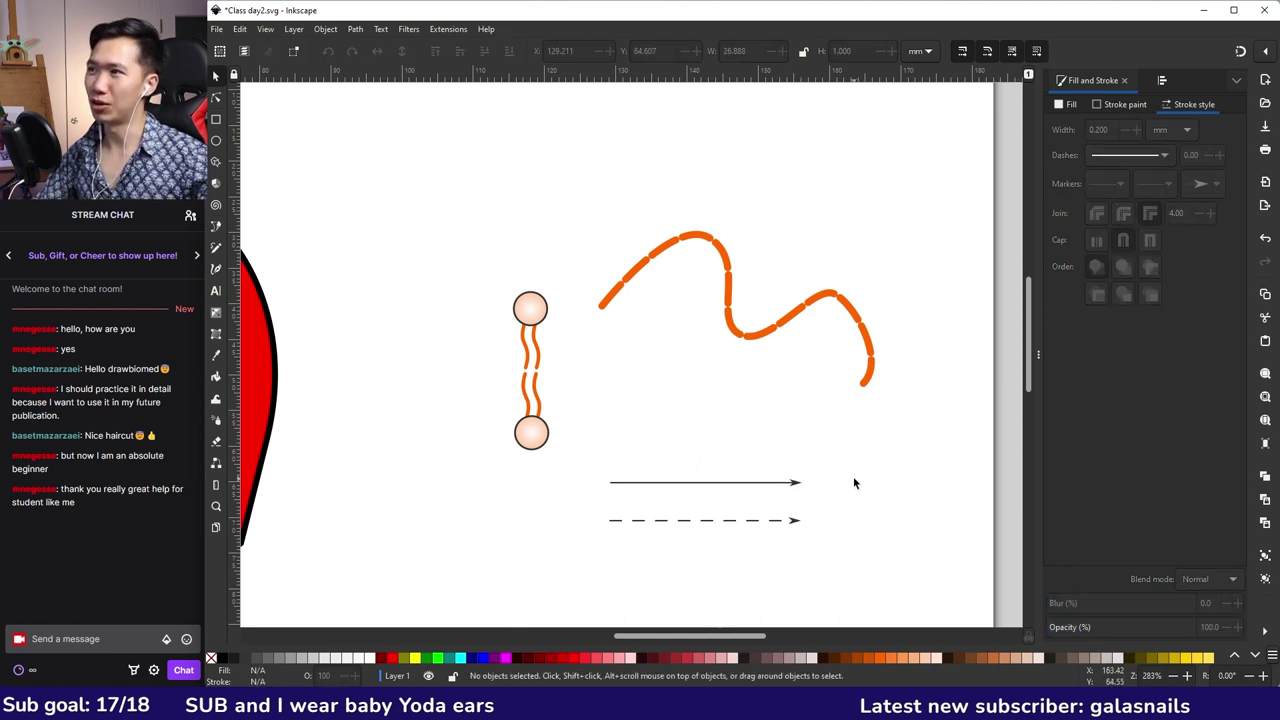
- Draw an open L-shaped Bezier path below the dashed arrow, about 12 mm up and then about 24 mm to the right
click(798, 484)
scroll(798, 484, down, 5)
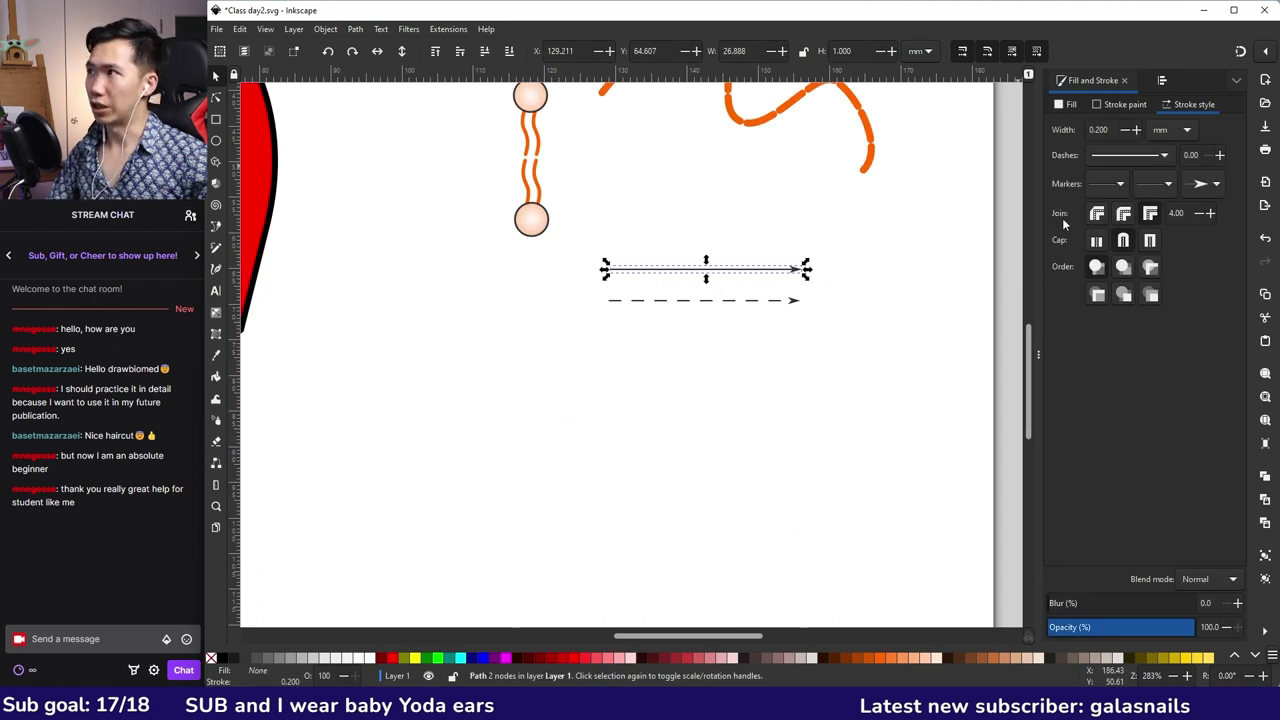
key(b)
click(604, 470)
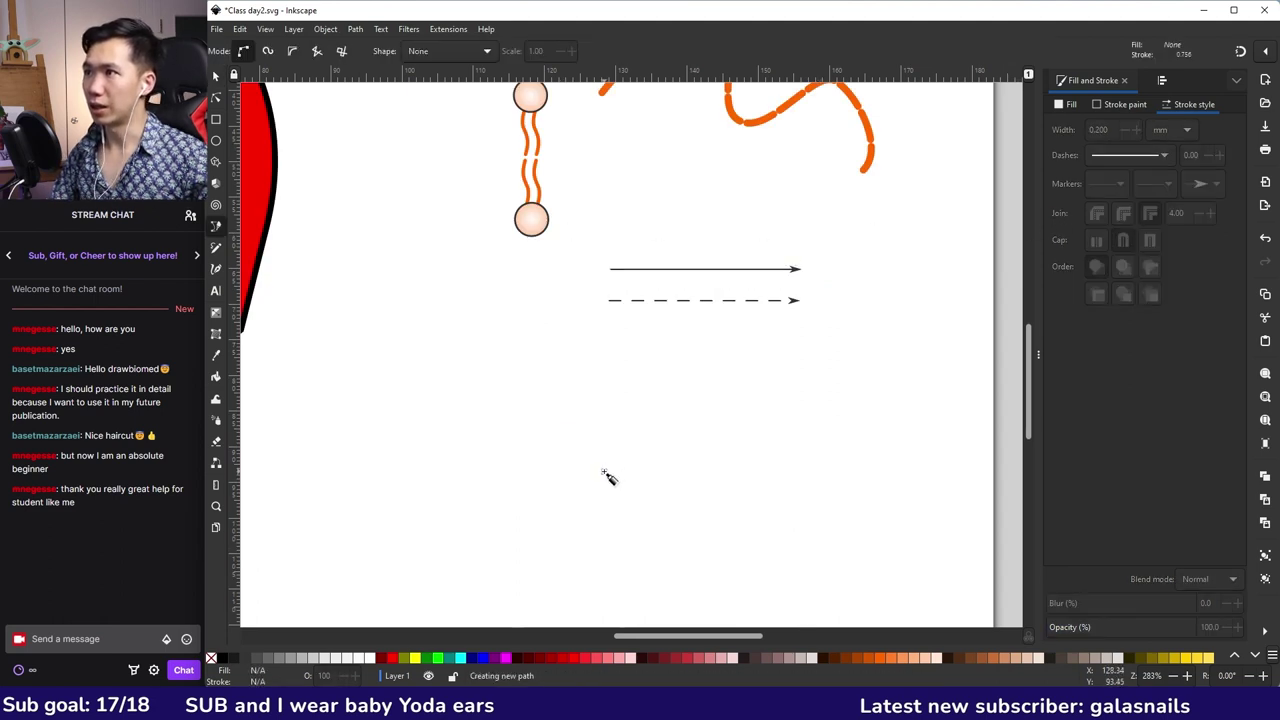
click(604, 388)
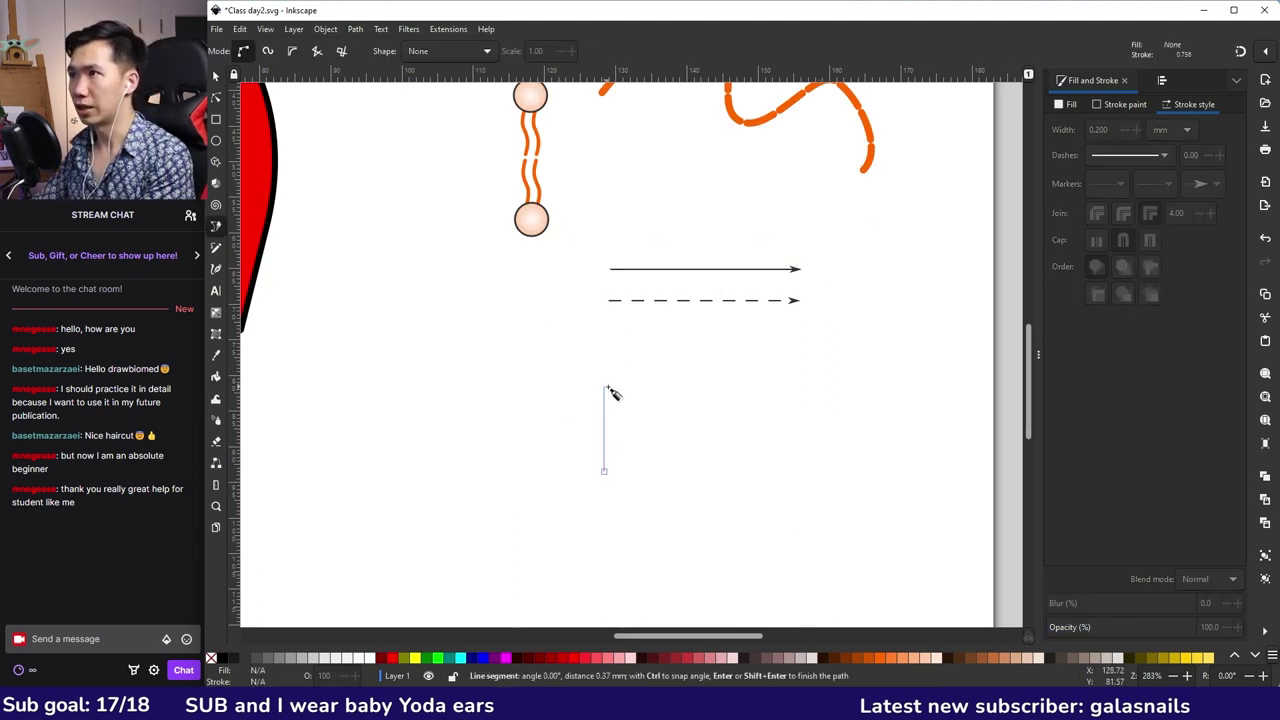
click(775, 388)
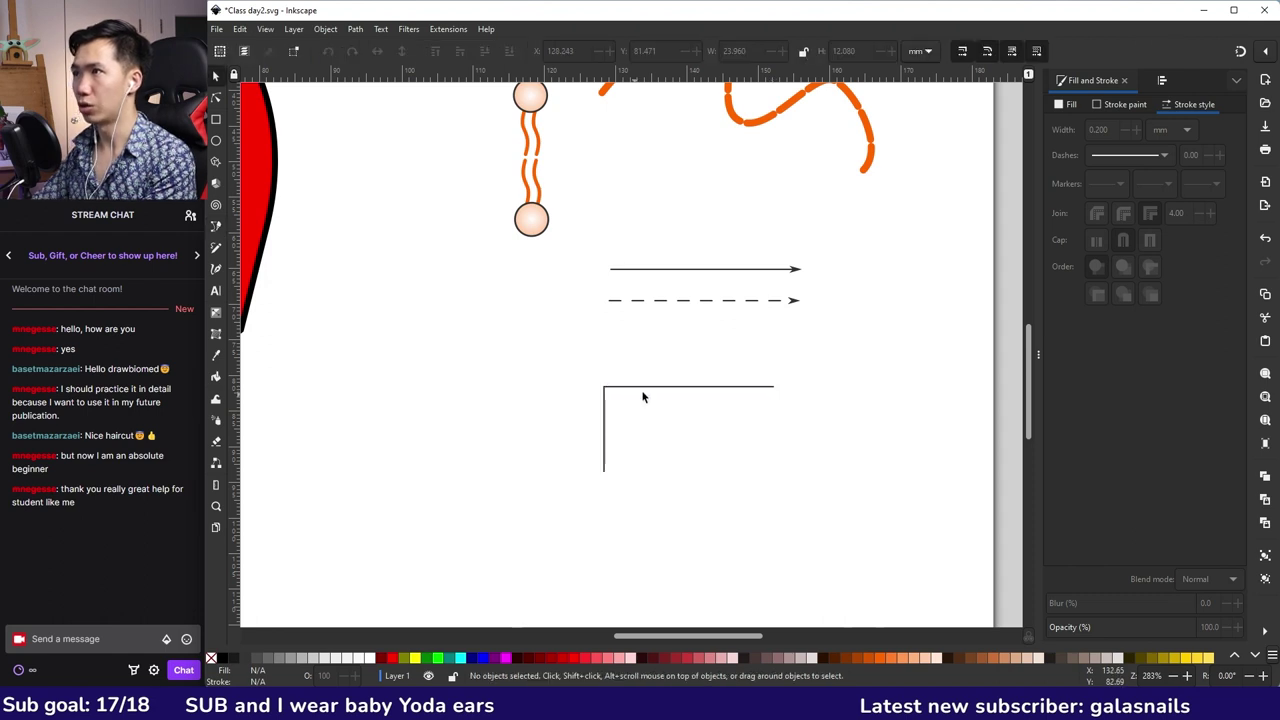
- Add an arrowhead as the end marker of the L-shaped path, matching the arrows above
key(s)
click(1203, 183)
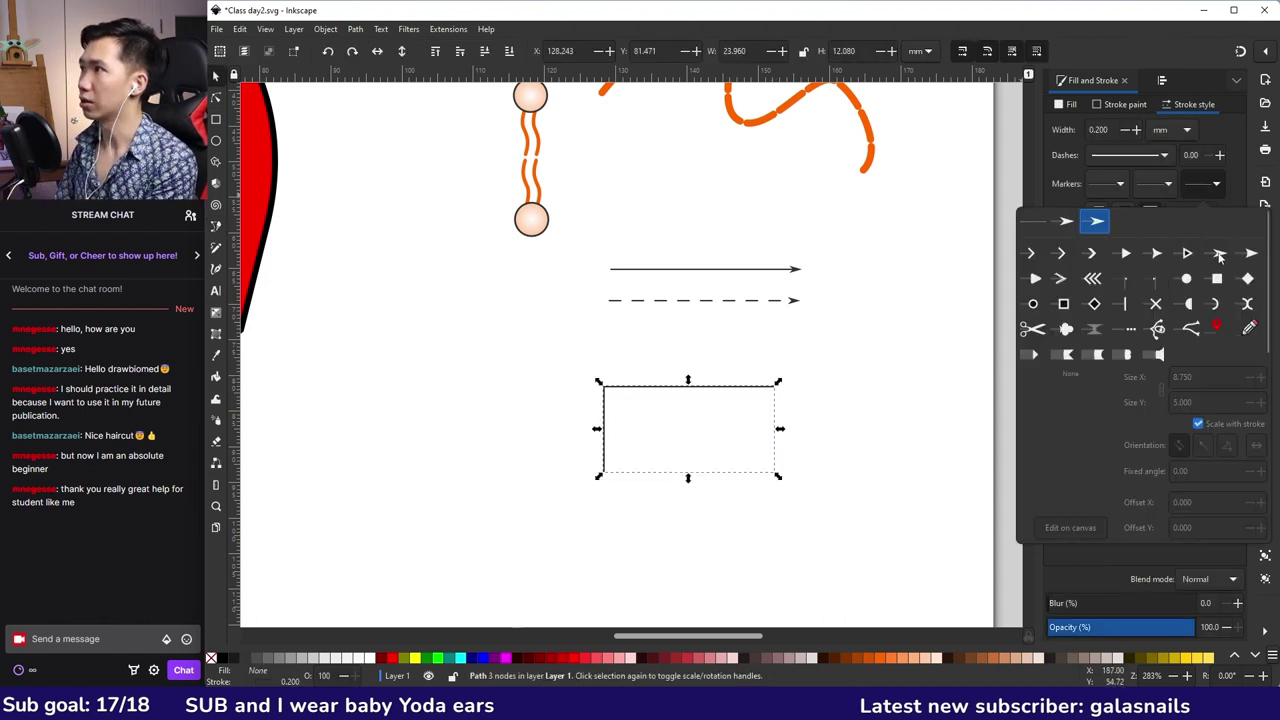
click(1219, 253)
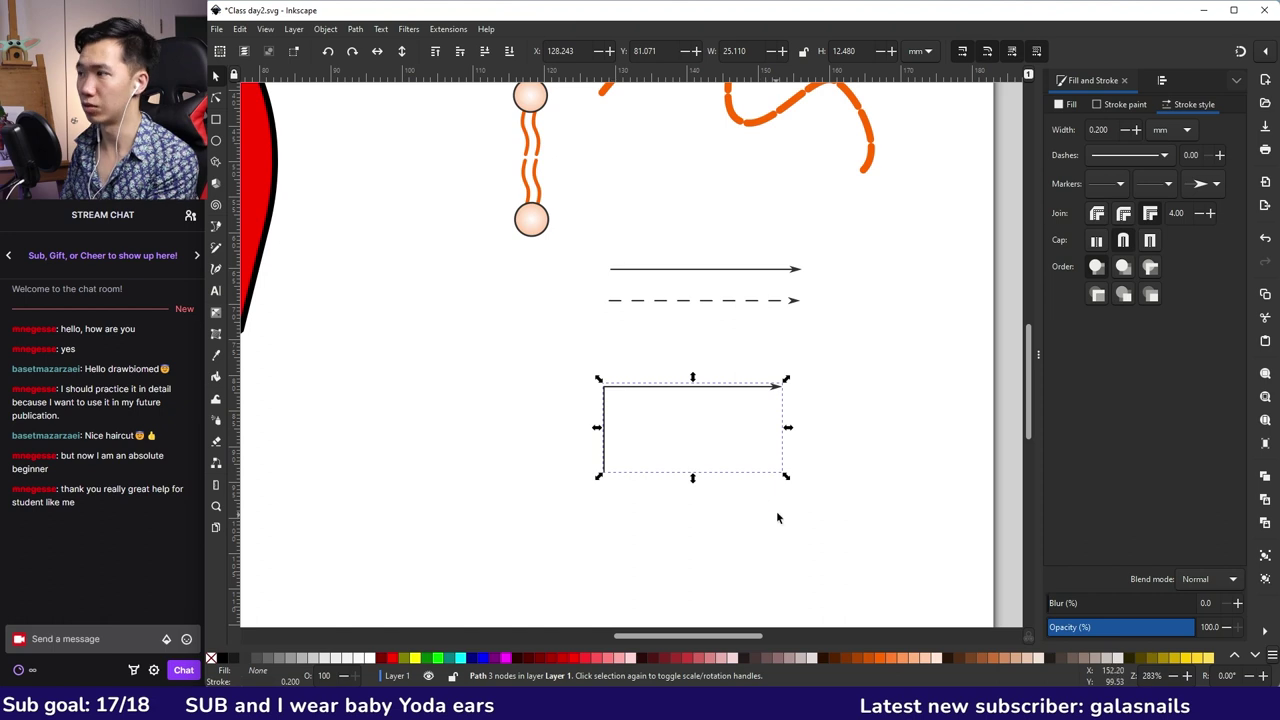
- Give the L-shaped arrow's corner a bevel join and deselect the path
scroll(628, 504, up, 3)
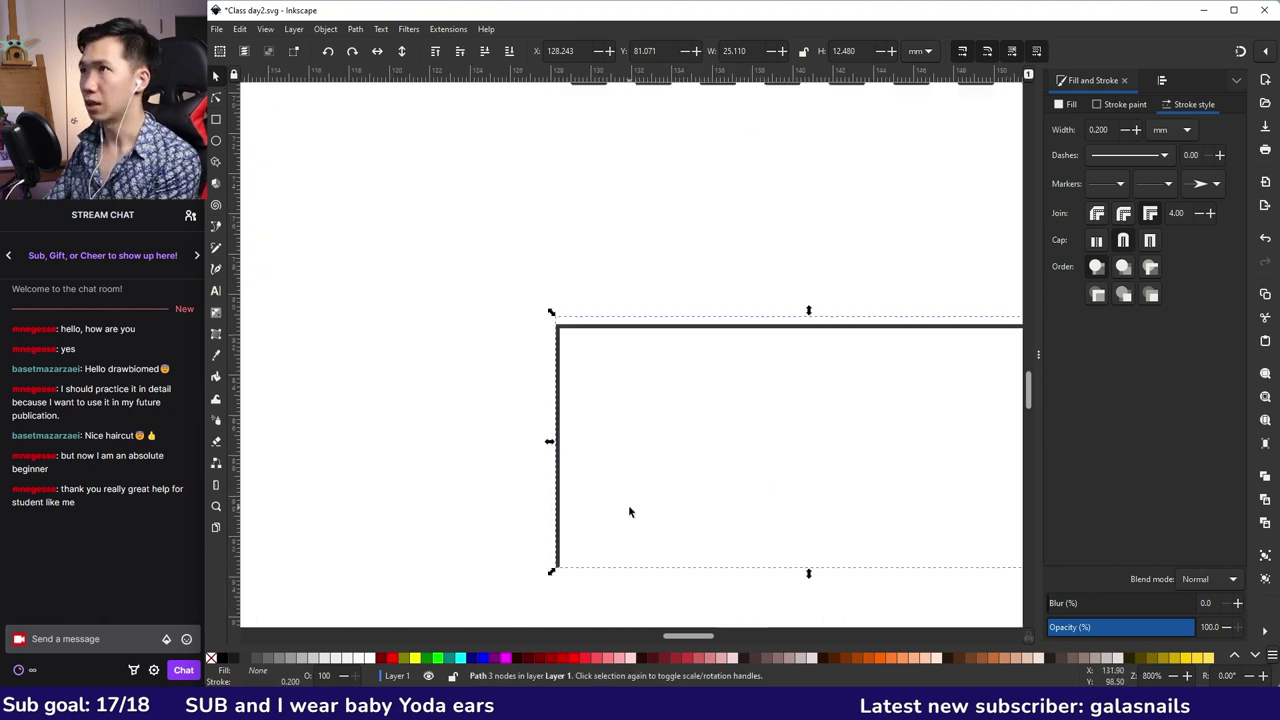
click(611, 491)
scroll(551, 449, up, 6)
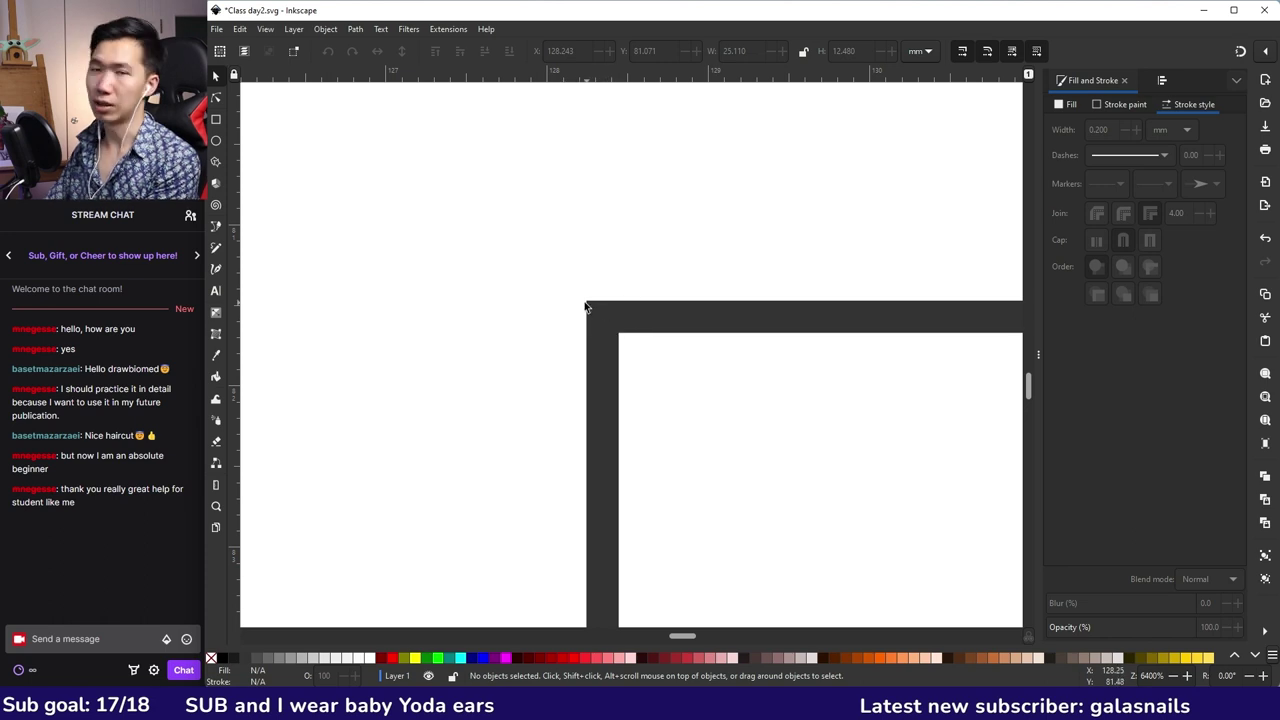
click(620, 318)
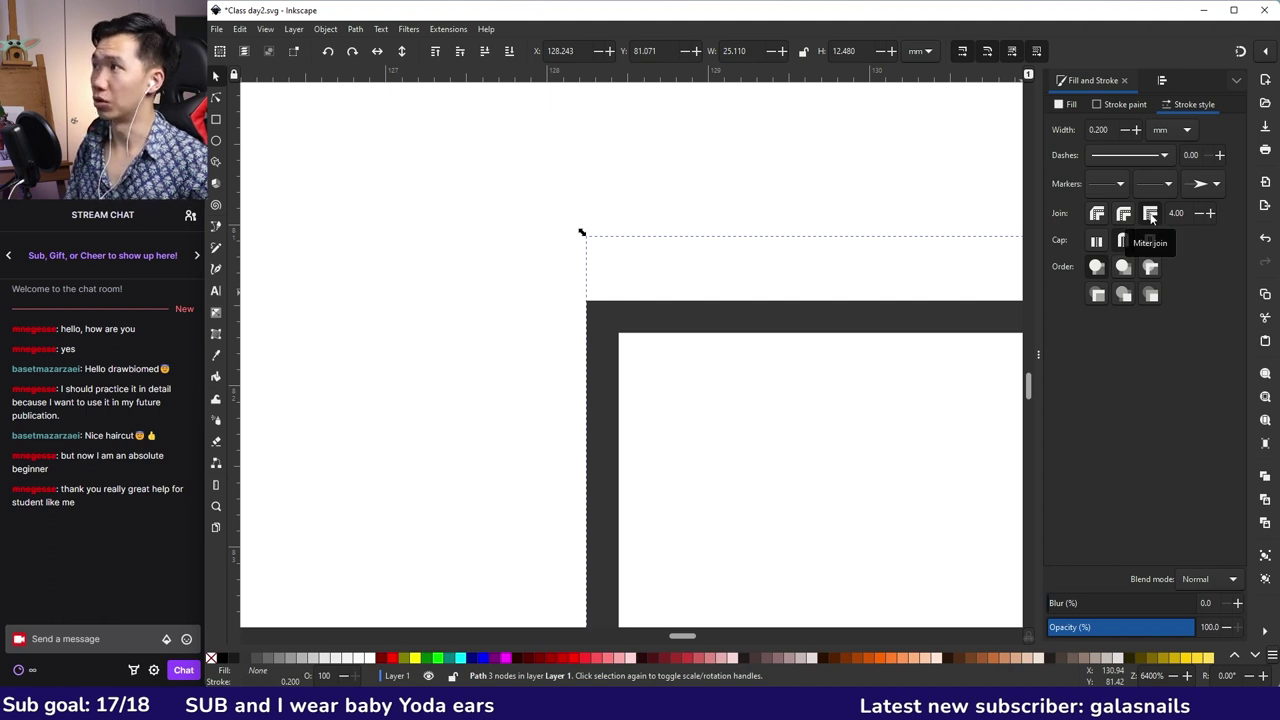
click(1097, 213)
key(Escape)
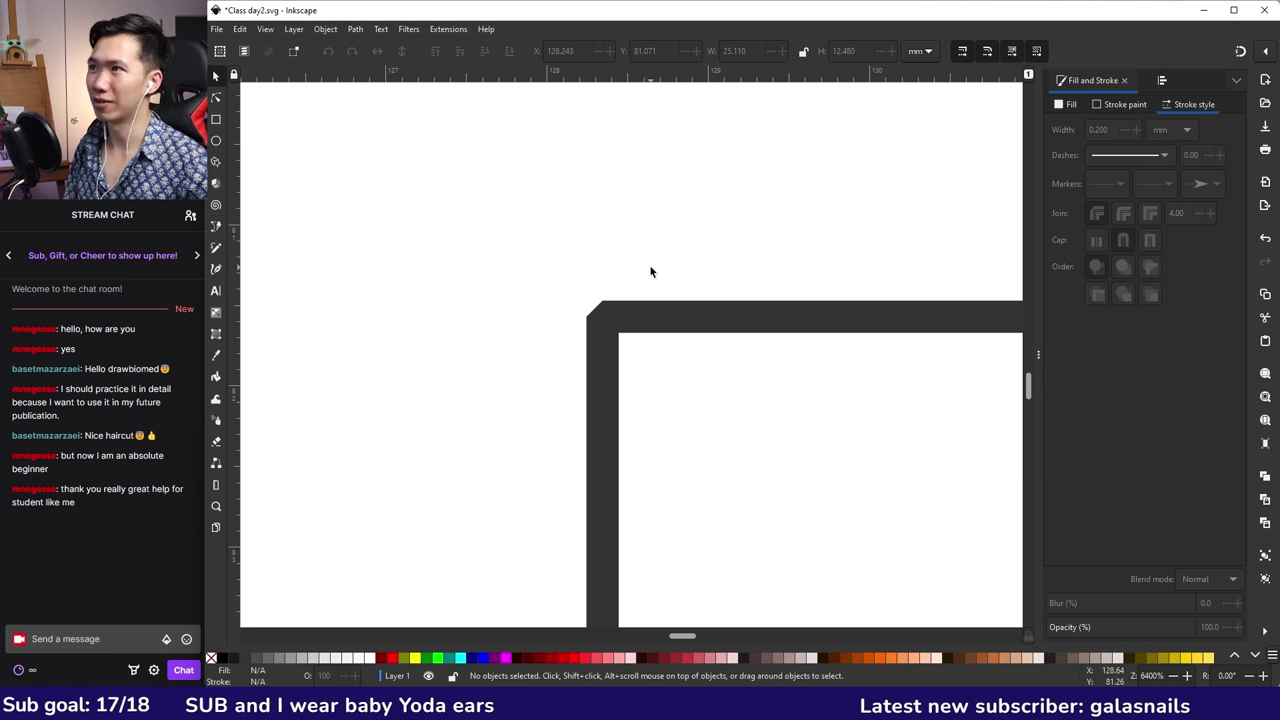
- Change the L-shaped arrow's corner to a round join and deselect the path
click(600, 312)
click(1123, 213)
key(Escape)
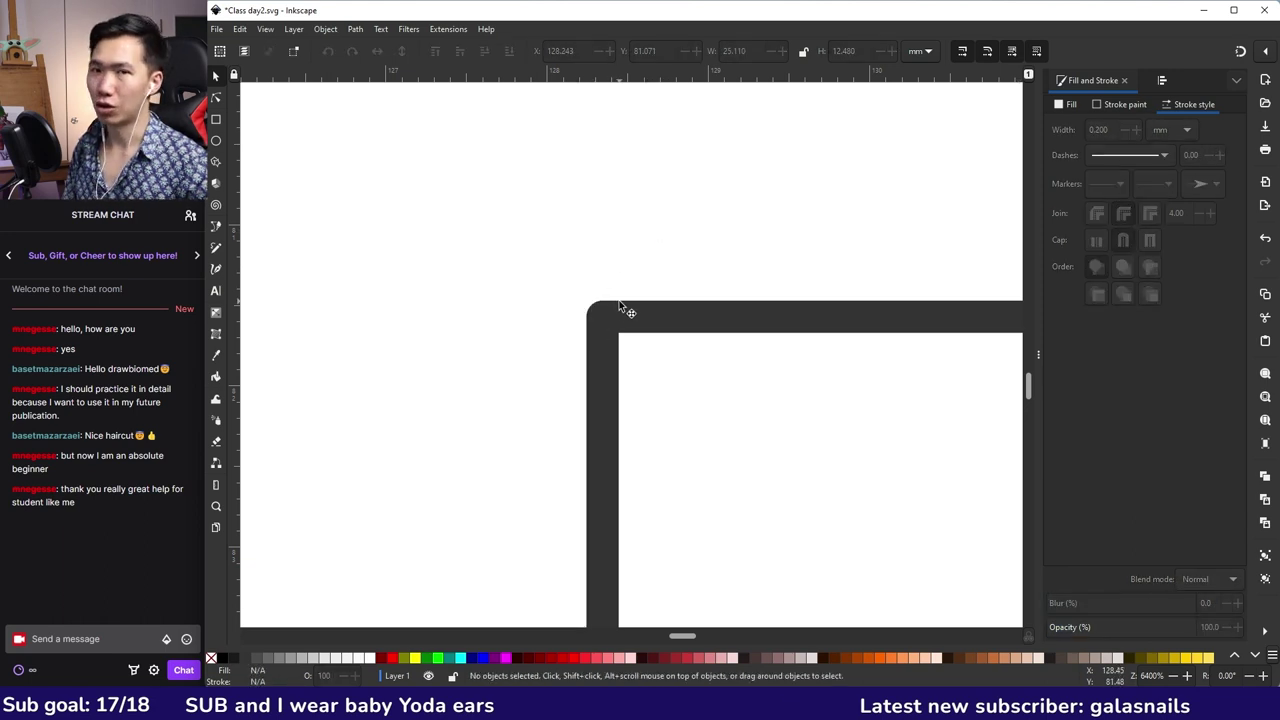
click(605, 300)
scroll(610, 280, down, 6)
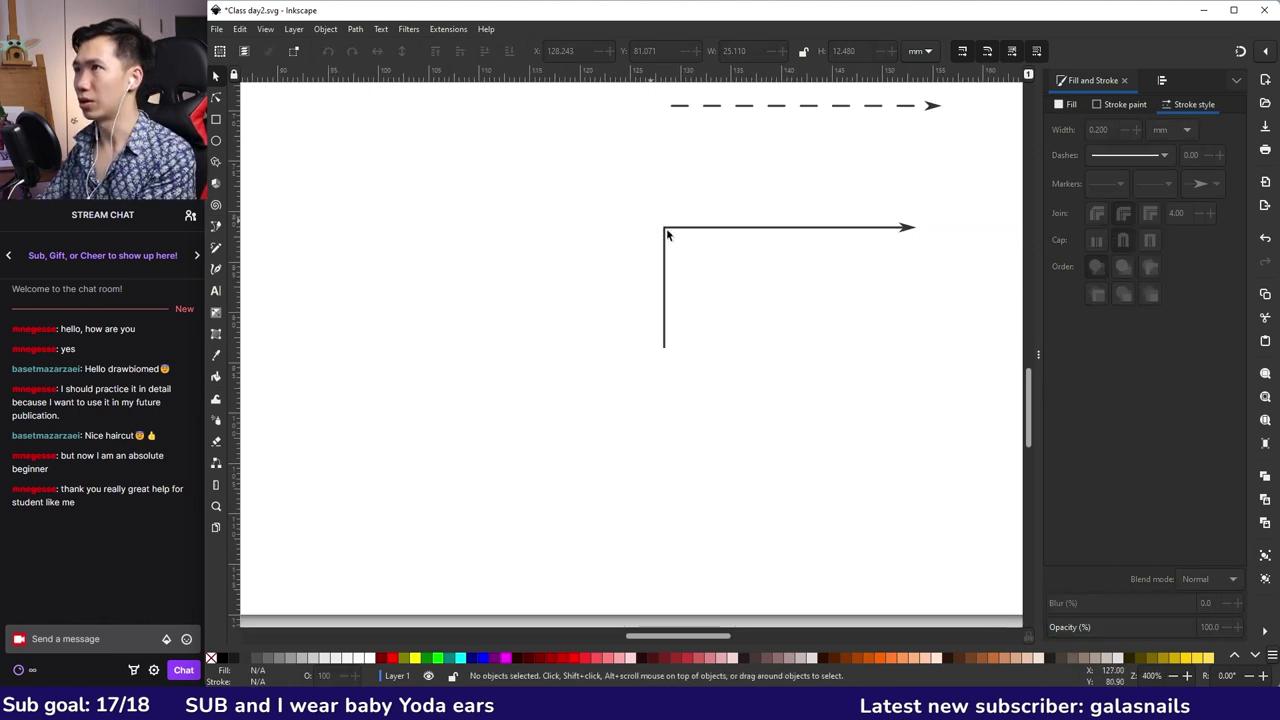
- Set the L-shaped arrow's corner back to a miter join and deselect the path
scroll(686, 225, up, 5)
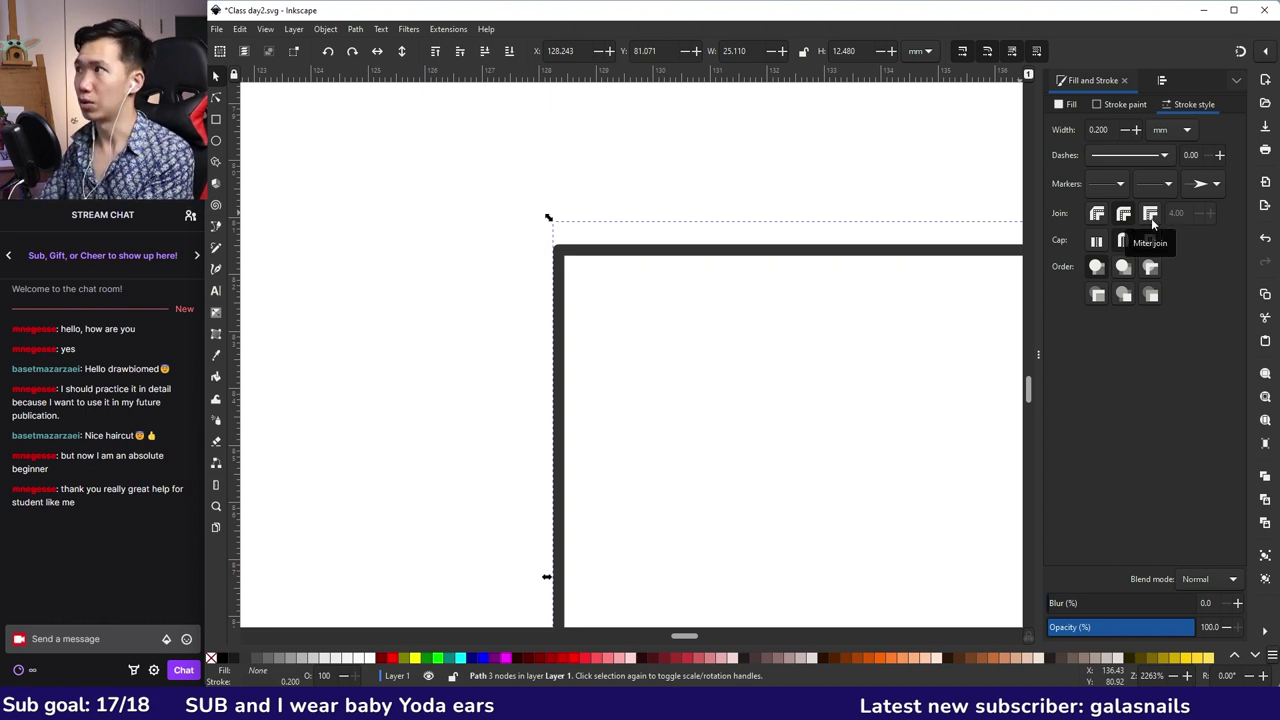
click(786, 171)
scroll(613, 315, down, 5)
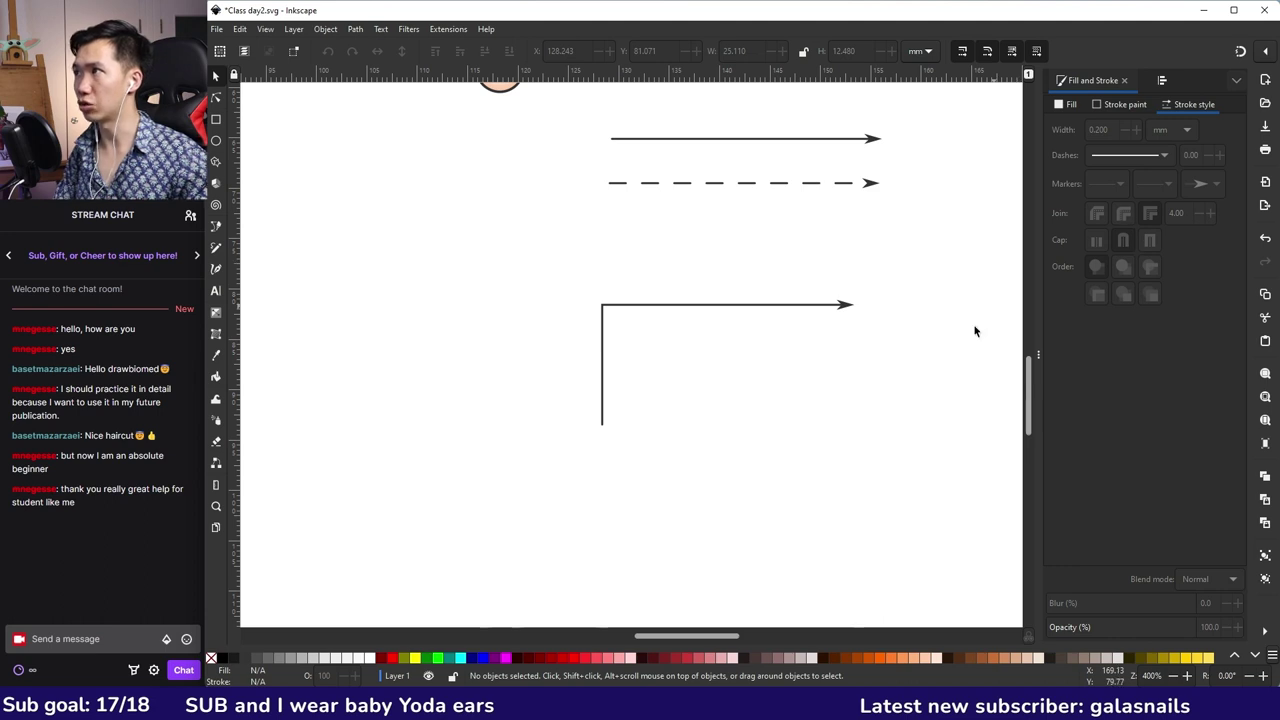
- Apply a butt cap to the open lower end of the L-shaped arrow and deselect it
key(Tab)
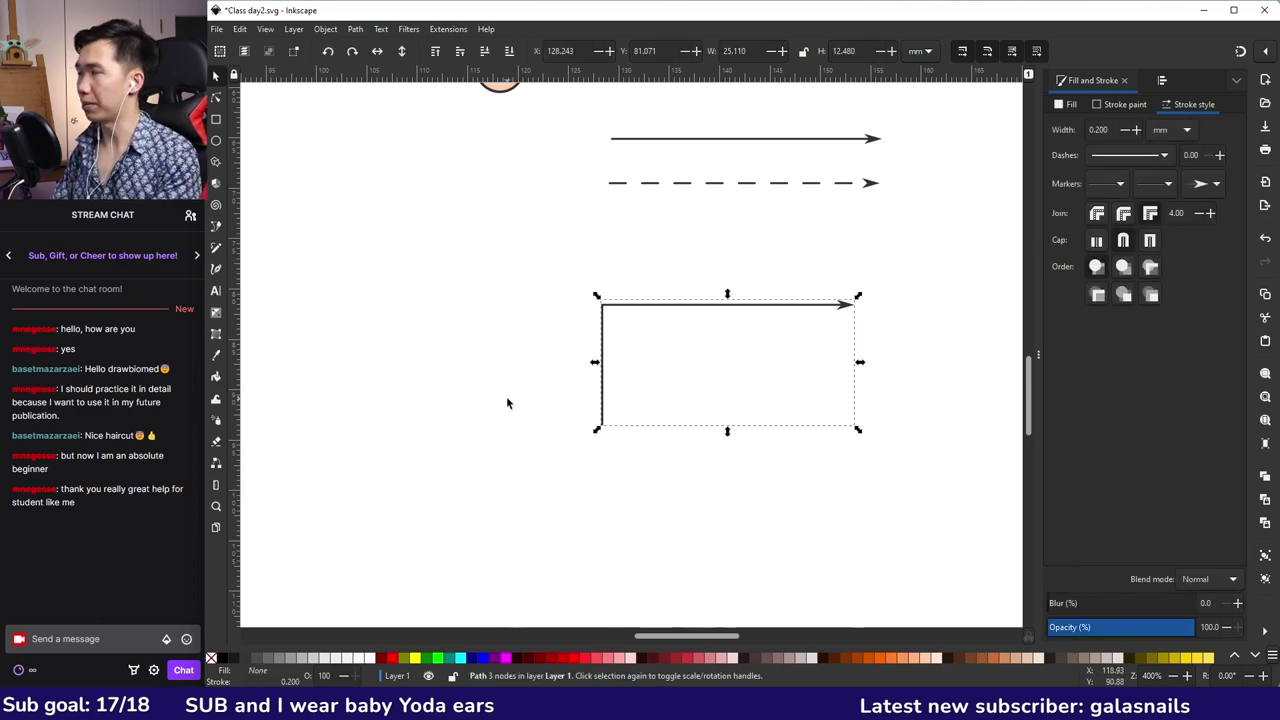
ctrl+scroll(604, 428, up, 5)
ctrl+scroll(600, 360, up, 2)
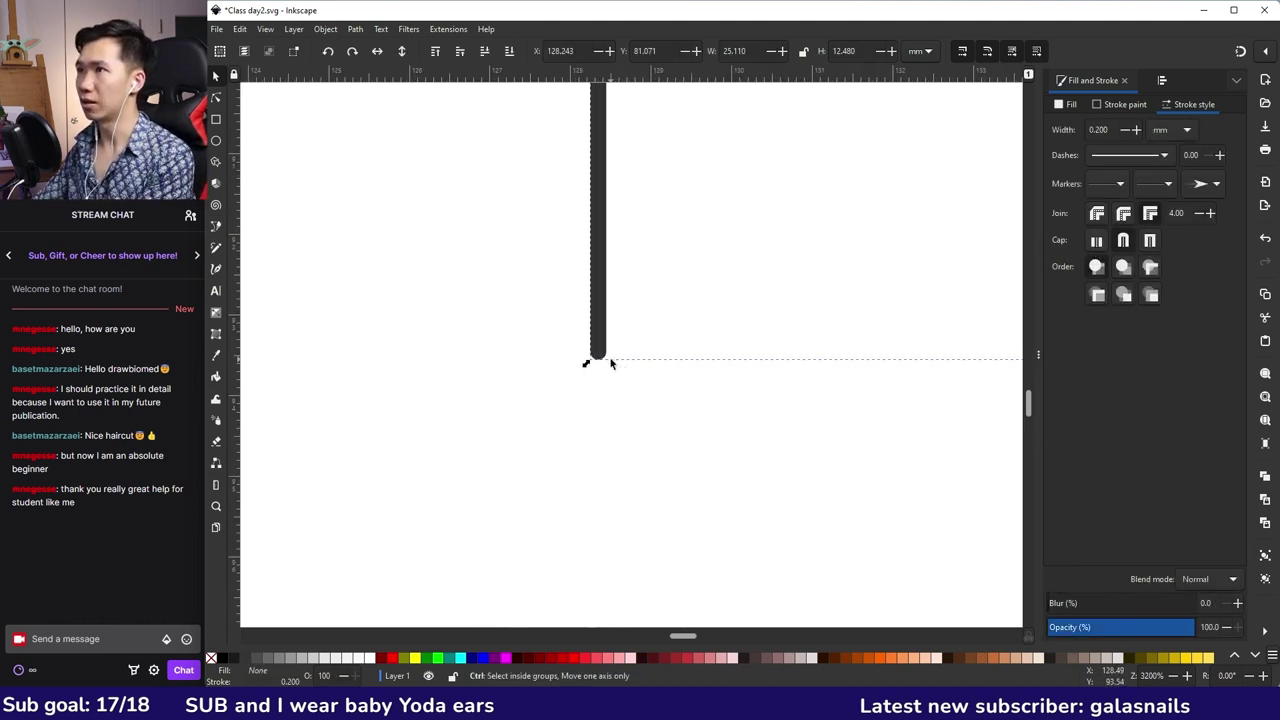
click(569, 363)
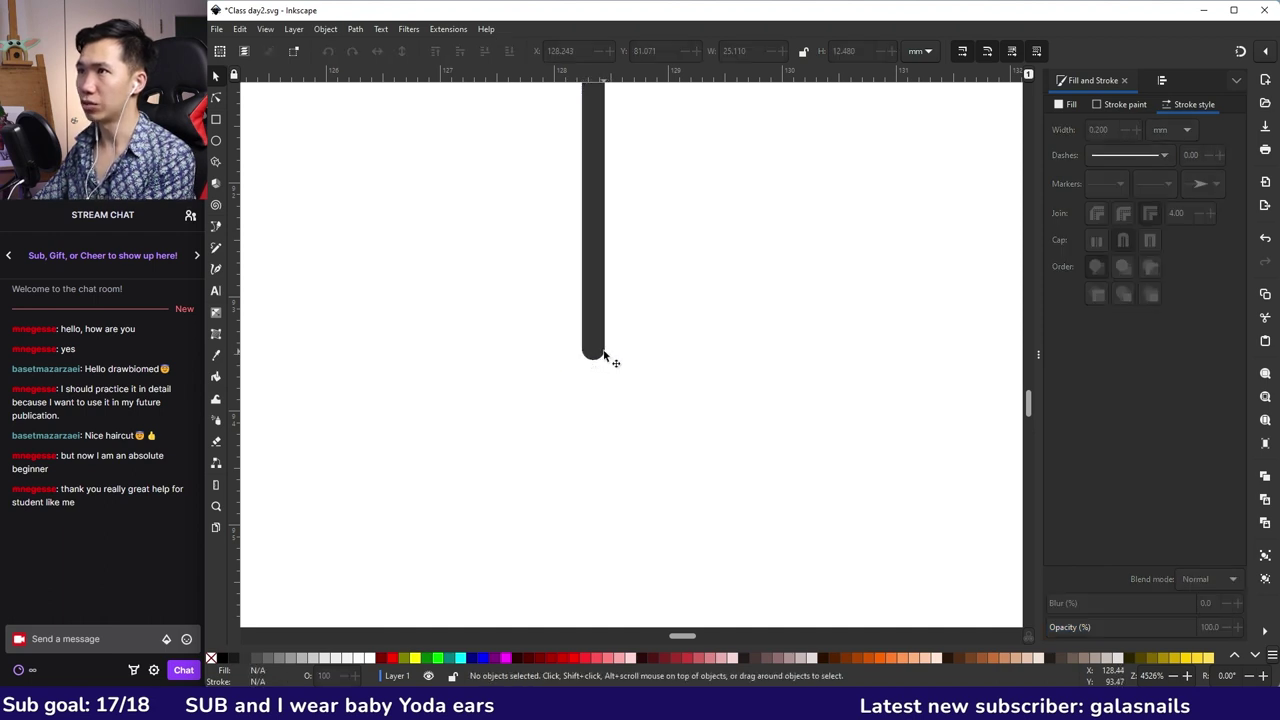
click(595, 302)
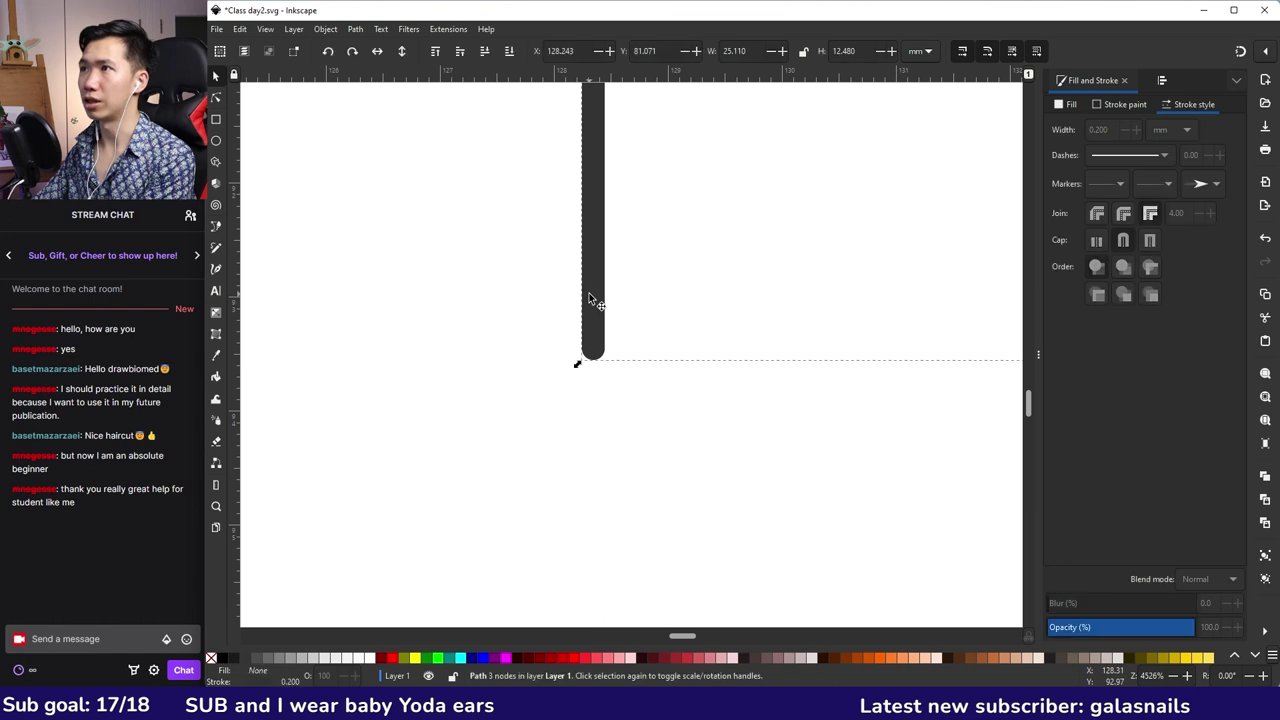
click(1097, 241)
click(591, 351)
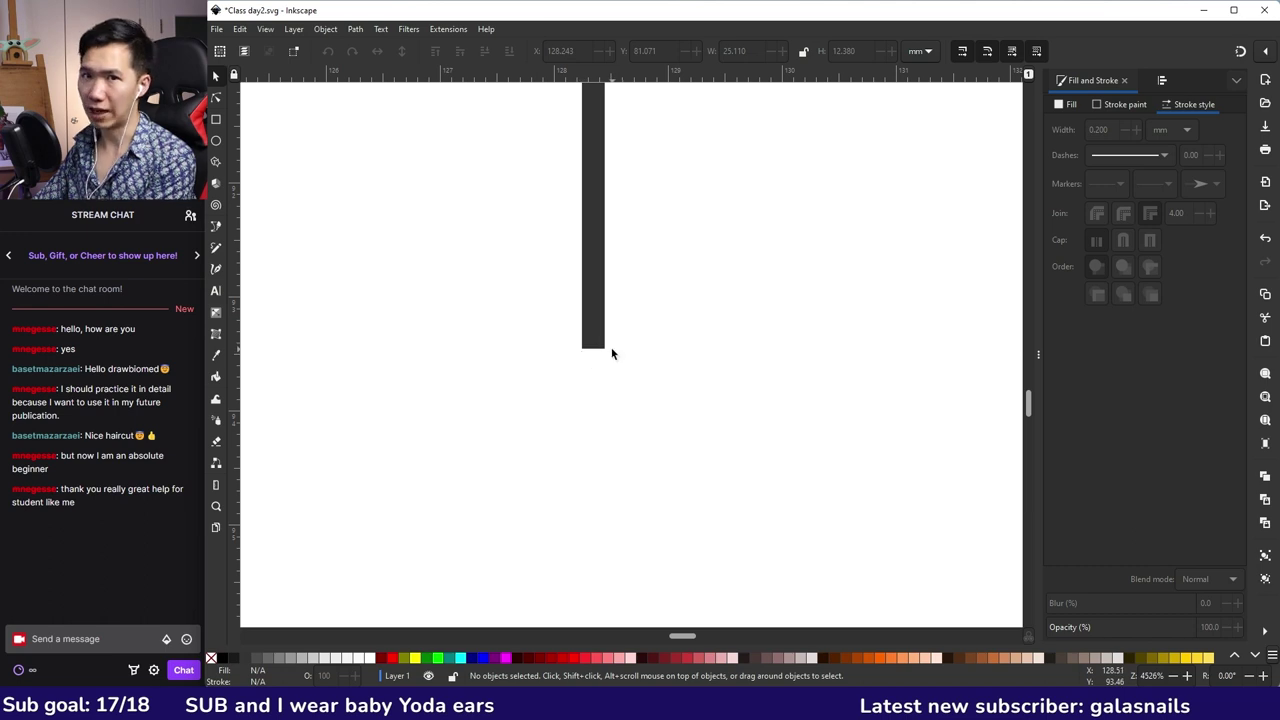
- Change the L-shaped arrow's line ends to a square cap and deselect it
click(585, 347)
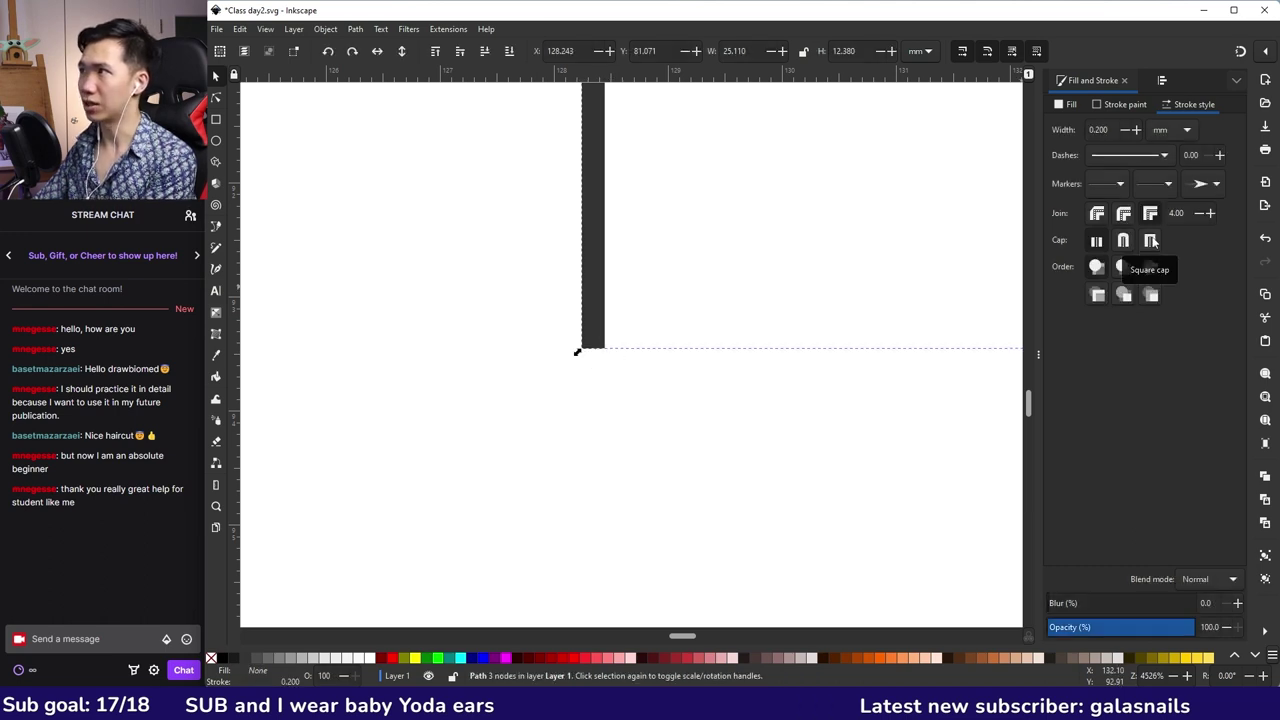
click(1151, 241)
click(594, 368)
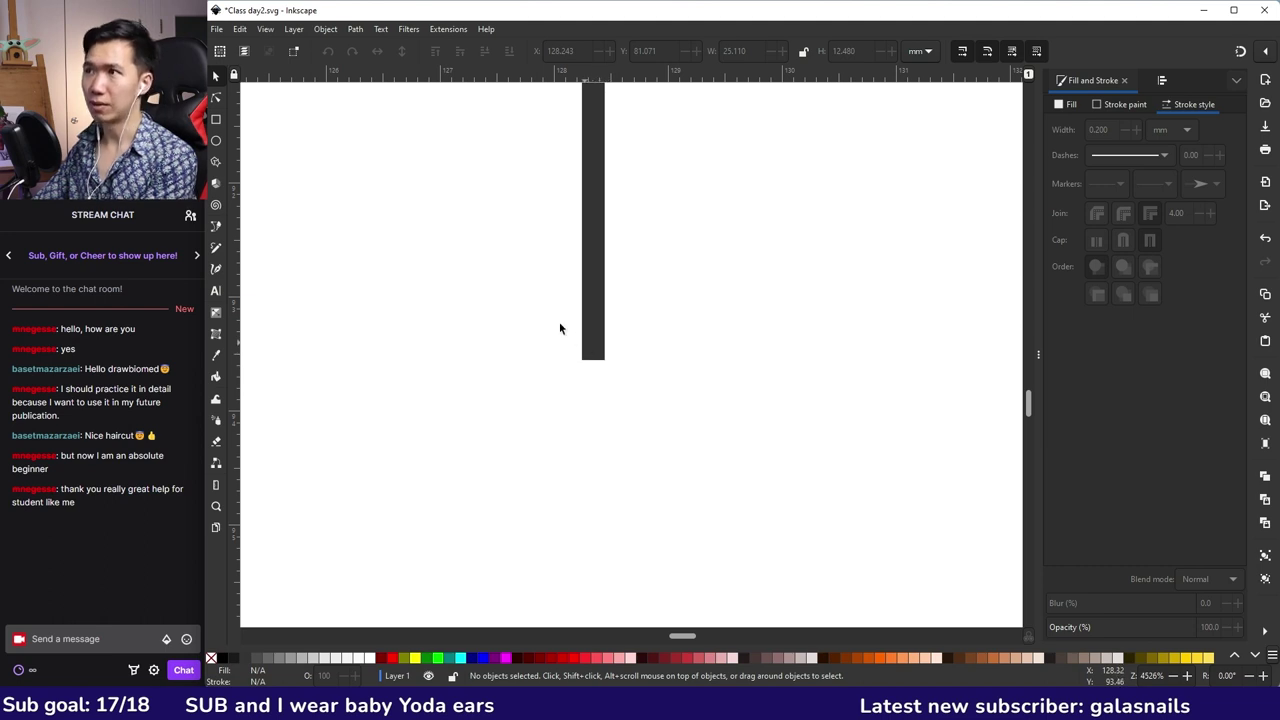
- Show the L-shaped arrow's nodes for editing and switch its line ends back to a butt cap
click(590, 258)
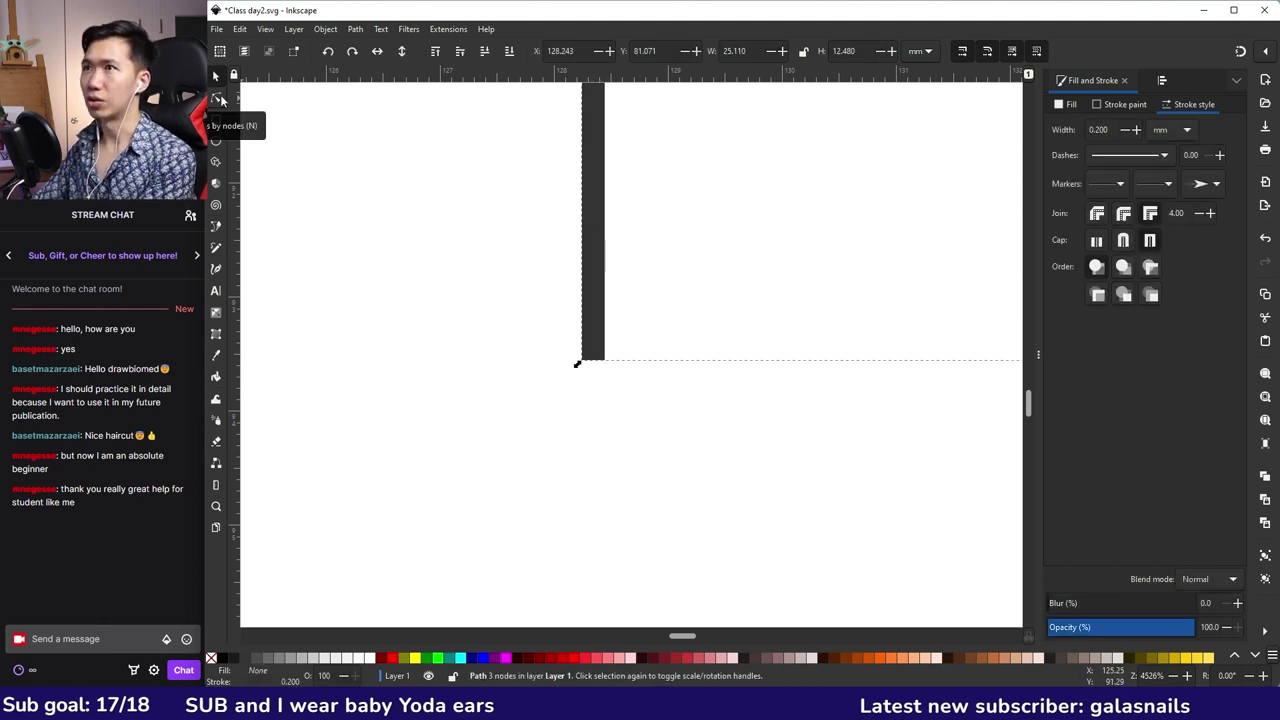
click(218, 98)
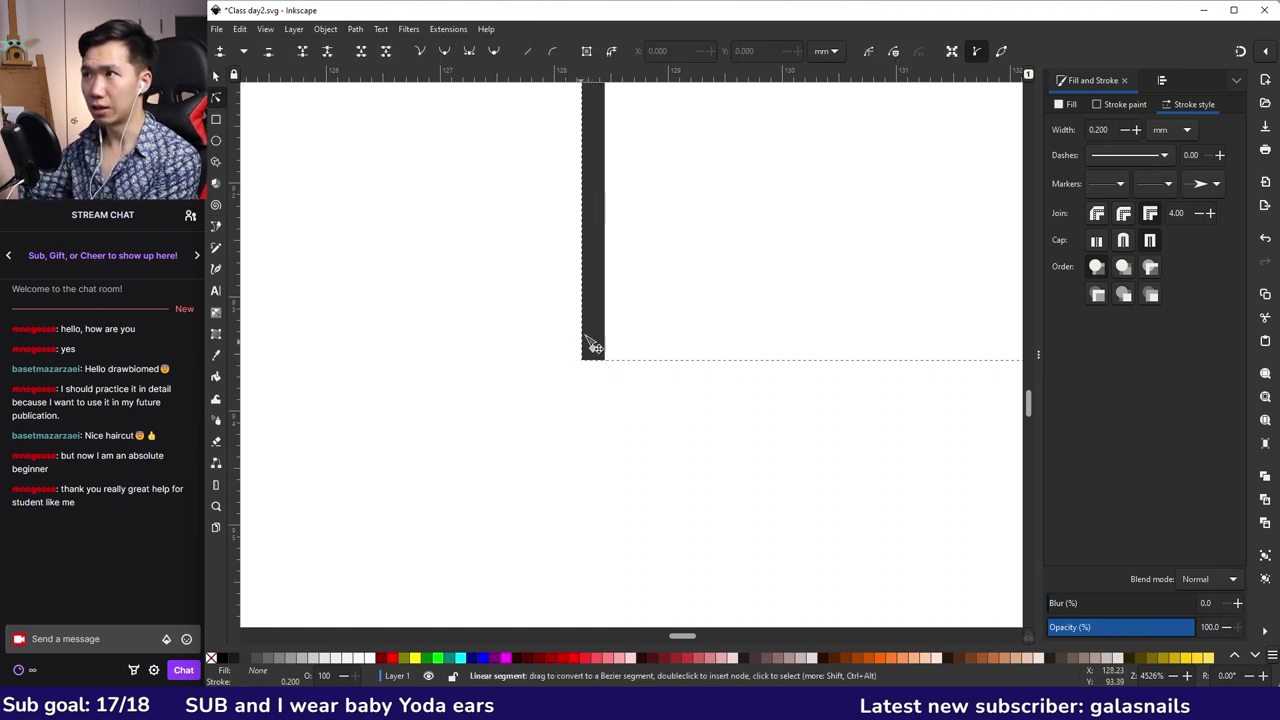
click(1097, 241)
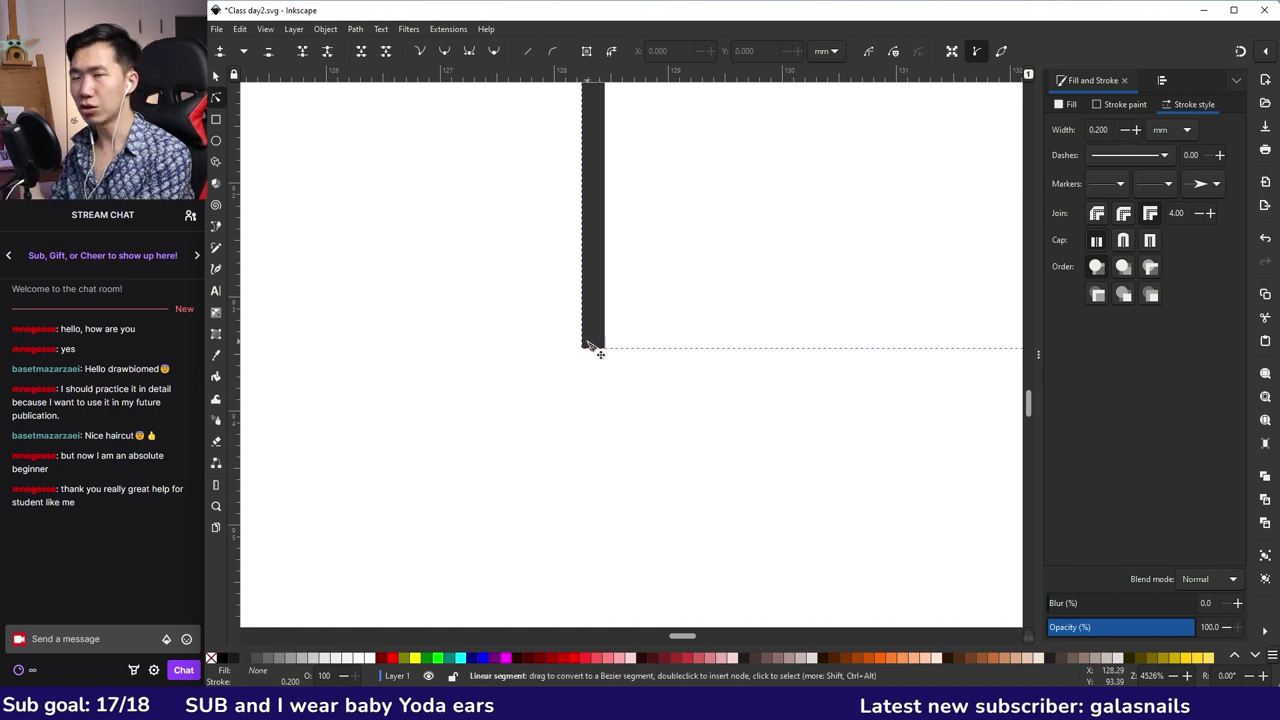
ctrl+scroll(625, 390, down, 6)
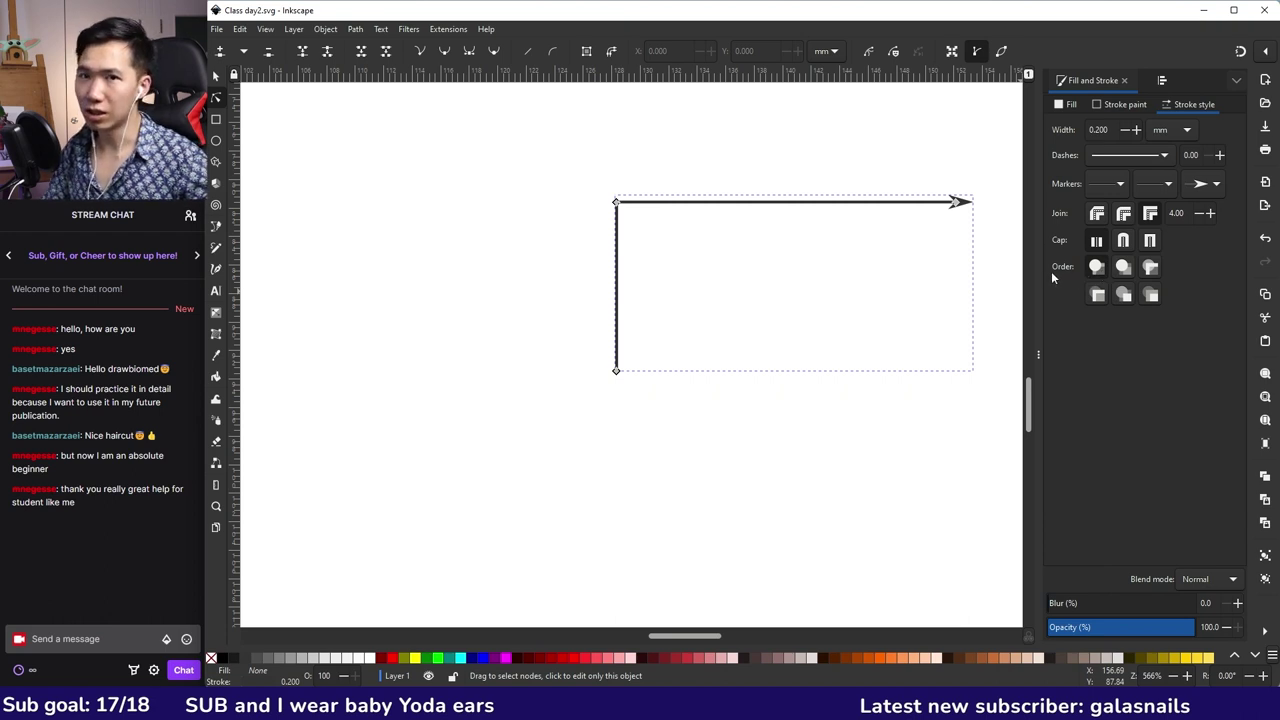
click(843, 340)
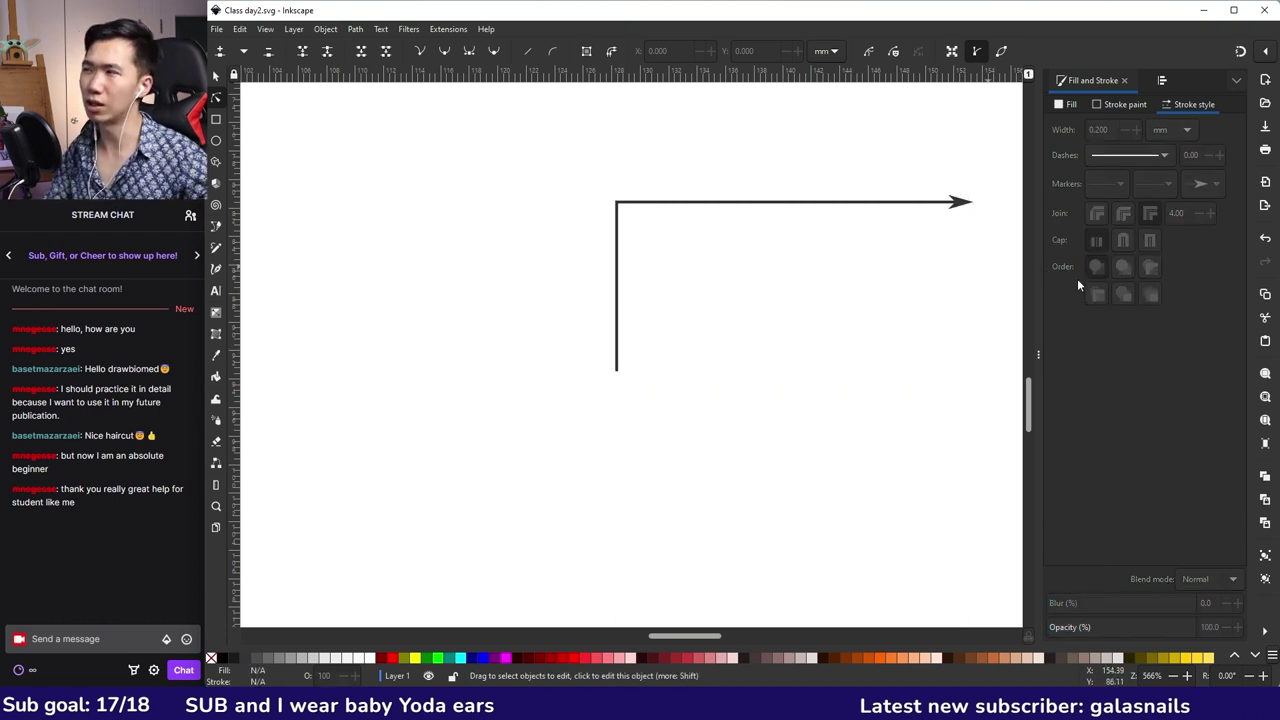
click(907, 204)
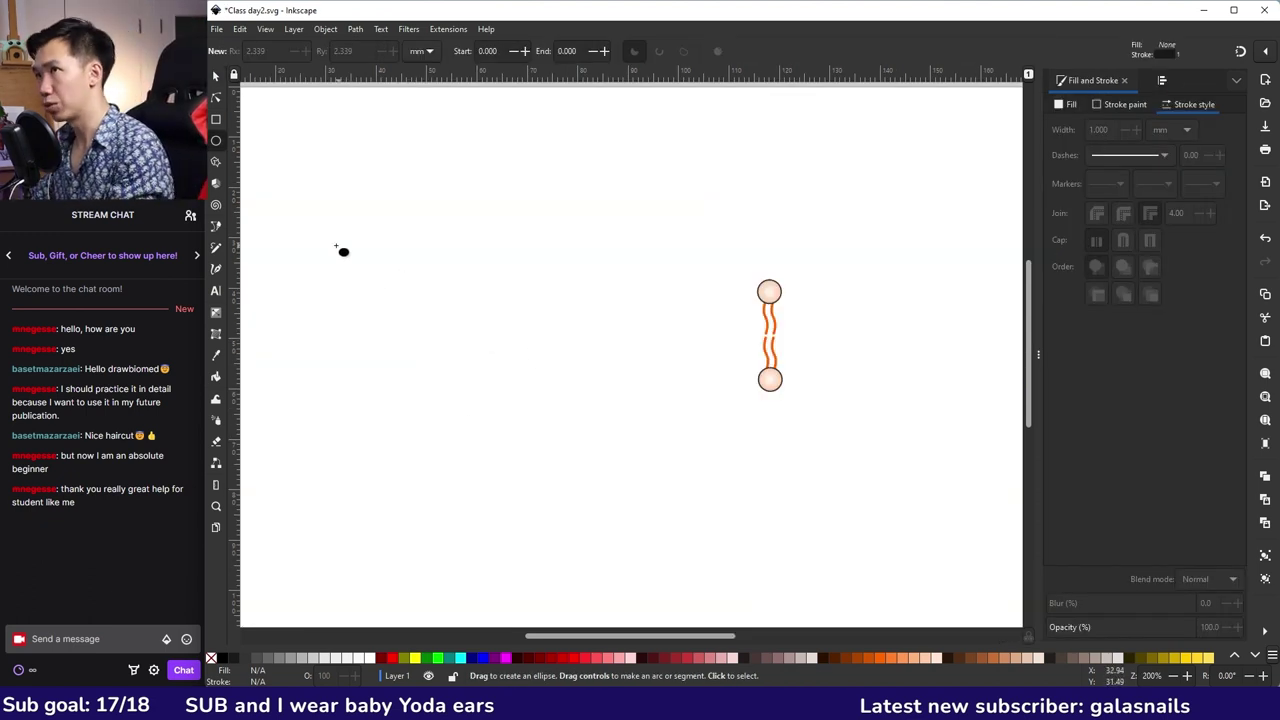
- Draw a small unfilled circle about 4.1 mm across in the empty area left of the lipid pair and deselect it
drag(350, 245, 371, 265)
key(s)
scroll(415, 307, up, 3)
click(415, 307)
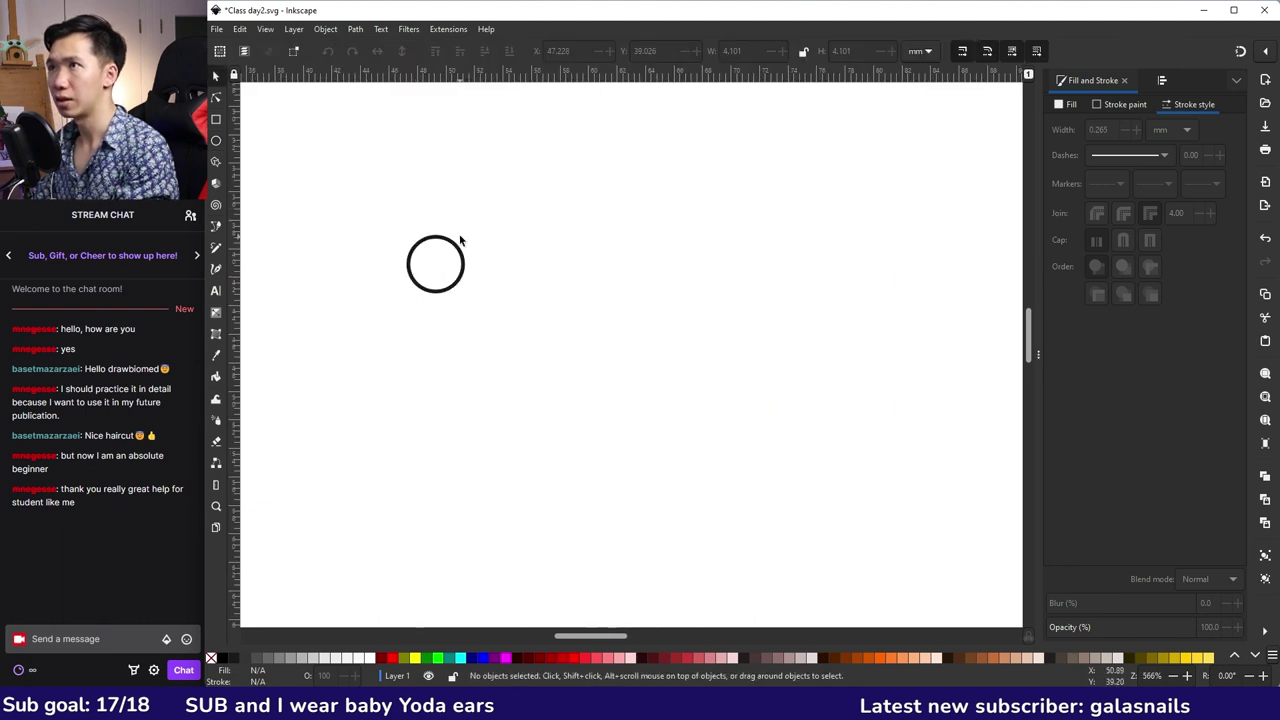
- Fill the small circle with a radial gradient running from its centre to its lower edge
click(216, 312)
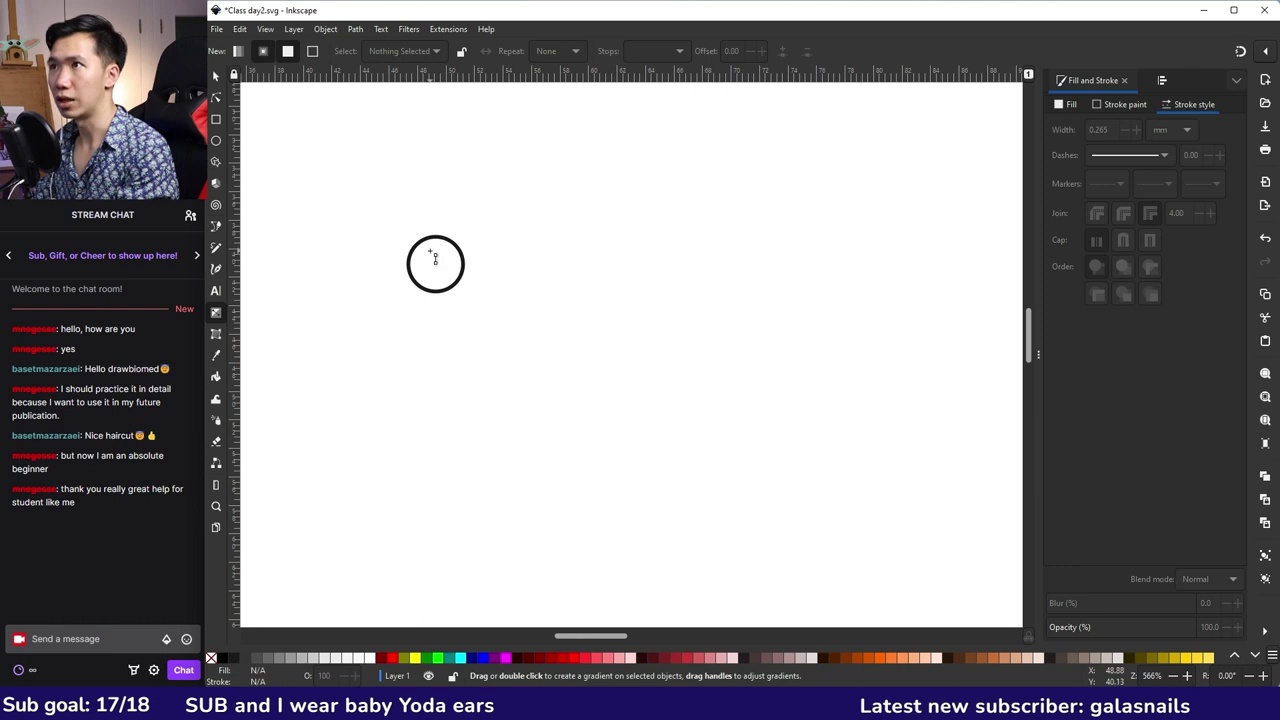
click(263, 51)
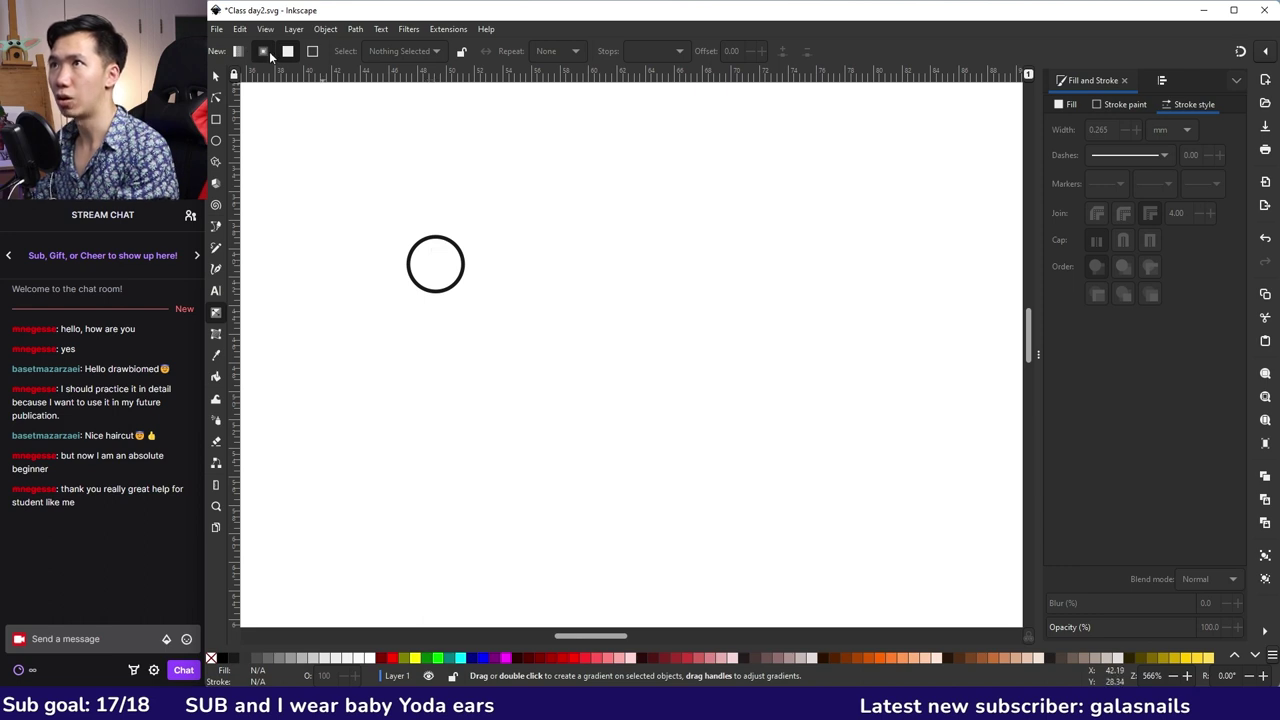
click(436, 264)
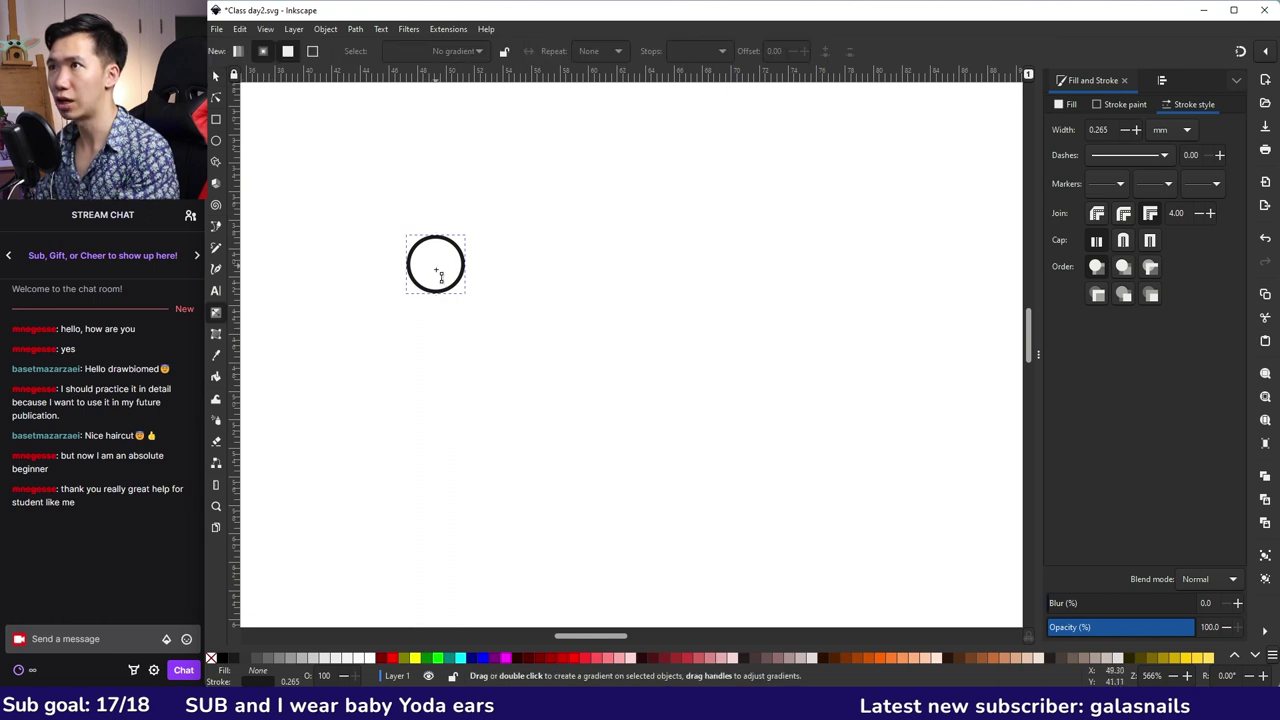
drag(436, 266, 438, 290)
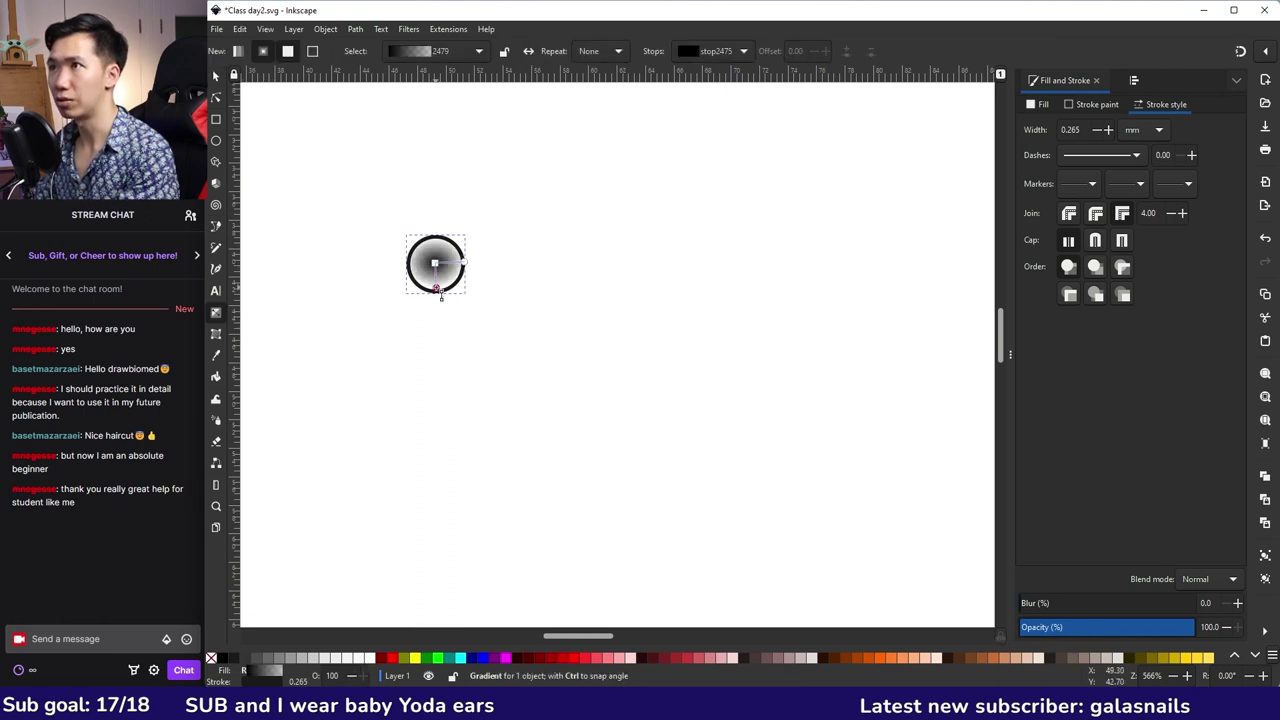
- Colour the outer stop of the circle's radial gradient light orange, #FFB380
click(437, 289)
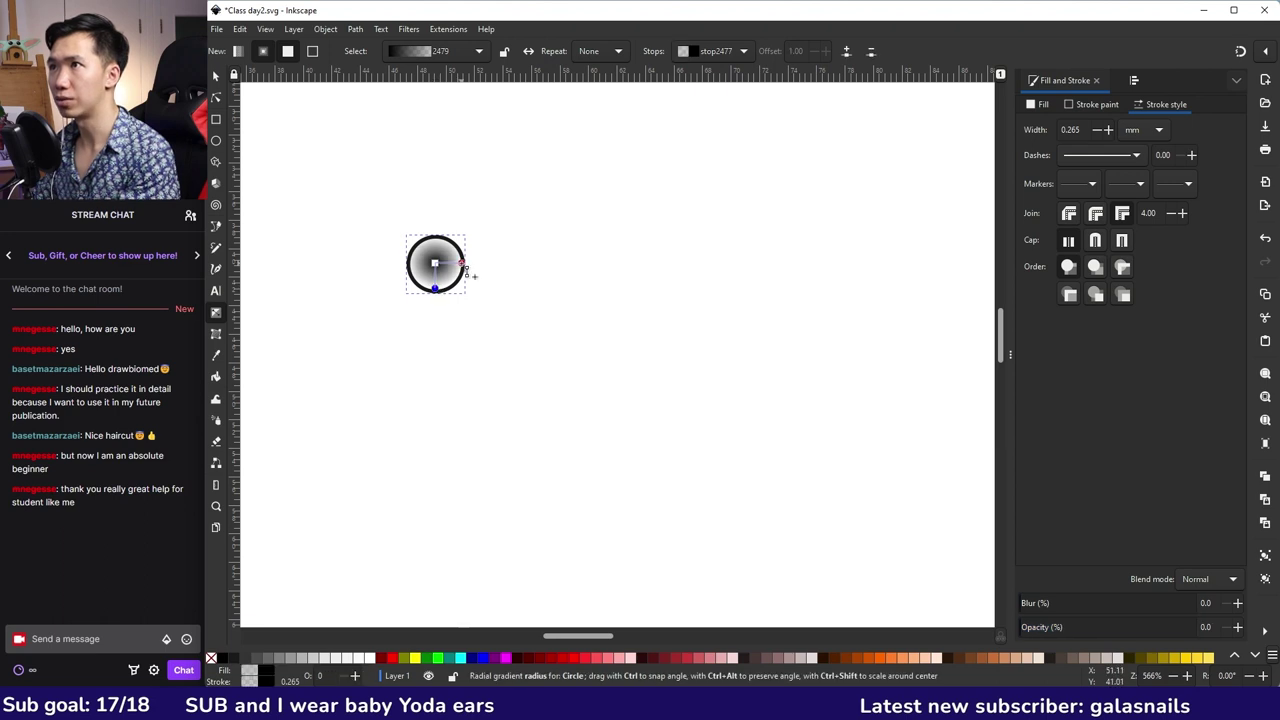
click(463, 264)
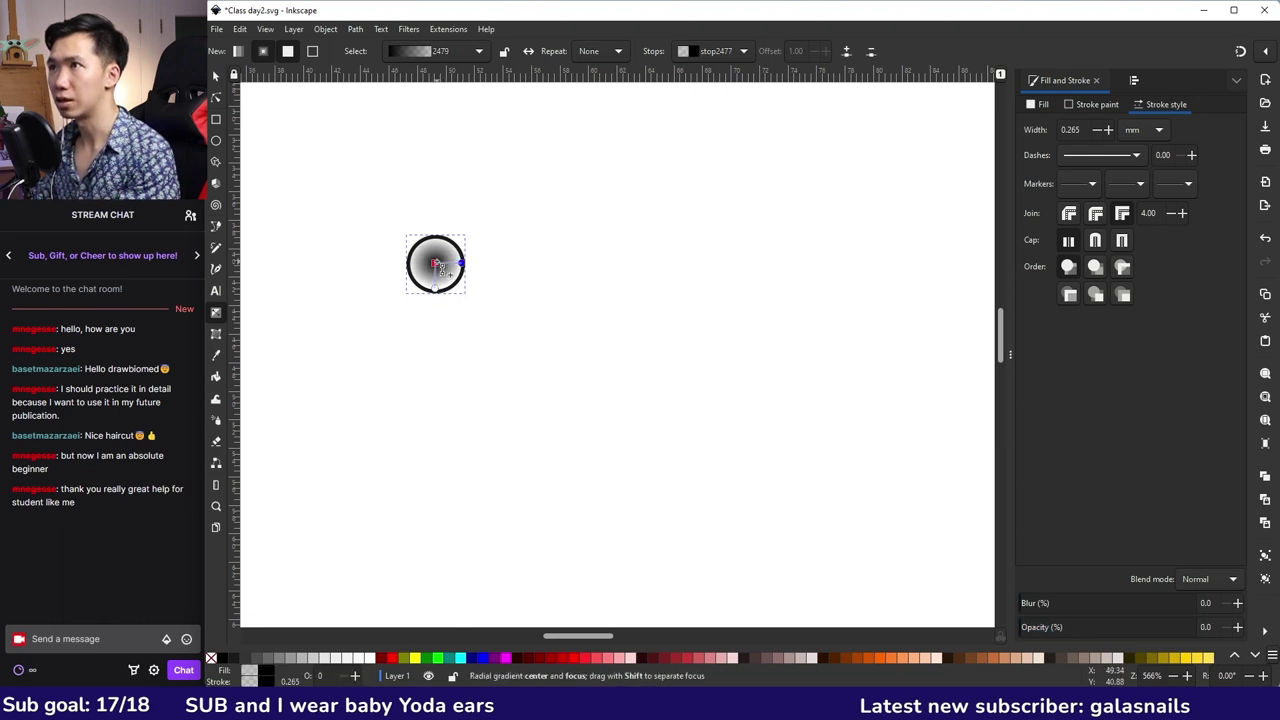
click(927, 660)
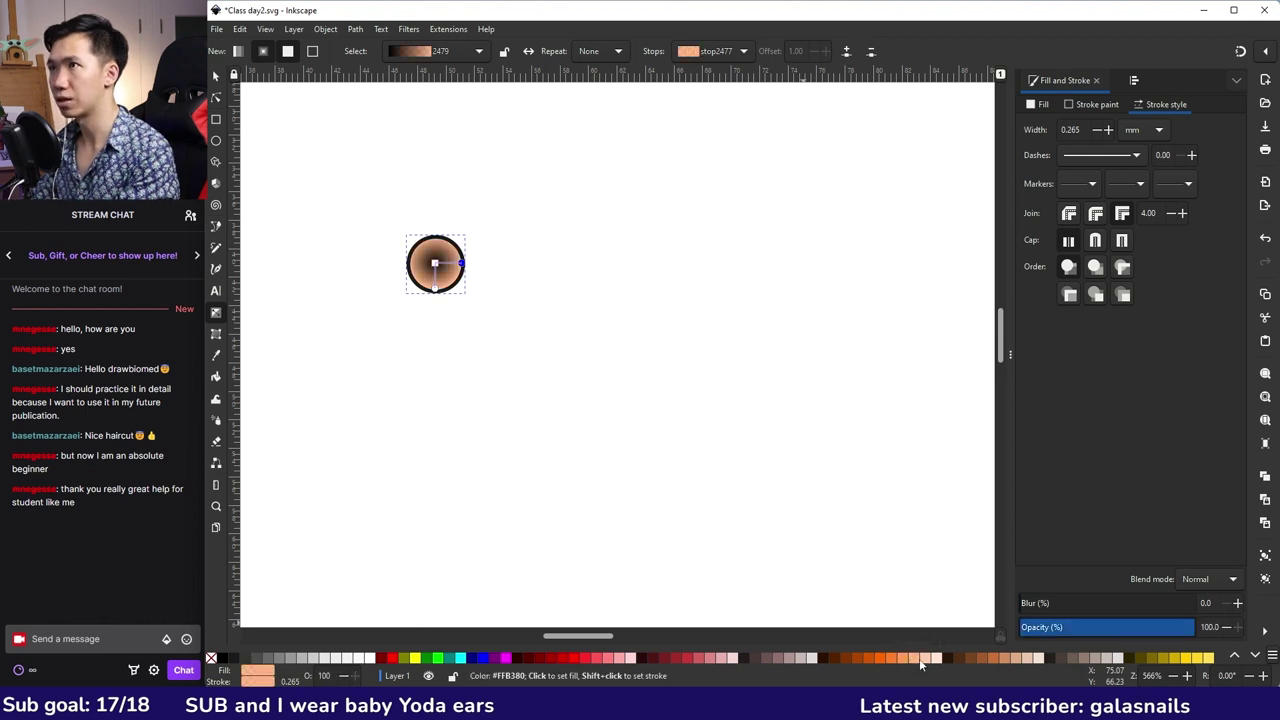
- Colour the centre stop of the circle's radial gradient white and deselect the circle
click(369, 658)
key(Escape)
key(s)
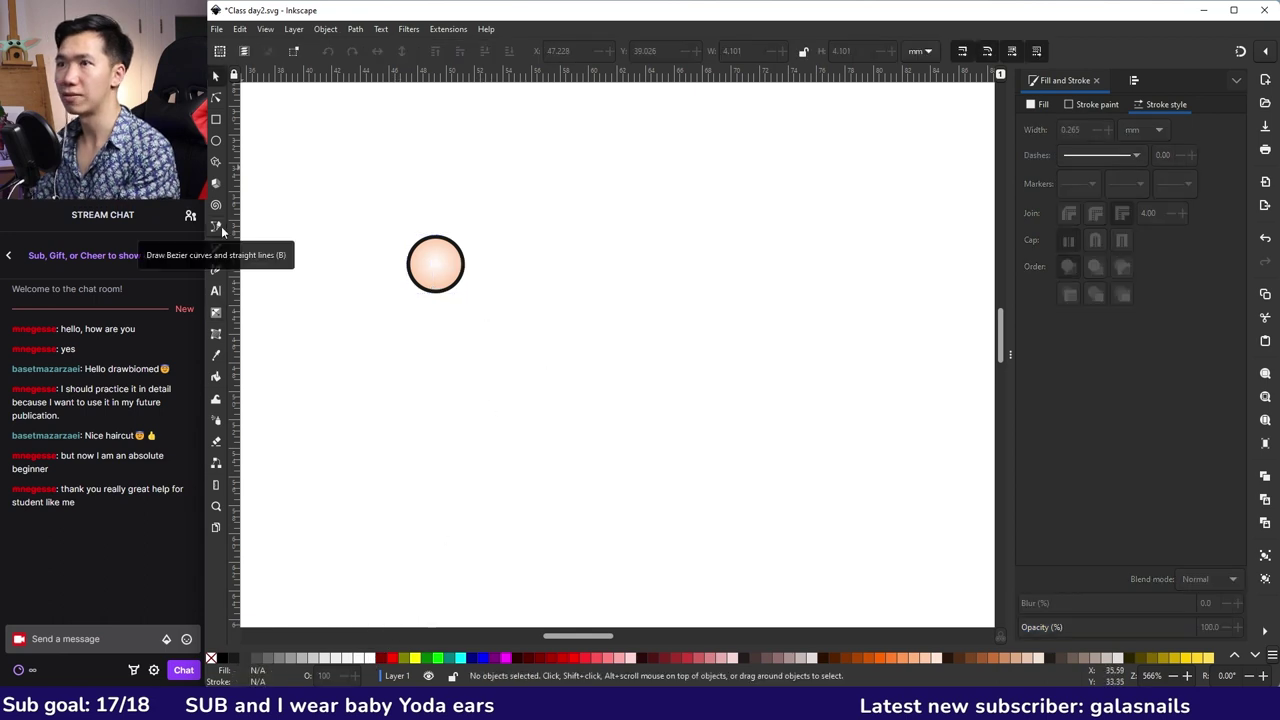
- Draw an open wavy path with the Bezier tool, running down from the circle's lower left edge
click(220, 229)
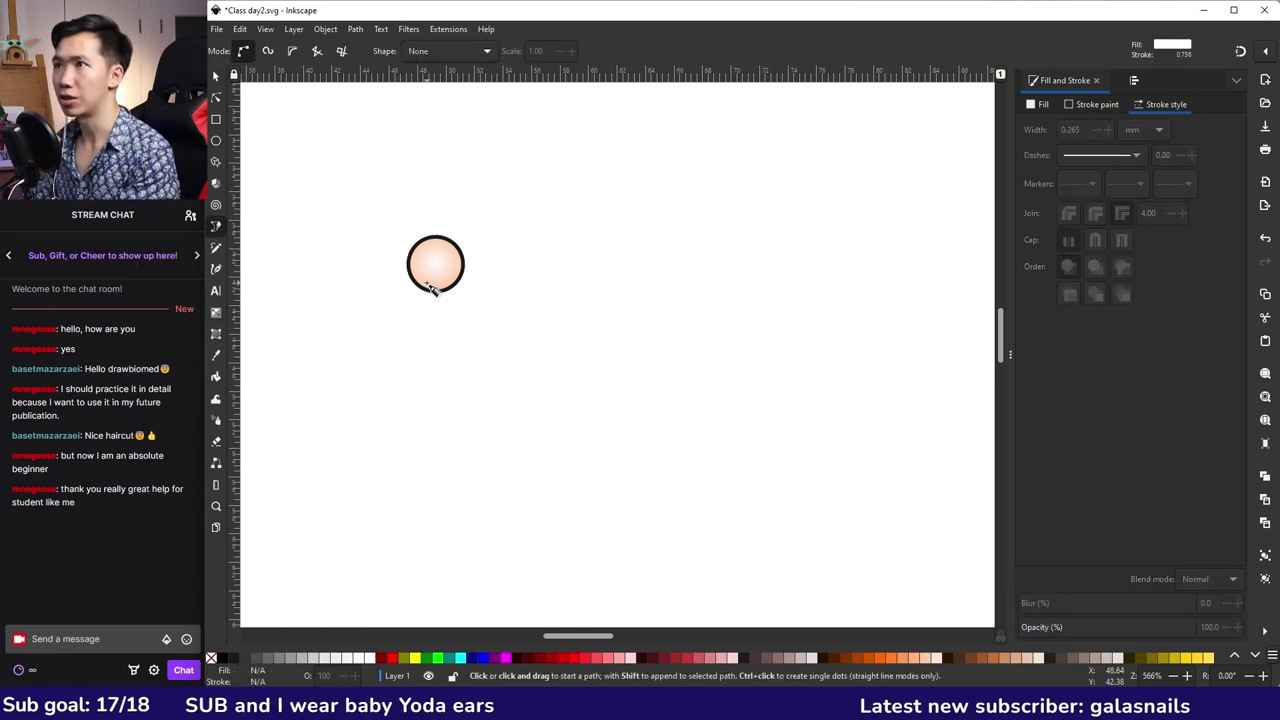
click(424, 283)
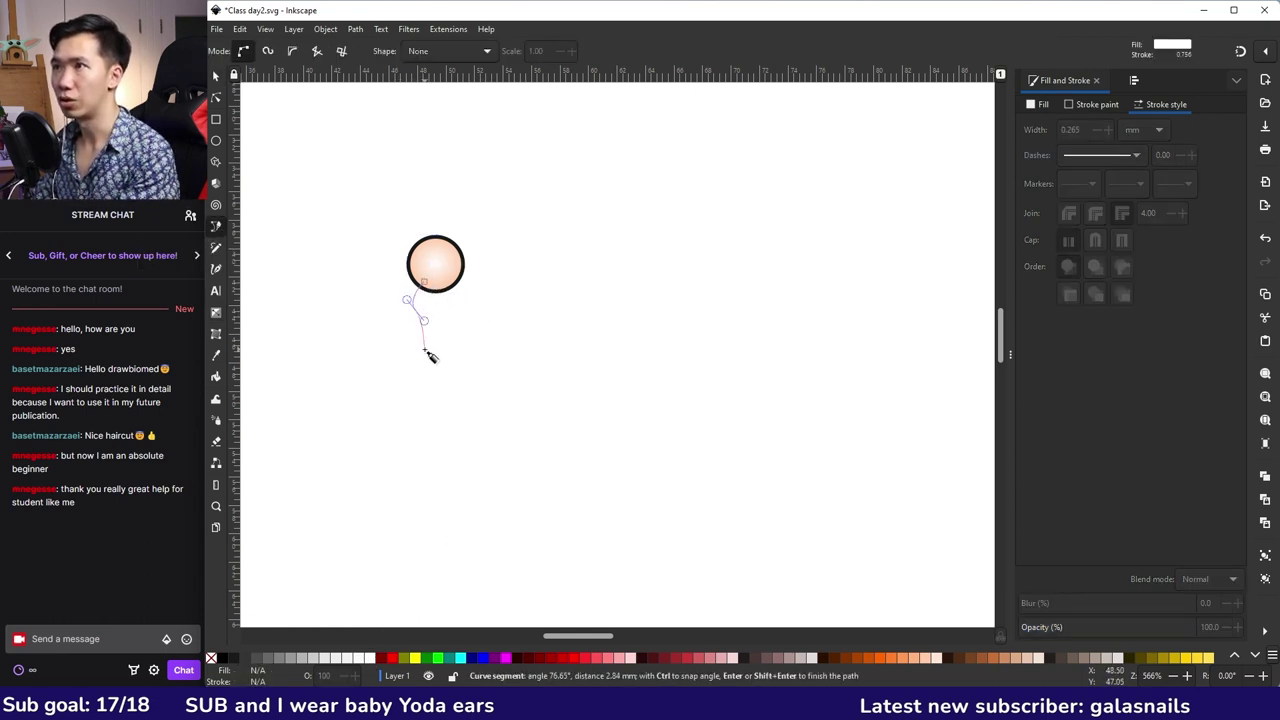
drag(425, 352, 423, 360)
key(Return)
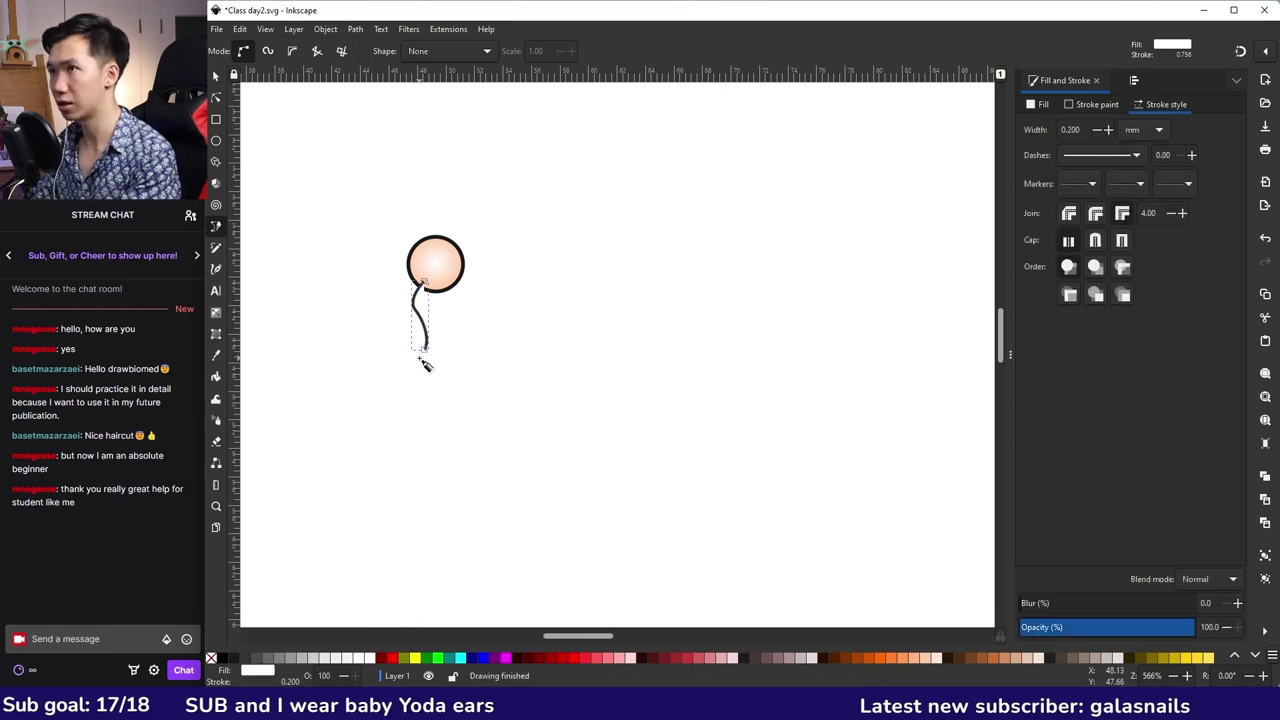
- Reshape the wavy path by moving its middle and lower end nodes, making it about 0.8 mm wide and 4.7 mm tall
click(216, 97)
double_click(415, 313)
drag(415, 313, 421, 319)
click(420, 349)
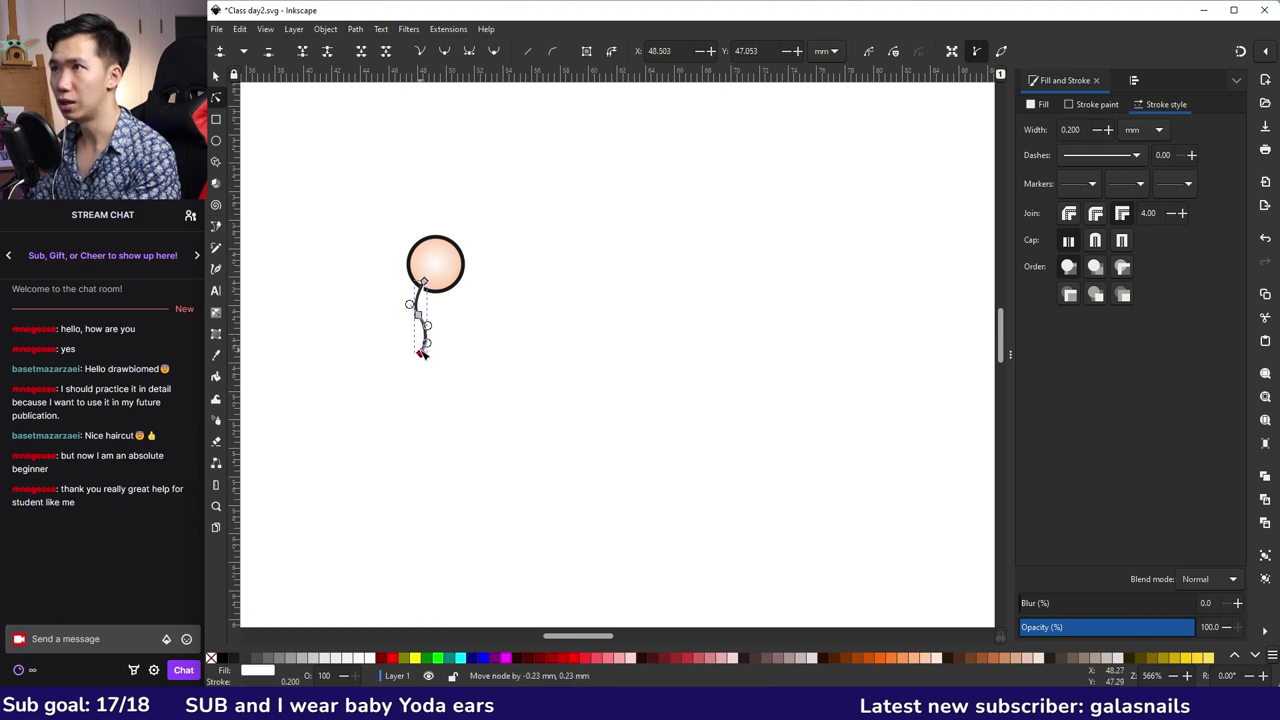
click(450, 328)
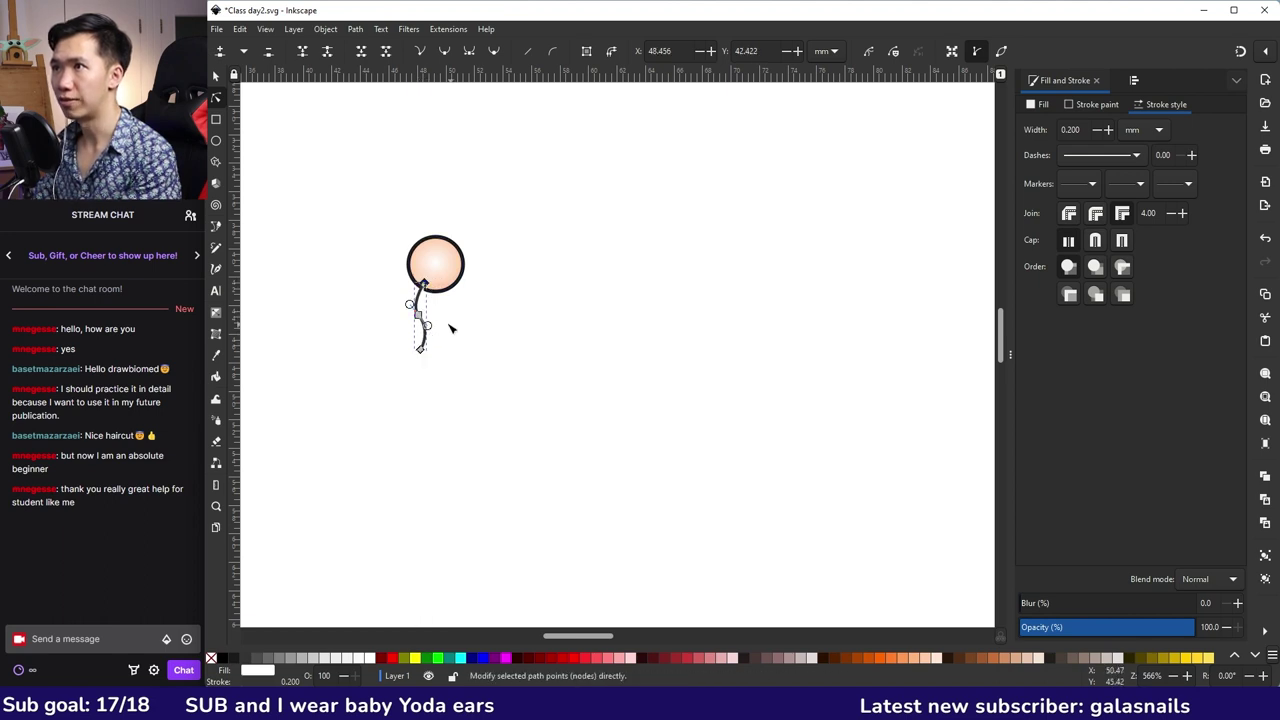
key(s)
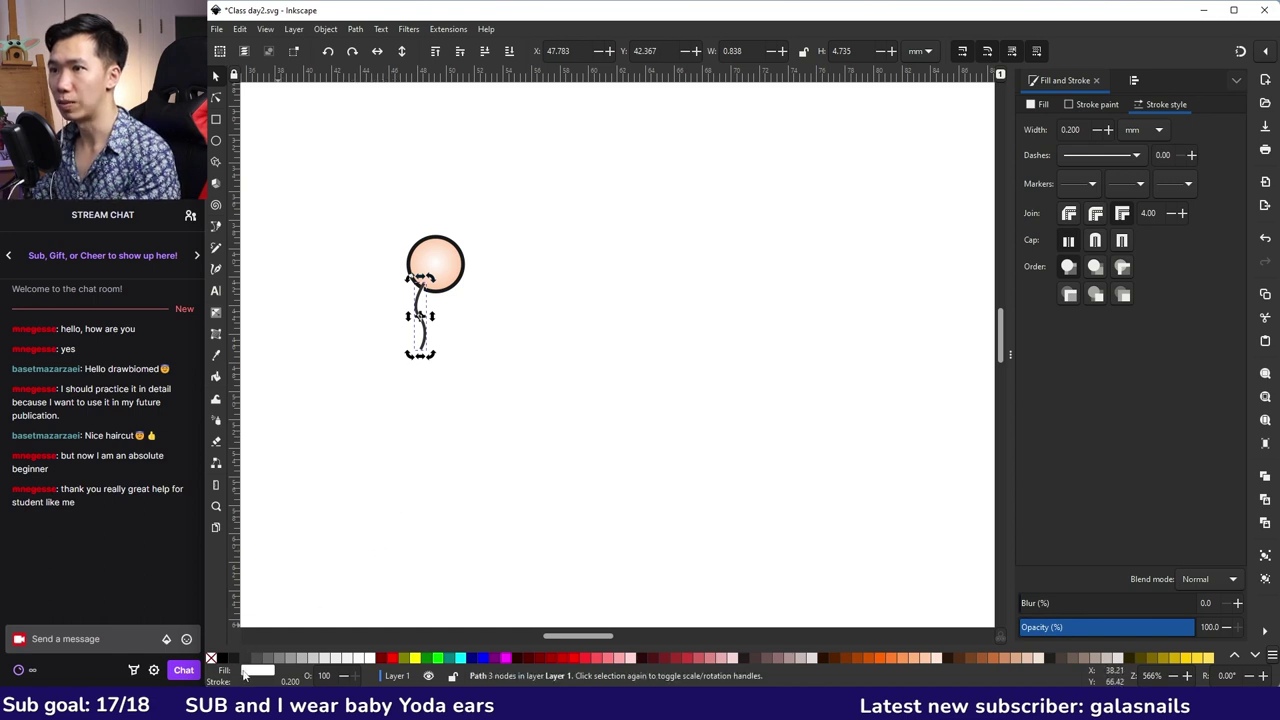
- Remove the wavy path's fill, give it a 0.5 mm orange stroke, and shift it slightly right and down beneath the circle
click(212, 659)
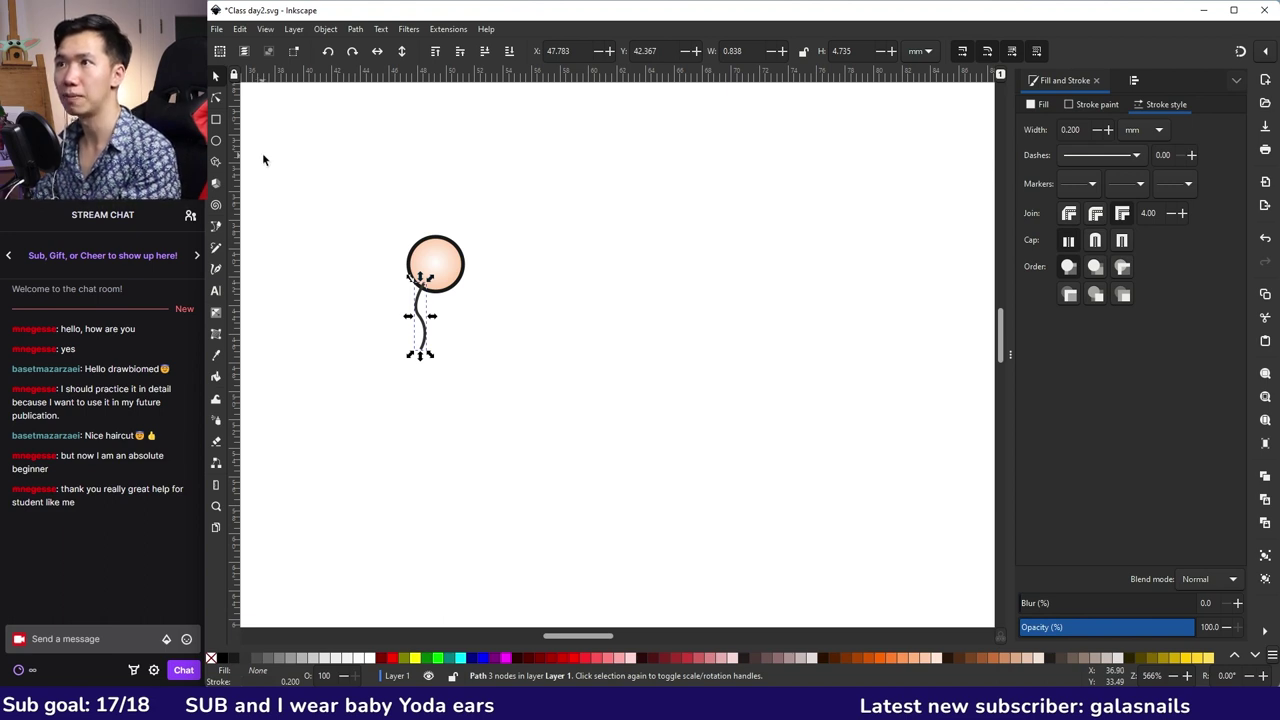
right_click(299, 679)
click(319, 618)
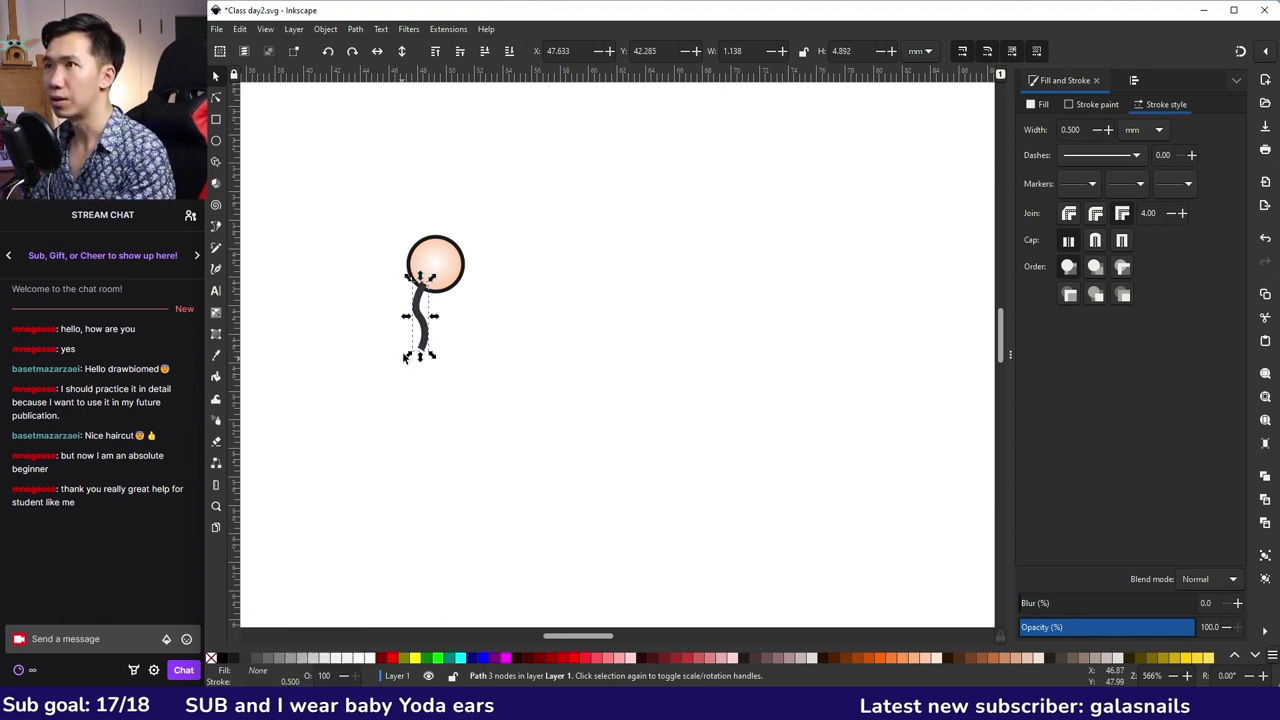
drag(421, 316, 428, 322)
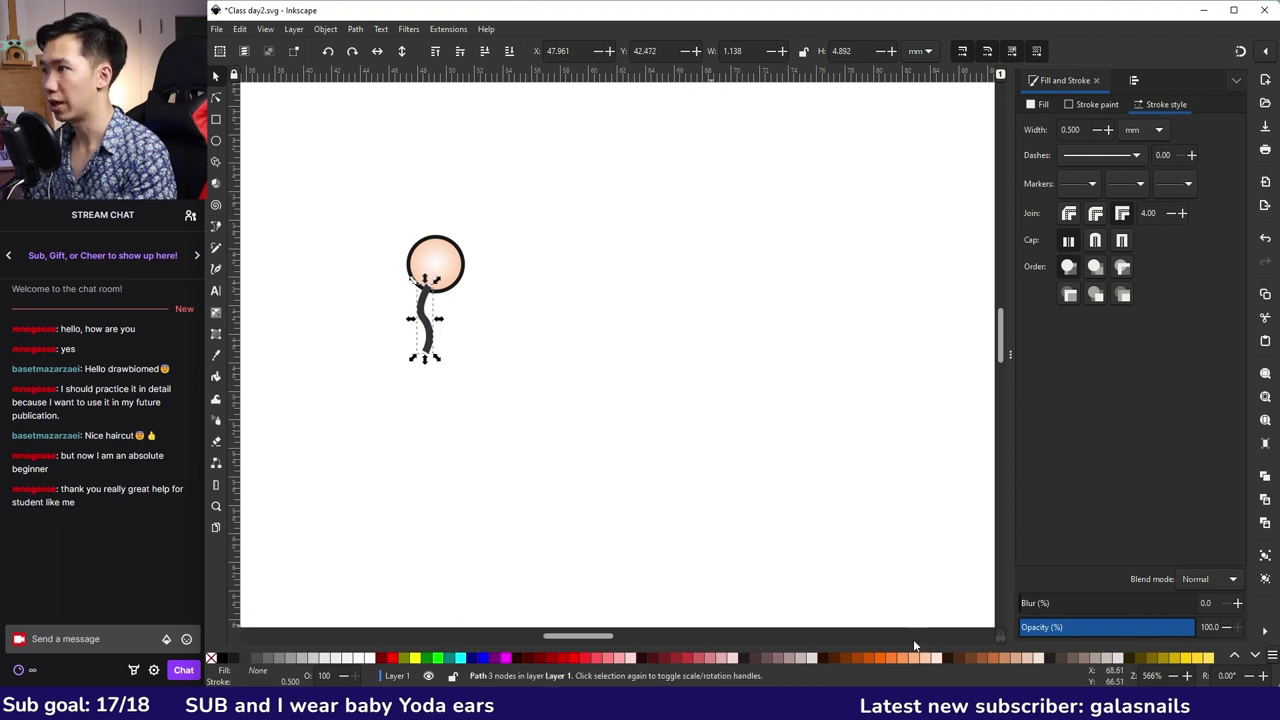
shift+click(893, 655)
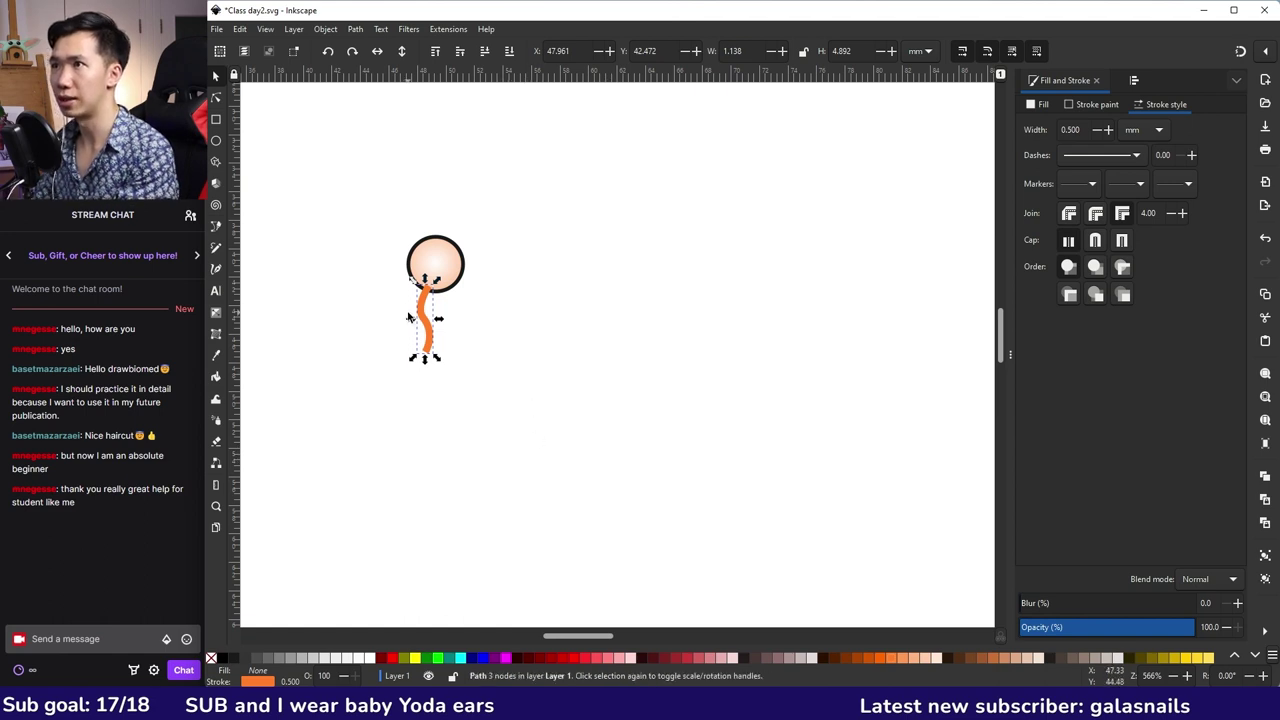
- Give the orange path round caps and place a duplicate about 1.15 mm to its right
ctrl+scroll(422, 300, up, 4)
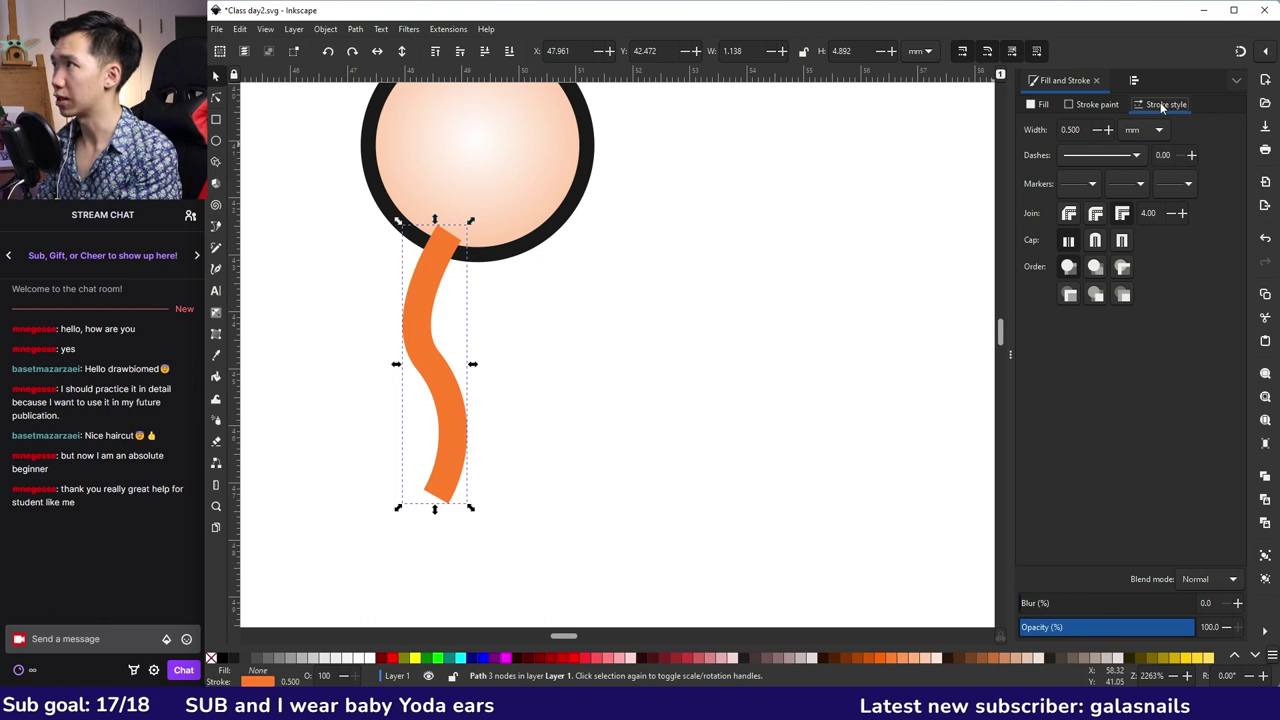
click(1096, 241)
key(ctrl+d)
drag(447, 372, 500, 350)
click(432, 515)
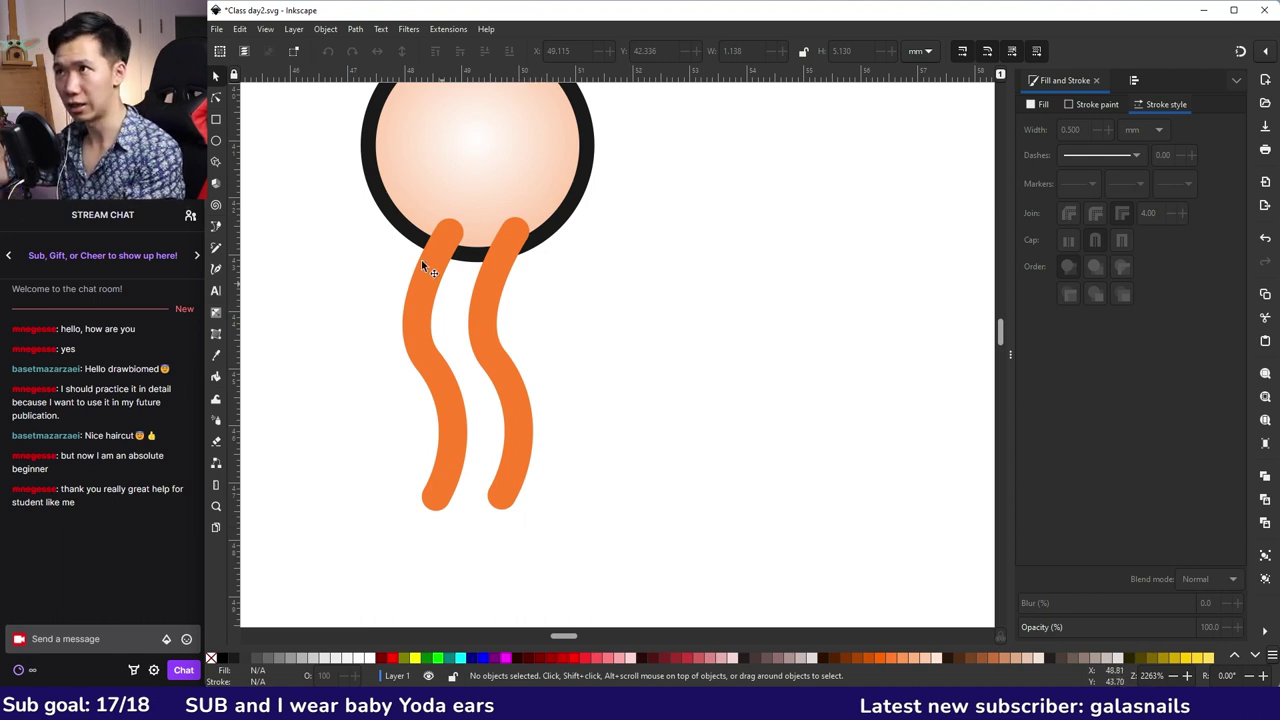
- Select both orange strands and align their top edges
drag(503, 298, 499, 301)
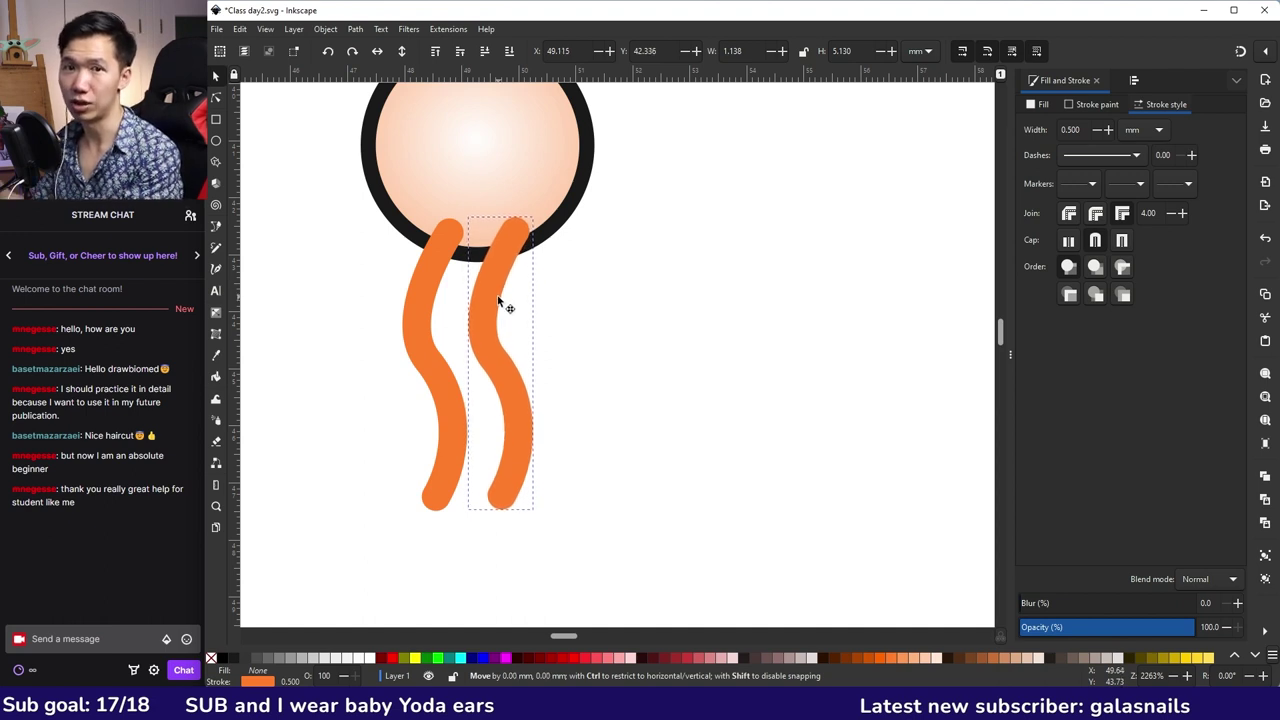
drag(386, 534, 596, 208)
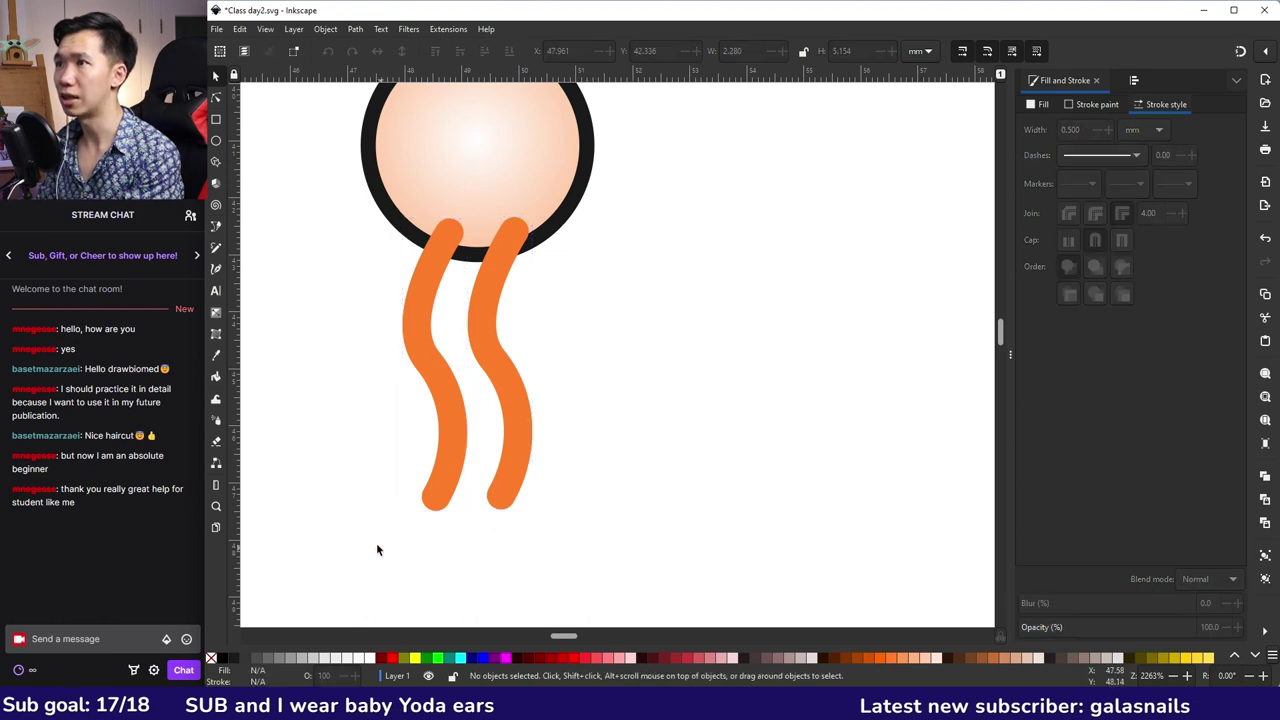
drag(377, 546, 583, 208)
click(583, 200)
drag(376, 550, 580, 203)
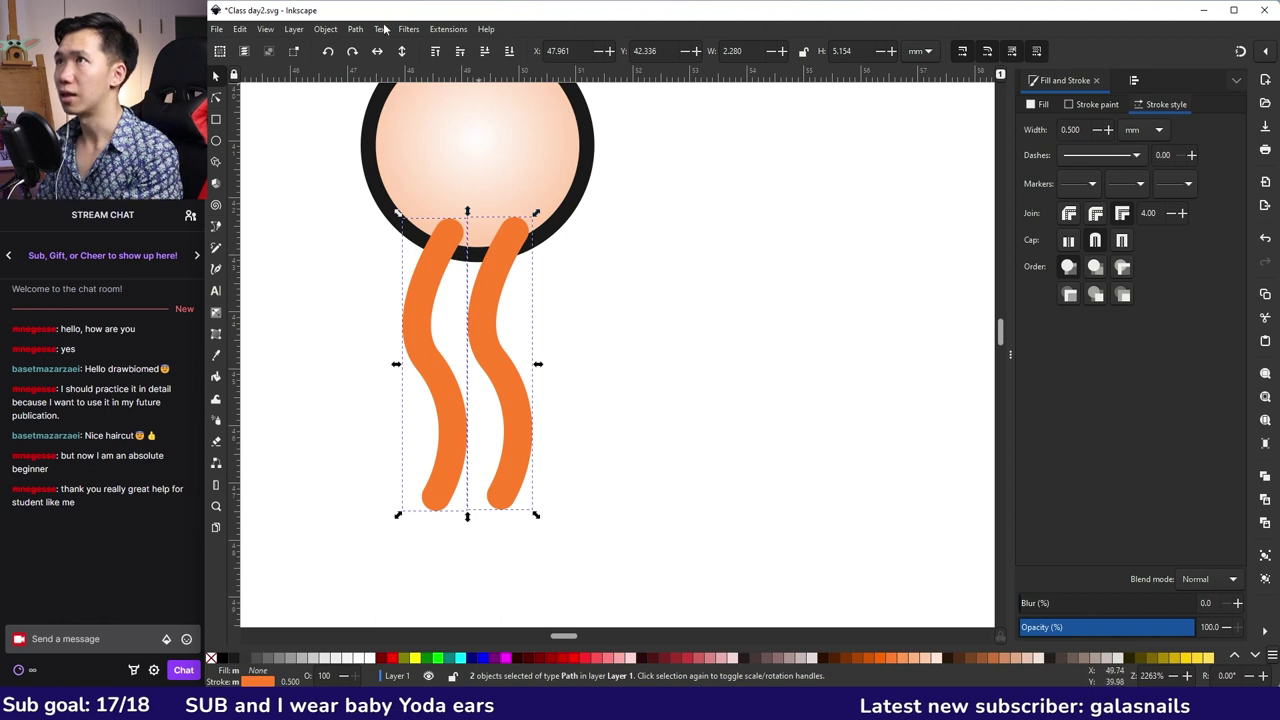
click(318, 29)
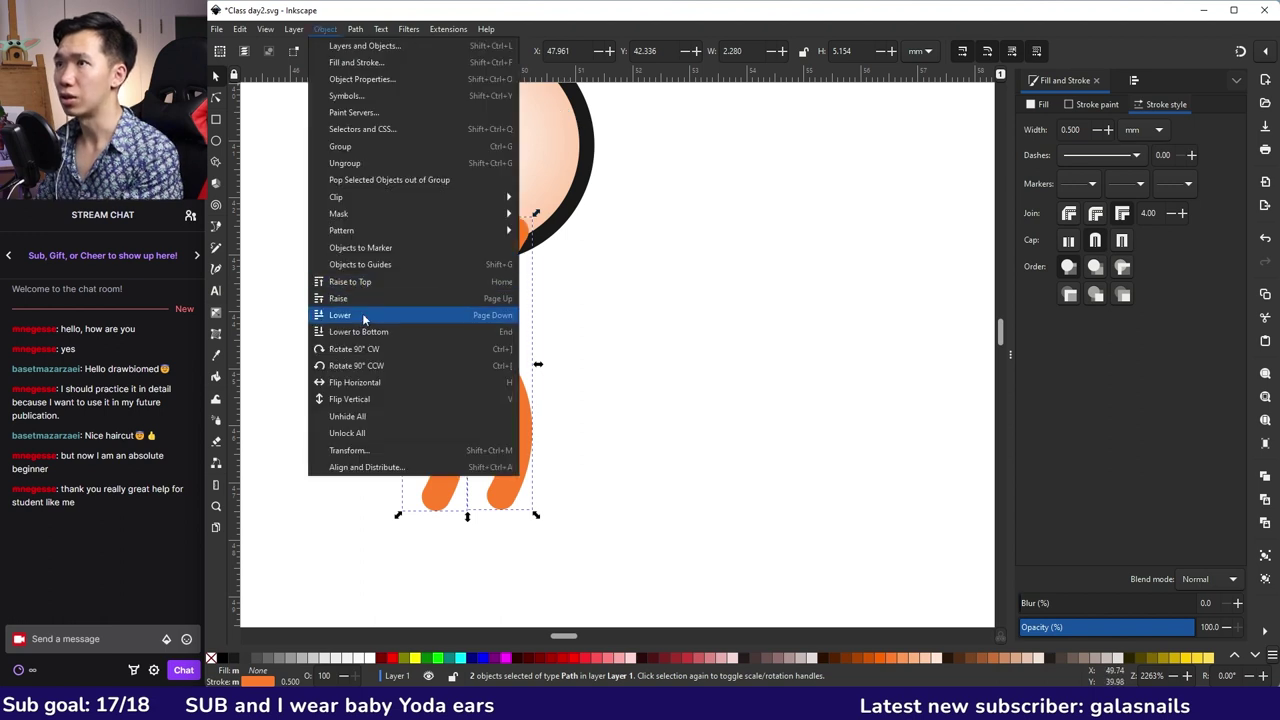
click(366, 467)
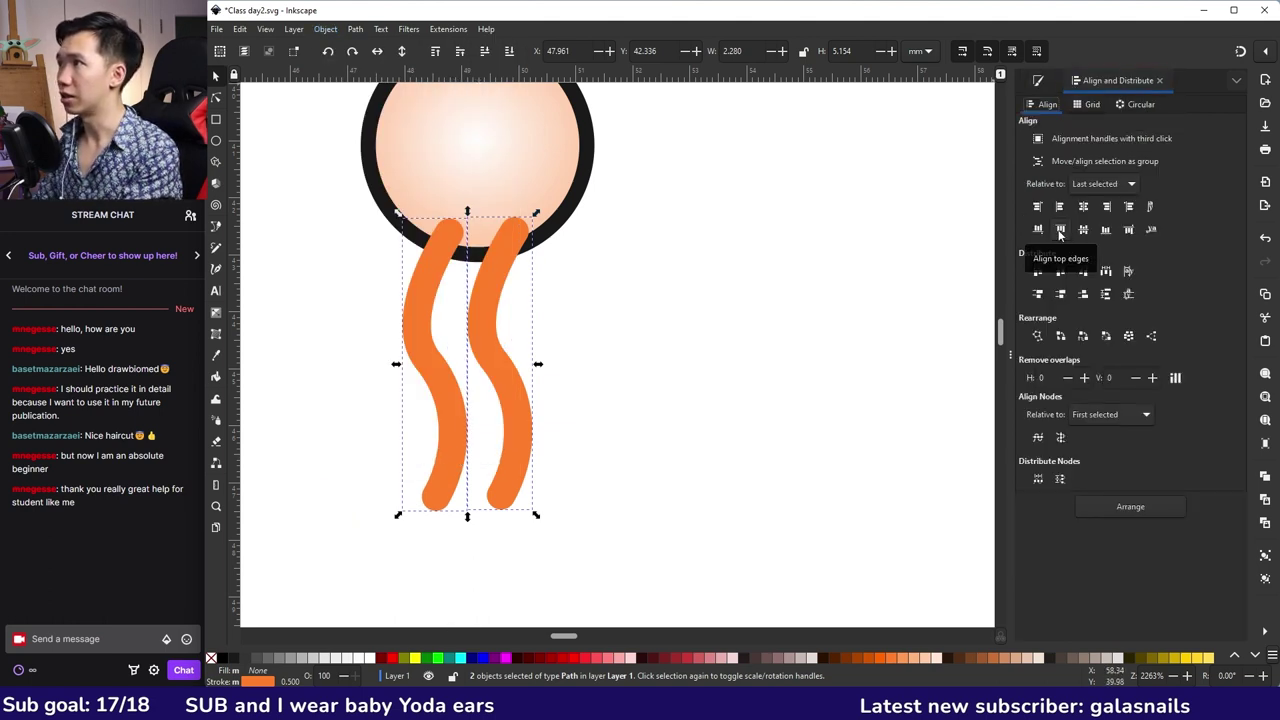
click(1060, 230)
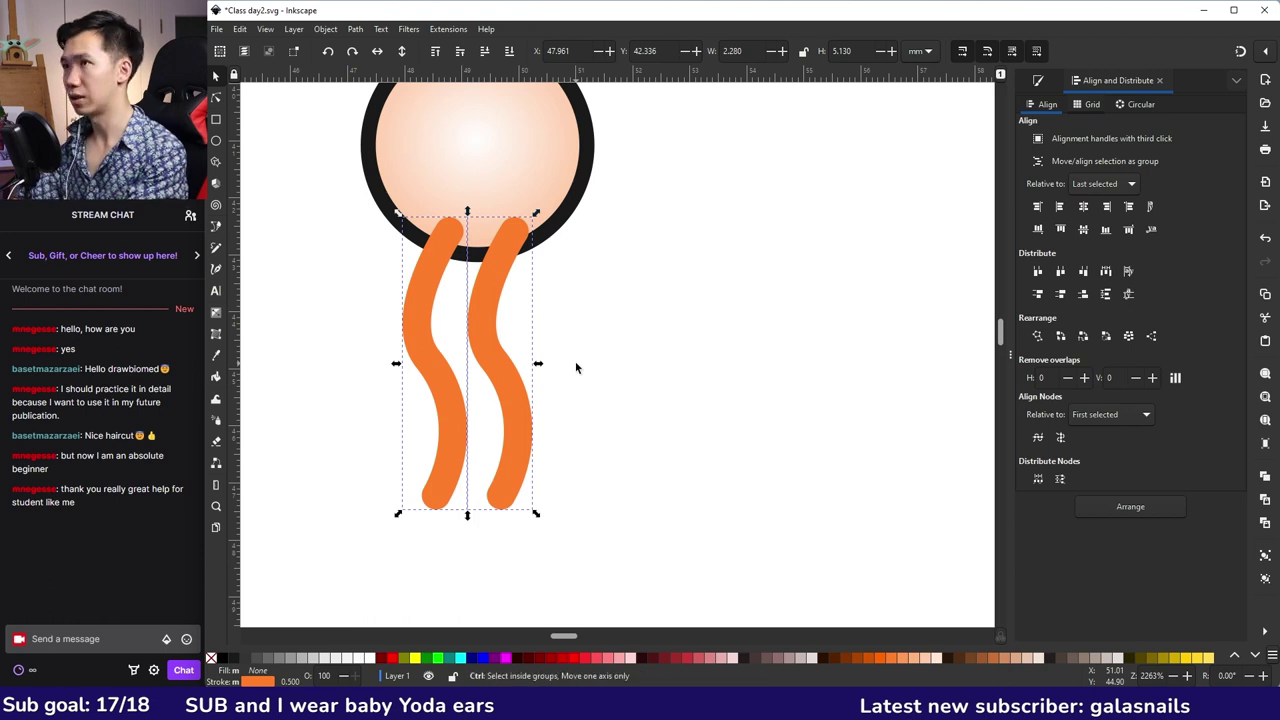
- Paste further copies of the strand pair to the right of the circle and align the top edges of all six strands
key(ctrl+v)
drag(720, 338, 786, 343)
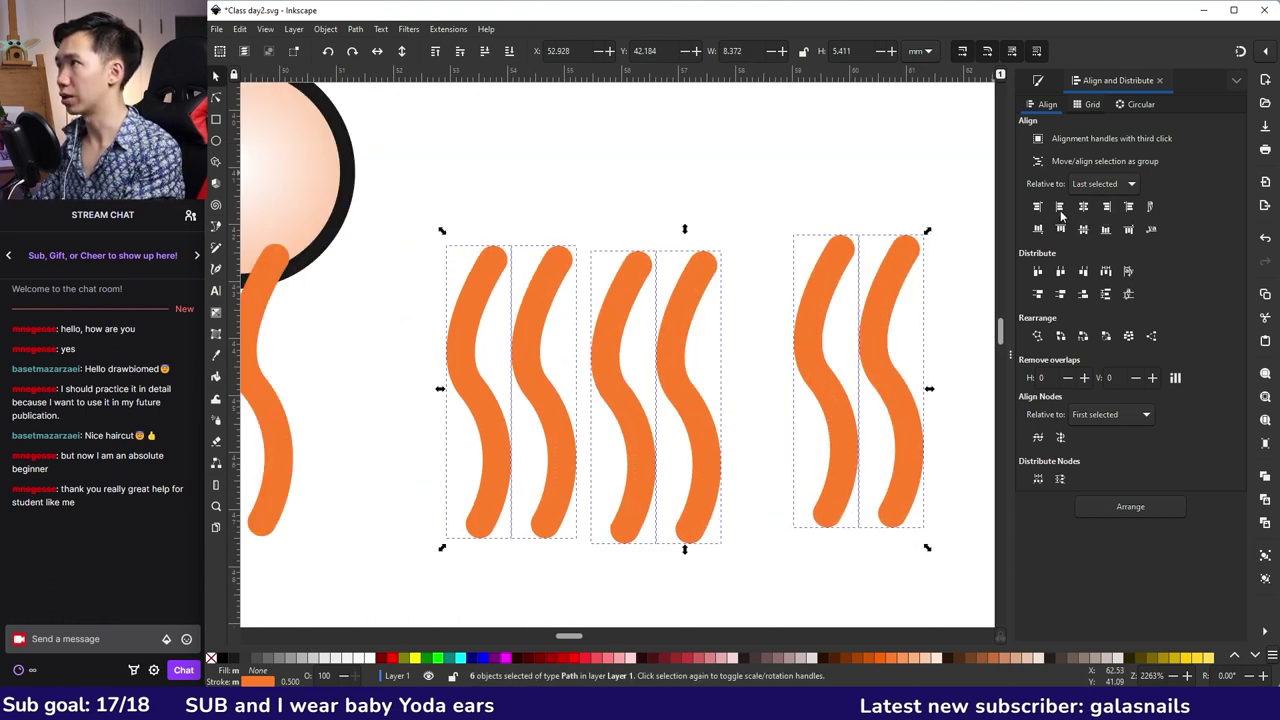
click(1061, 230)
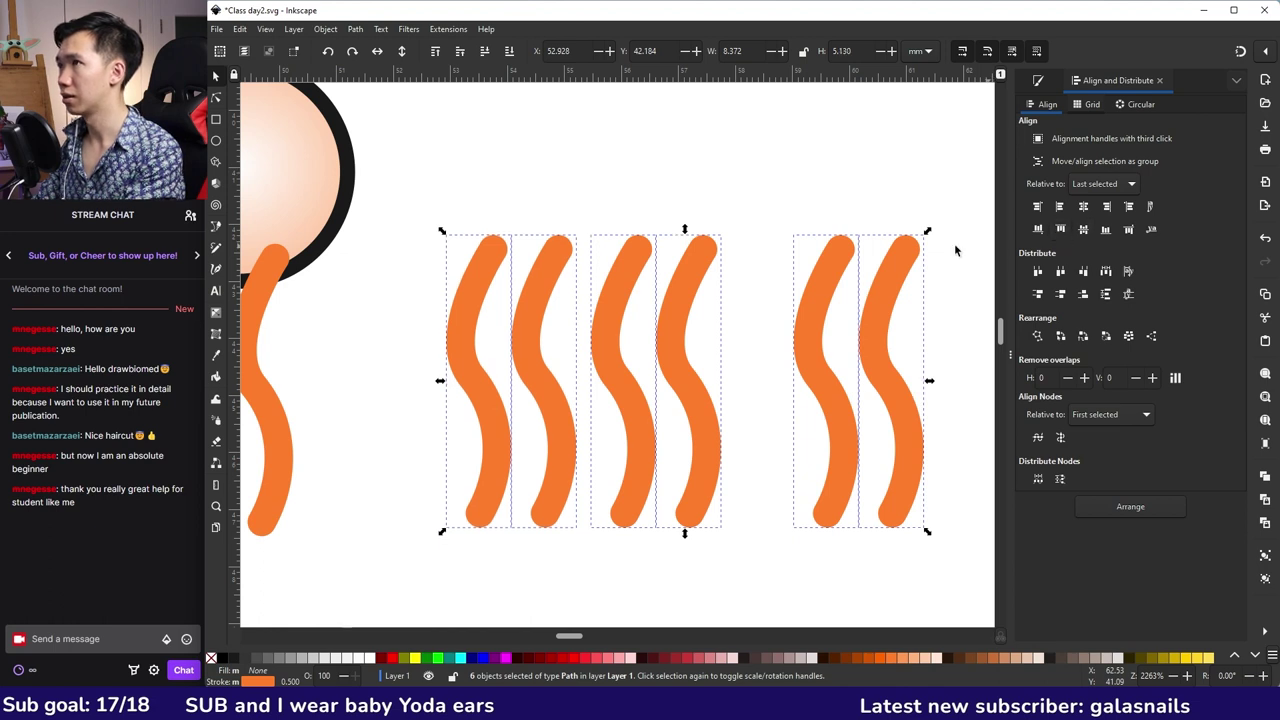
- Distribute the six copied strands horizontally with even spacing between their centres
click(812, 181)
drag(456, 222, 975, 542)
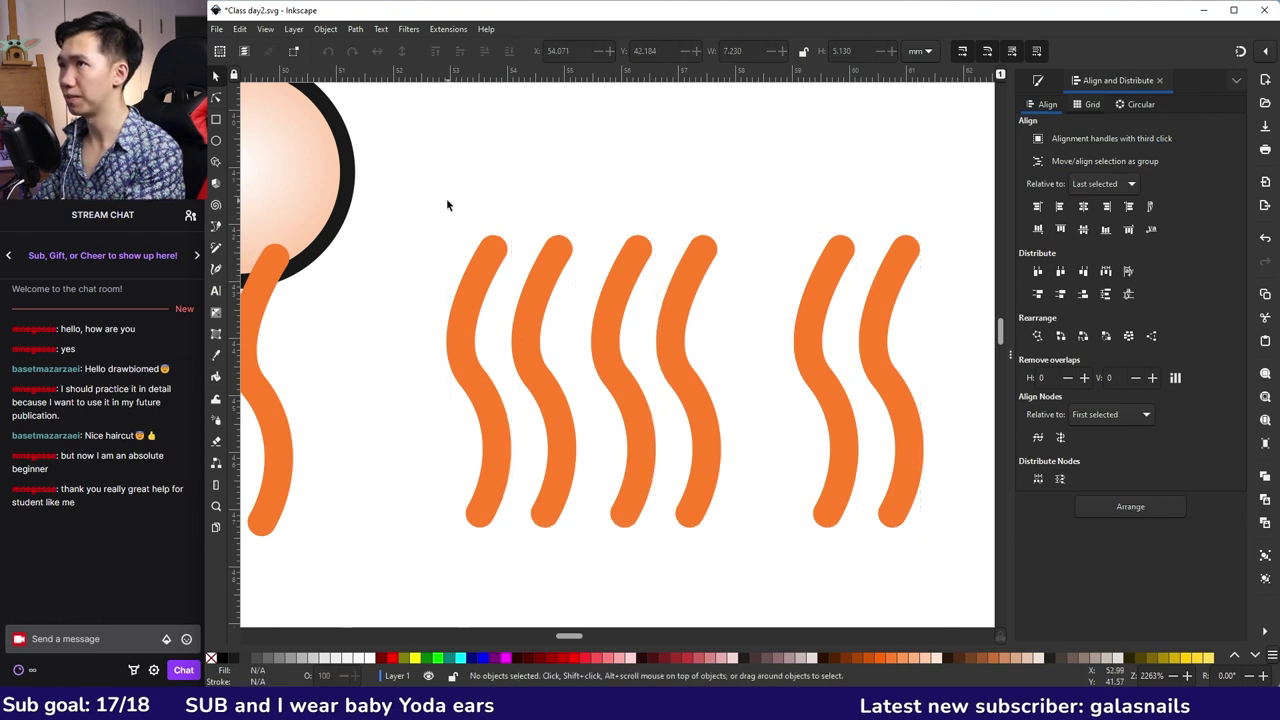
drag(446, 198, 990, 545)
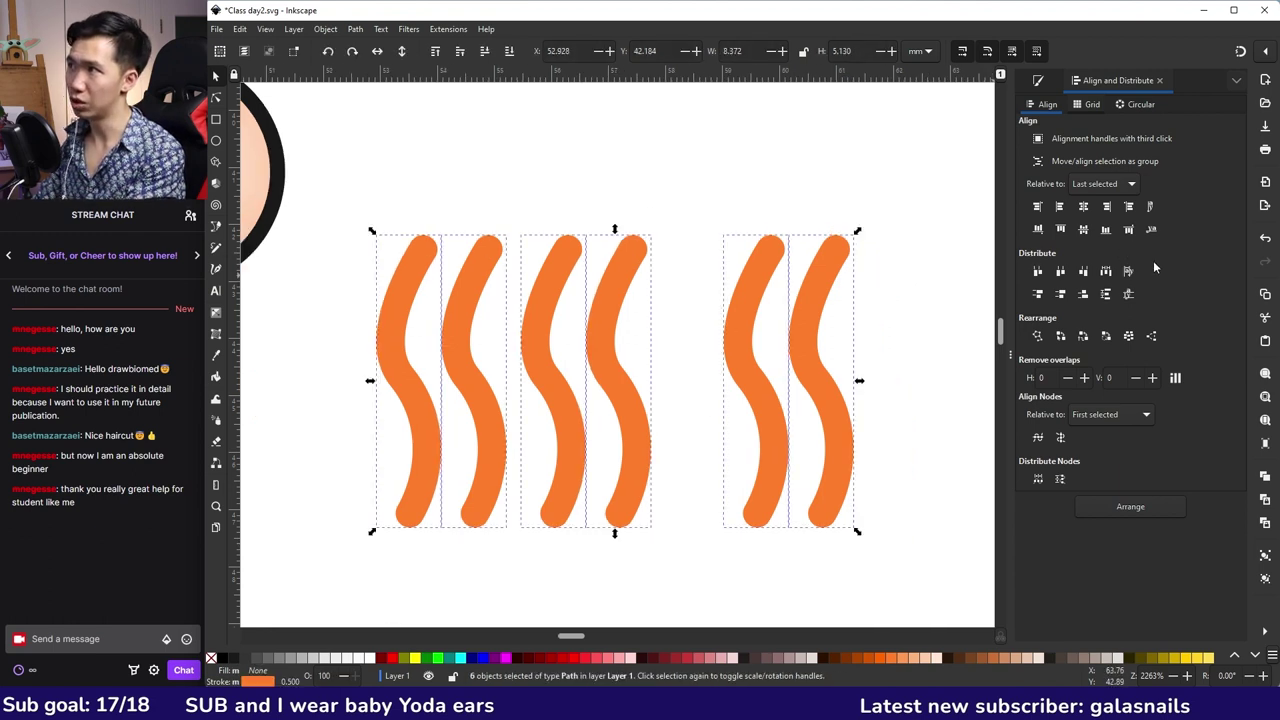
click(1061, 271)
click(446, 210)
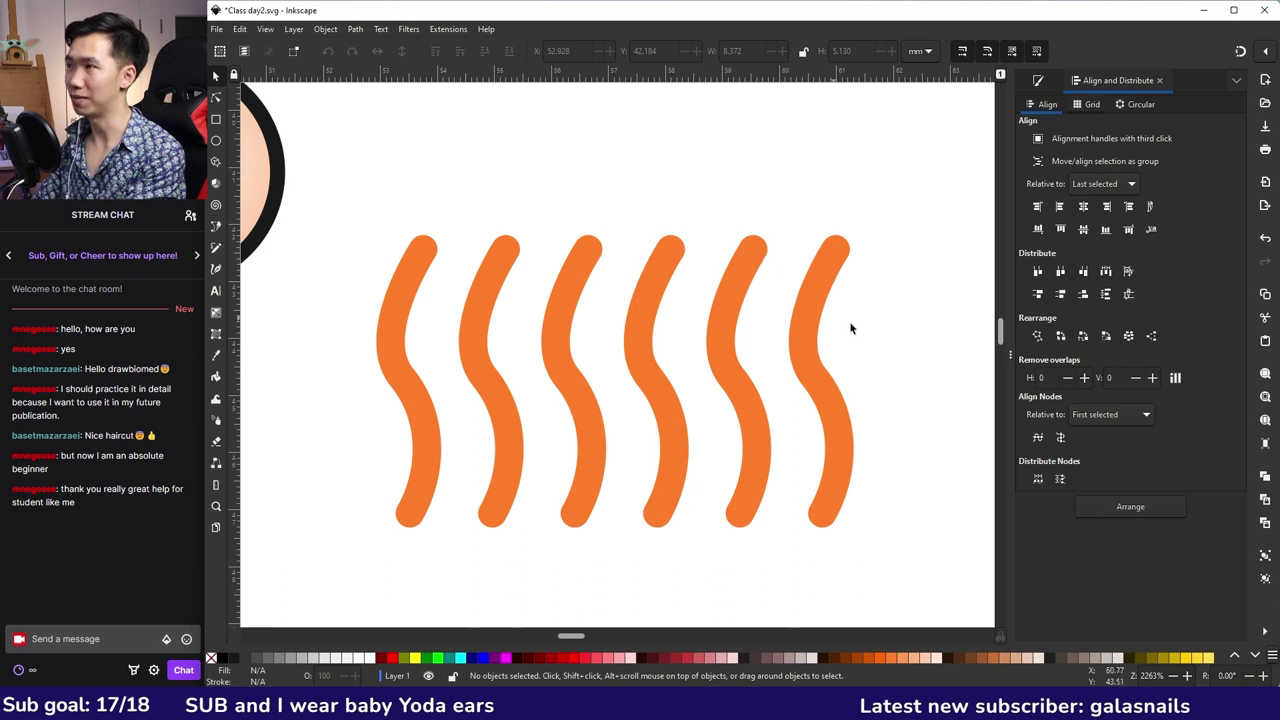
- Delete the six copied practice strands to the right of the circle
drag(376, 575, 590, 562)
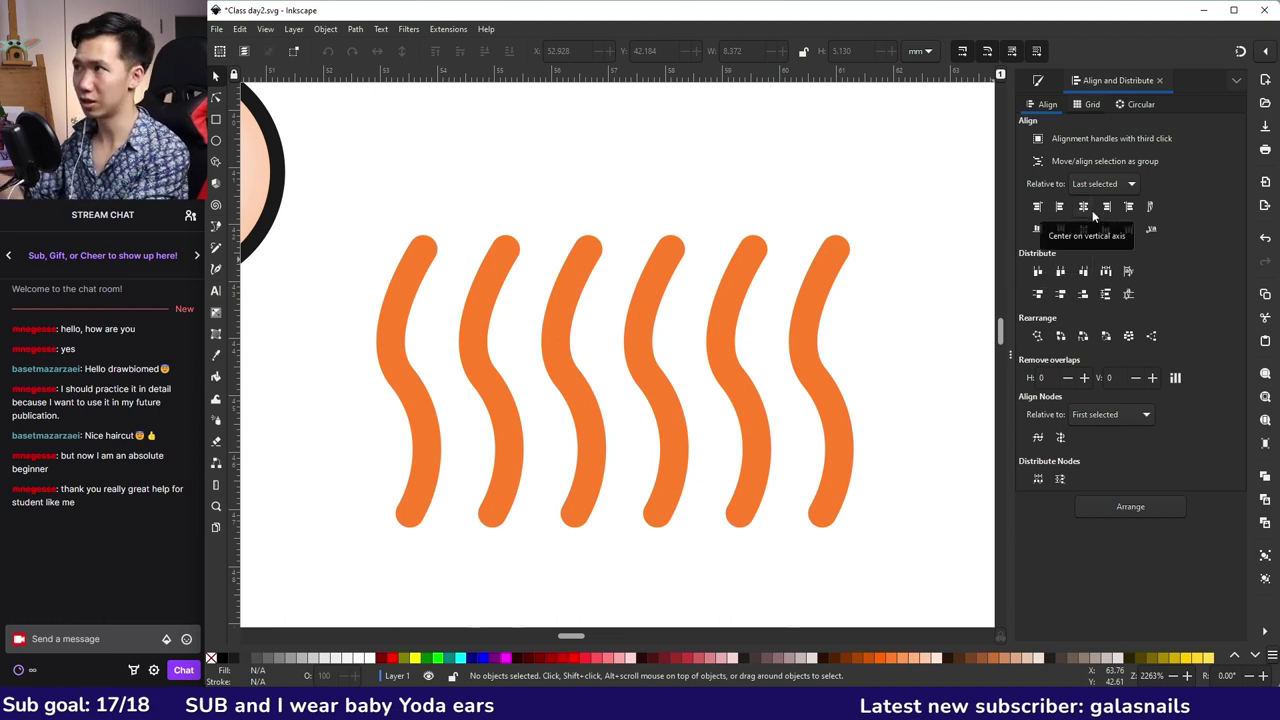
drag(365, 224, 883, 595)
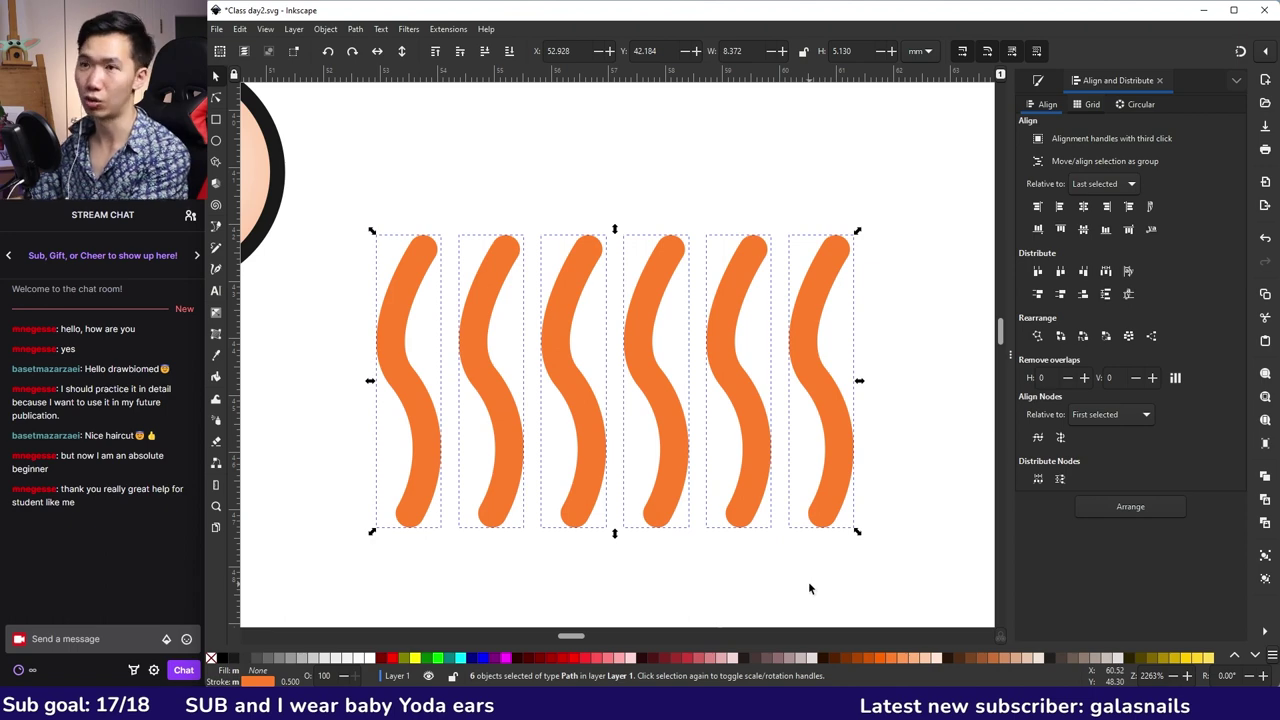
scroll(809, 586, left, 5)
key(Delete)
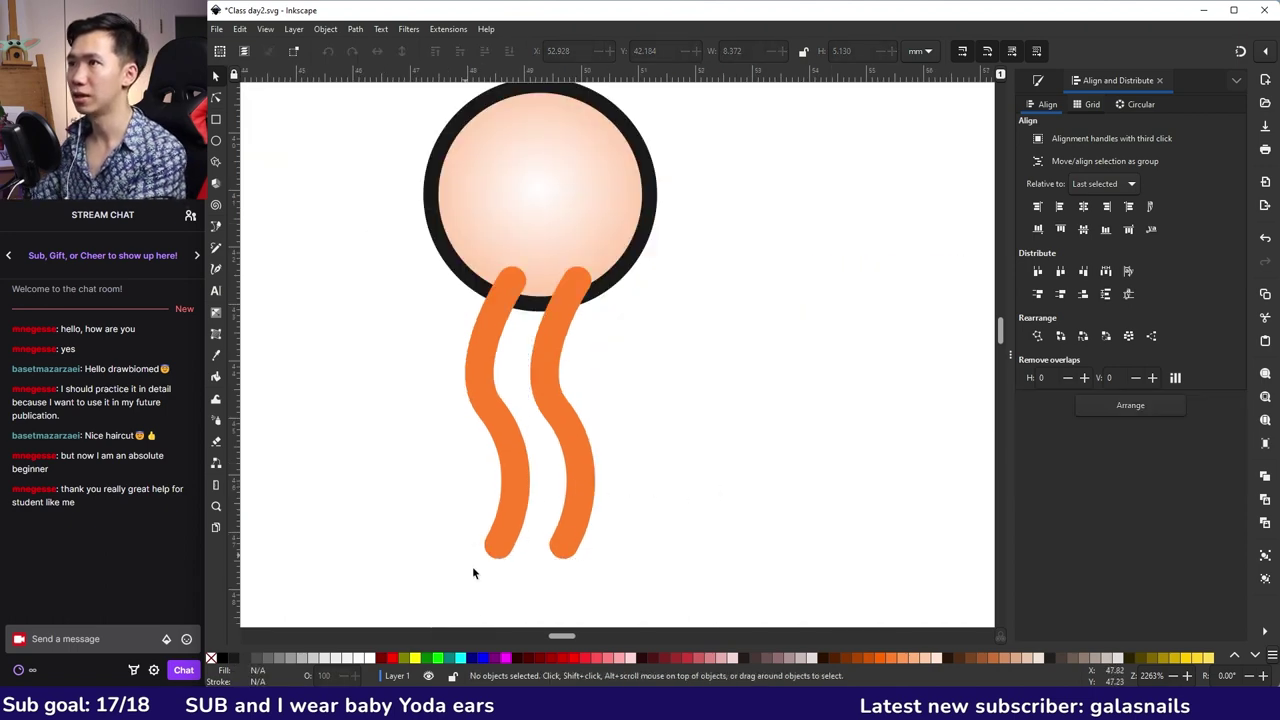
- Group the two orange strands under the circle and lower the group to the bottom, behind the circle
drag(452, 594, 634, 258)
scroll(560, 345, up, 1)
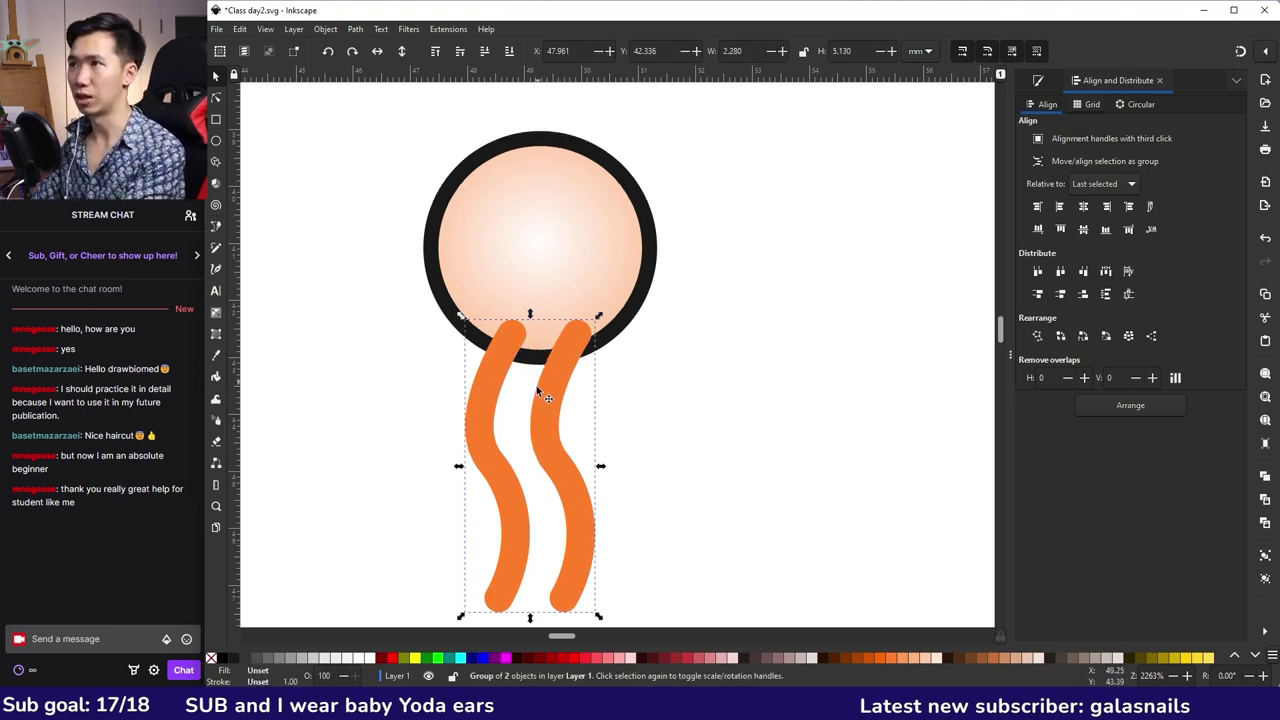
key(Escape)
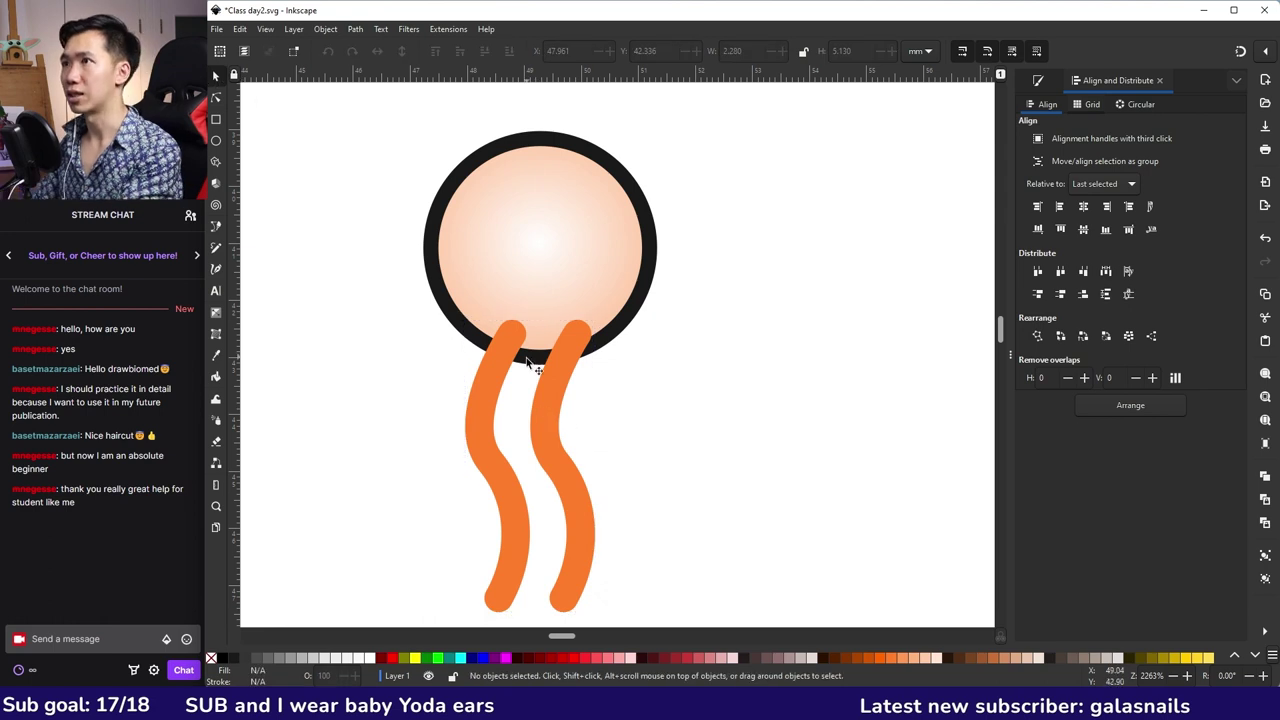
click(524, 364)
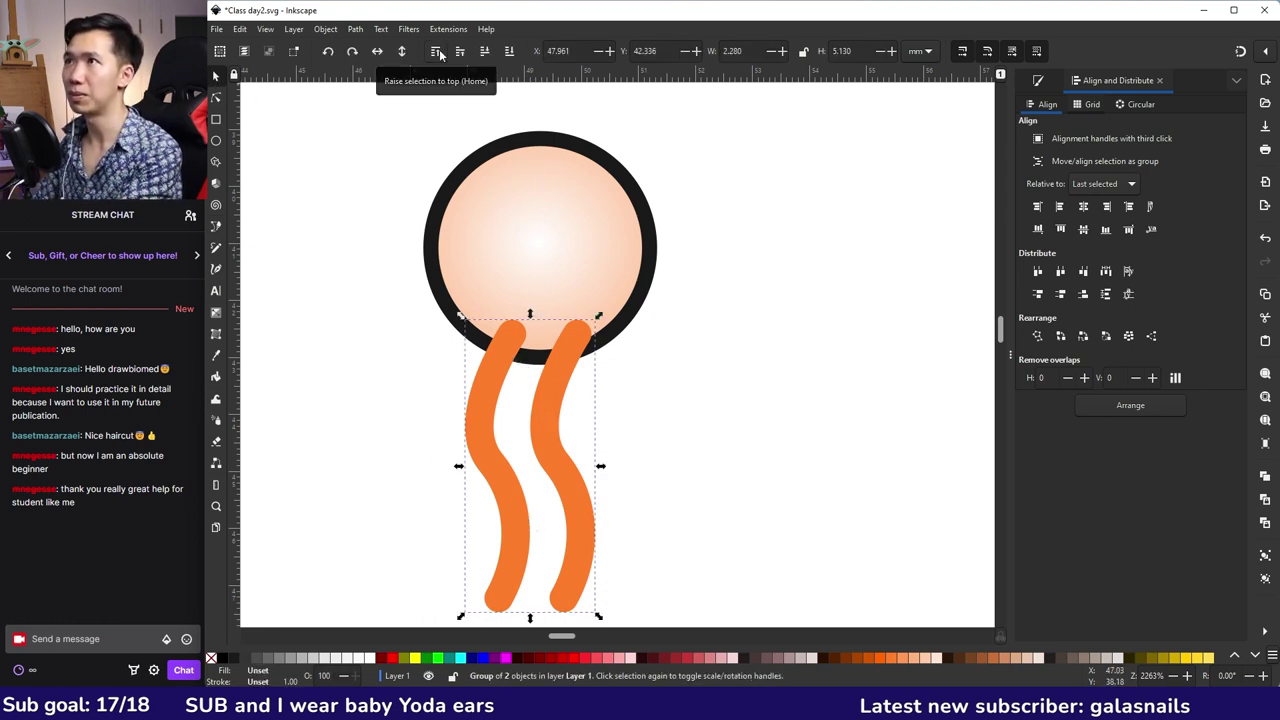
click(511, 55)
click(733, 276)
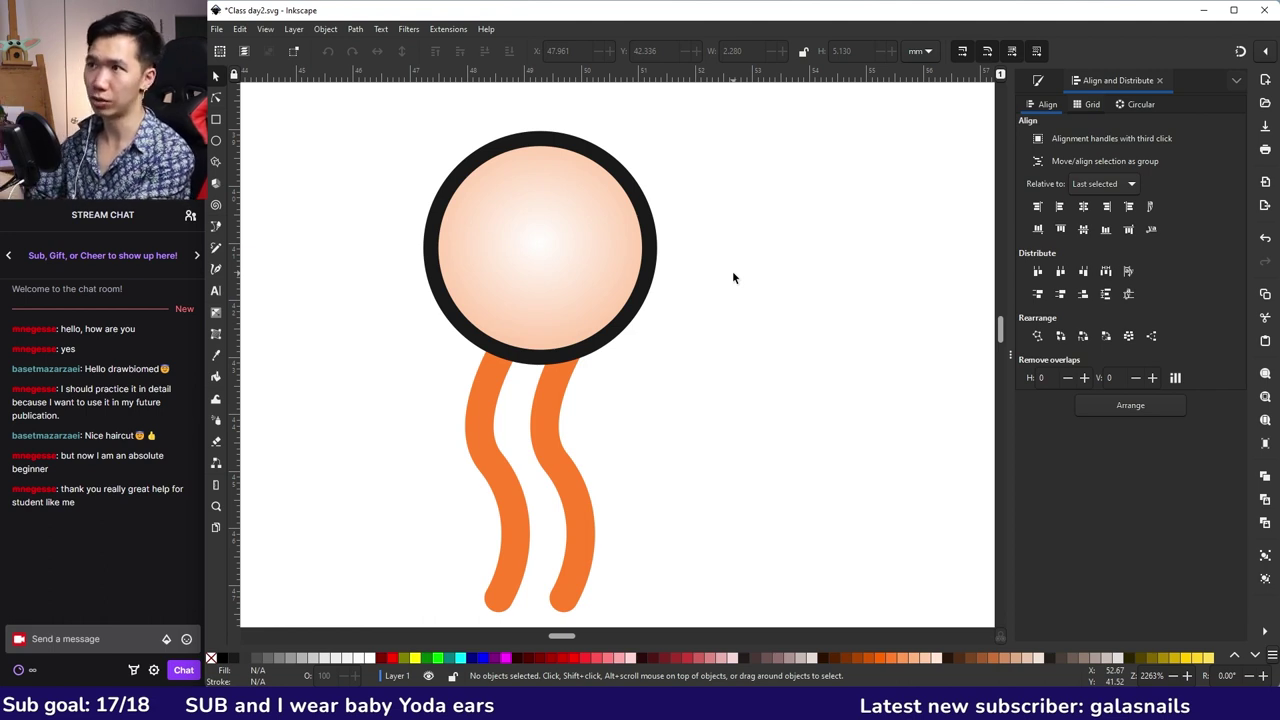
- Centre the strand pair and the circle on a common vertical axis, and group them into one object
scroll(730, 290, down, 2)
drag(477, 189, 462, 433)
mouse_move(511, 525)
mouse_down()
mouse_move(657, 294)
mouse_move(698, 202)
mouse_up()
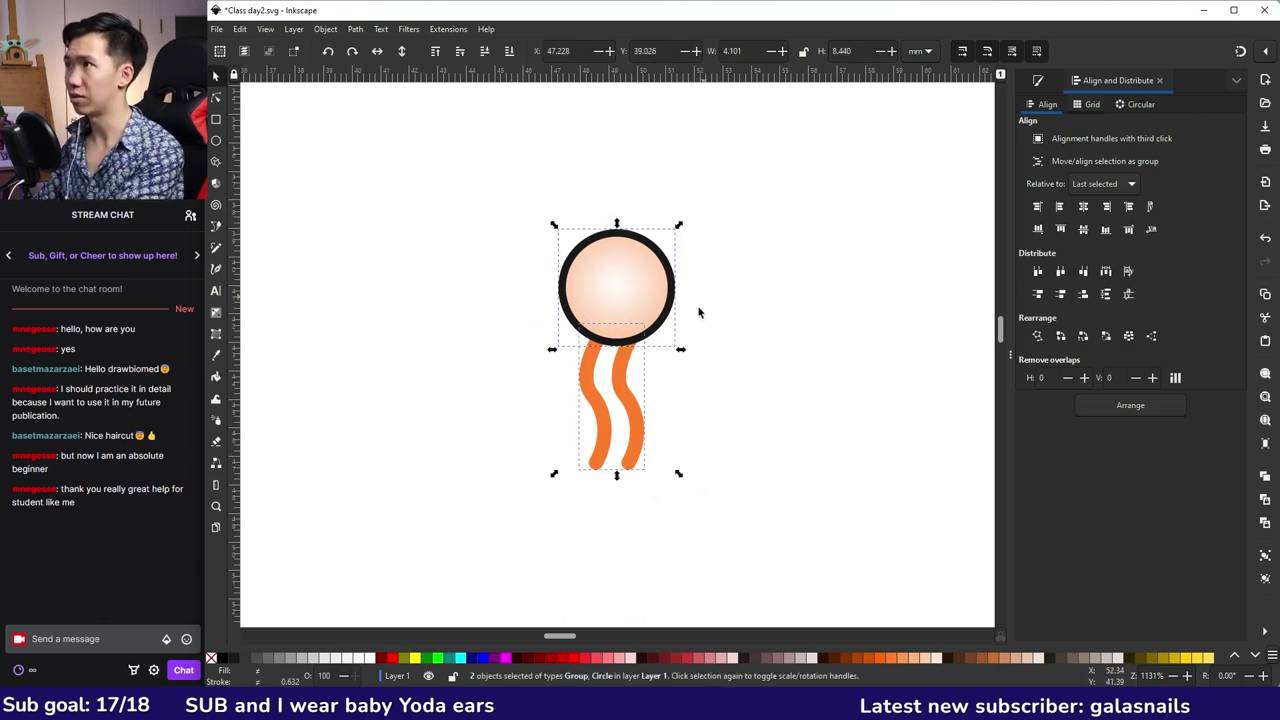
drag(794, 490, 528, 150)
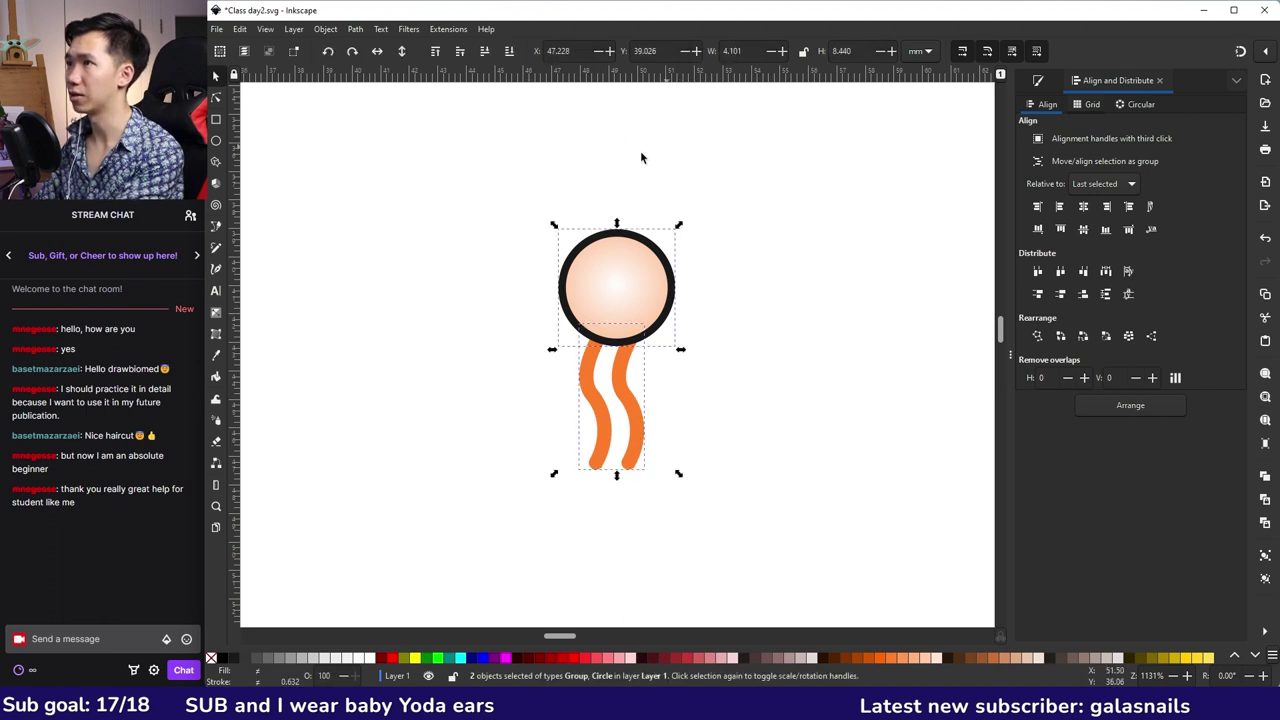
click(1084, 207)
click(621, 364)
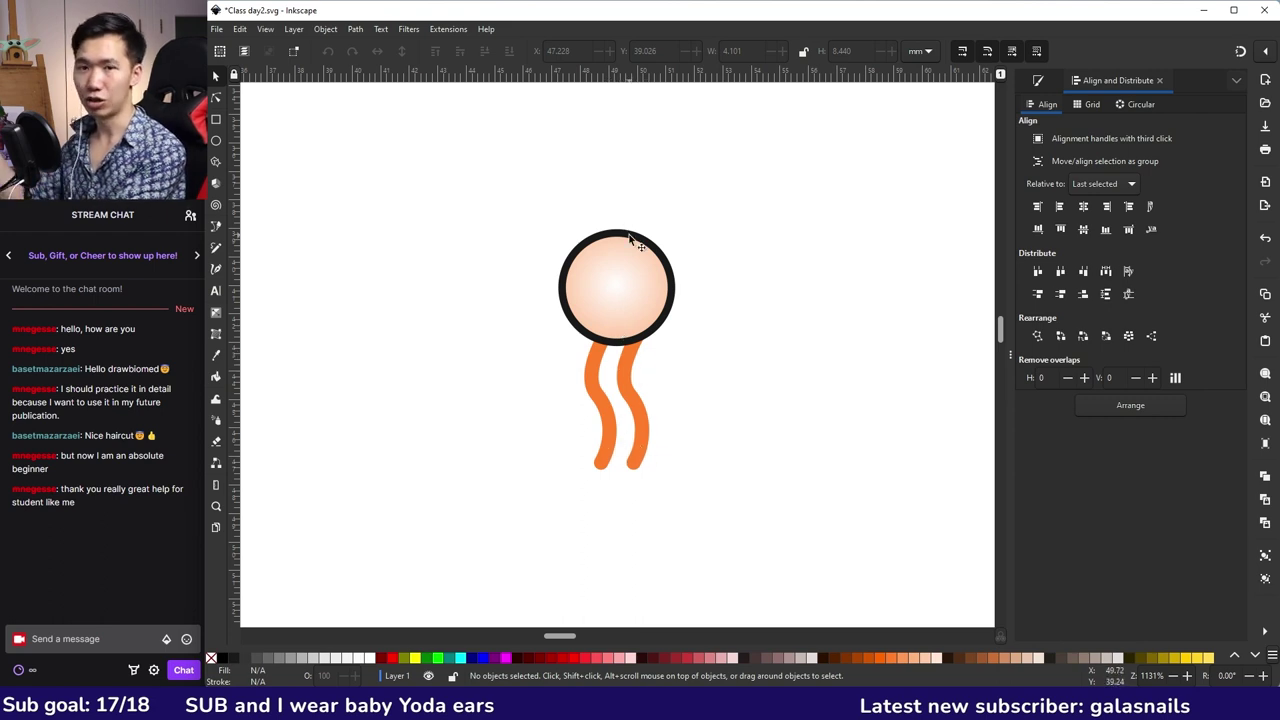
key(ctrl+a)
key(ctrl+g)
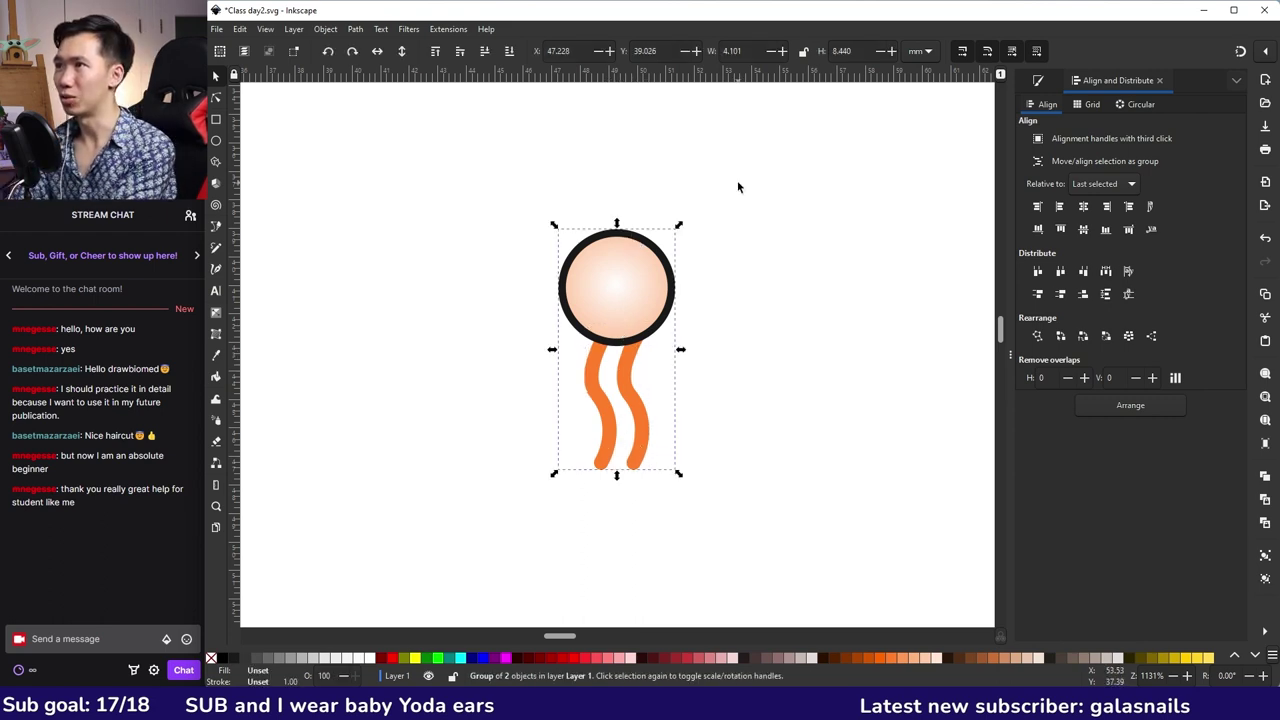
- Paste a copy of the grouped lipid and place it level with the original, to its right
key(ctrl)
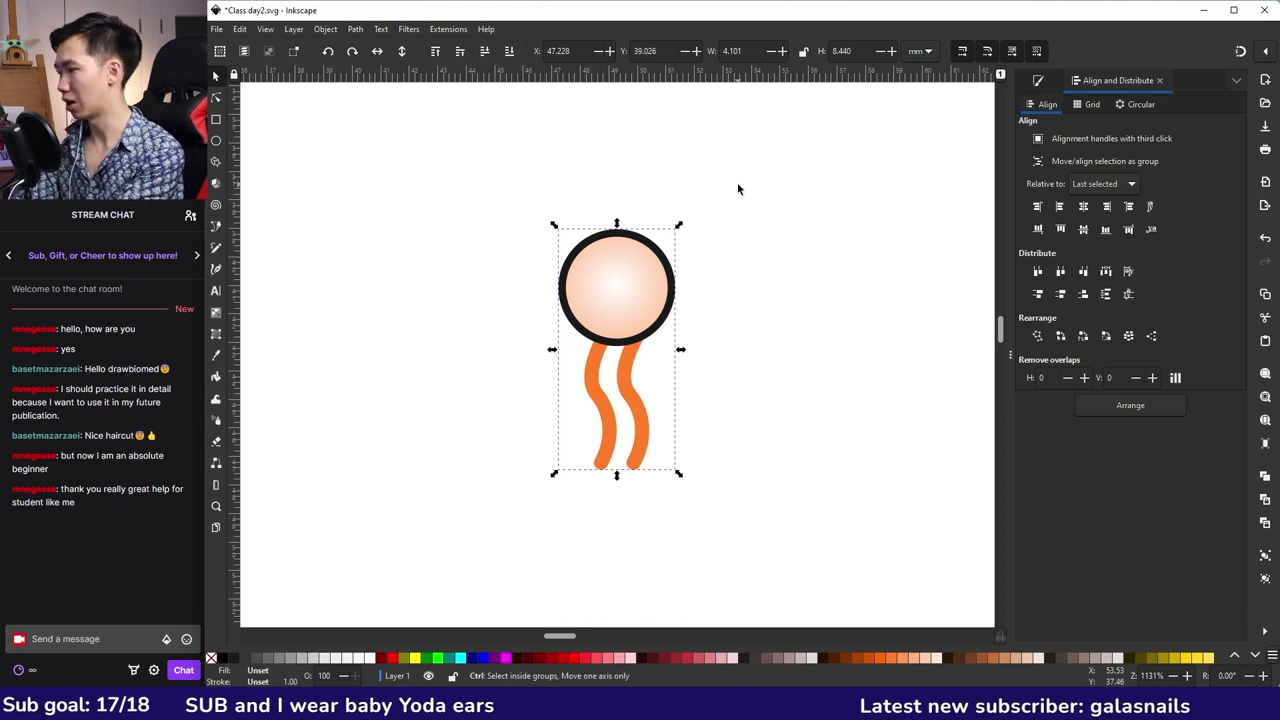
key(ctrl+v)
drag(759, 103, 834, 261)
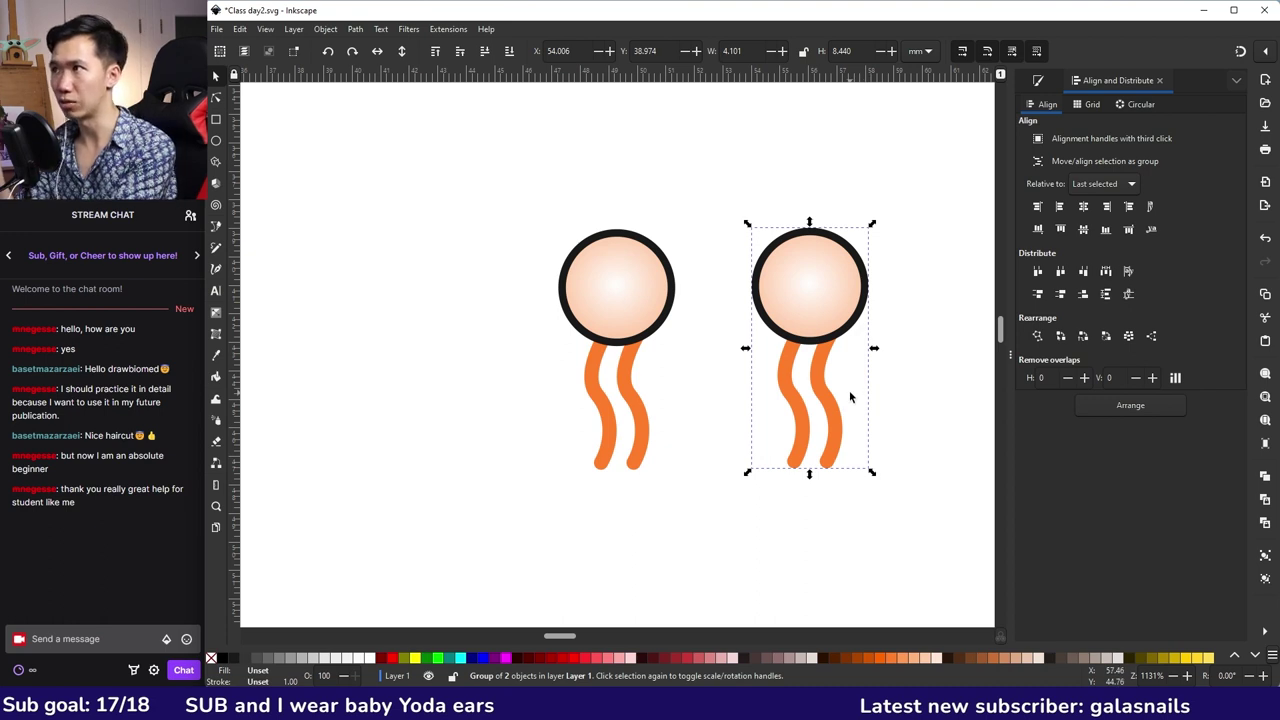
drag(801, 297, 721, 289)
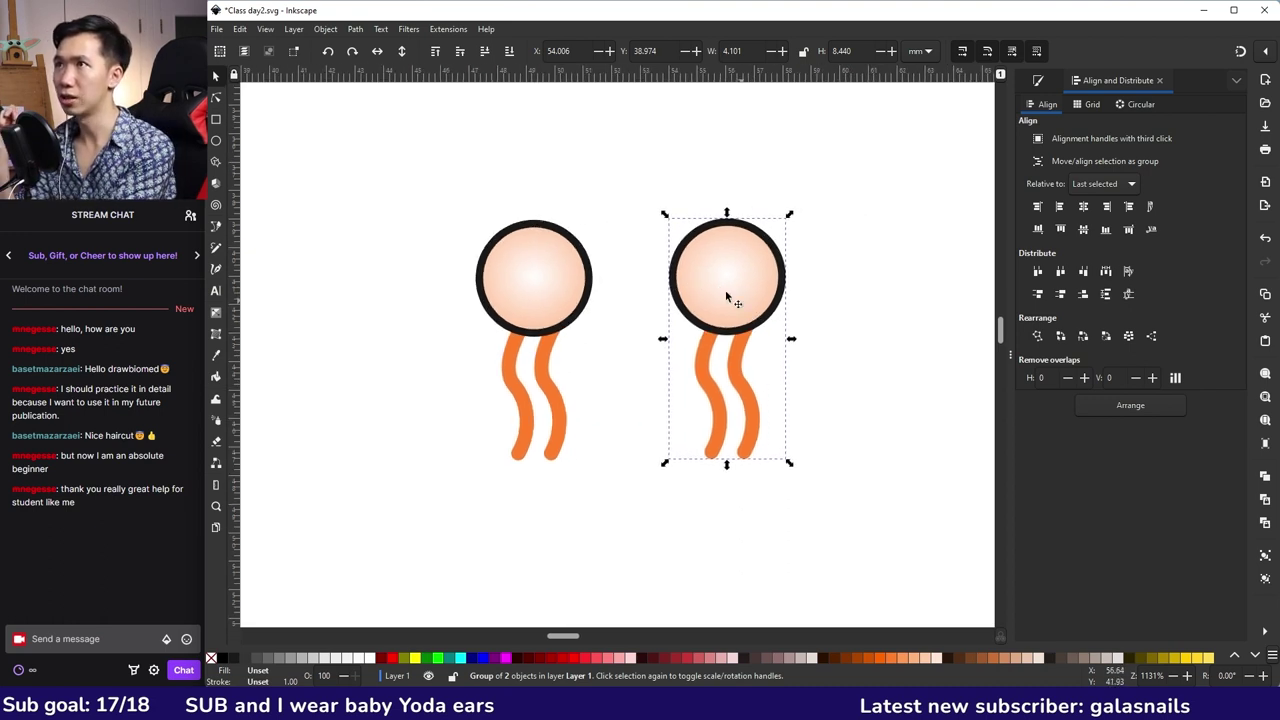
- Rotate the lipid copy by 180° and place it directly beneath the original so that the tails face each other
click(352, 51)
click(352, 51)
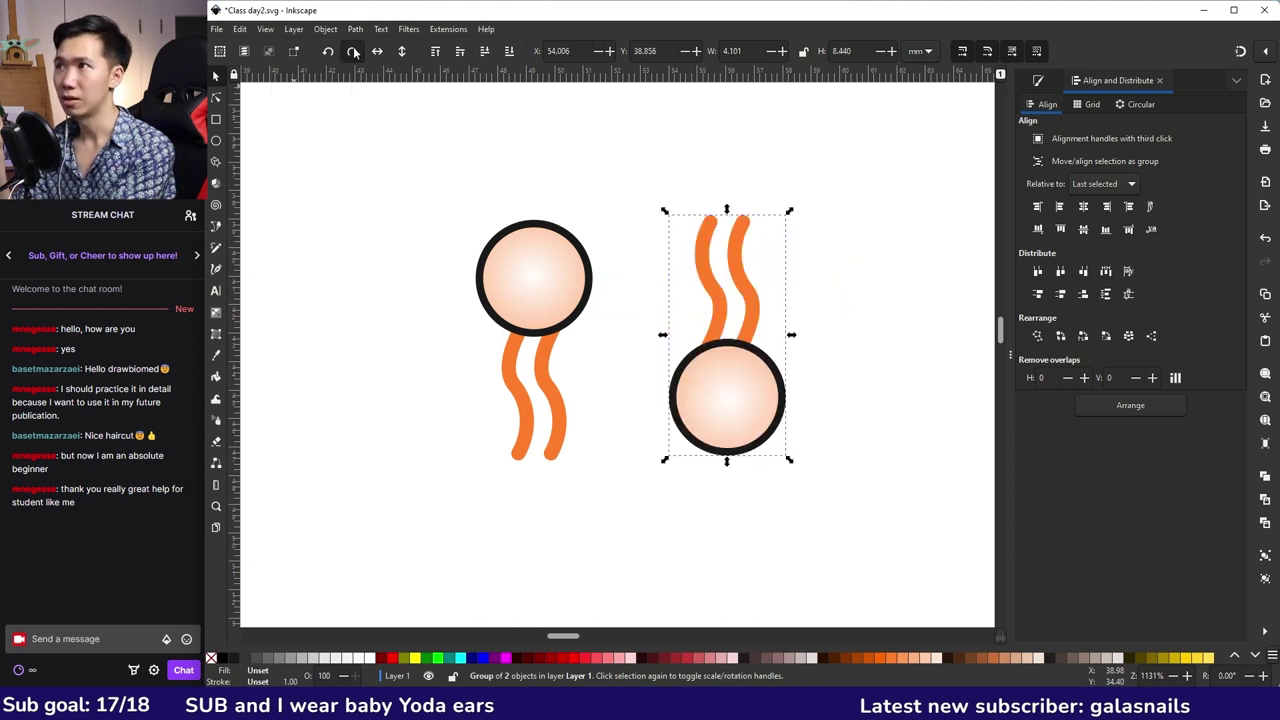
drag(670, 421, 511, 628)
click(674, 511)
scroll(674, 511, down, 2)
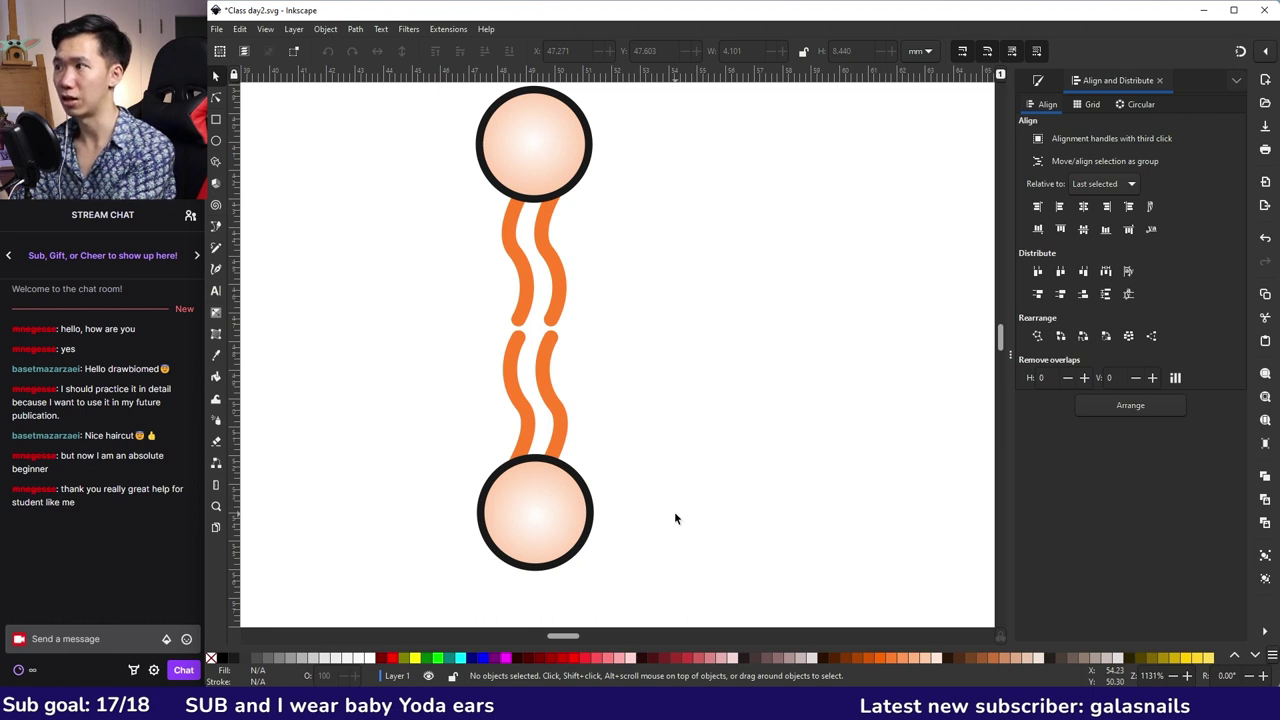
- Place two more upright copies of the upper lipid side by side to the right of the lipid pair
scroll(674, 518, up, 2)
drag(559, 230, 923, 242)
key(space)
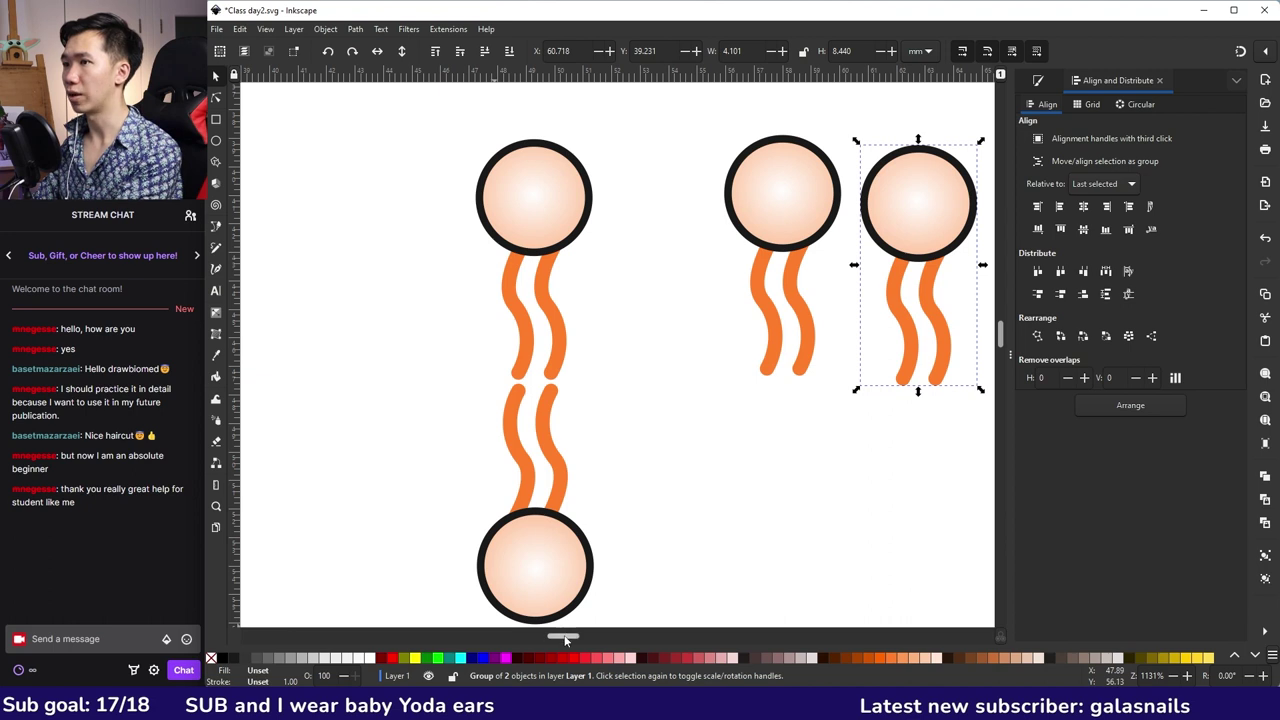
- Rotate the rightmost lipid copy by 180° with the Transform command and place it beneath the neighbouring copy, tails facing
scroll(565, 638, right, 3)
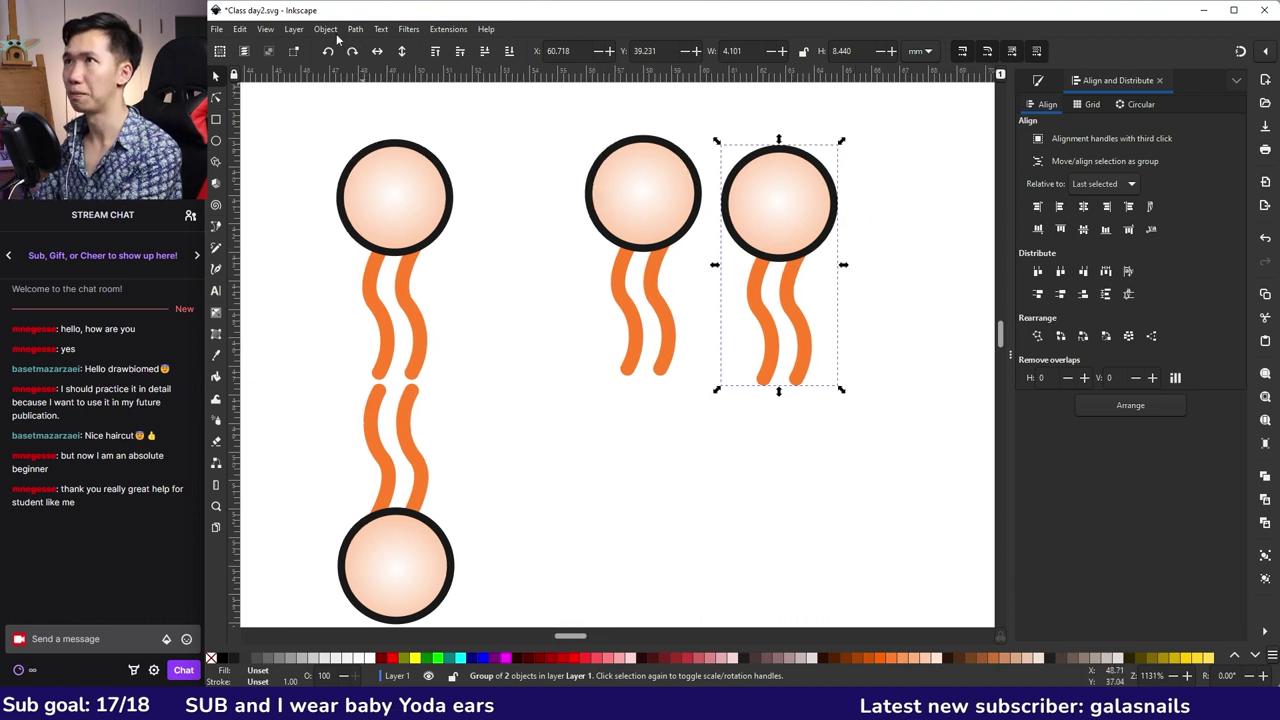
click(327, 29)
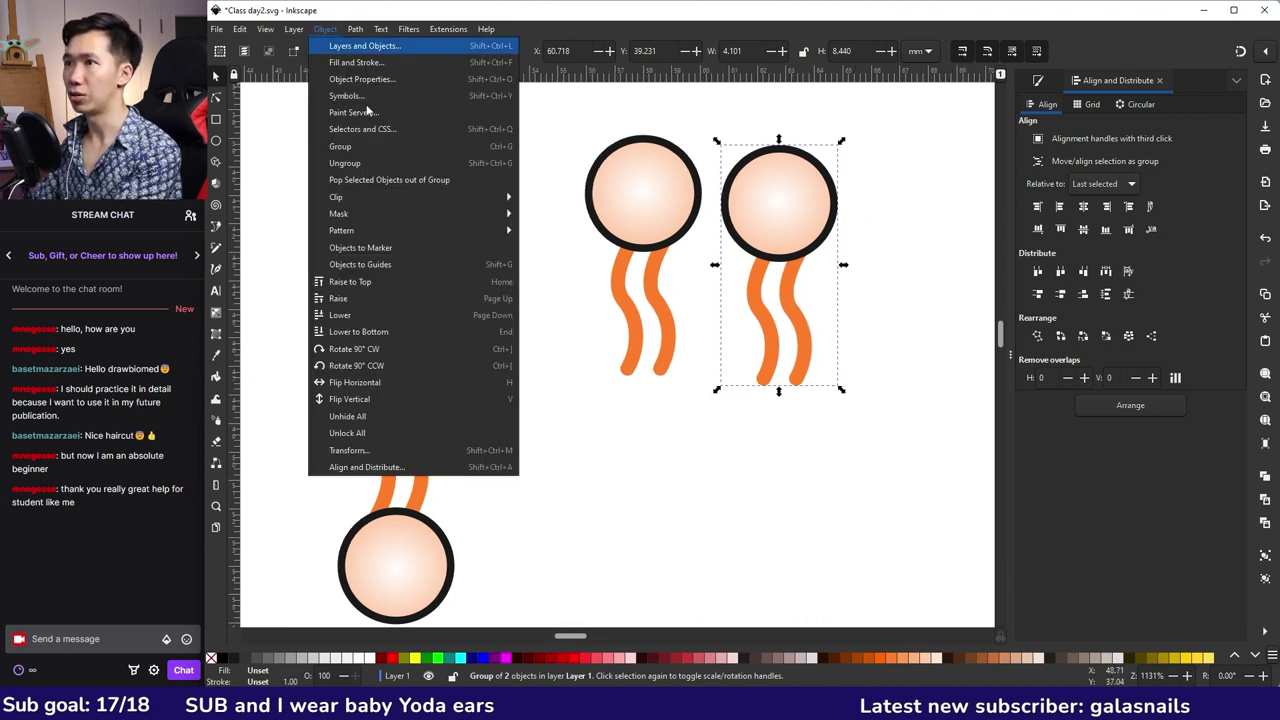
click(350, 452)
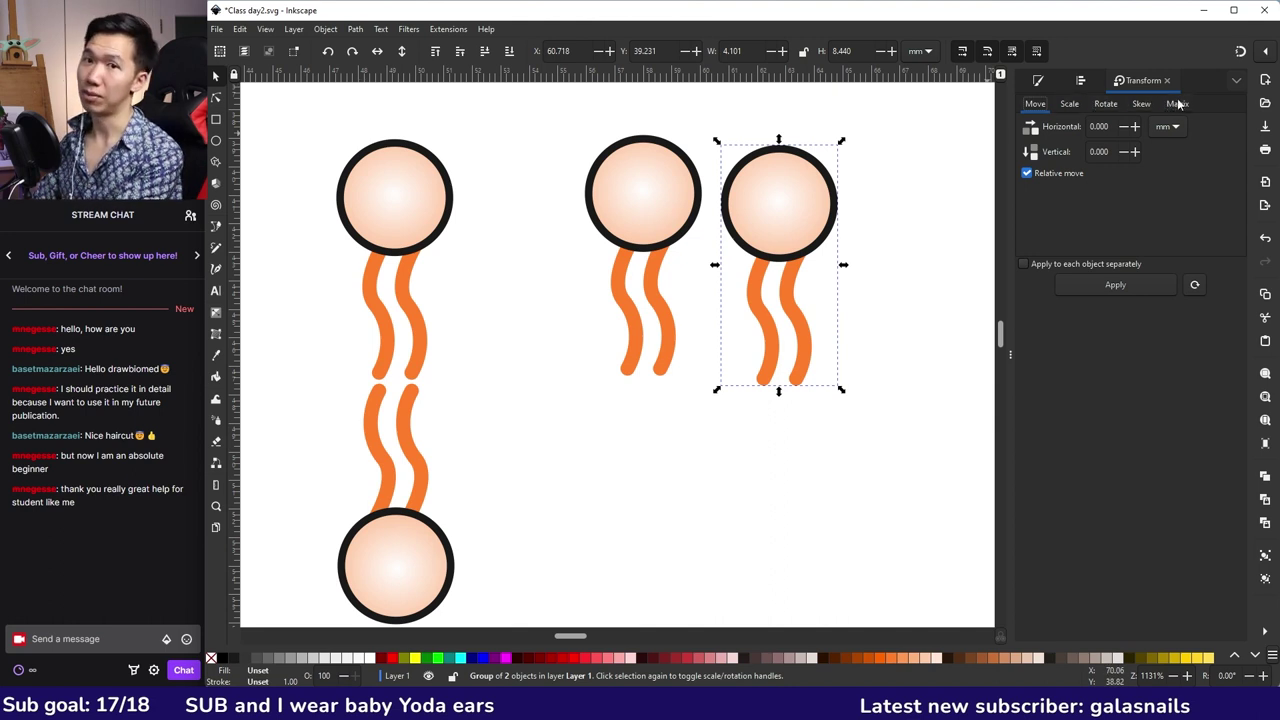
click(1105, 104)
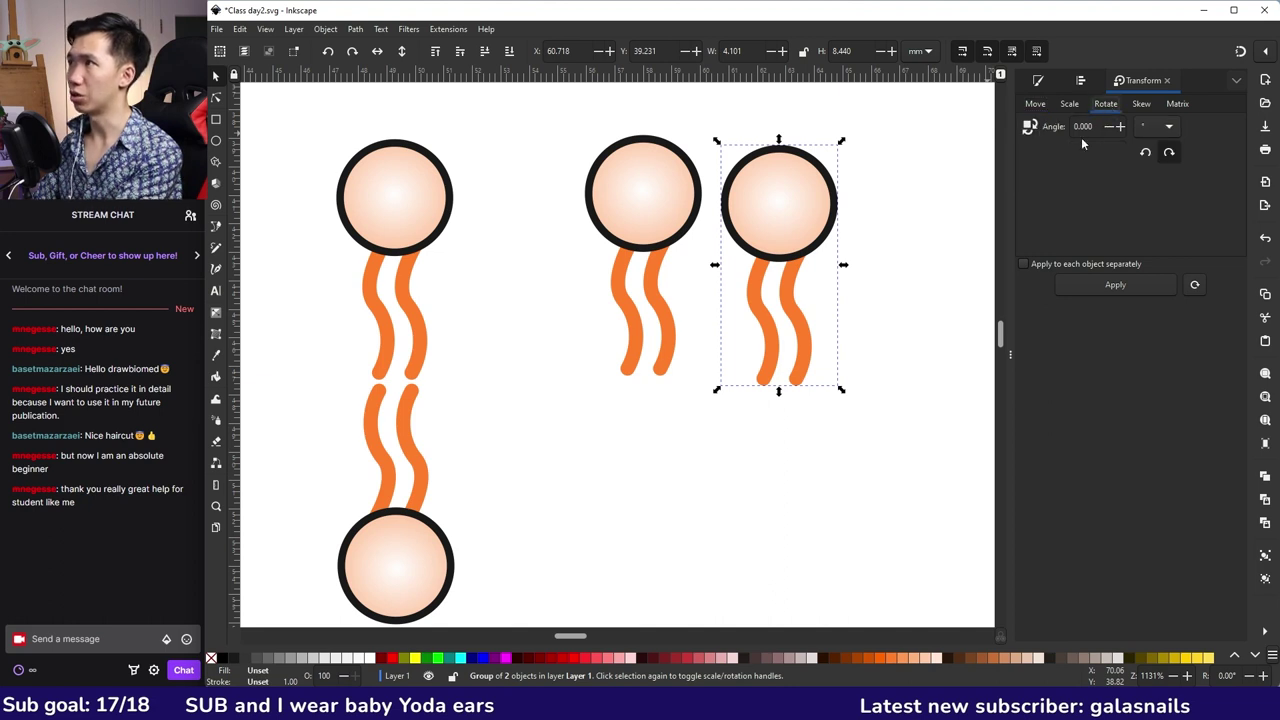
double_click(1083, 126)
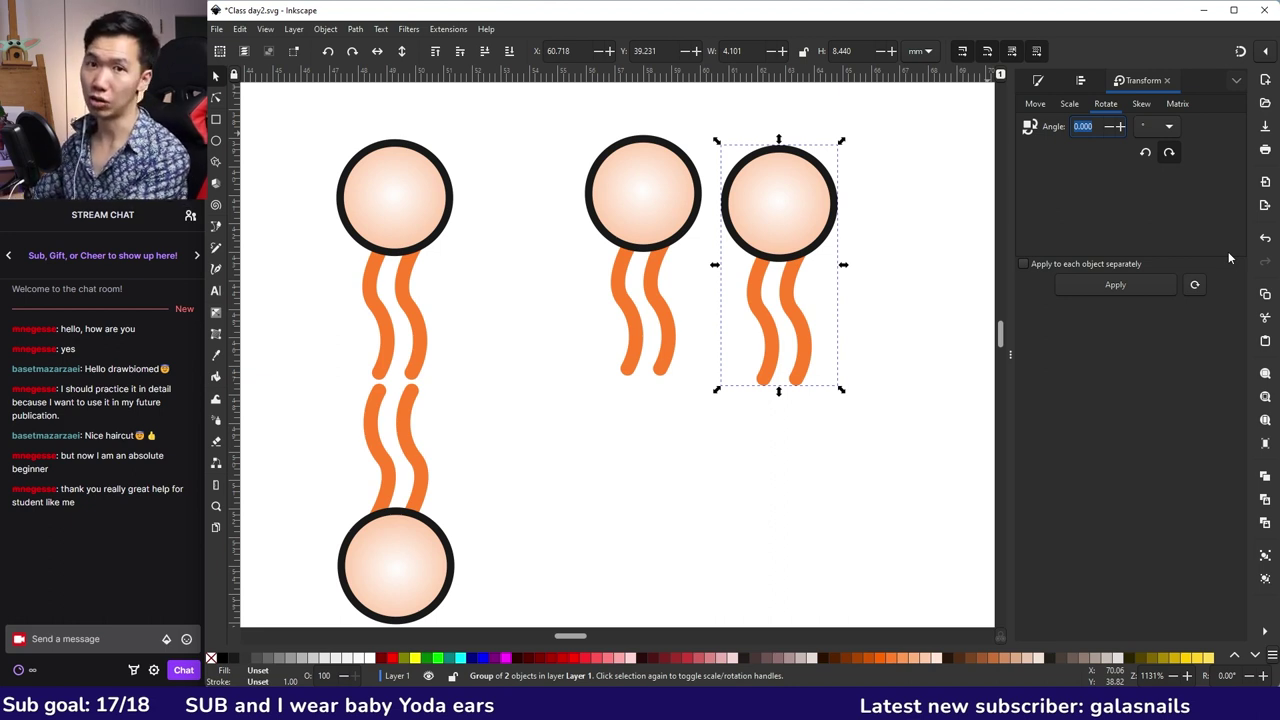
text(1)
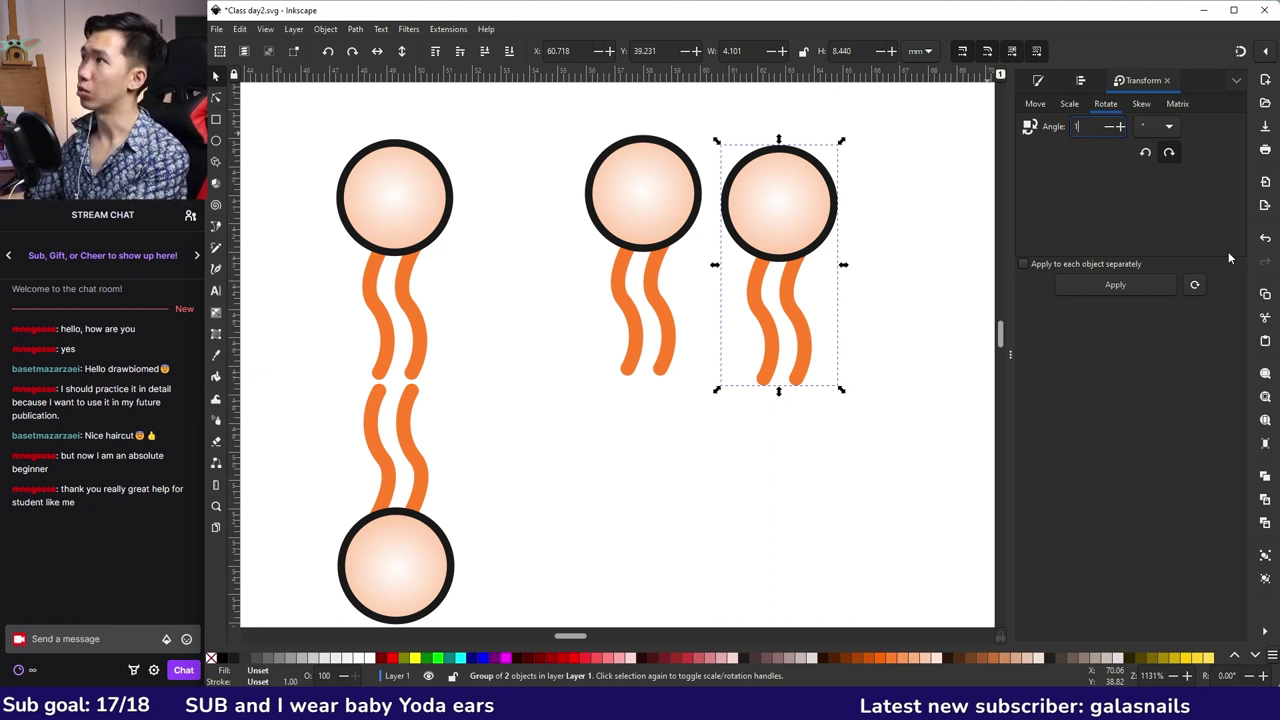
text(80)
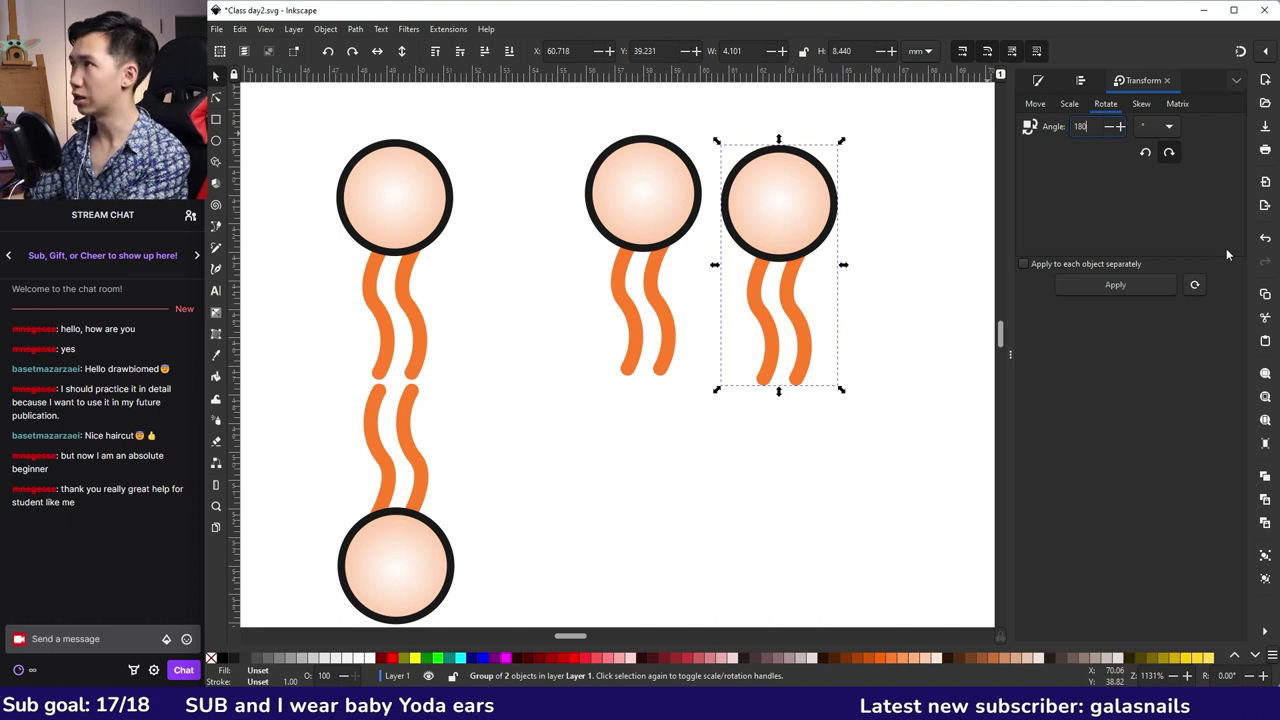
key(Return)
drag(808, 280, 675, 512)
click(808, 455)
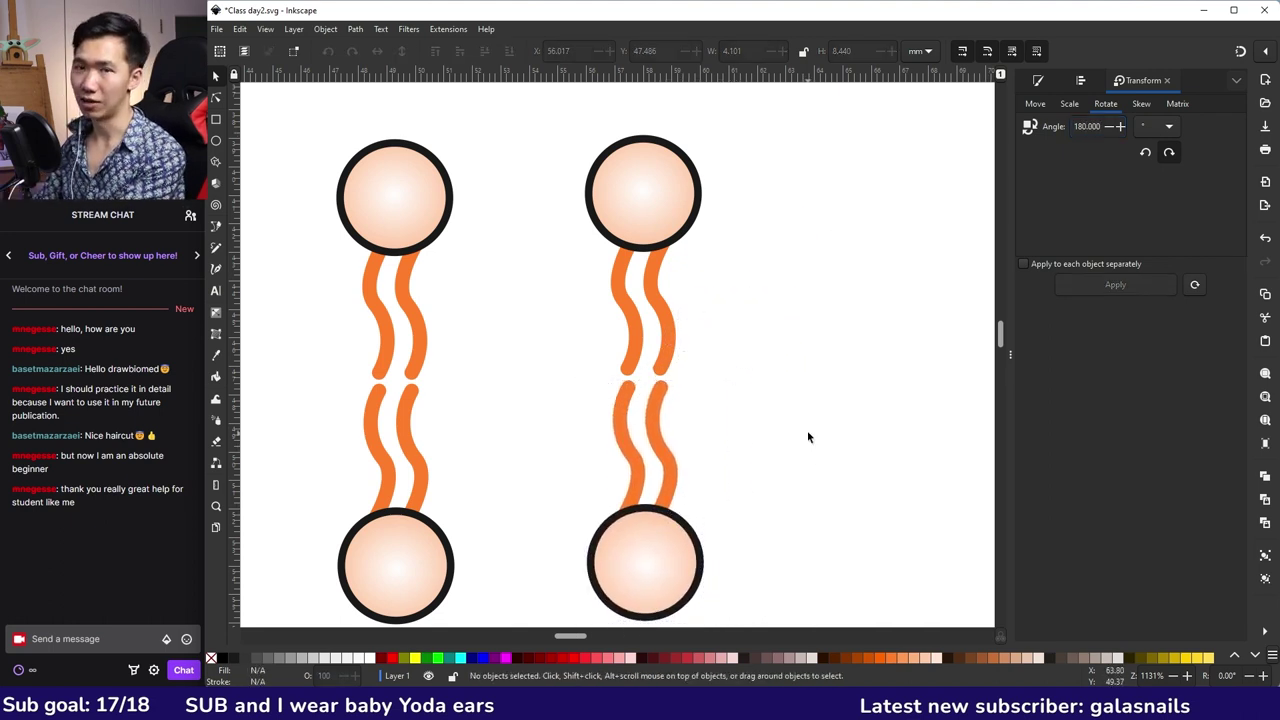
- Undo the extra lipid copies made to the right, keeping only the first tail-to-tail pair
drag(808, 437, 866, 421)
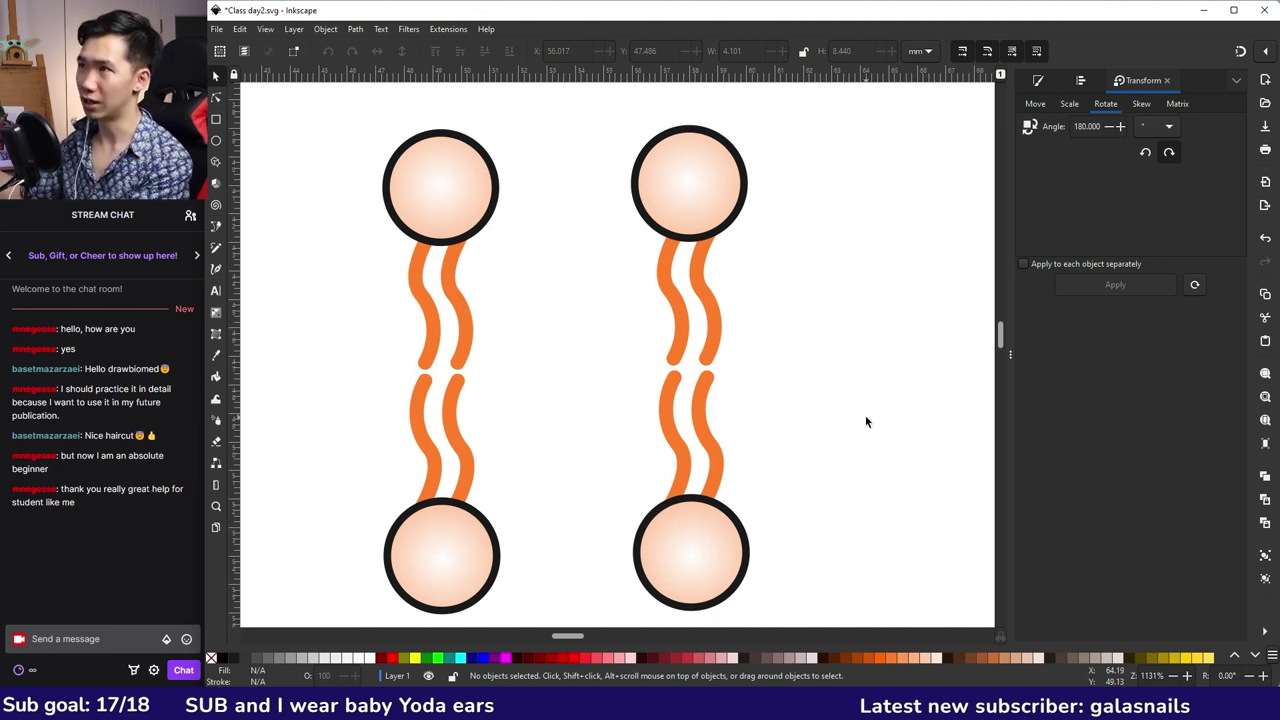
key(ctrl+z)
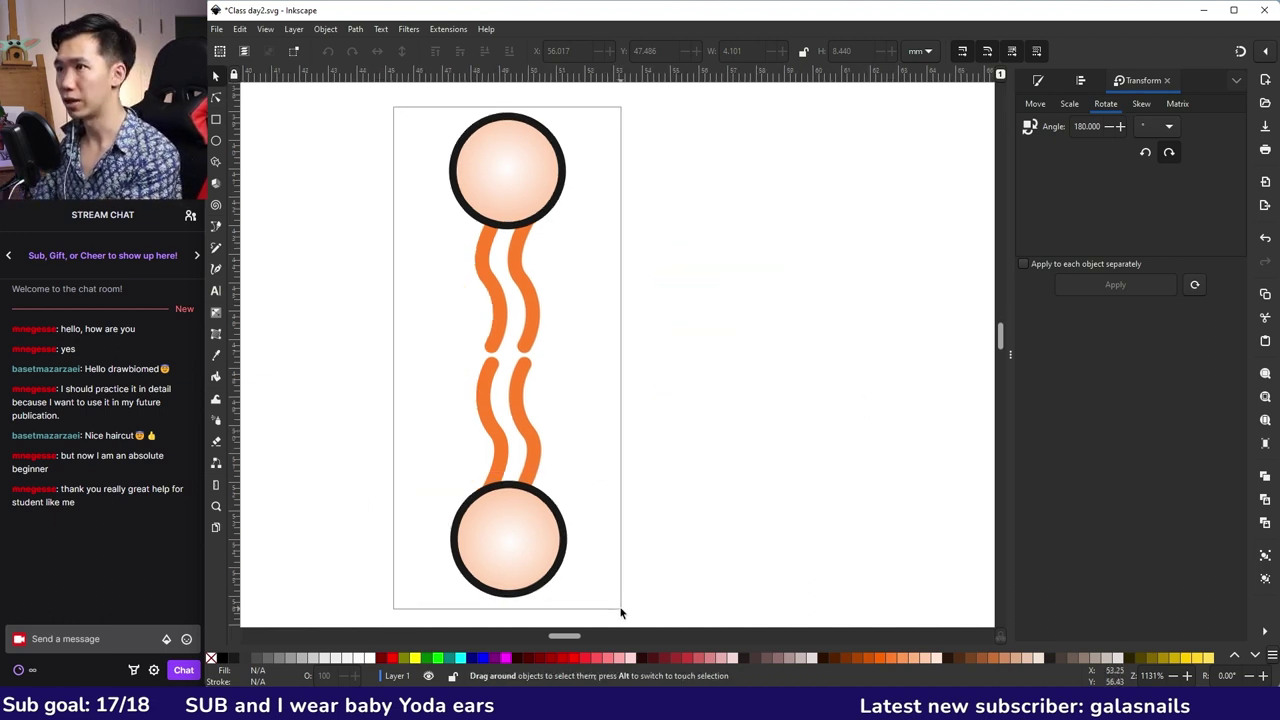
ctrl+scroll(832, 549, down, 1)
click(832, 554)
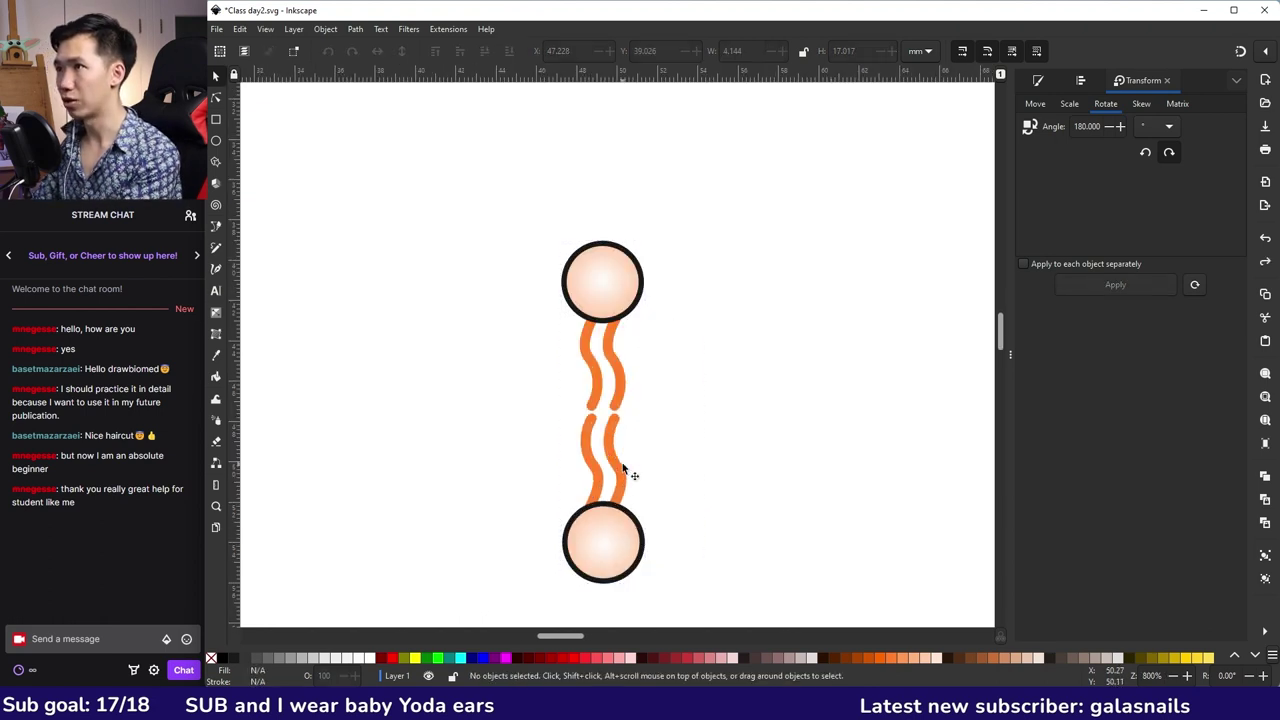
- Centre the upper and lower lipids of the pair on a common vertical axis, relative to the last selected
click(624, 464)
shift+click(624, 316)
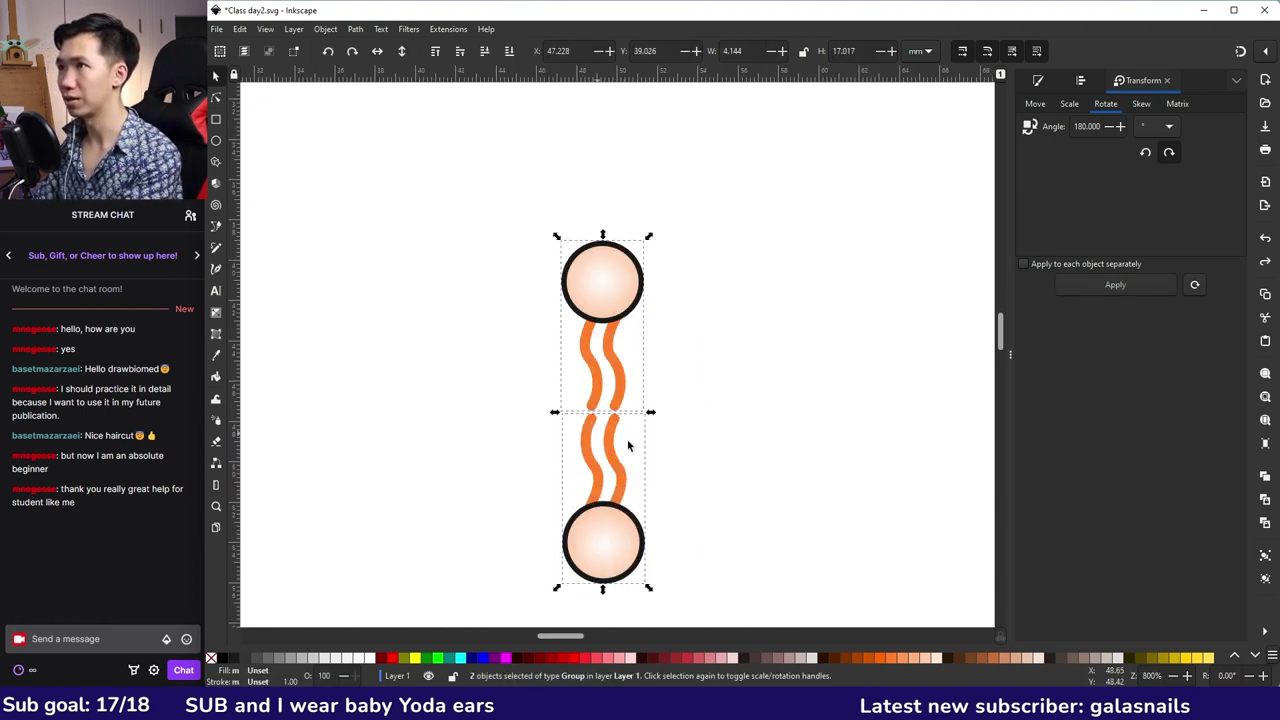
click(1080, 80)
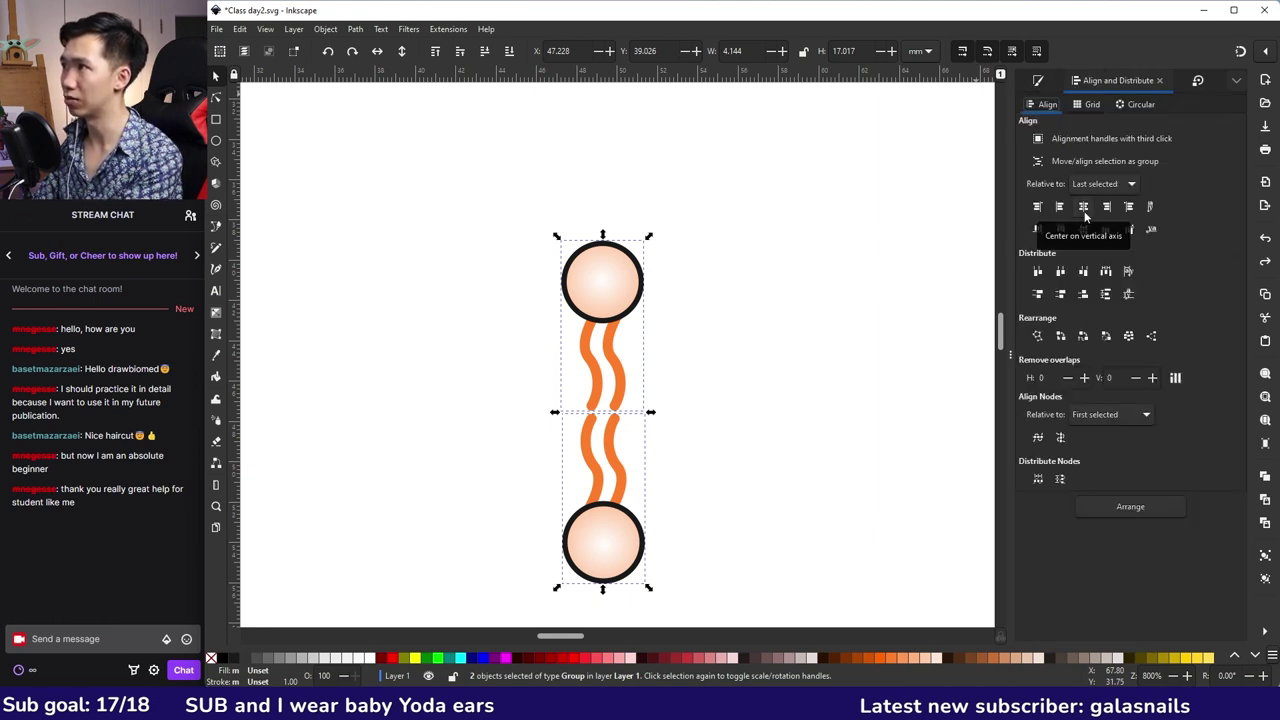
click(1083, 207)
click(588, 592)
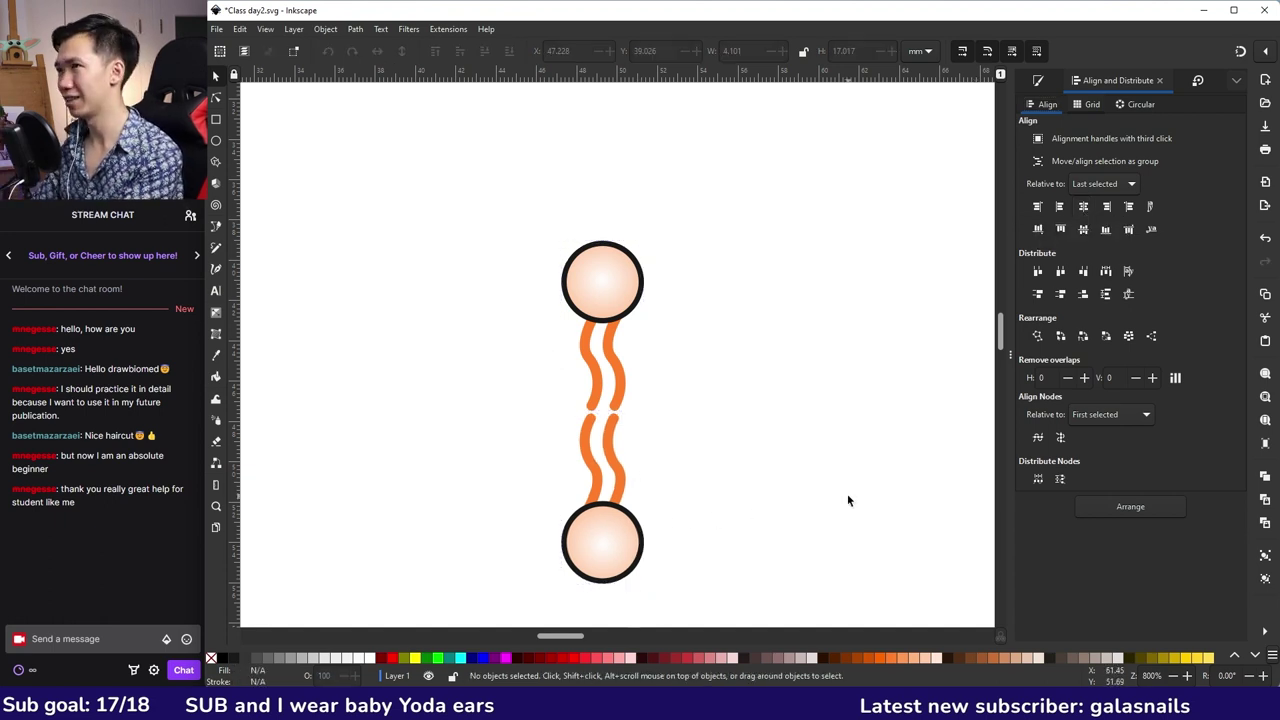
- Group the two facing lipids into one object and place two duplicates in a row to its right
scroll(537, 400, down, 4)
key(ctrl+a)
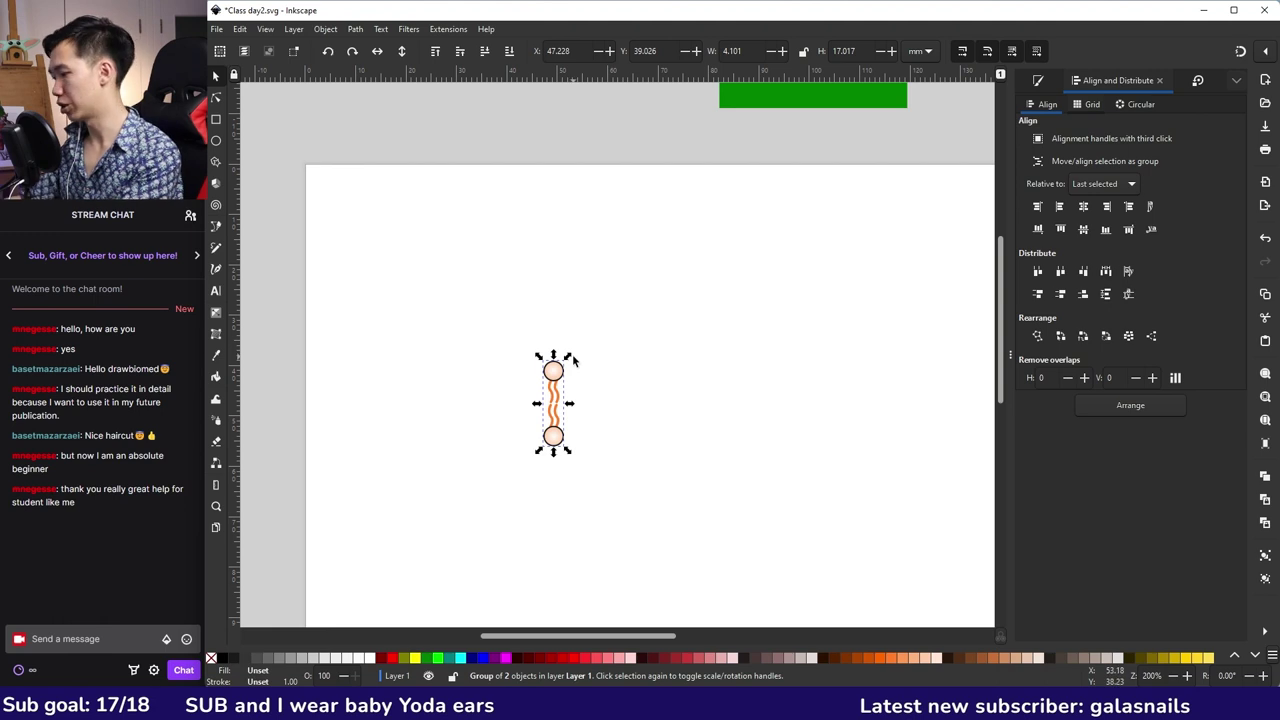
key(ctrl+d)
drag(573, 362, 604, 372)
key(ctrl+d)
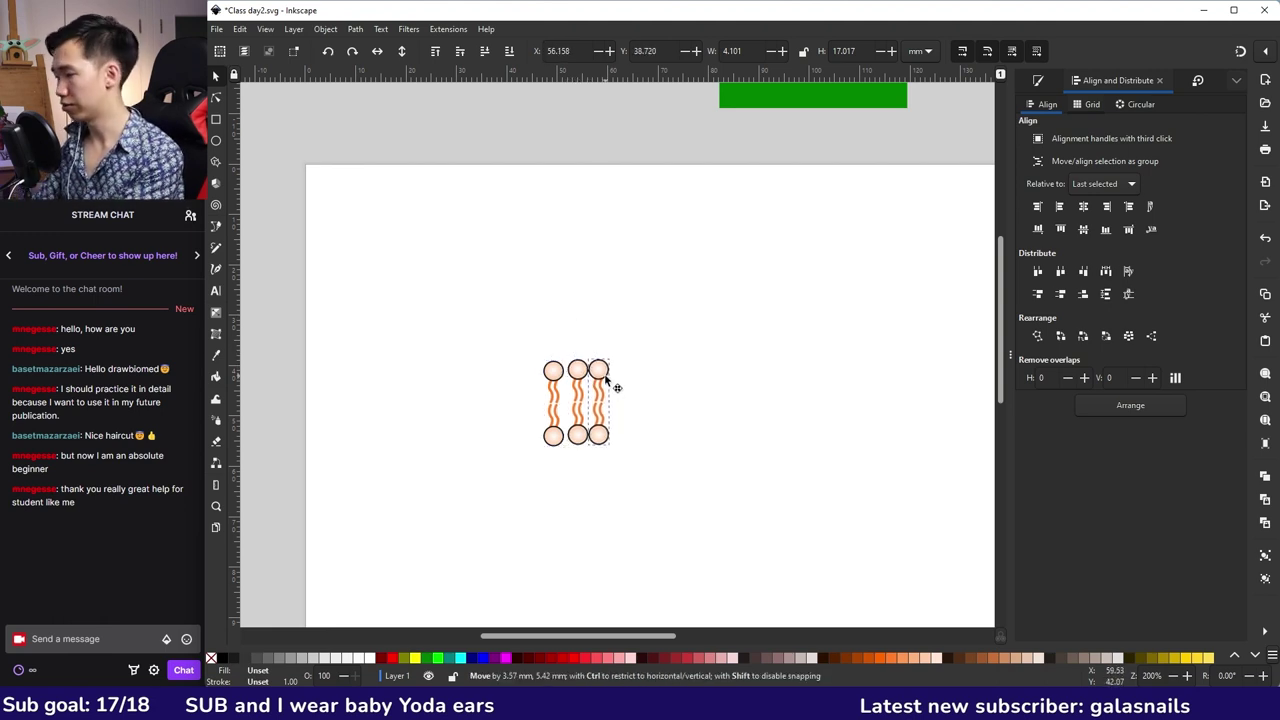
scroll(675, 387, right, 3)
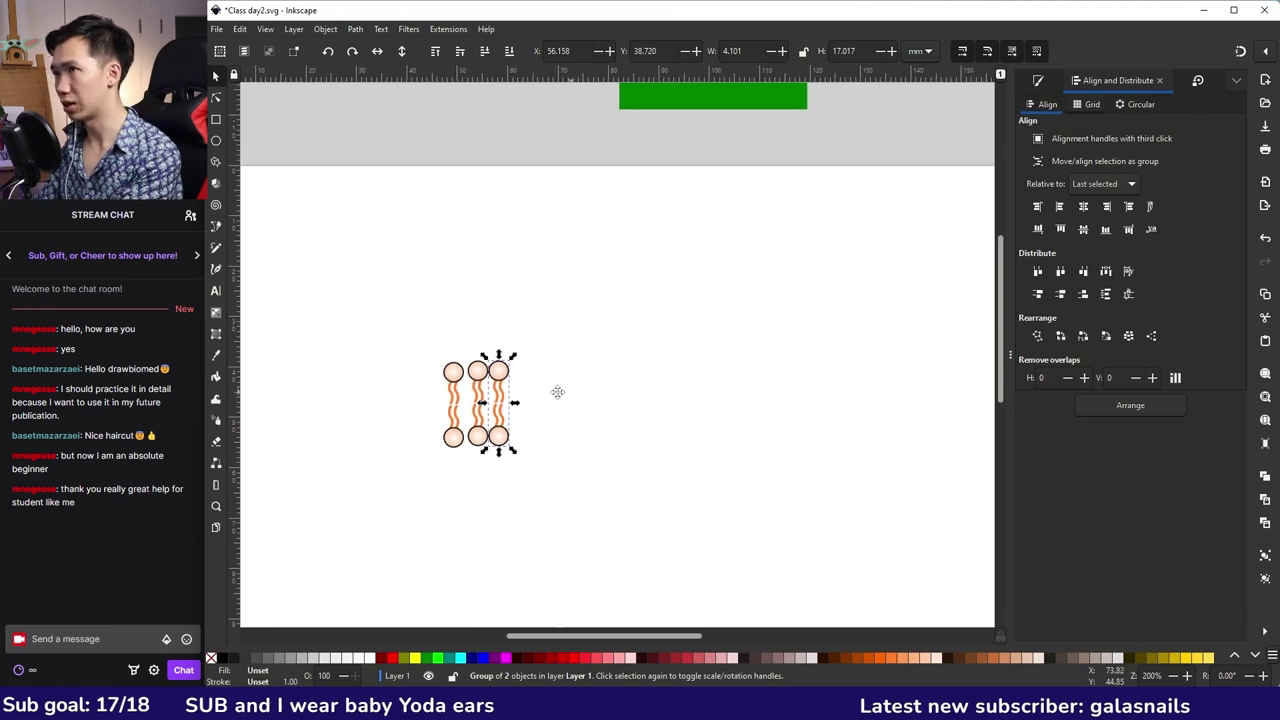
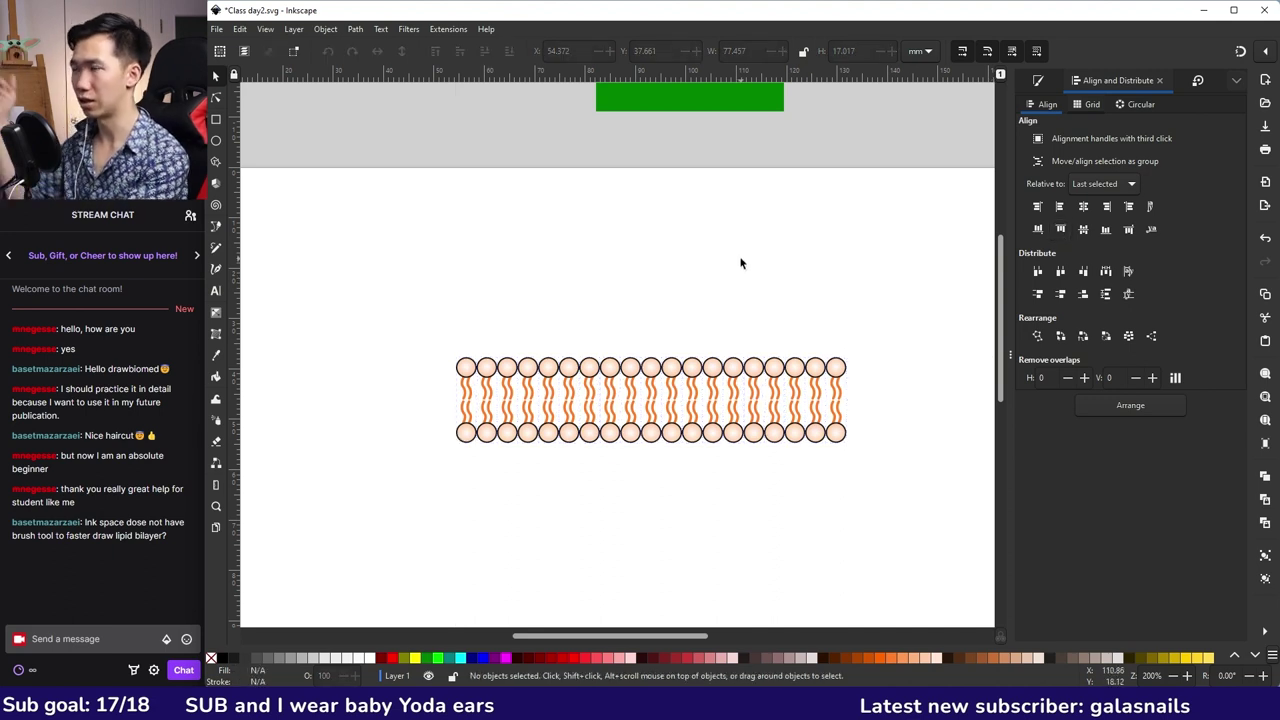
- Group the row of lipid pairs and extend it with copies past both page sides, and save the document
key(ctrl+a)
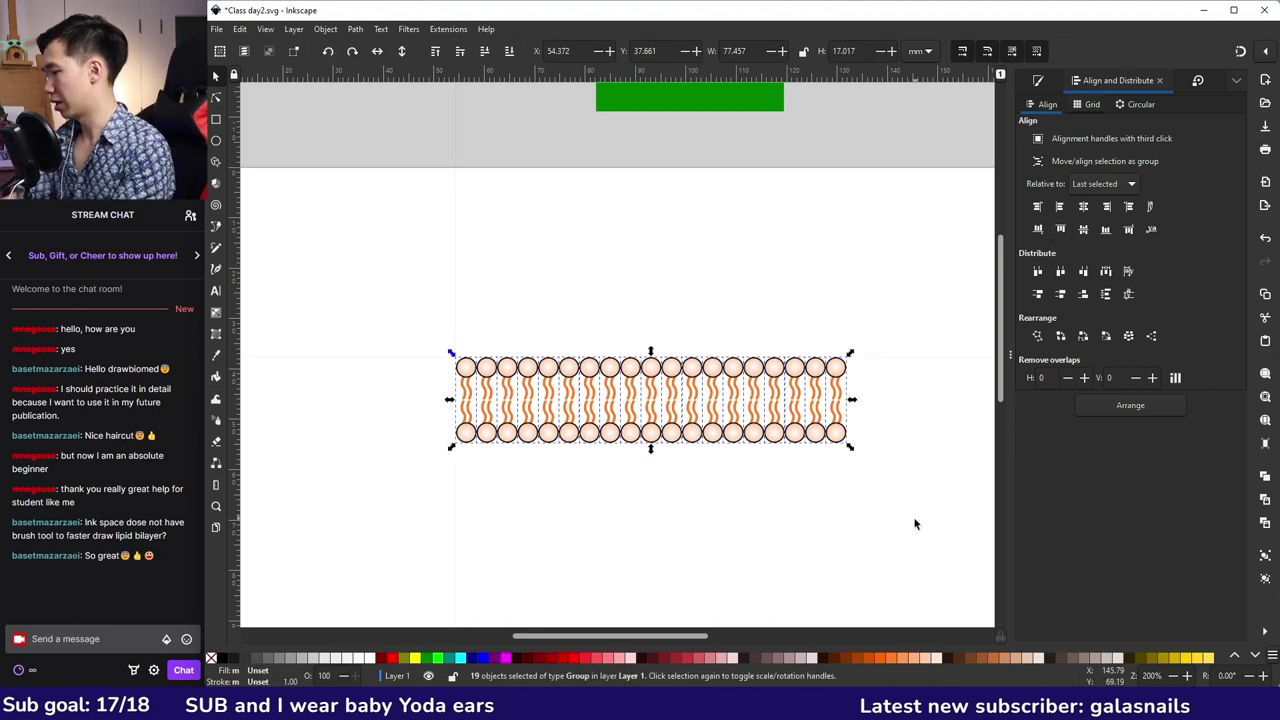
key(ctrl+g)
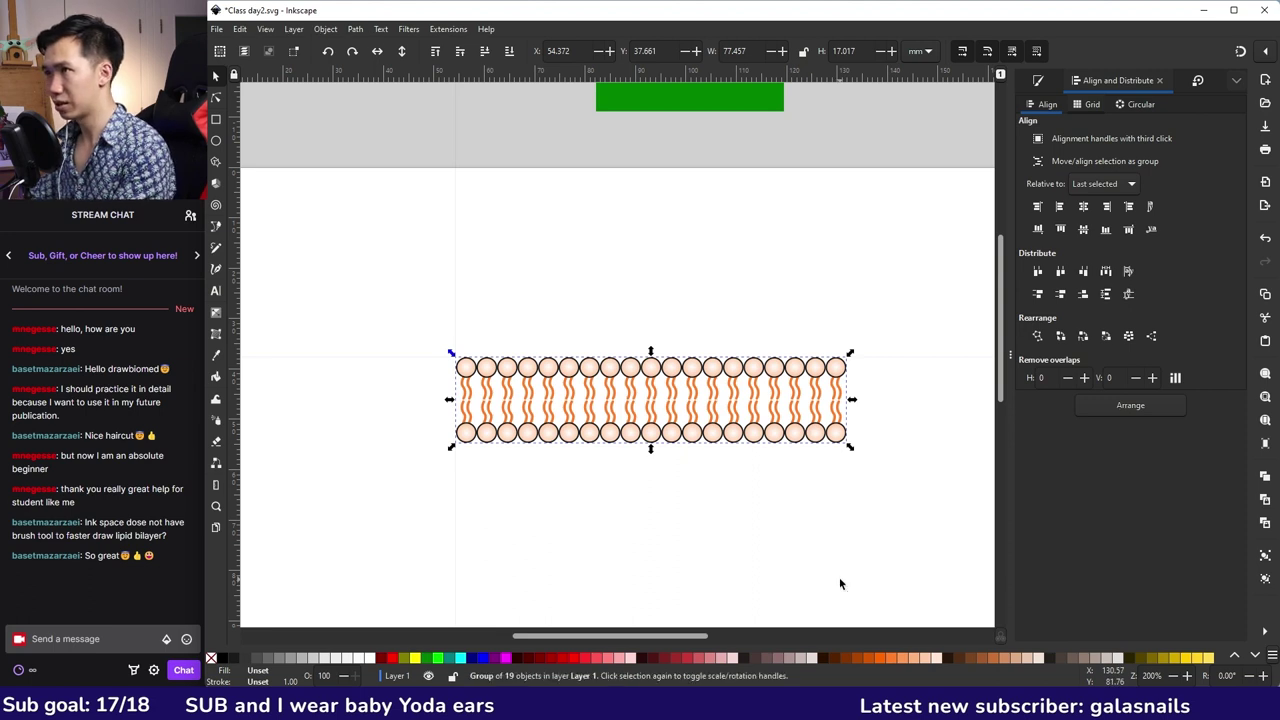
scroll(564, 594, down, 2)
key(ctrl+d)
drag(561, 497, 749, 506)
key(Escape)
key(ctrl+s)
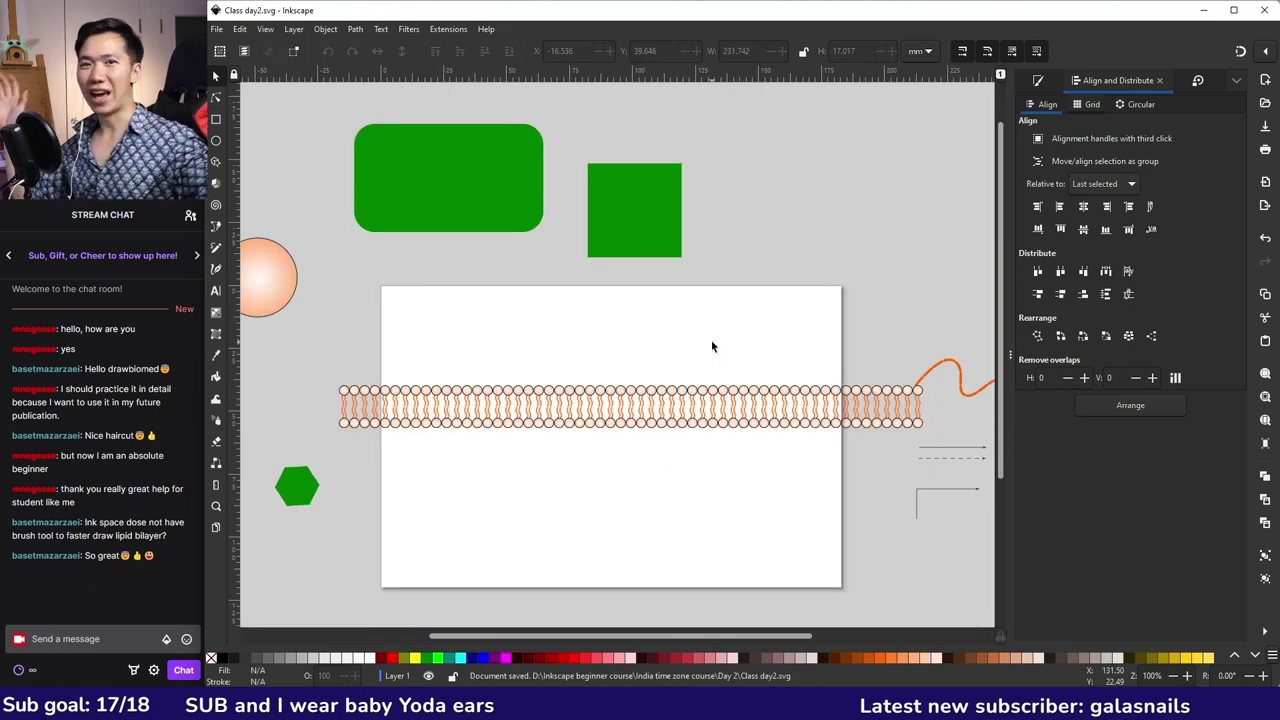
- Switch to the browser to view the DrawBioMed YouTube channel, and move its window away from the drawing
key(alt+Tab)
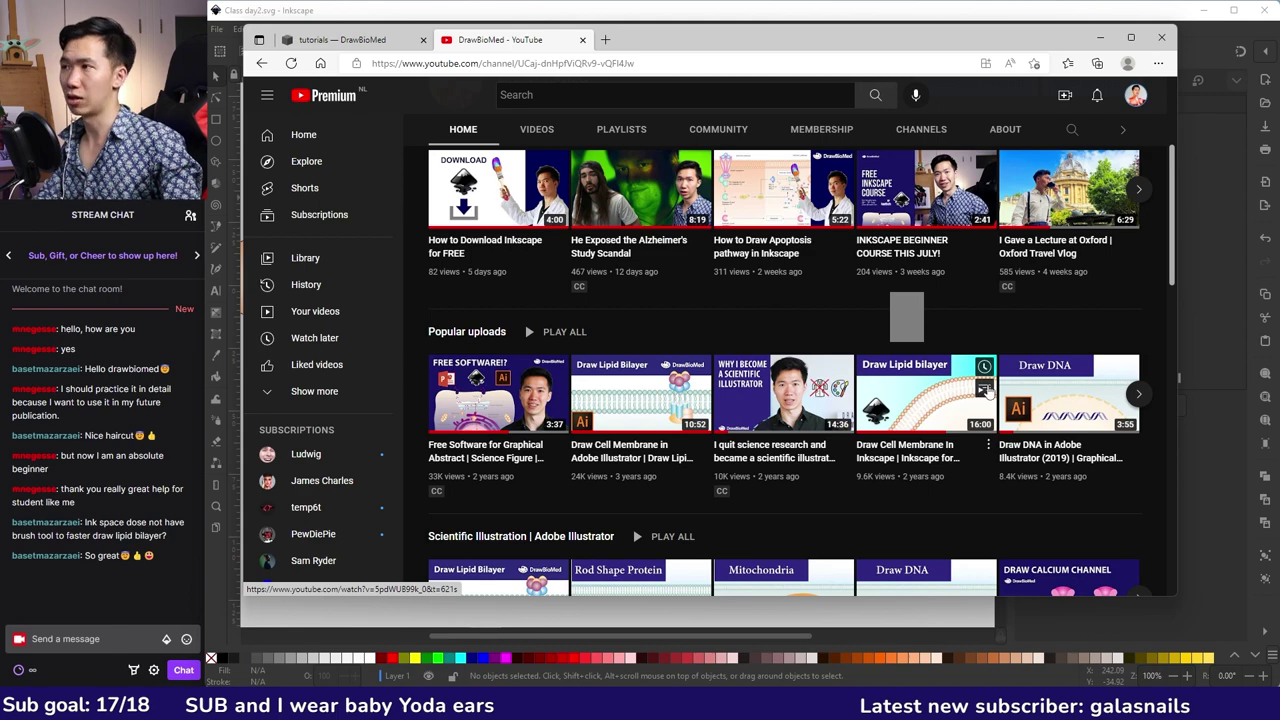
drag(675, 37, 1279, 40)
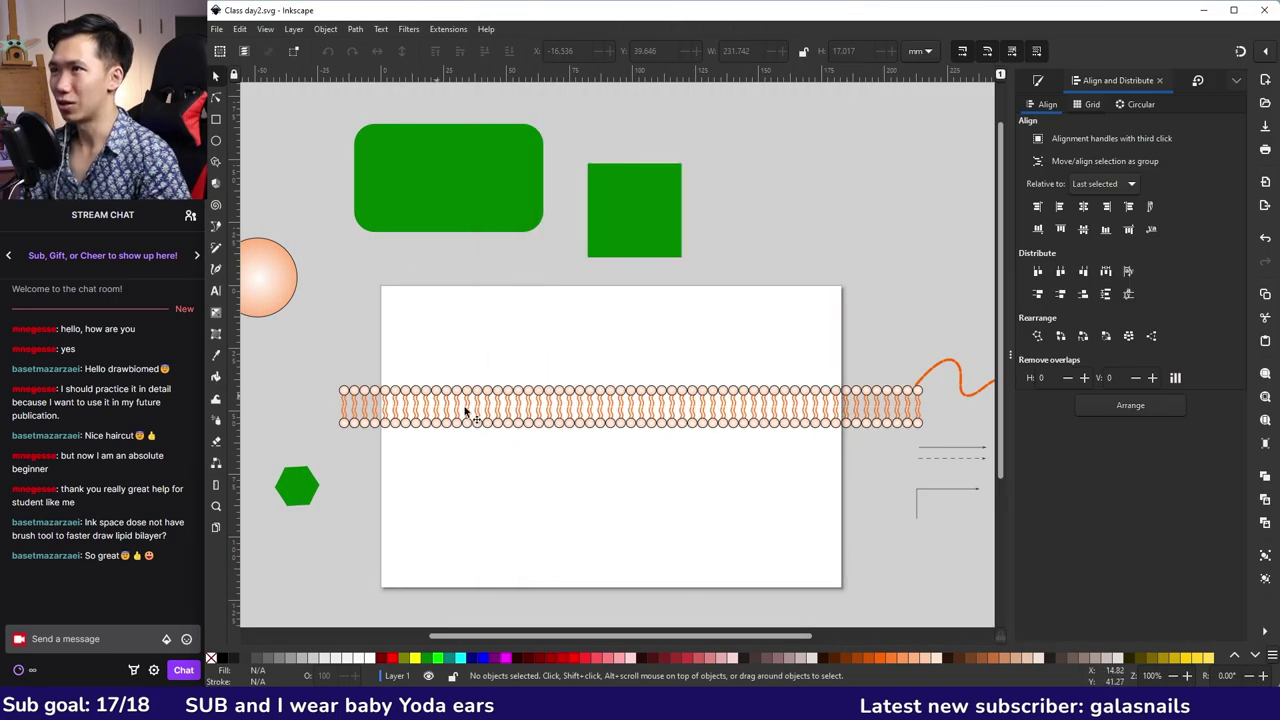
- Draw a rectangle about 224 by 88 mm downward from the membrane's upper edge and give it a vertical linear gradient fill
key(r)
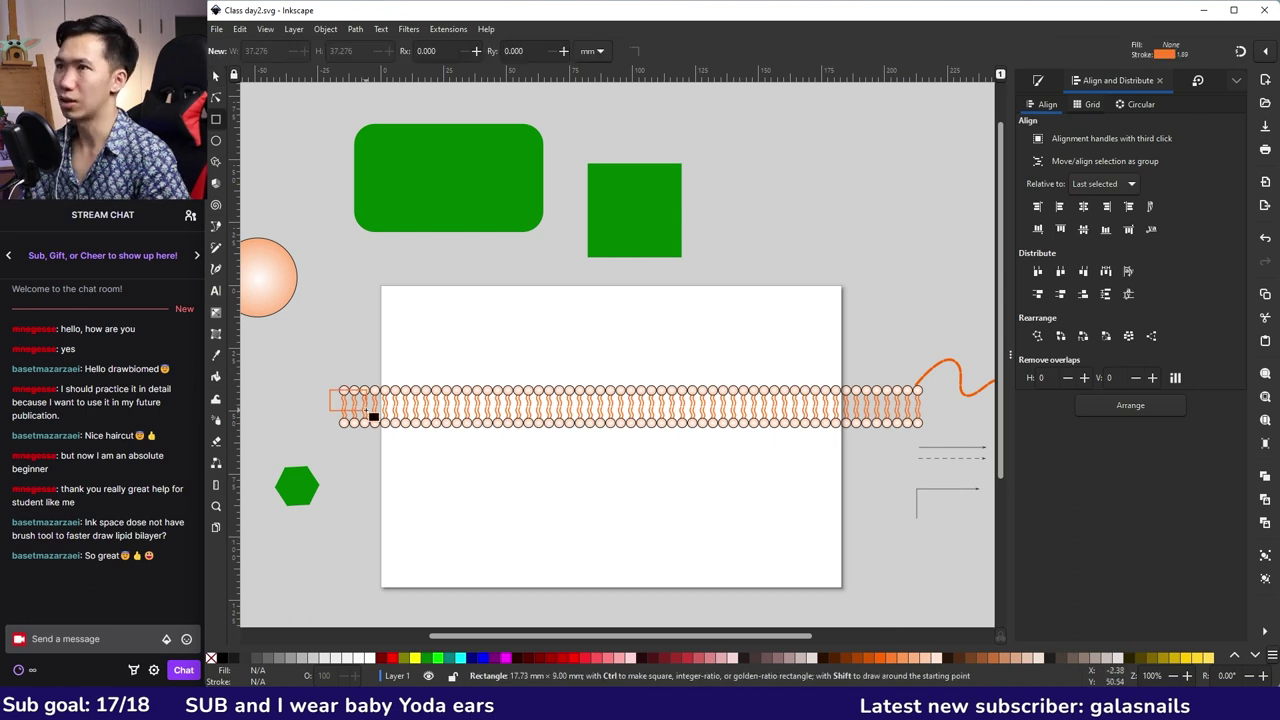
drag(330, 390, 894, 610)
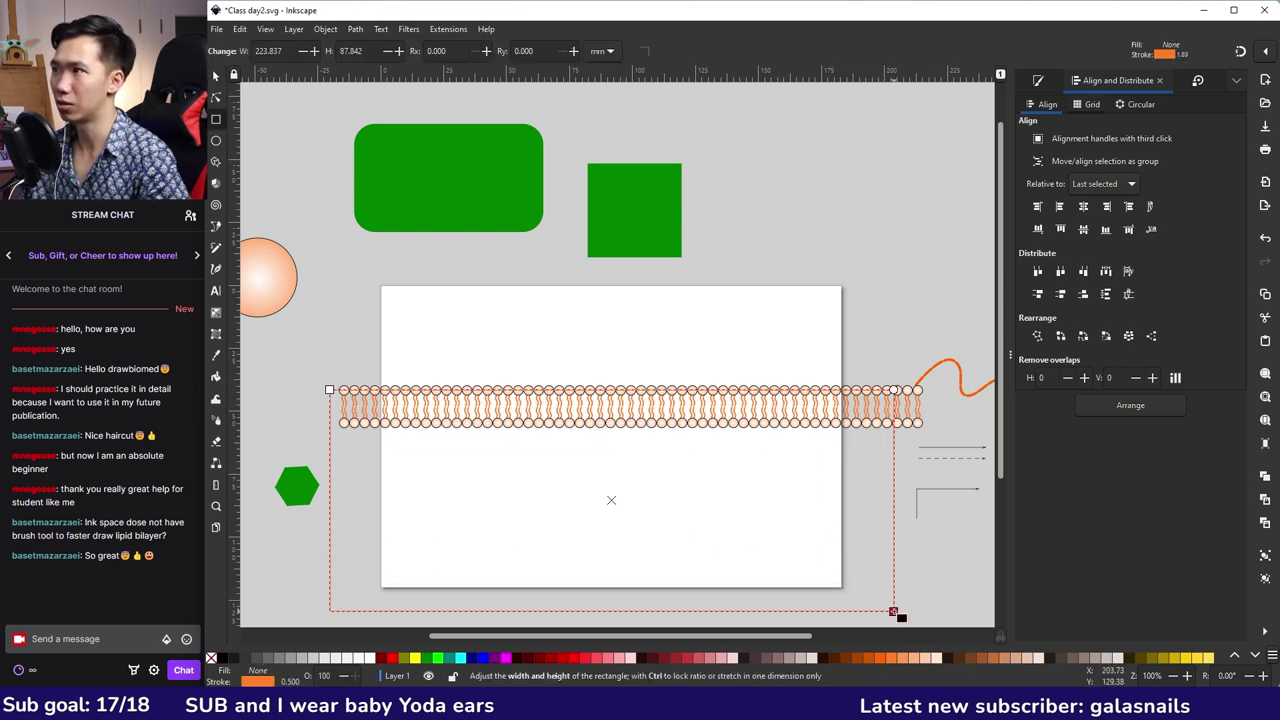
key(g)
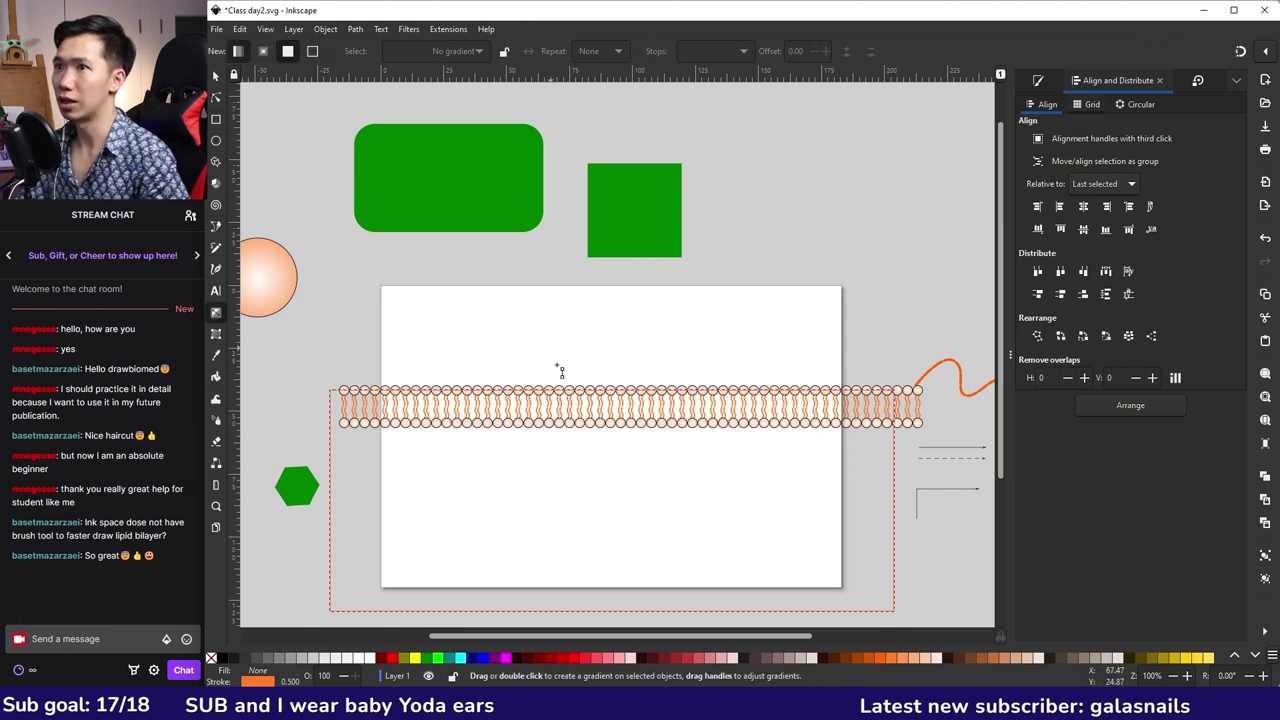
drag(622, 397, 617, 608)
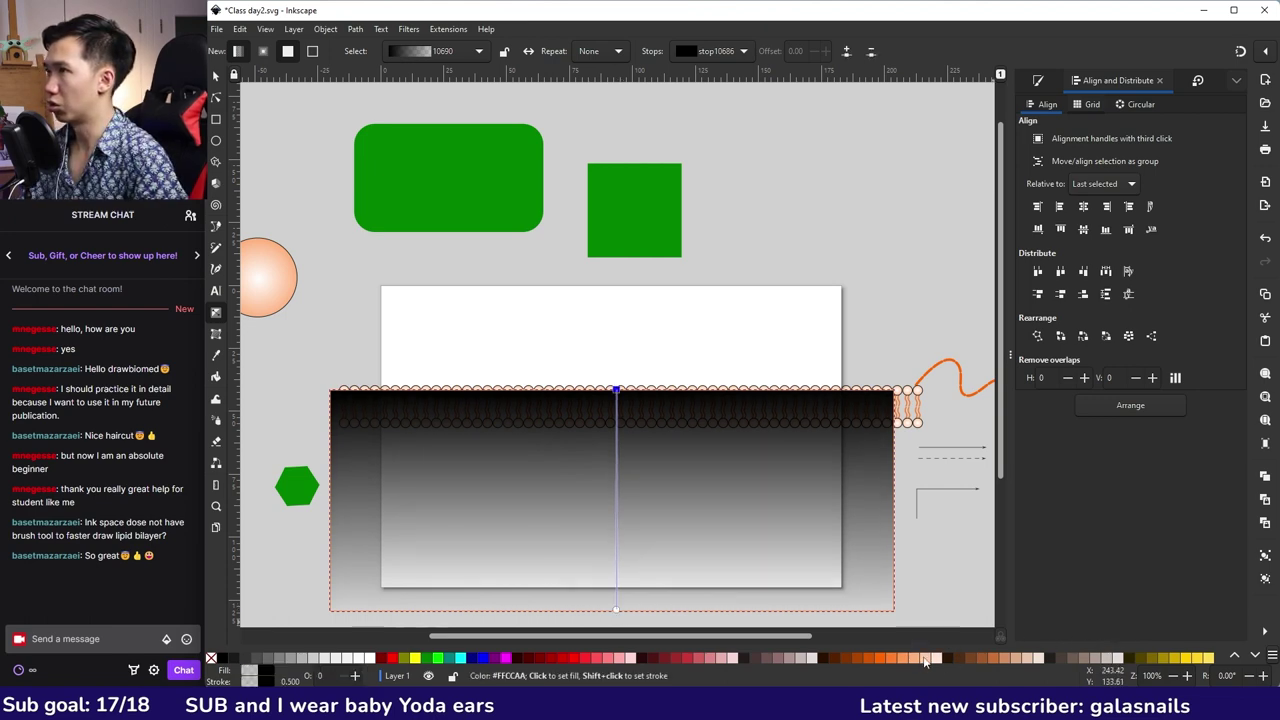
- Colour the rectangle's gradient from #FFCCAA at the upper stop to white at the lower stop, and return to the Selector tool
click(925, 659)
click(616, 609)
click(369, 658)
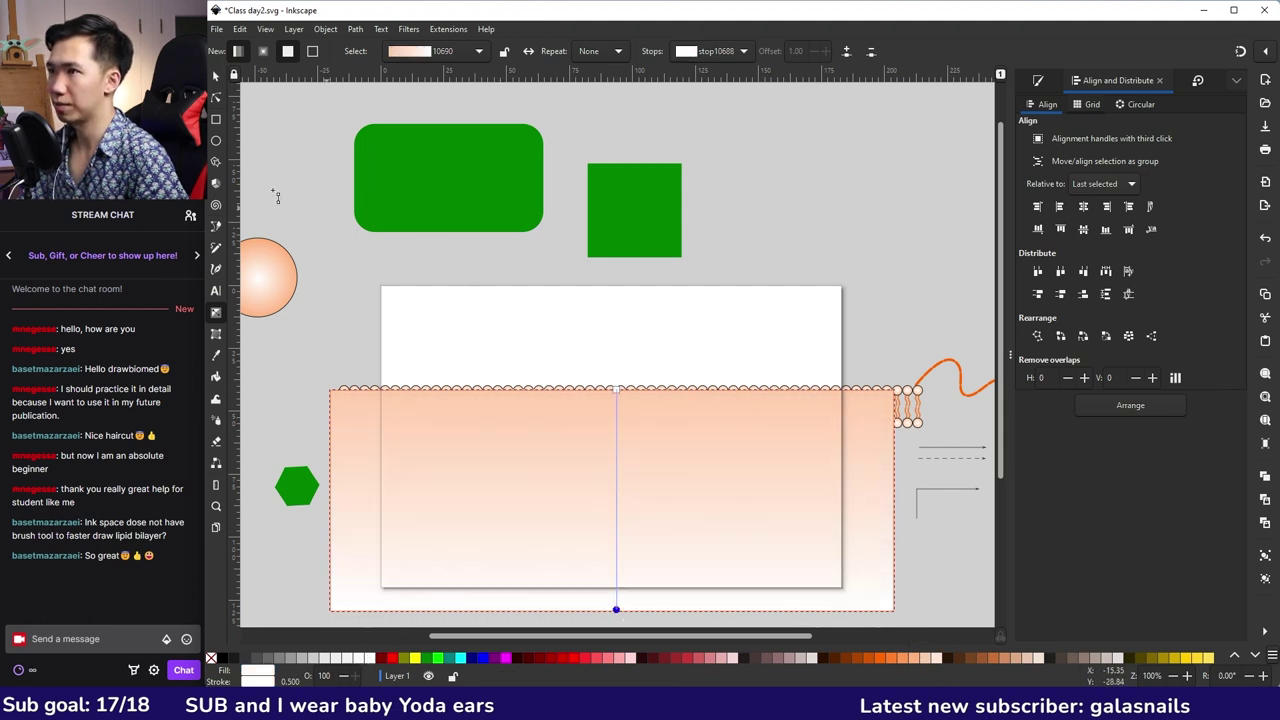
click(217, 77)
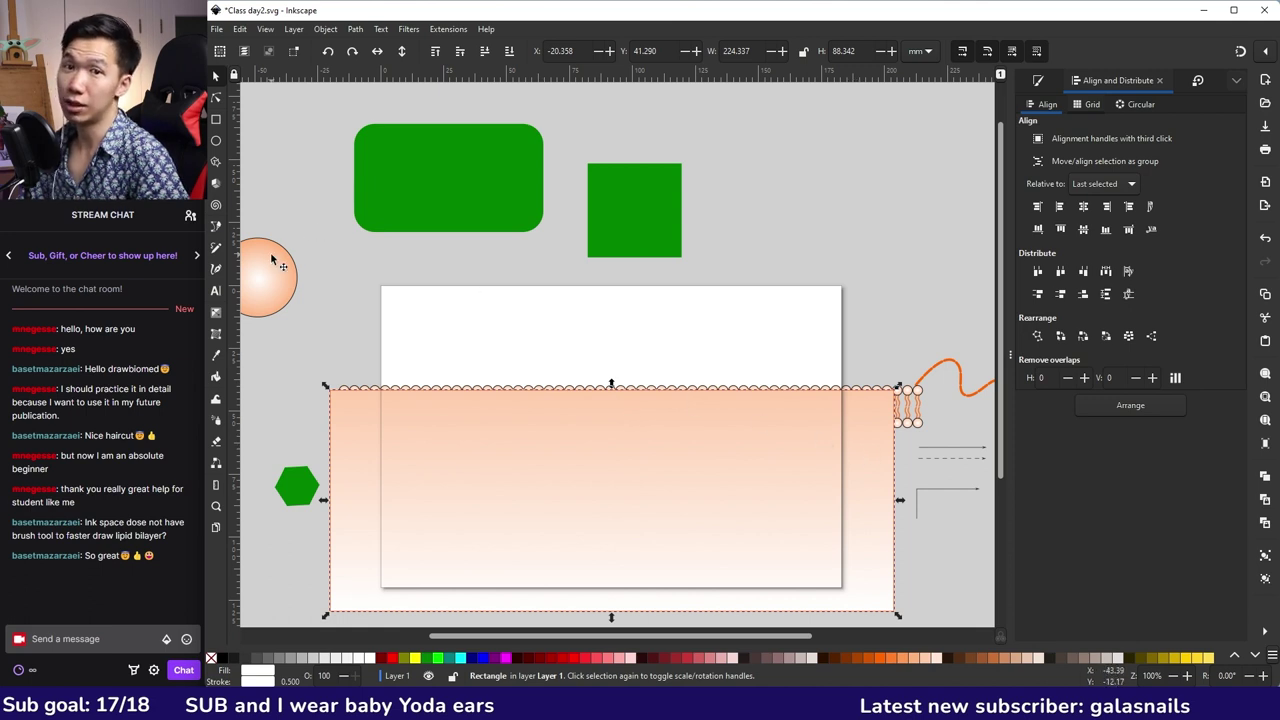
- Send the gradient rectangle behind the membrane and remove its stroke
click(508, 51)
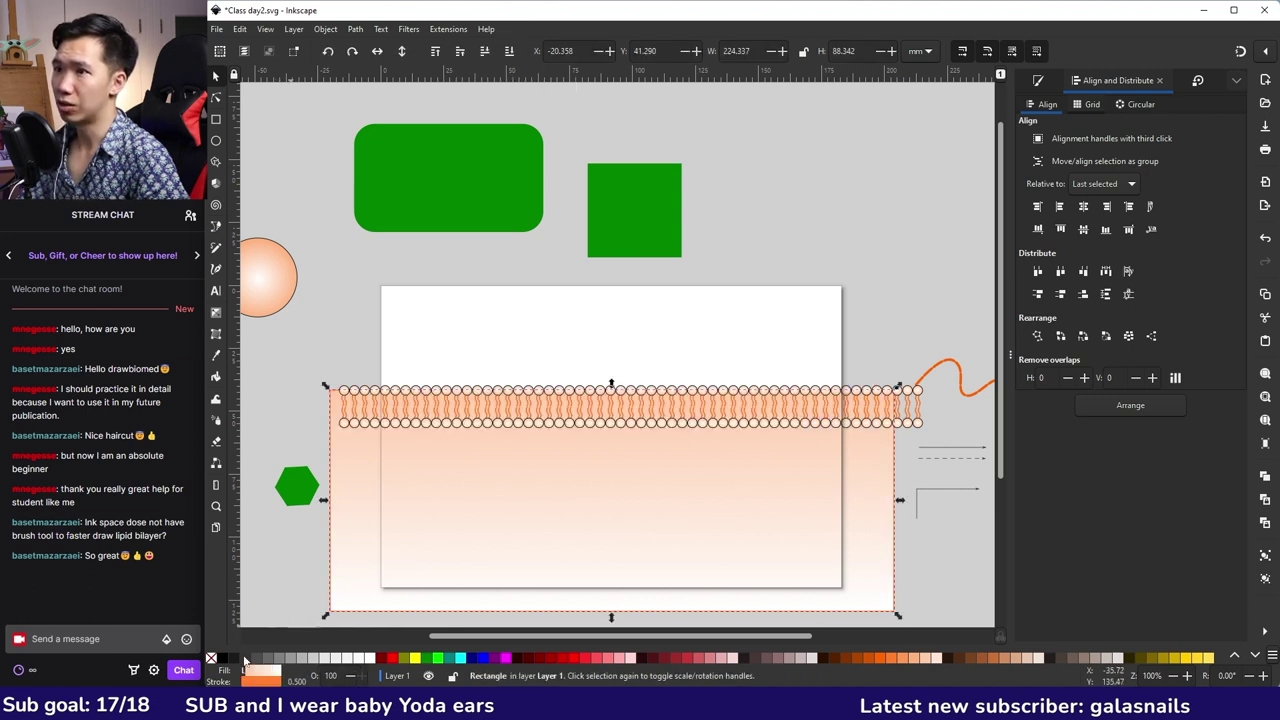
right_click(262, 681)
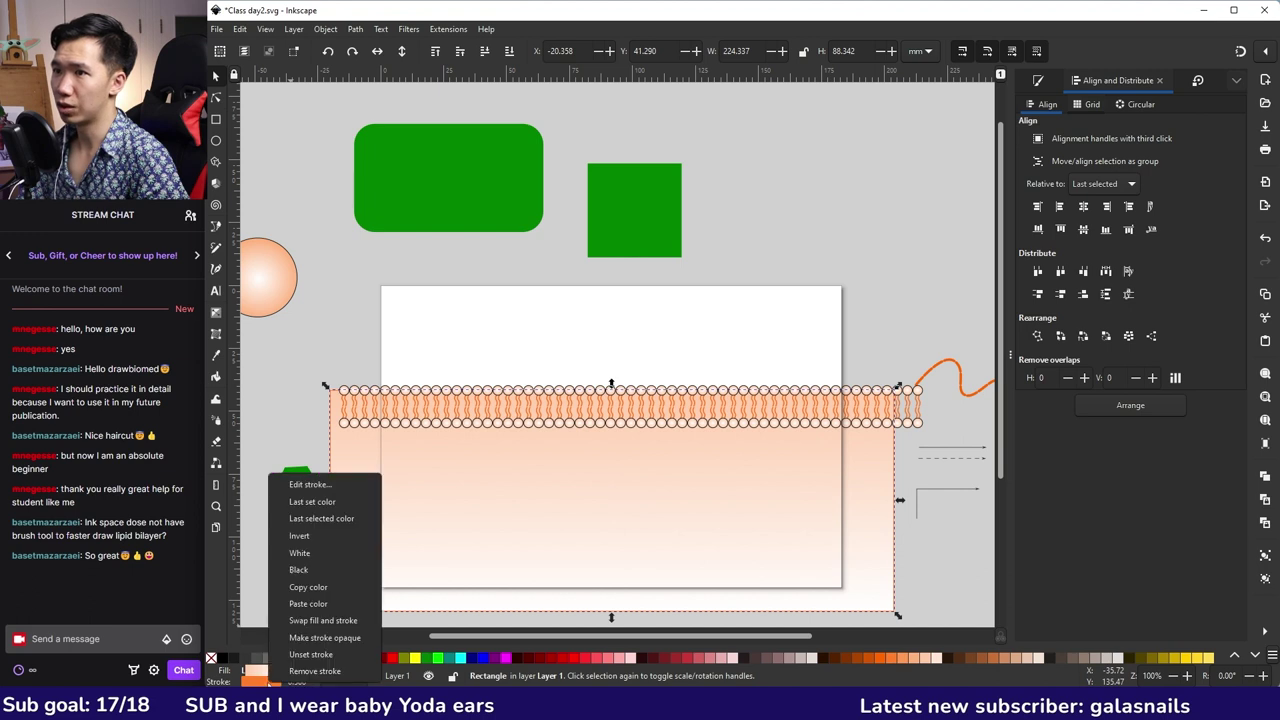
click(316, 671)
- Widen the gradient rectangle to about 231.5 mm so both of its sides line up with the ends of the membrane
click(519, 315)
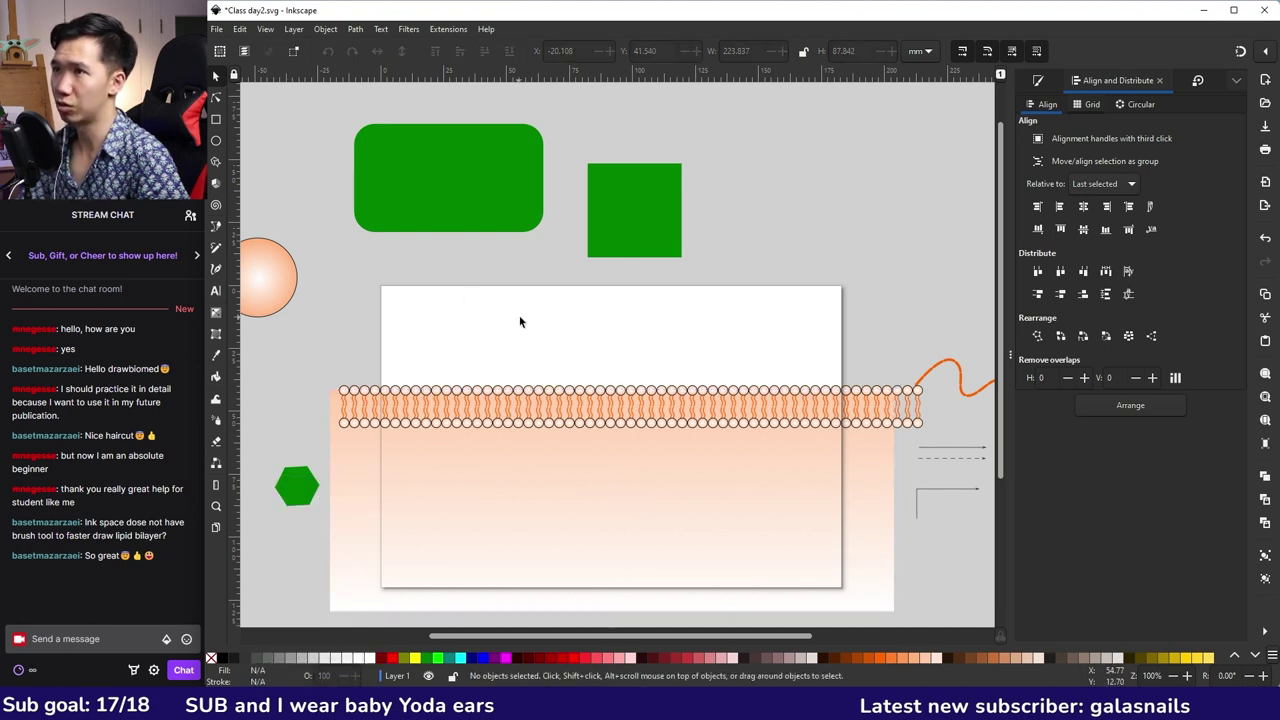
click(561, 490)
drag(906, 499, 925, 498)
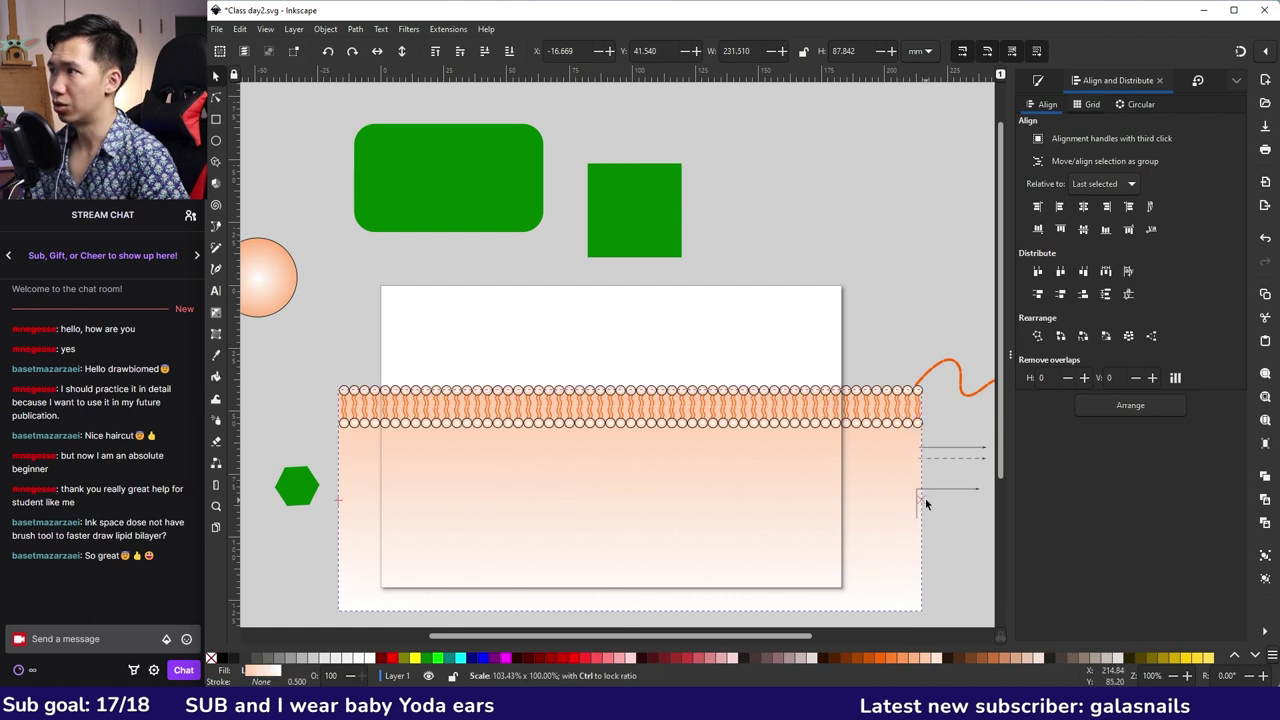
click(744, 296)
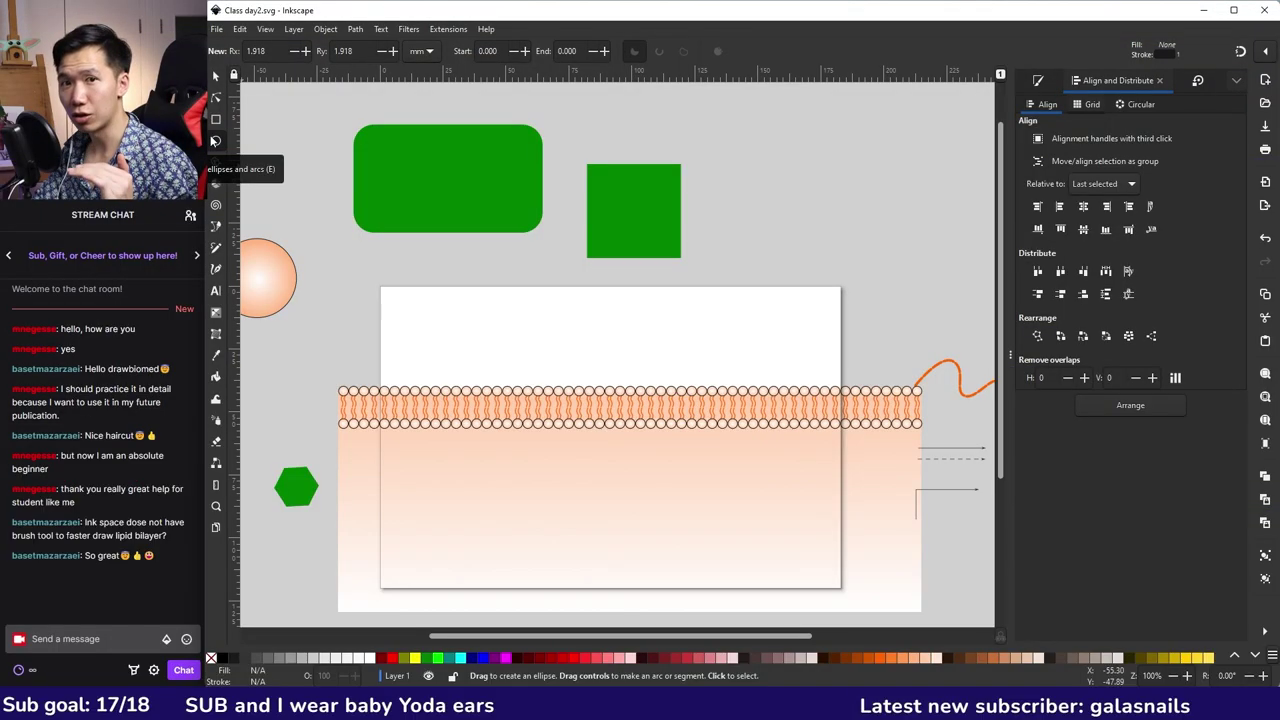
- Show the document's layers and objects, and add a layer named Pathway above the current one
click(215, 75)
click(293, 29)
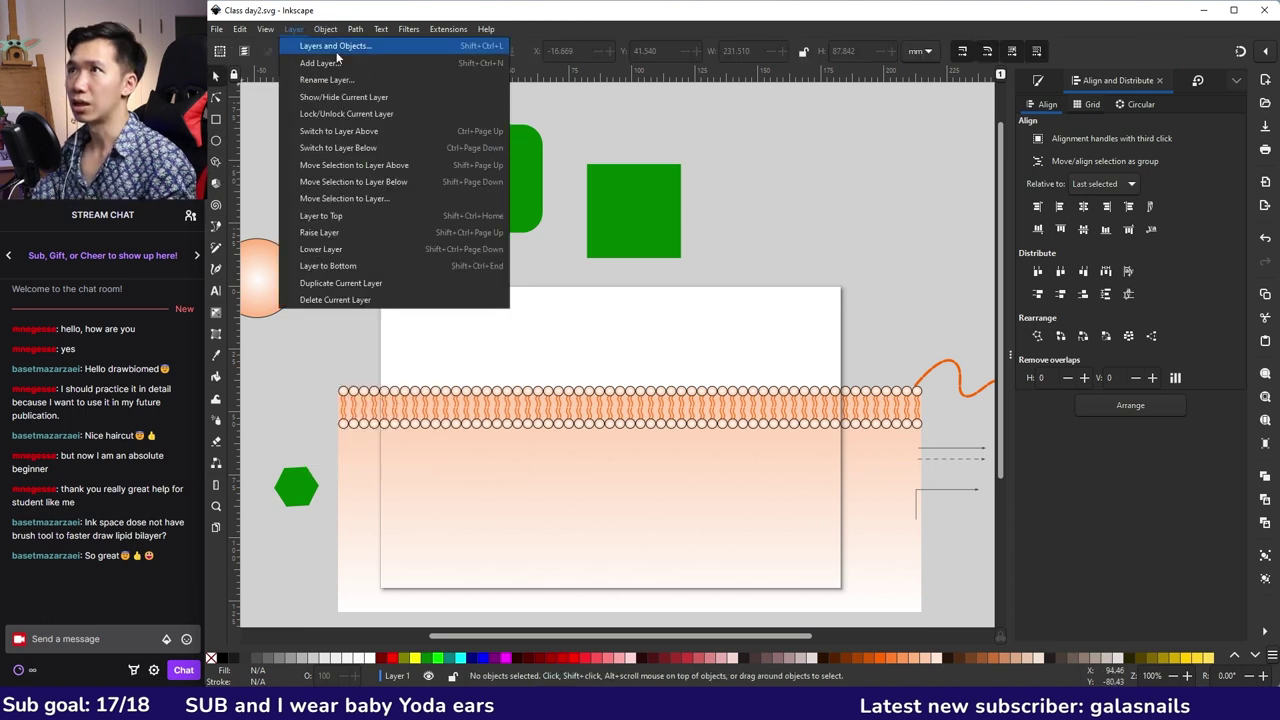
click(336, 51)
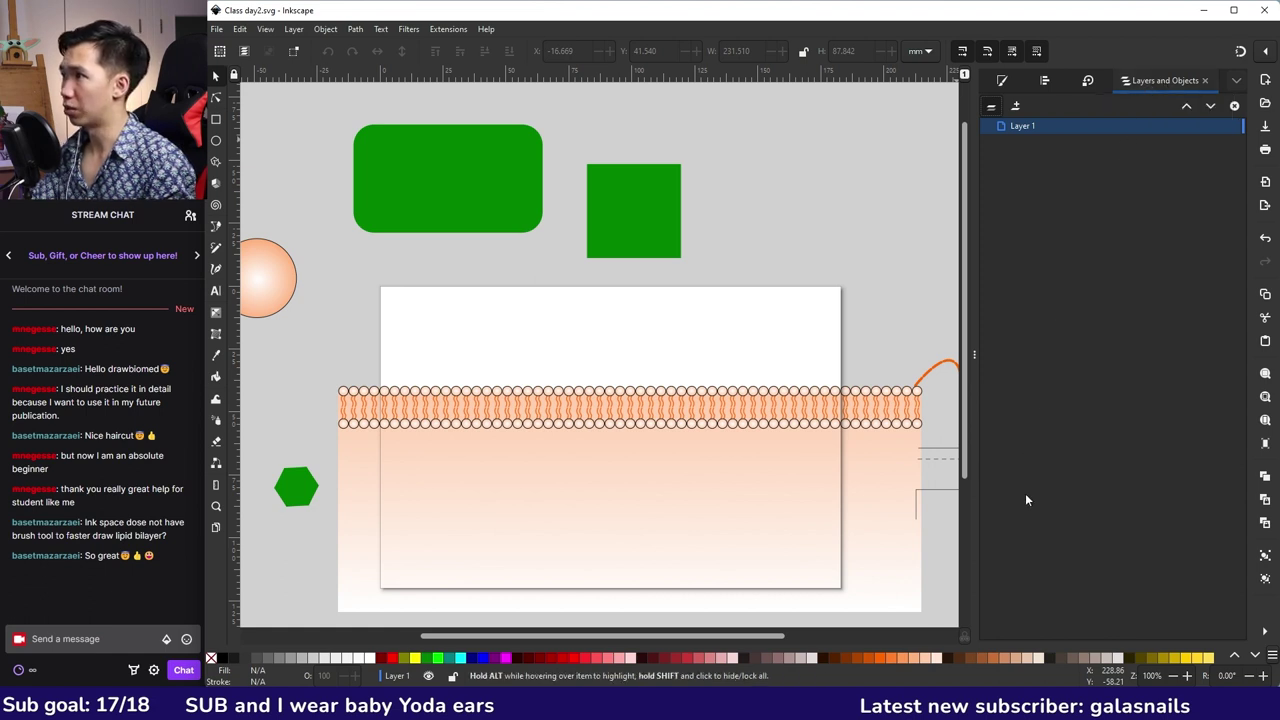
mouse_move(1017, 130)
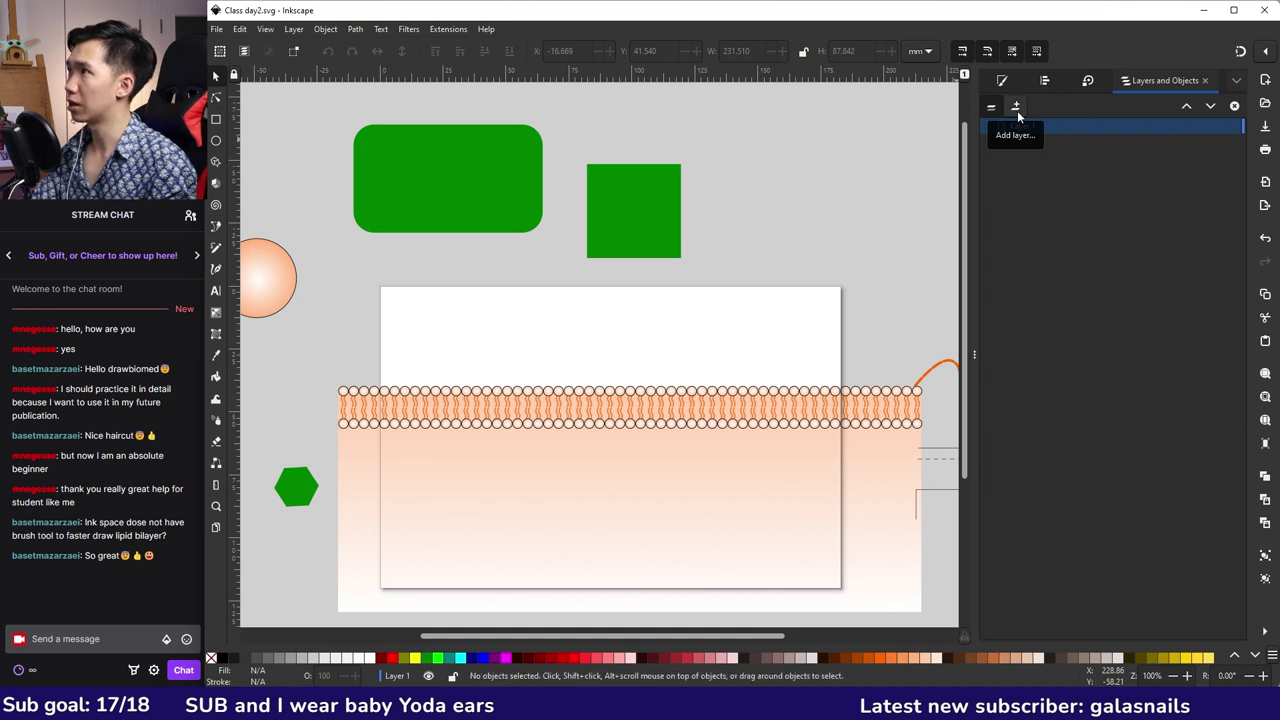
click(1017, 108)
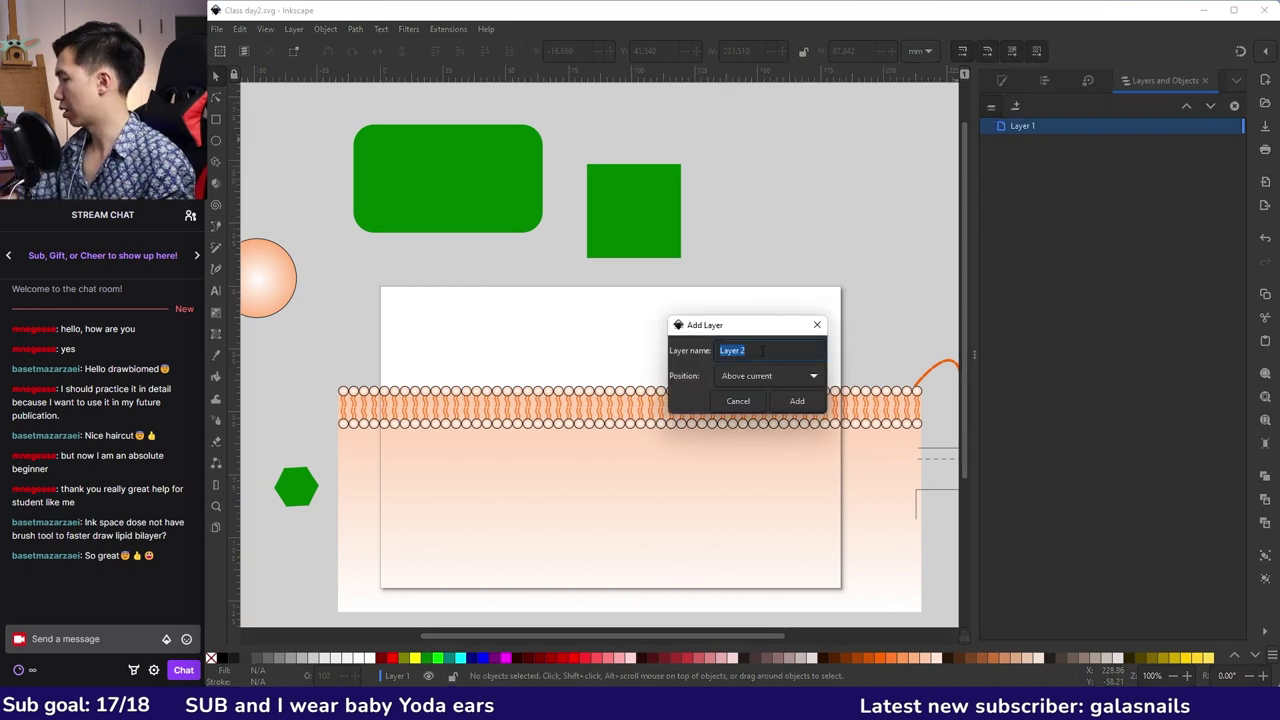
text(Patheway)
key(Return)
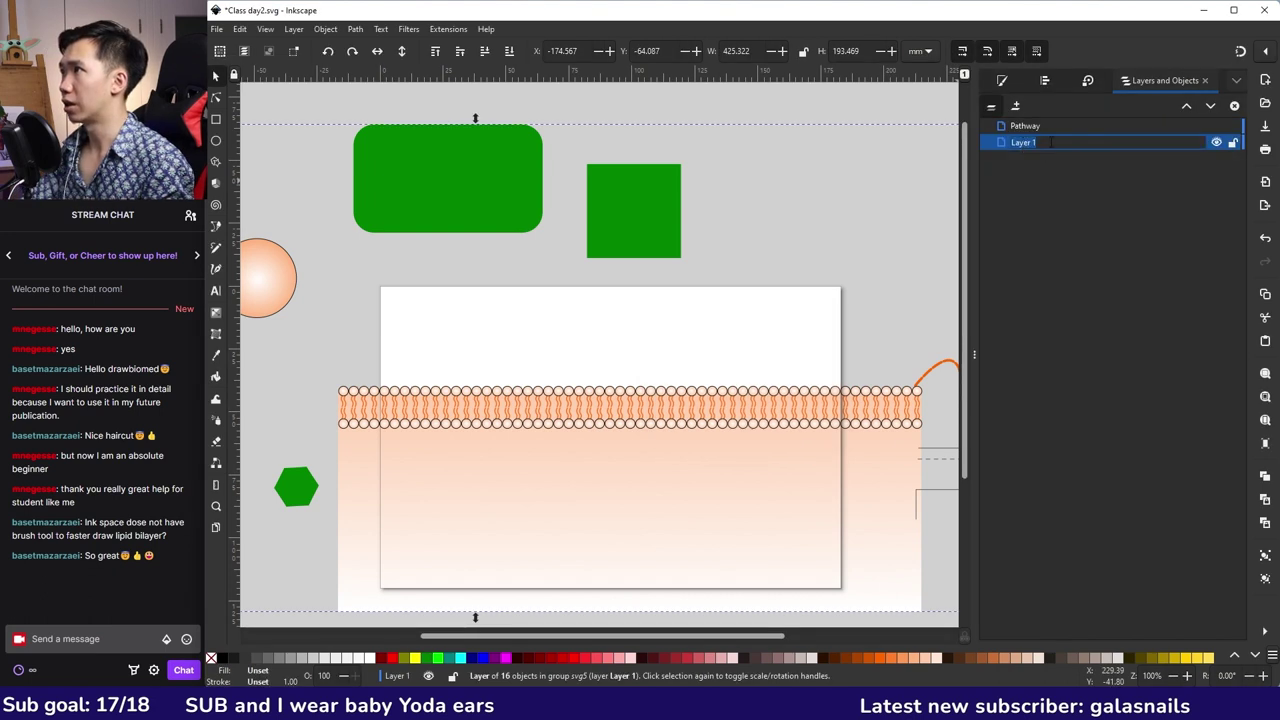
- Rename Layer 1 as Cell and clear the selection
text(Cel)
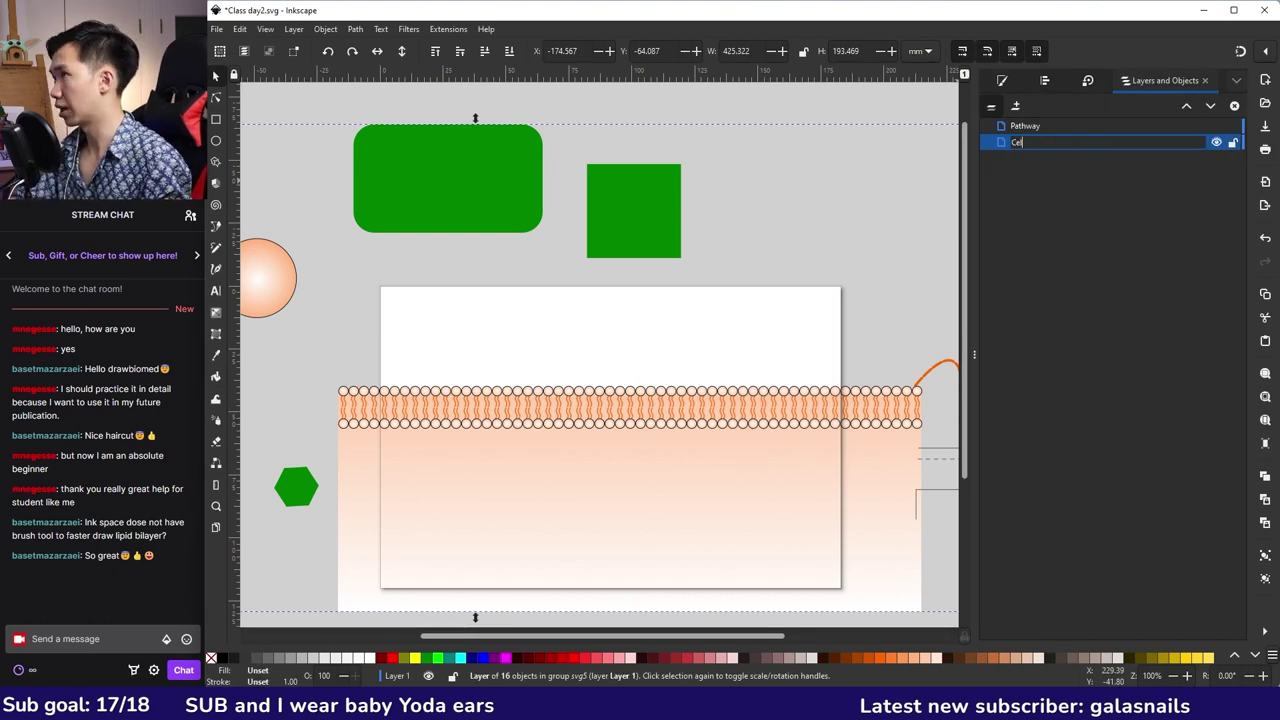
text(l)
key(Return)
key(Escape)
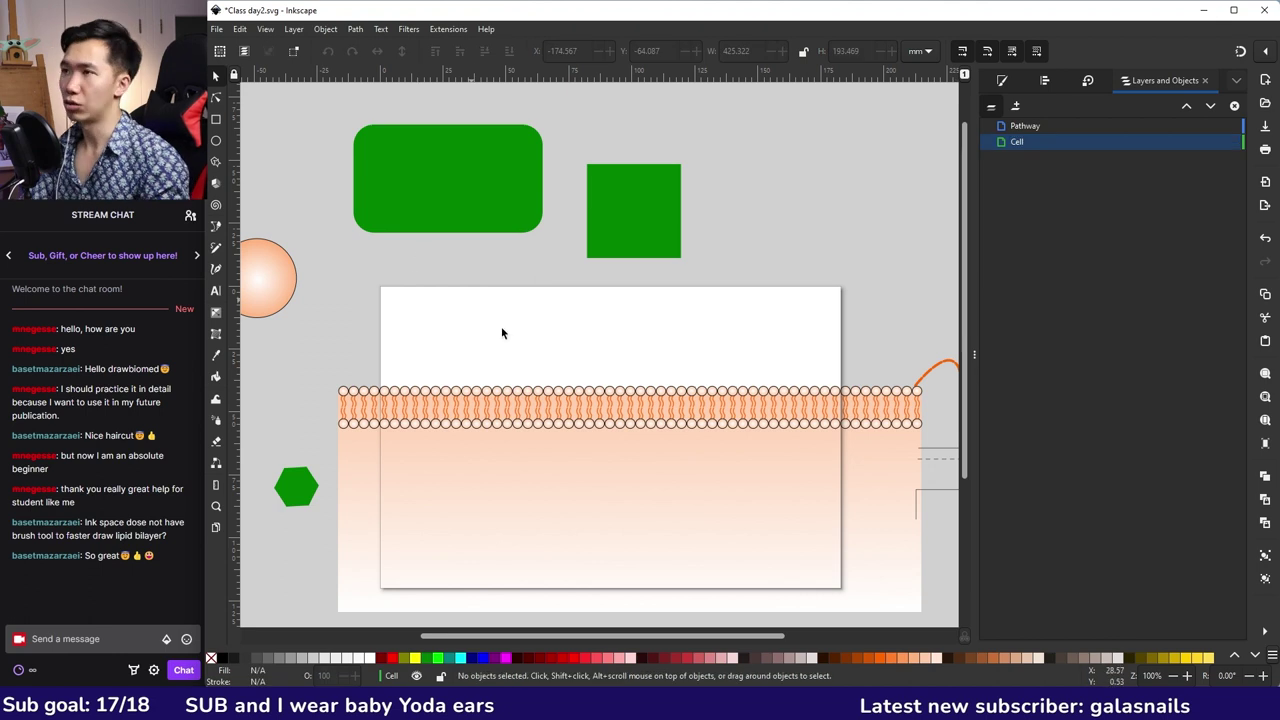
- Draw a black ellipse about 8 by 35 mm across the membrane on the Cell layer, and discard its pasted copy
click(216, 141)
drag(430, 350, 457, 446)
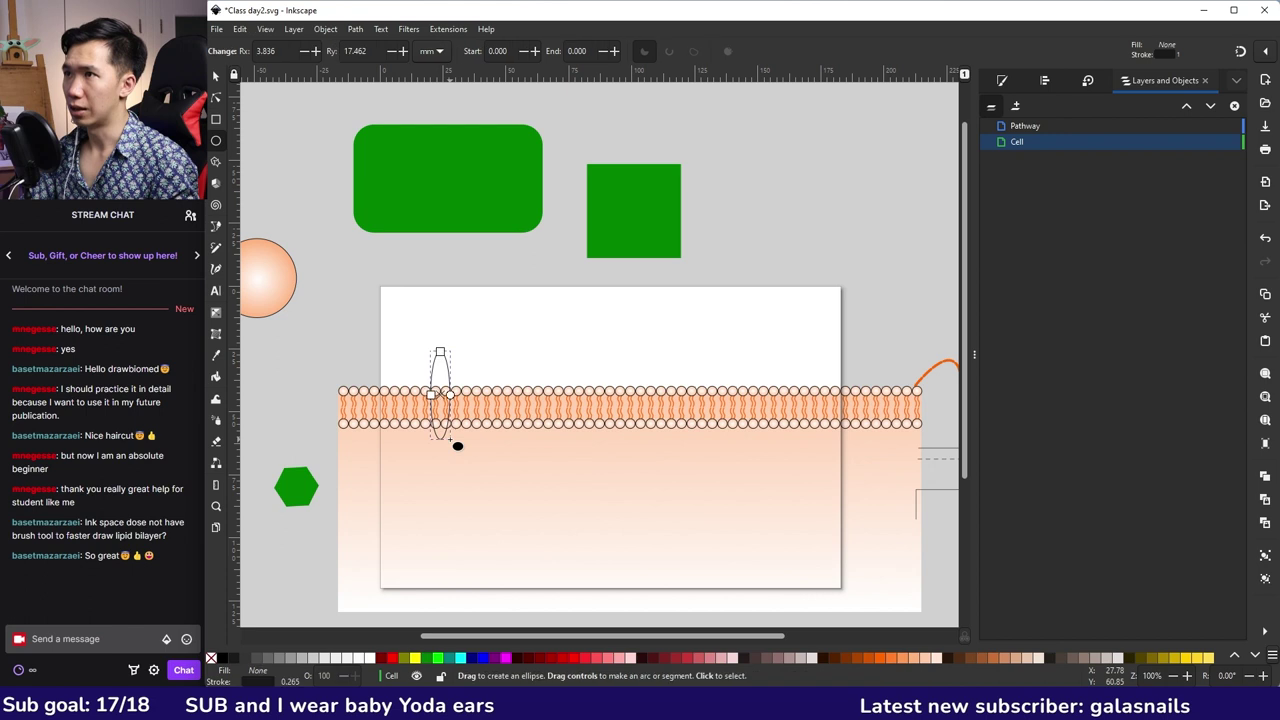
click(225, 658)
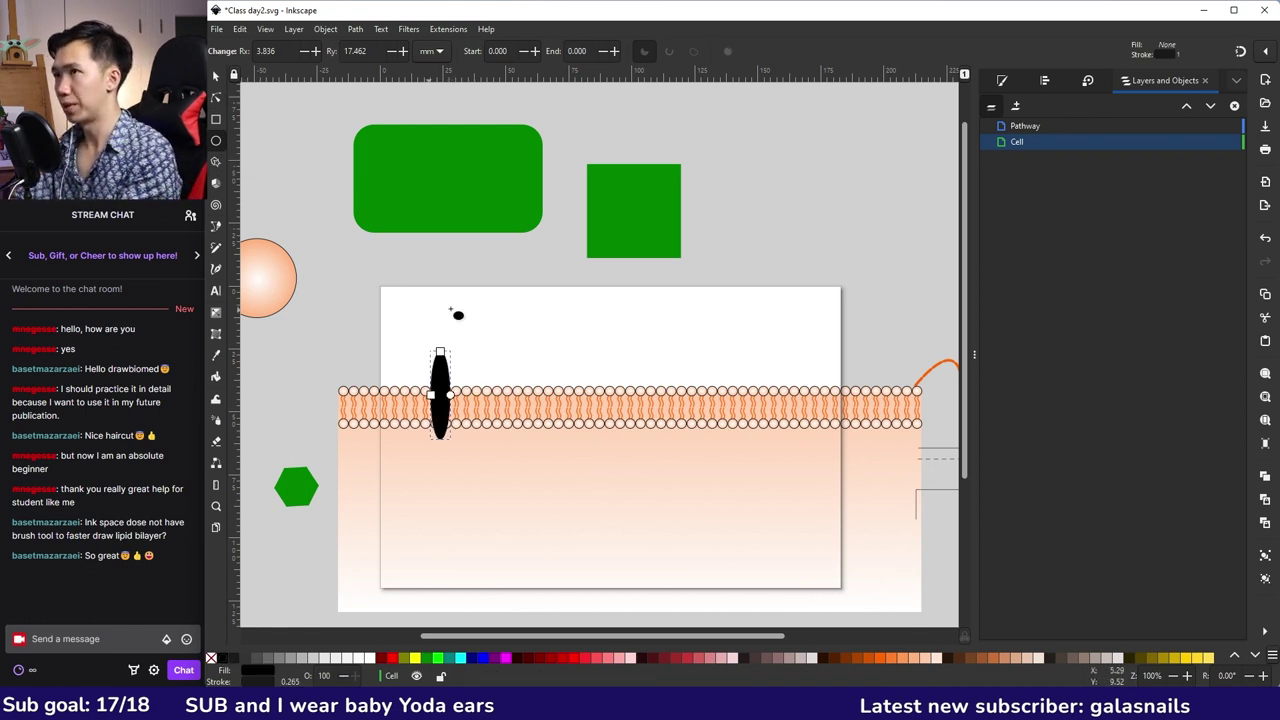
key(ctrl+v)
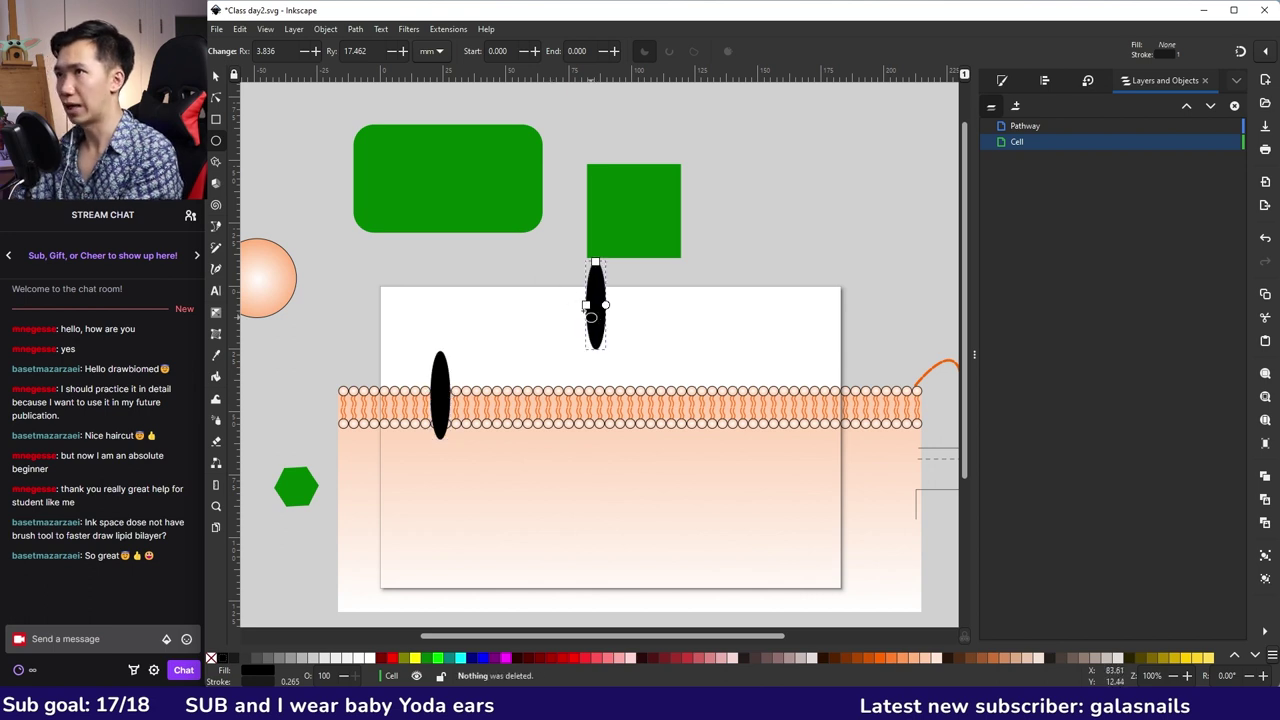
click(216, 76)
key(Delete)
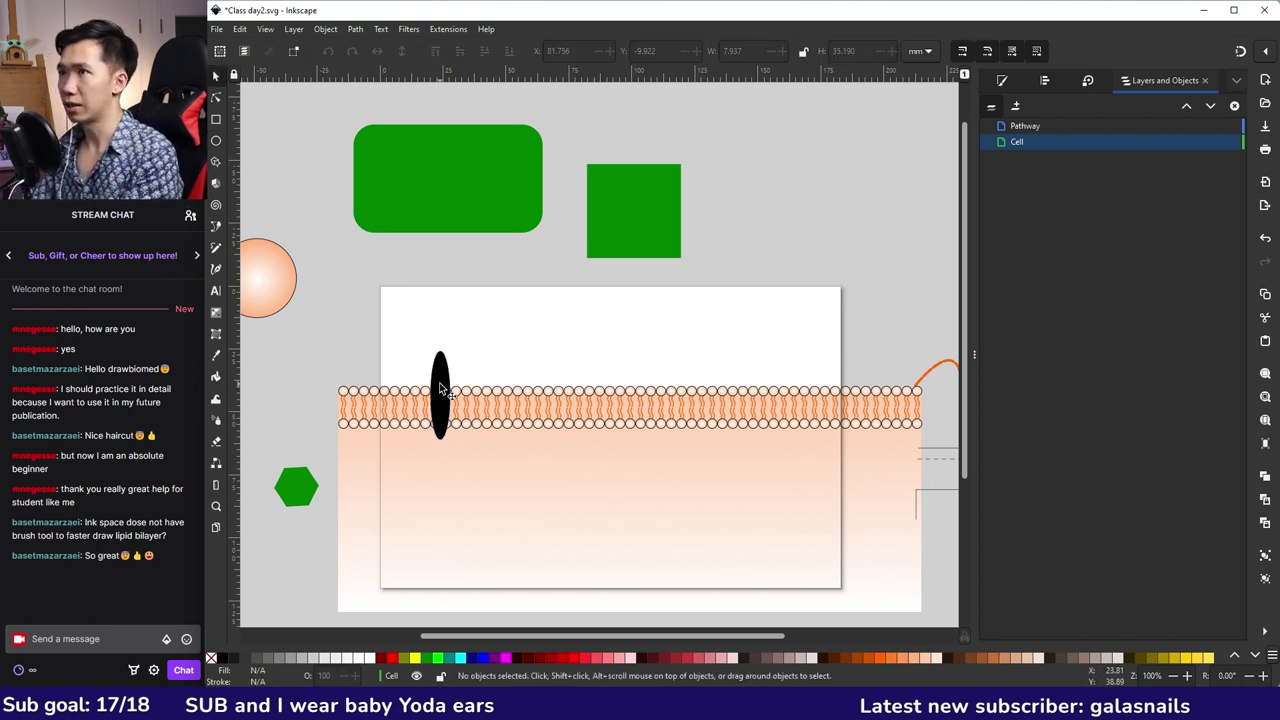
drag(440, 384, 440, 393)
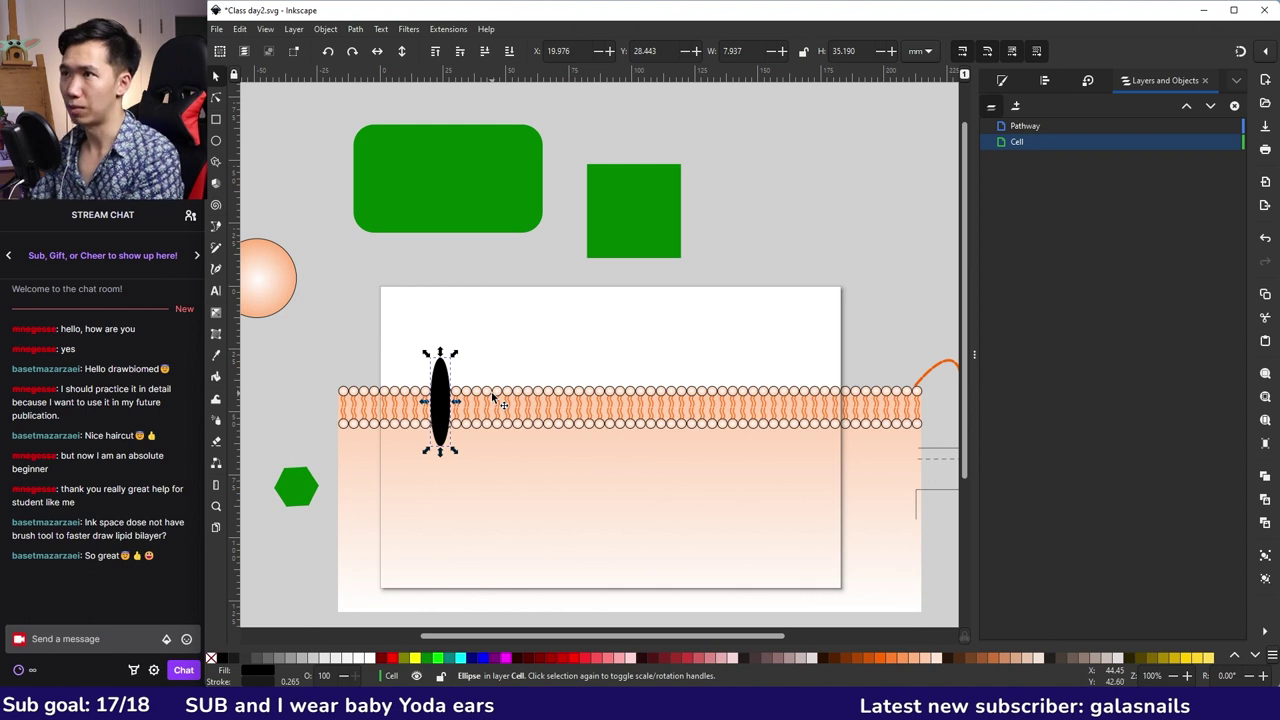
- Draw a red-filled ellipse about 6 by 36.5 mm across the membrane on the Pathway layer
click(1029, 127)
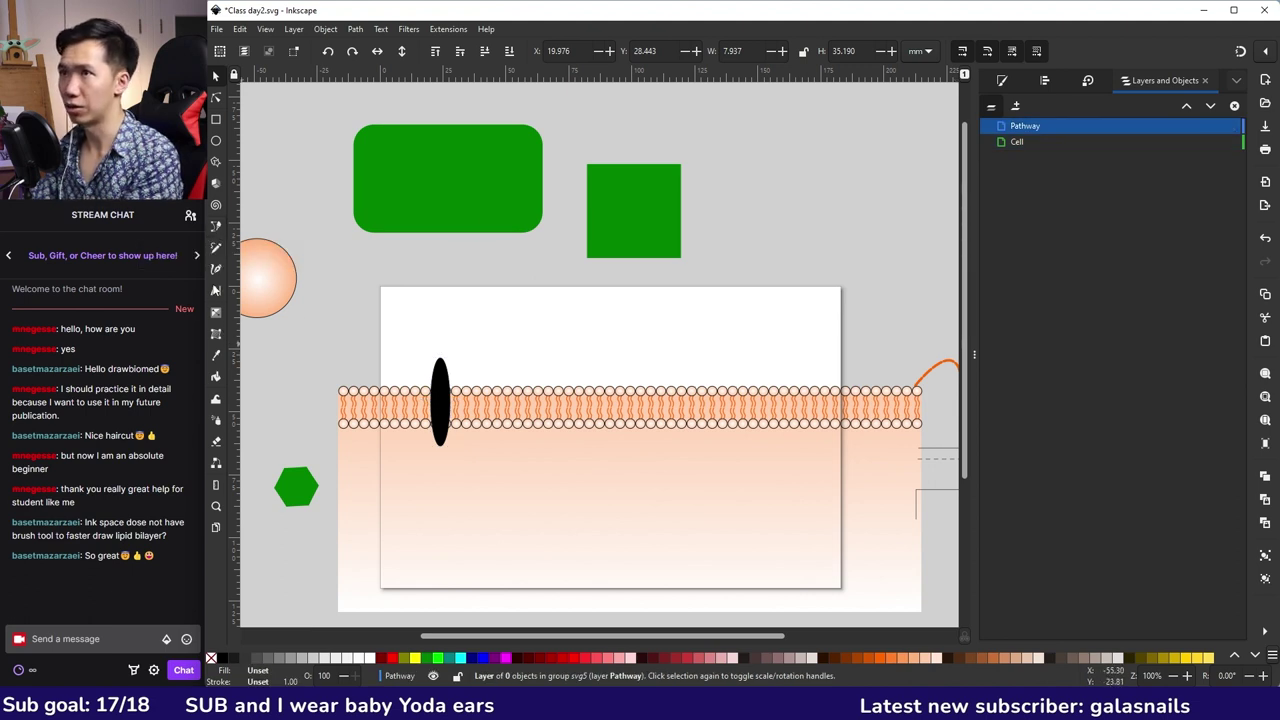
click(215, 140)
drag(553, 351, 568, 442)
click(391, 657)
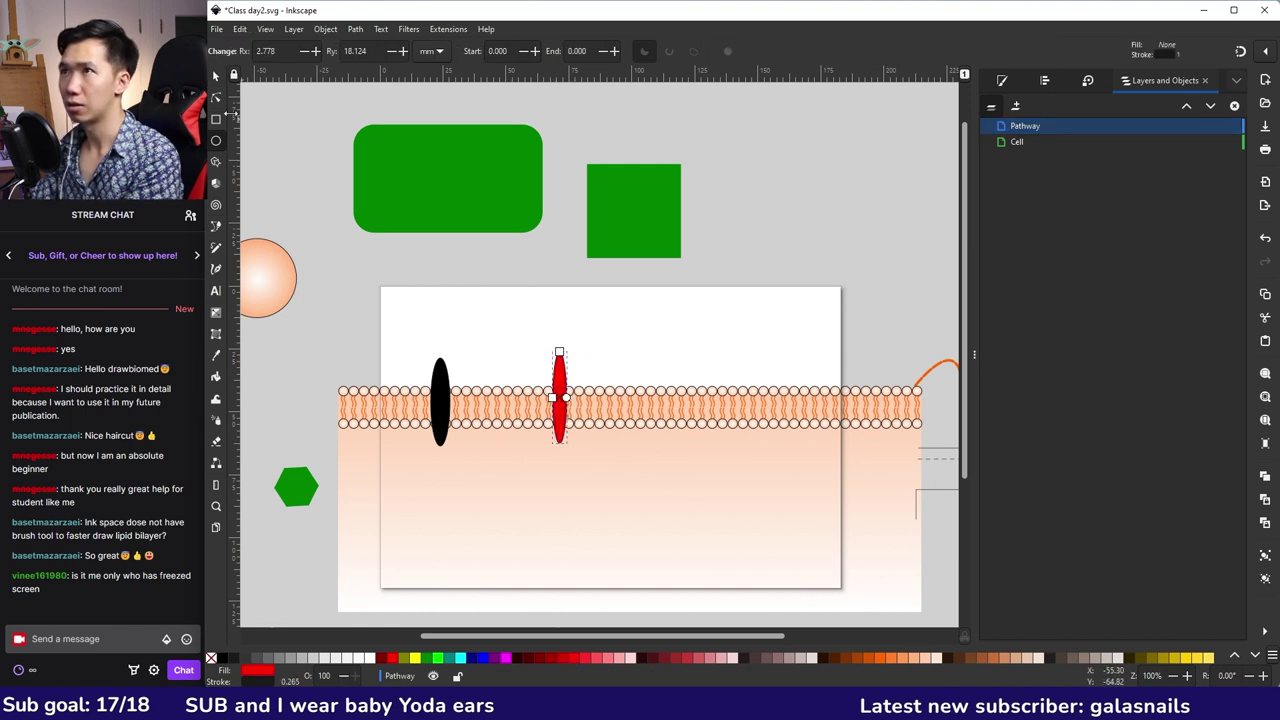
click(216, 76)
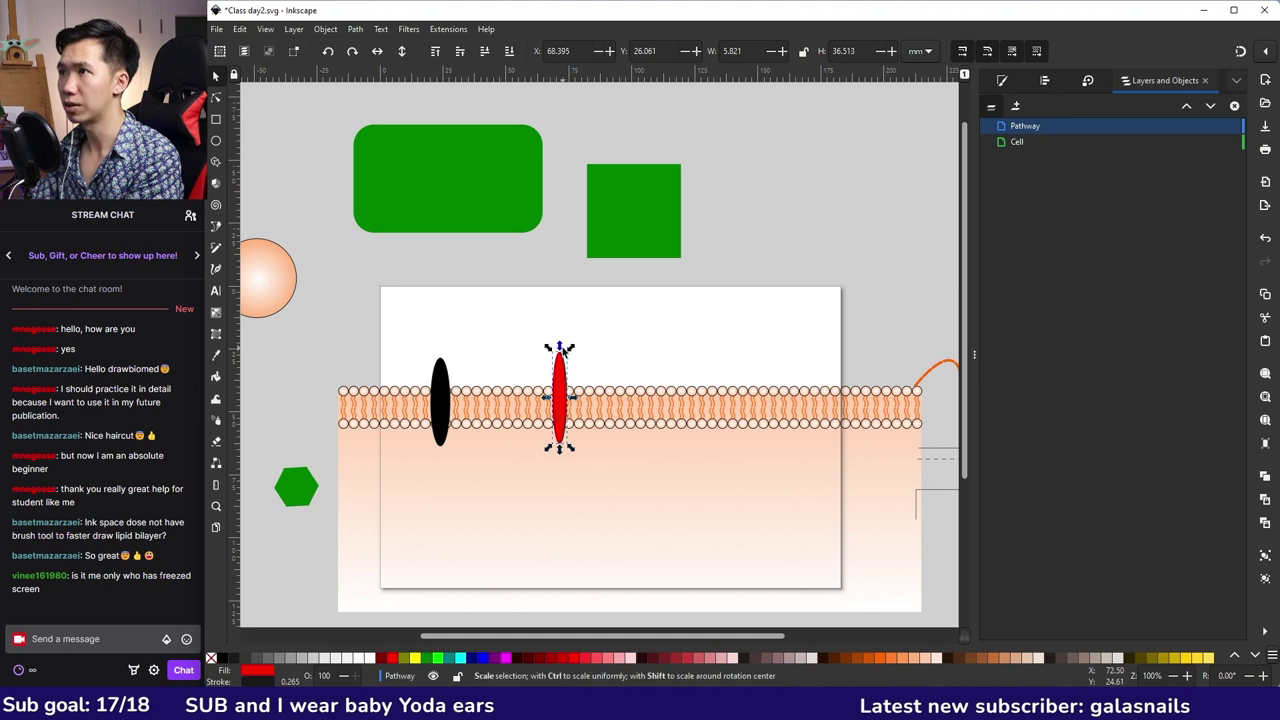
click(562, 344)
- Hide the Cell layer and show it again
mouse_move(1230, 133)
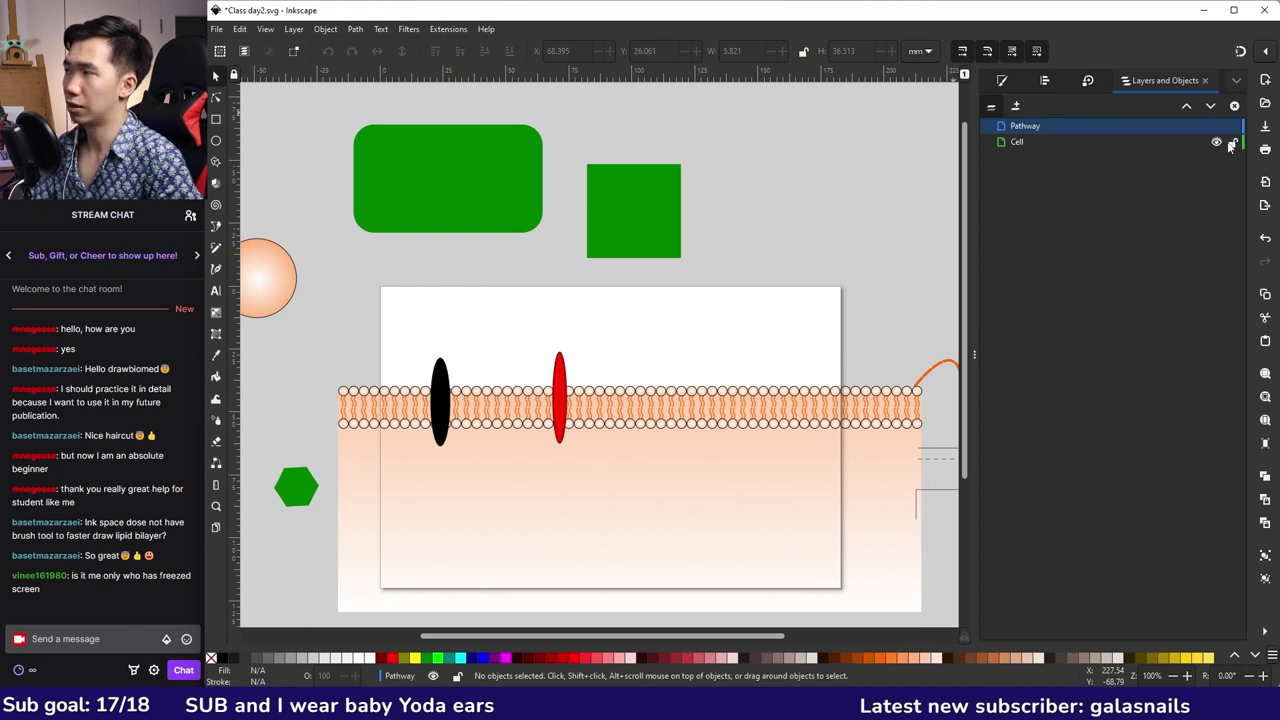
click(1217, 143)
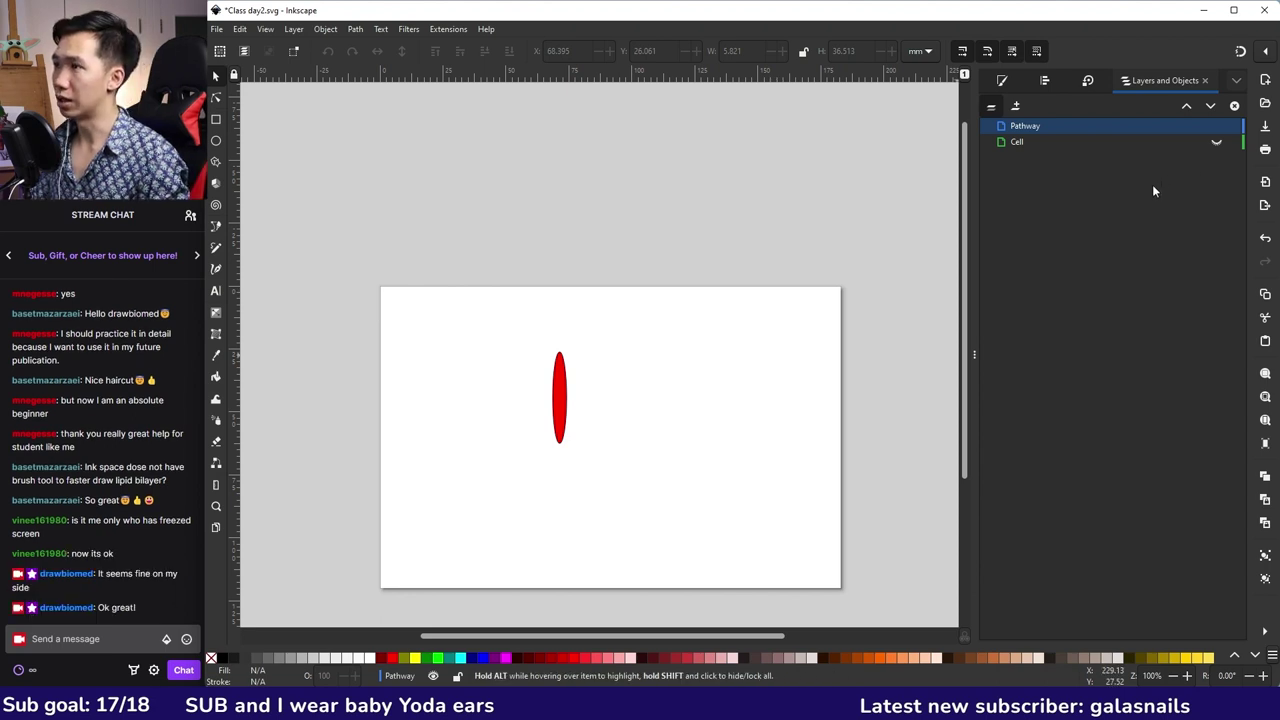
click(1218, 144)
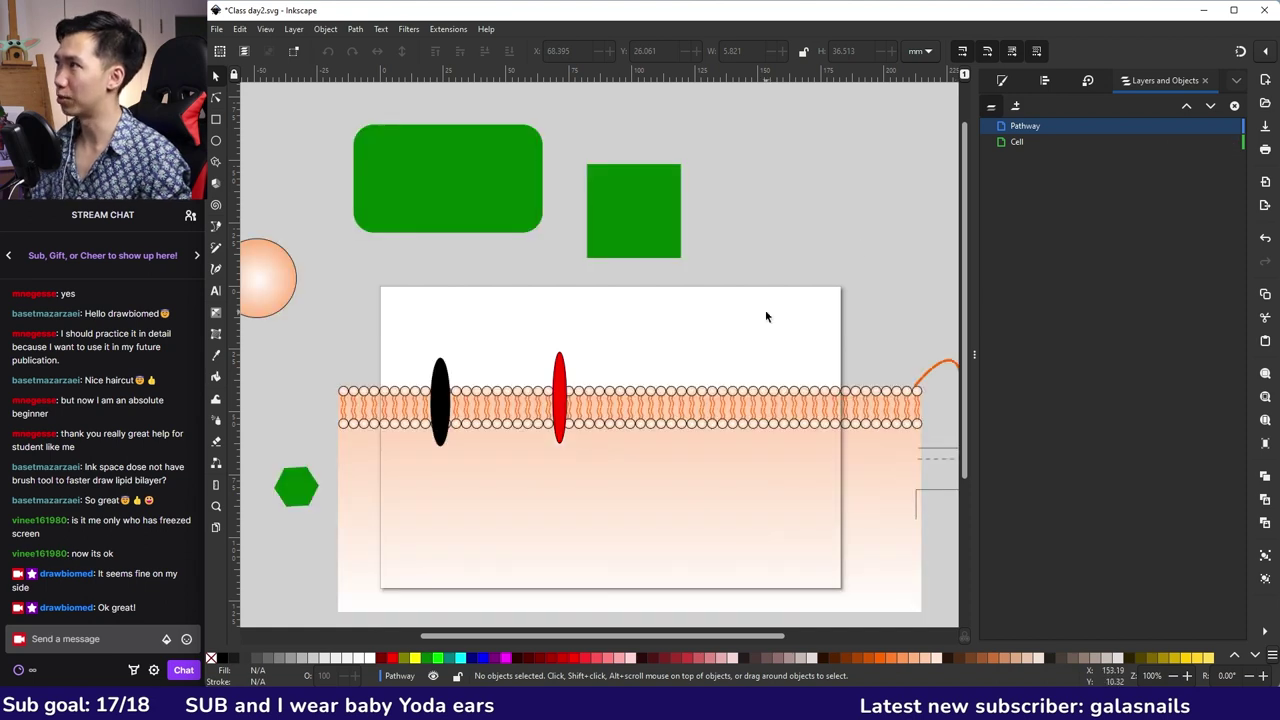
- Move the green hexagon from beside the page onto the black ellipse's lower end, in place of the small trial ellipse
click(441, 400)
scroll(300, 270, down, 1)
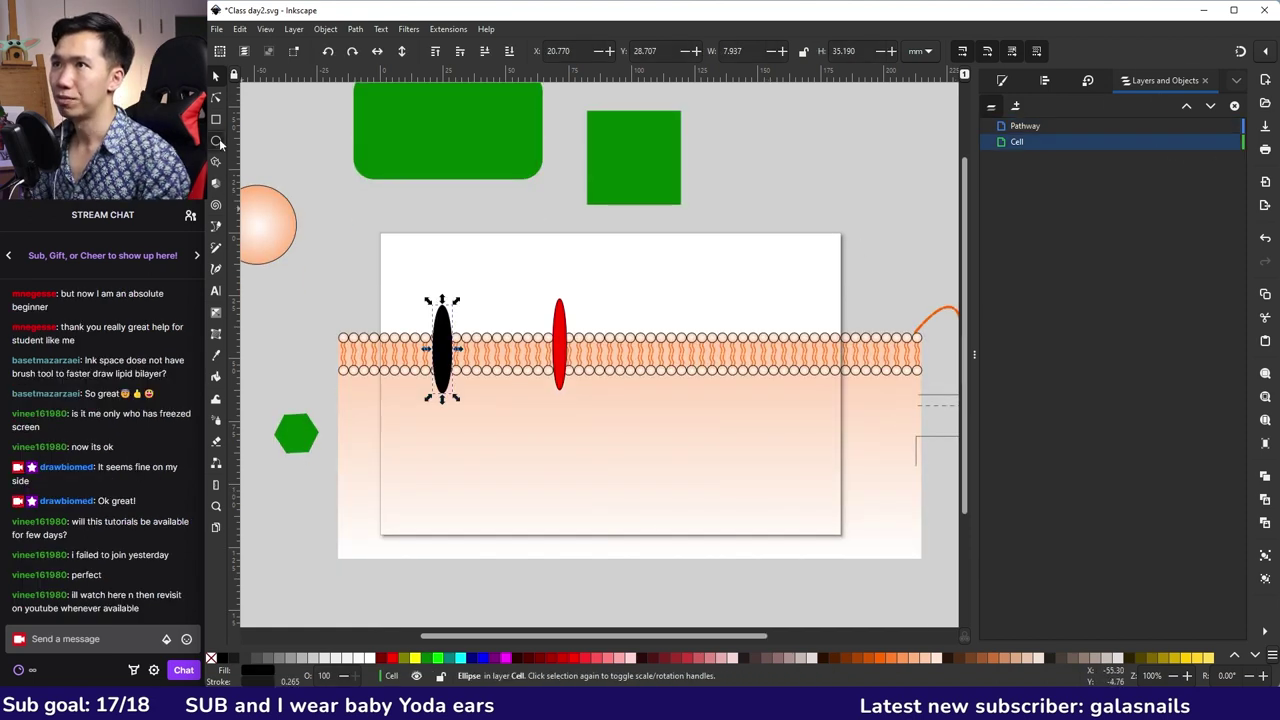
click(430, 391)
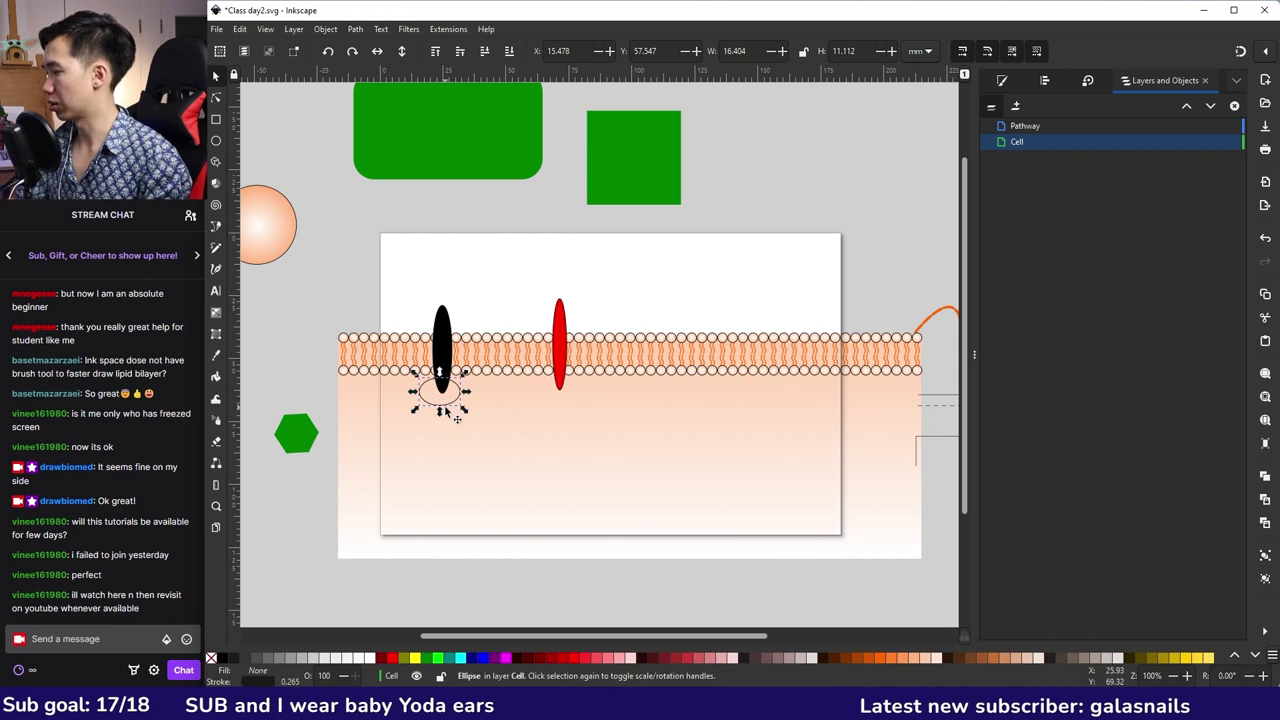
drag(309, 446, 463, 399)
click(384, 250)
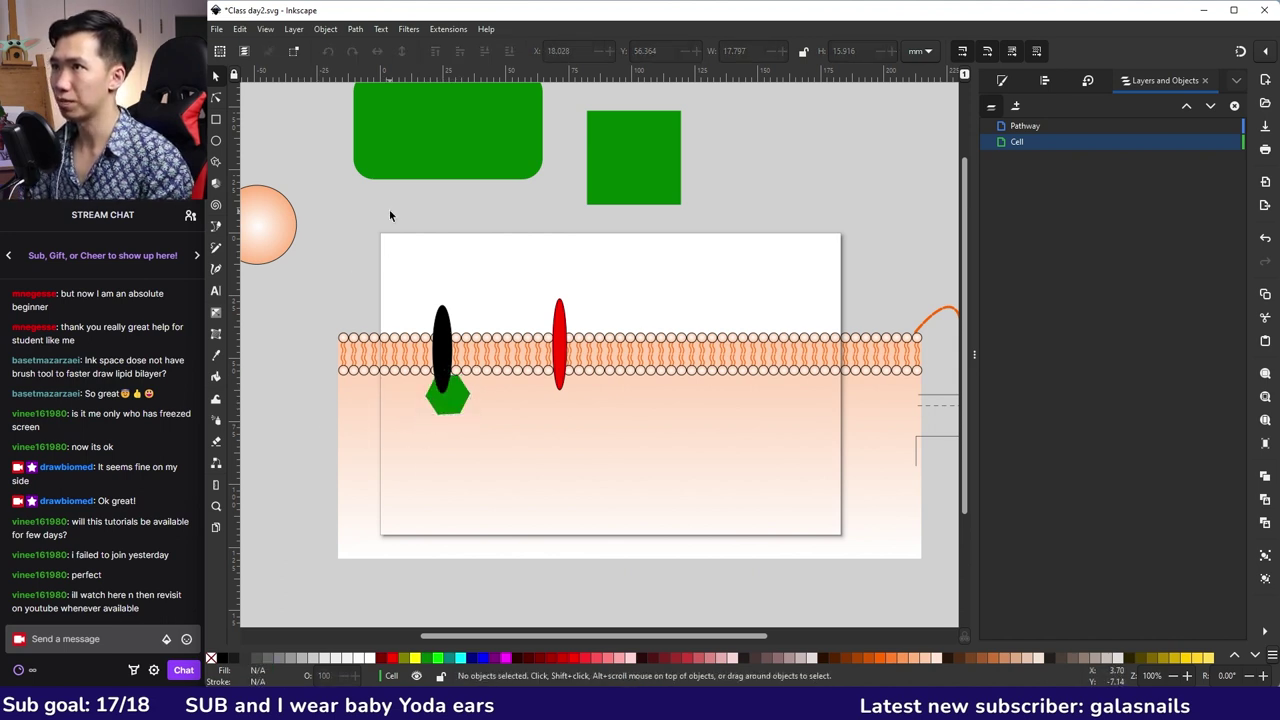
- Try to select the black ellipse and hexagon together with a selection box, and reverse the accidental move of the gradient rectangle
drag(411, 274, 479, 400)
key(Escape)
key(ctrl+z)
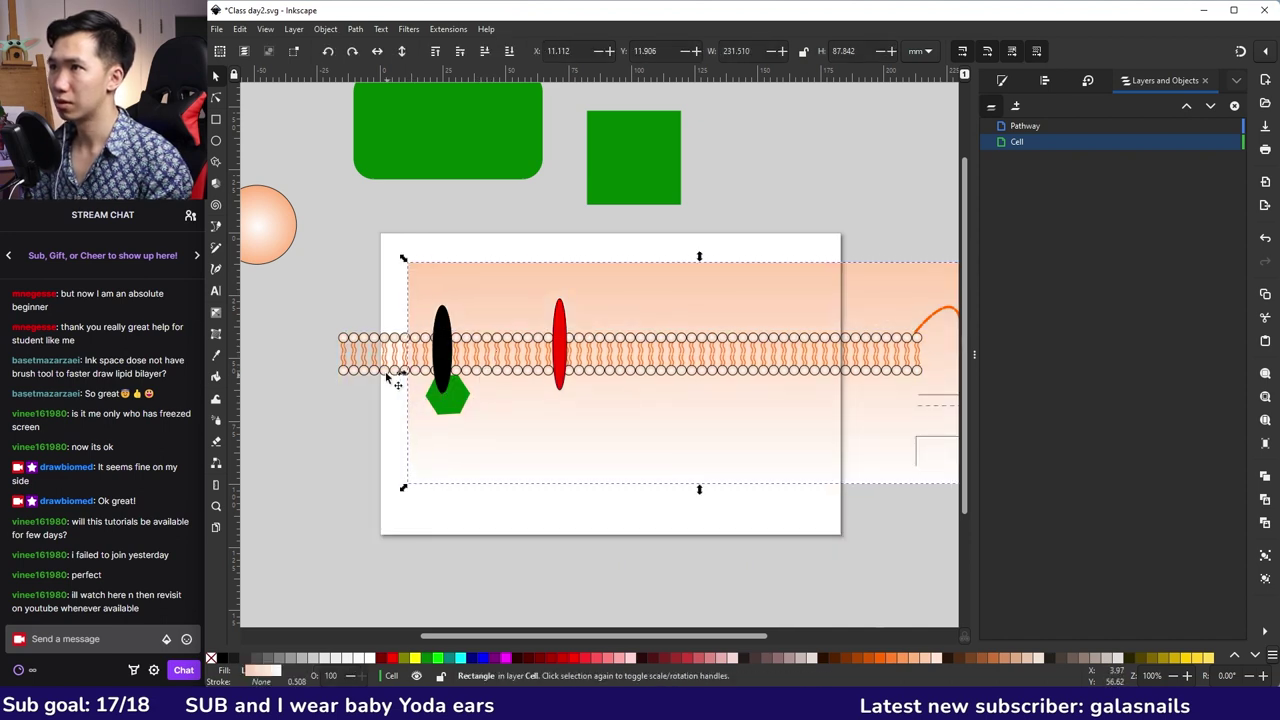
drag(398, 375, 327, 447)
click(446, 293)
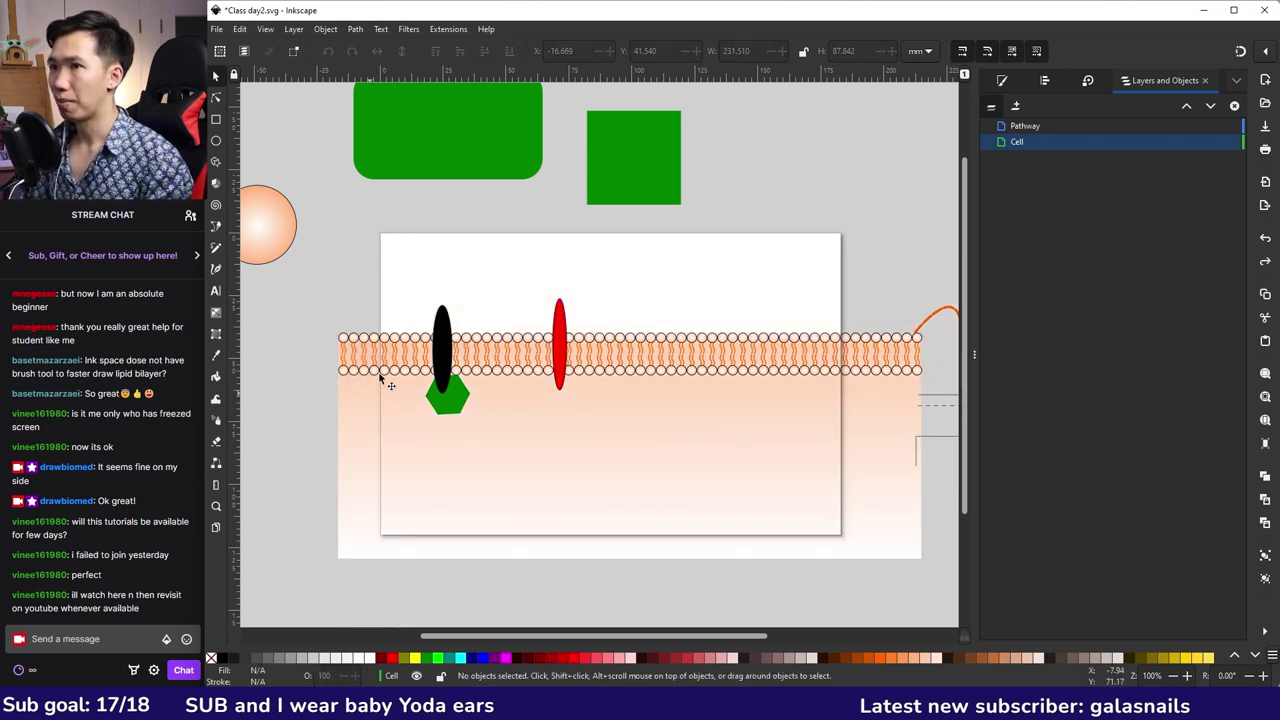
- Reposition the green hexagon below the membrane, adjust the black ellipse across it, and nudge the gradient rectangle about 1 mm left
drag(468, 407, 470, 352)
click(446, 340)
drag(510, 408, 576, 378)
click(608, 232)
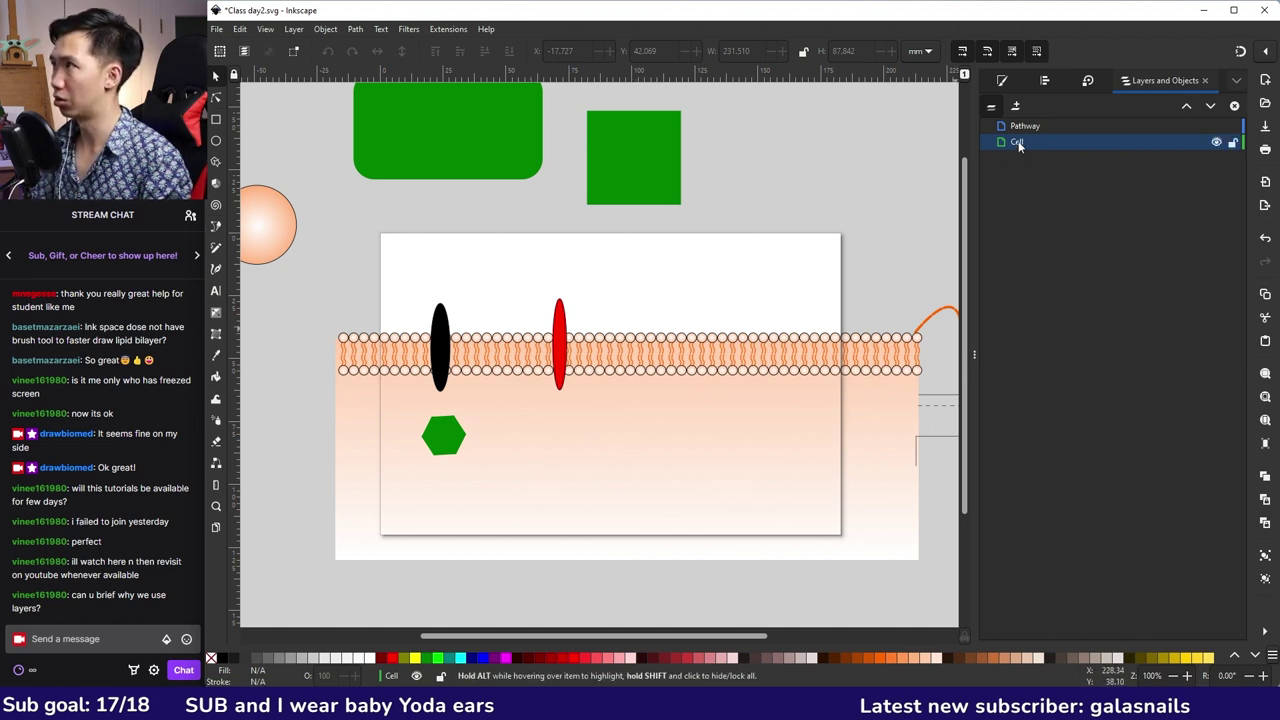
- Lock the Cell layer, move the red ellipse slightly upward, and try to select the locked membrane and background
click(1234, 143)
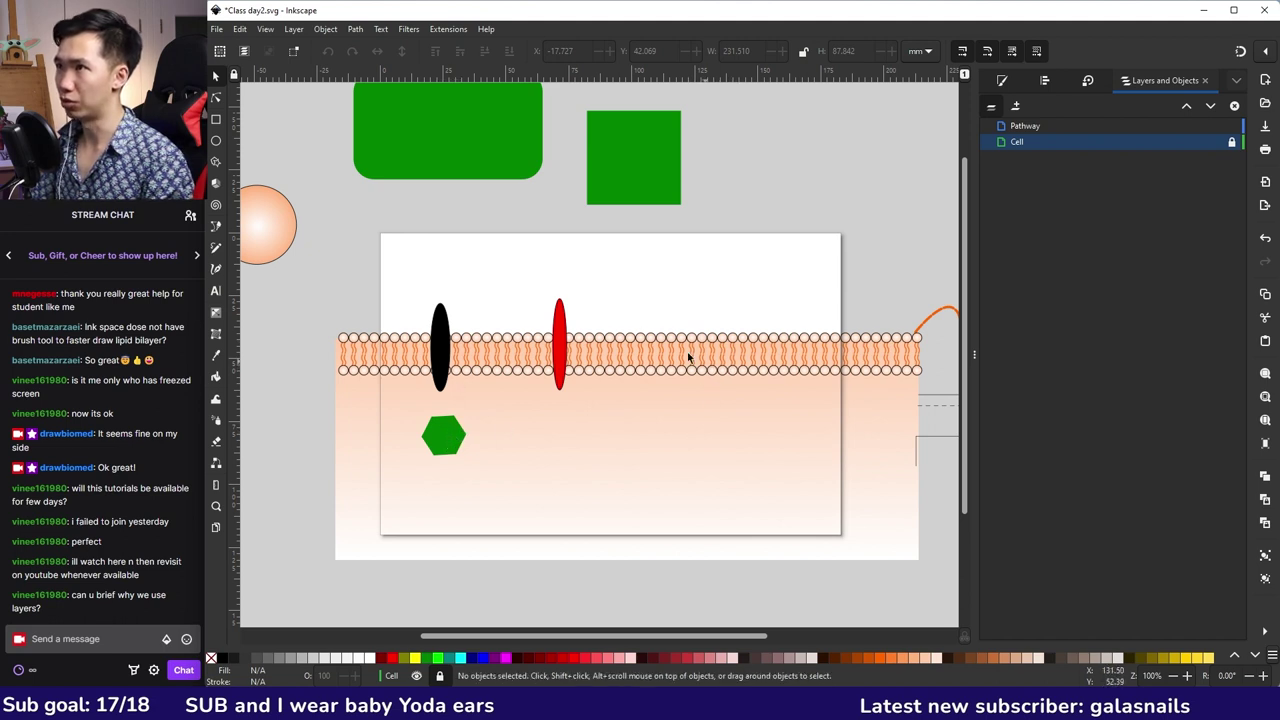
drag(562, 340, 555, 305)
click(657, 343)
drag(600, 438, 349, 423)
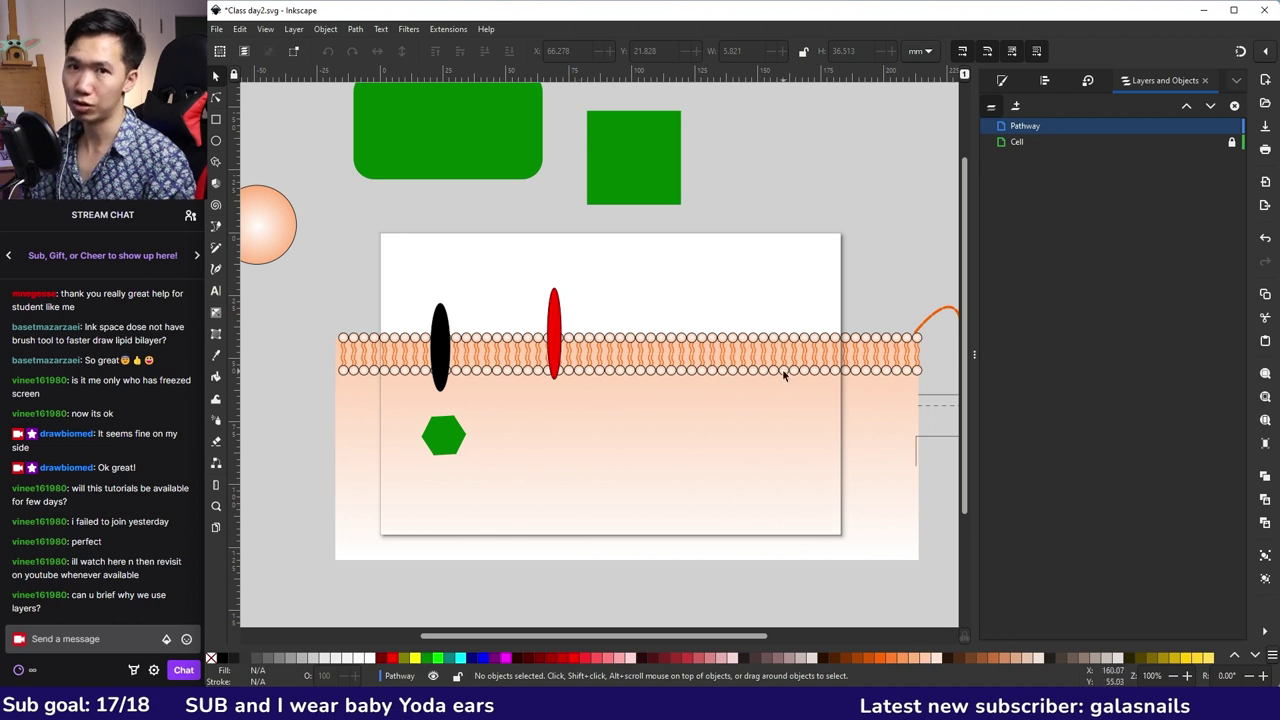
- Clear the black ellipse and hexagon off the page, leaving only the red ellipse across the membrane, and consult the Apoptosis pathway.png reference image
key(ctrl+z)
key(ctrl+z)
key(ctrl+z)
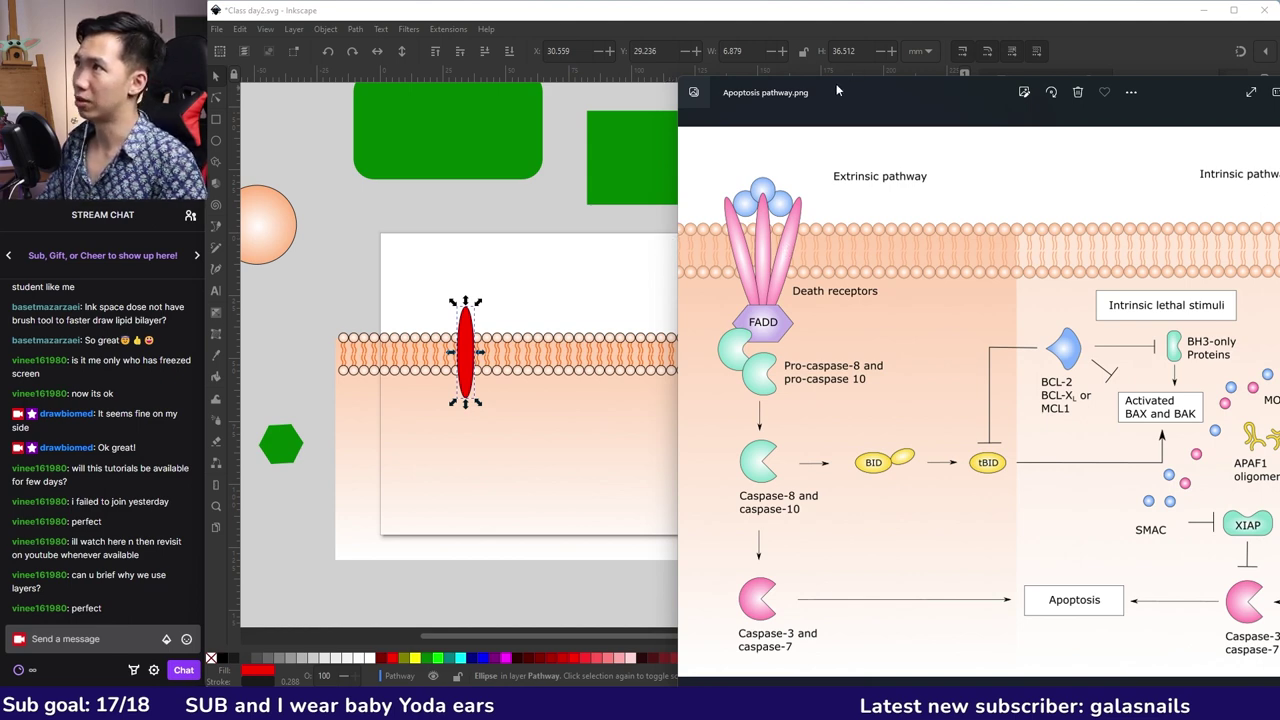
key(alt+Tab)
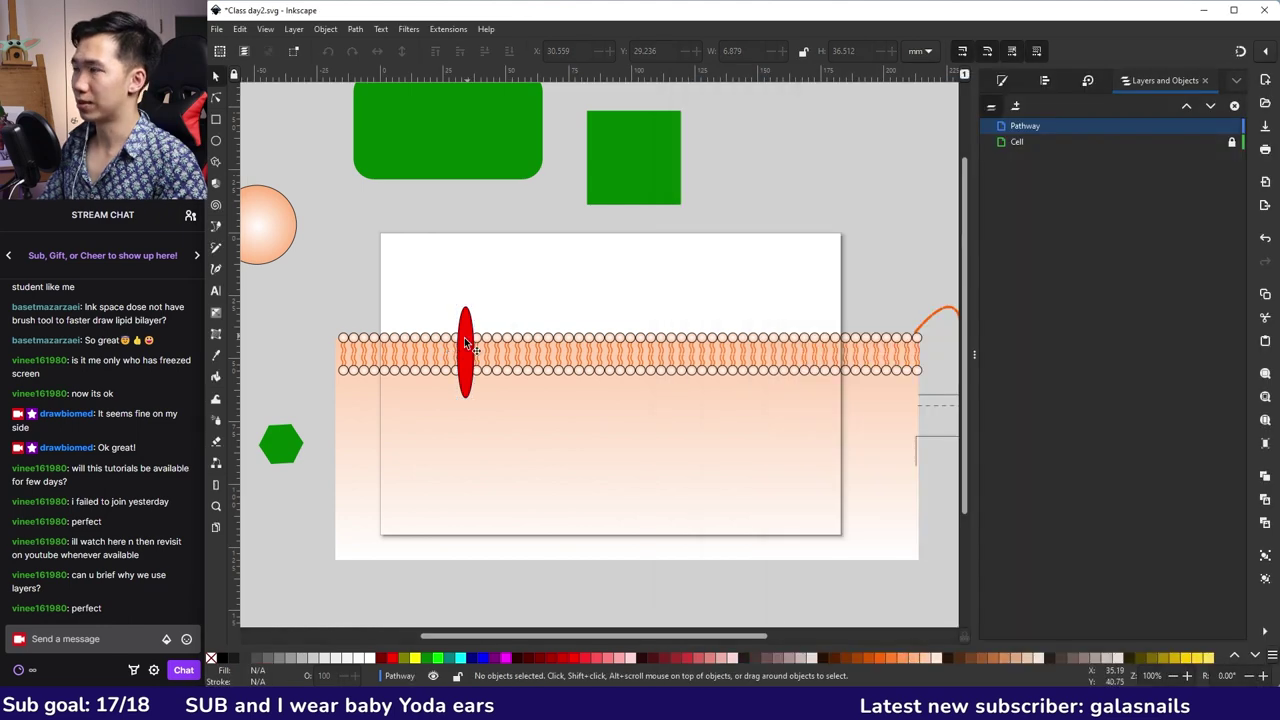
- Try a vertical linear gradient on the red ellipse, and undo it
key(g)
drag(470, 358, 466, 378)
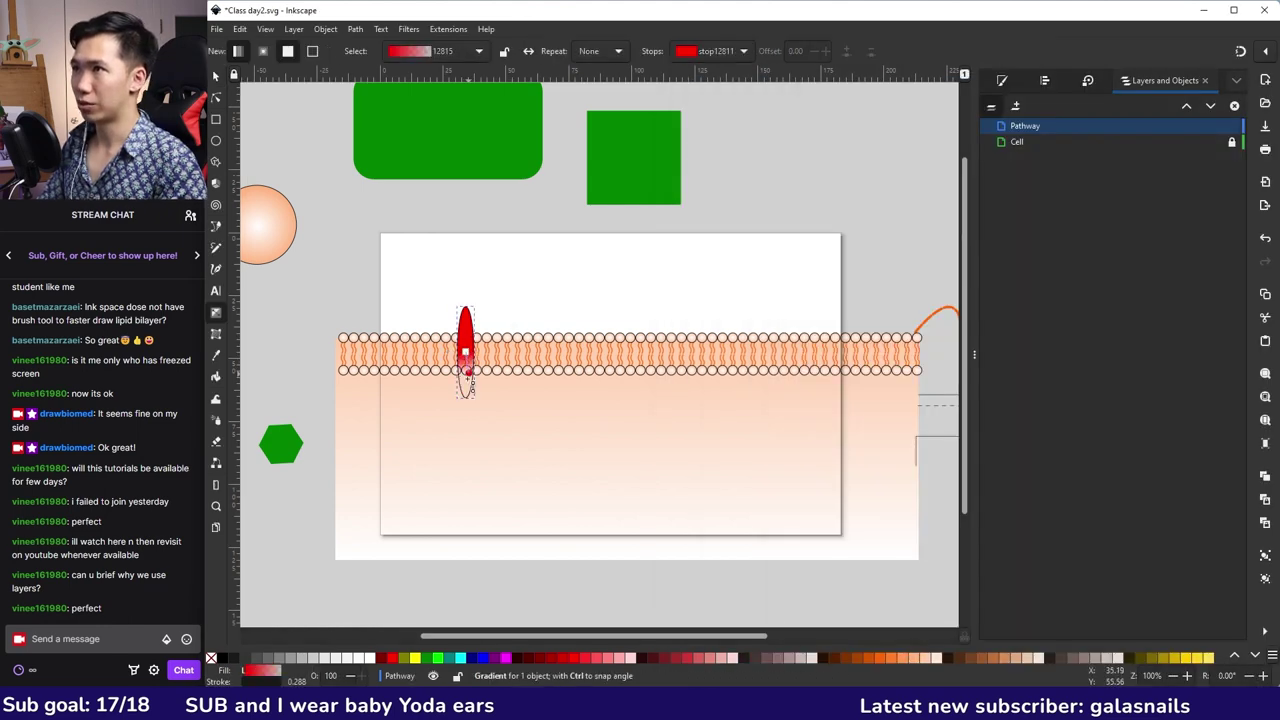
key(ctrl+z)
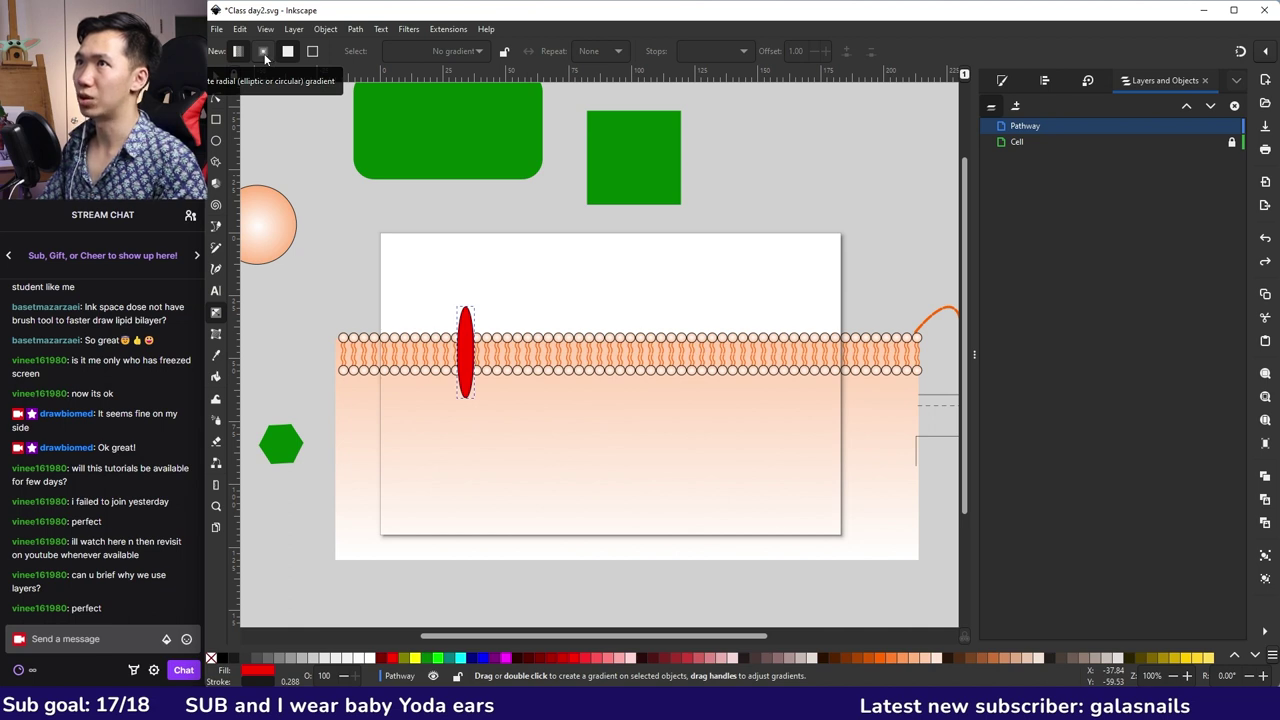
- Apply a radial gradient to the red ellipse, with a white centre stop and a pink outer stop
click(263, 52)
drag(465, 352, 508, 349)
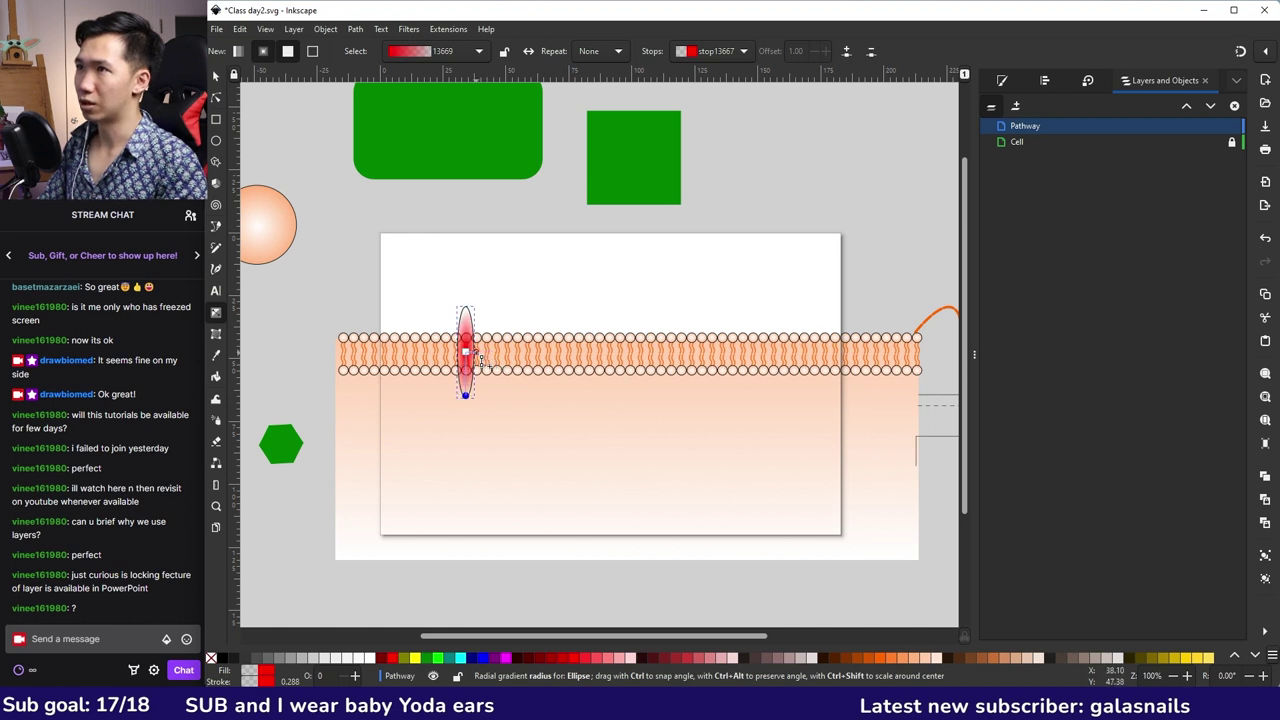
click(476, 353)
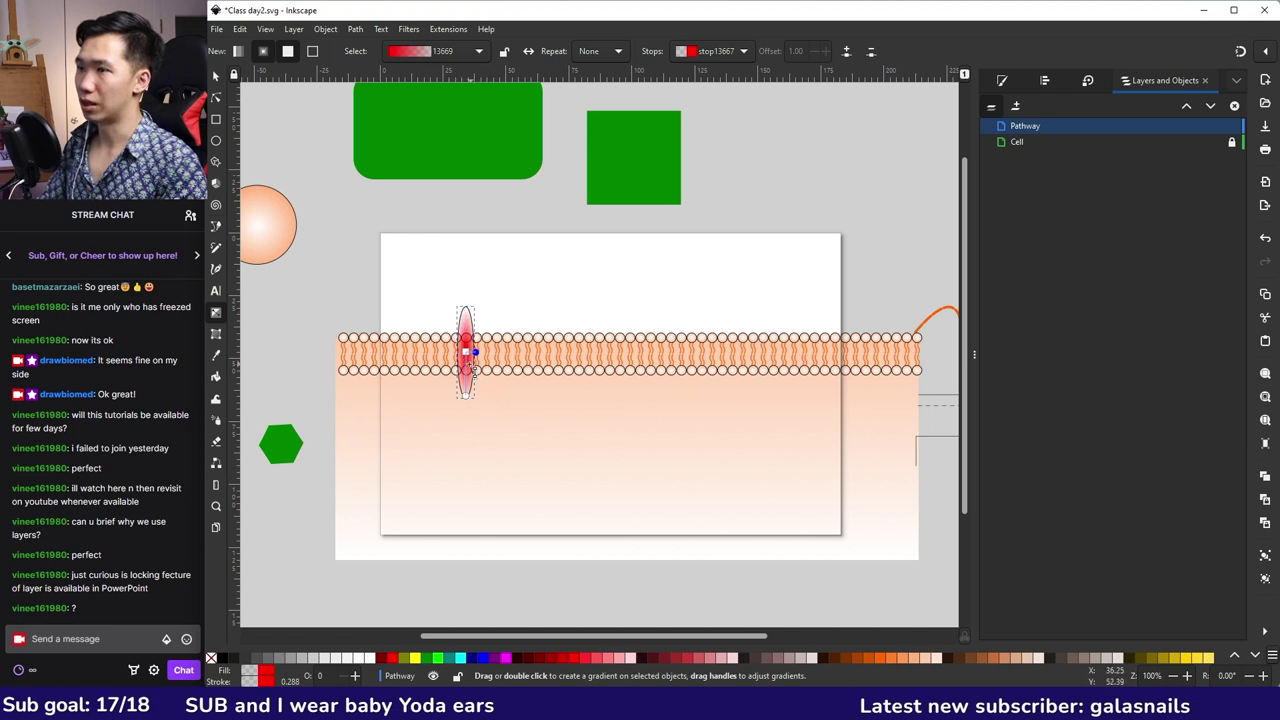
click(1256, 655)
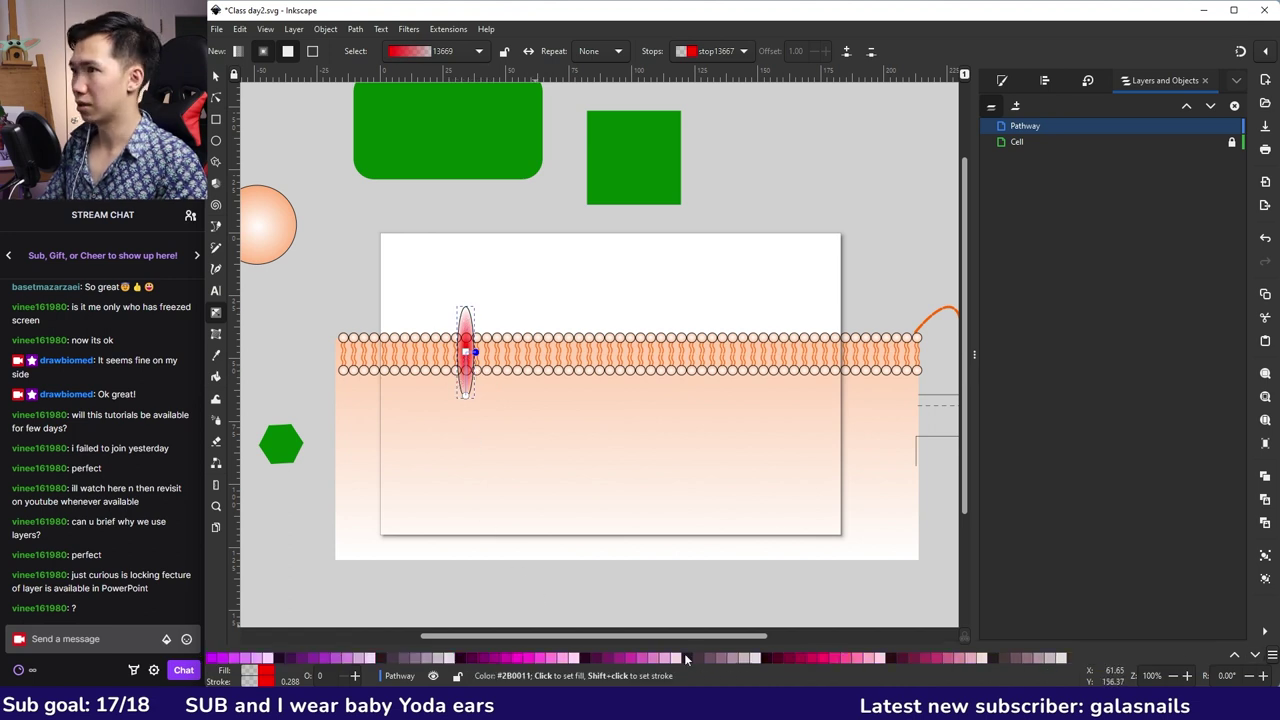
click(866, 661)
scroll(1190, 657, up, 1)
key(ctrl+z)
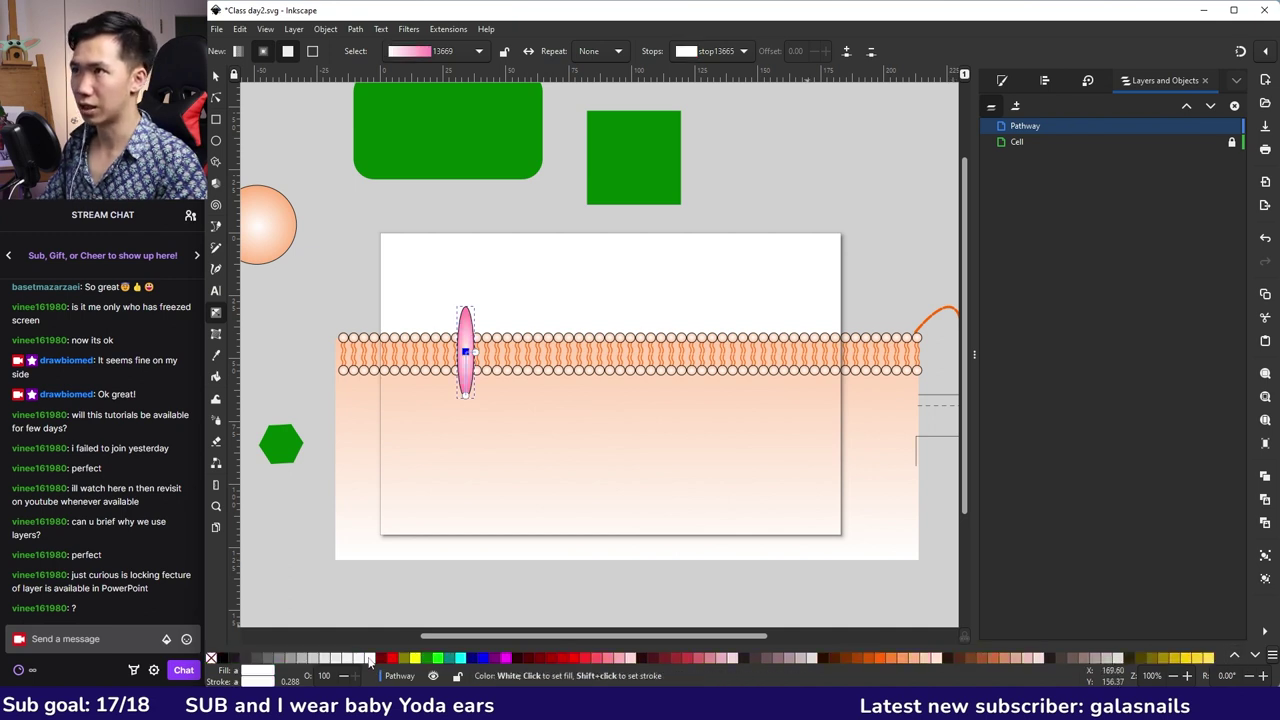
key(s)
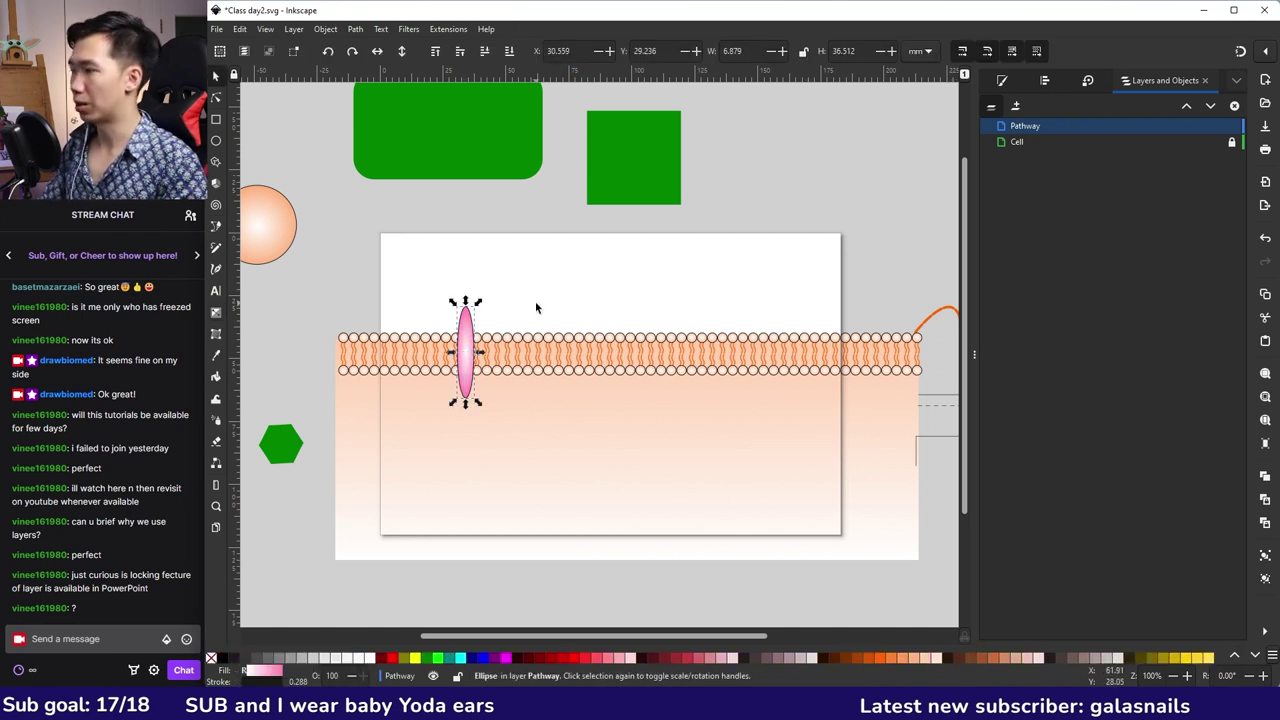
- Duplicate the pink gradient ellipse twice, placing one copy on each side of the original across the membrane
key(ctrl+d)
drag(466, 352, 433, 345)
click(488, 356)
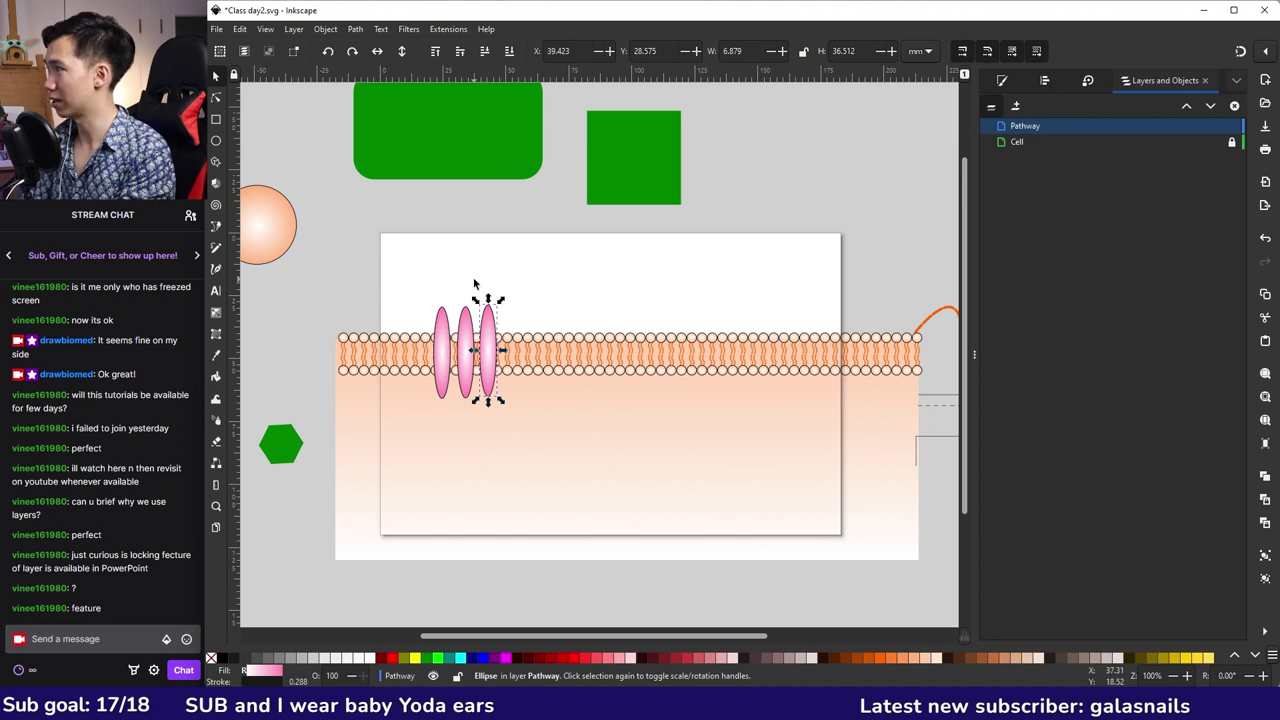
- Rotate the ellipse on the right by 15° and the one on the left by -15° so they fan outward
key(shift+ctrl+m)
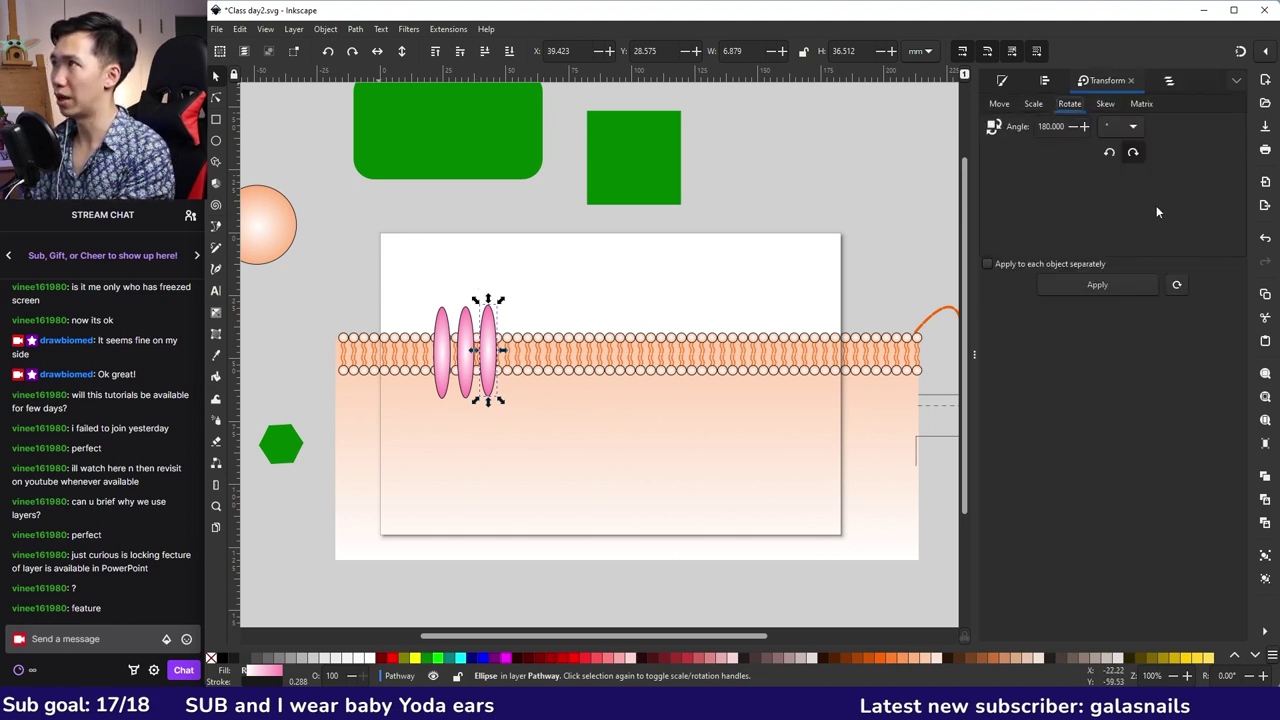
click(1069, 285)
text(30)
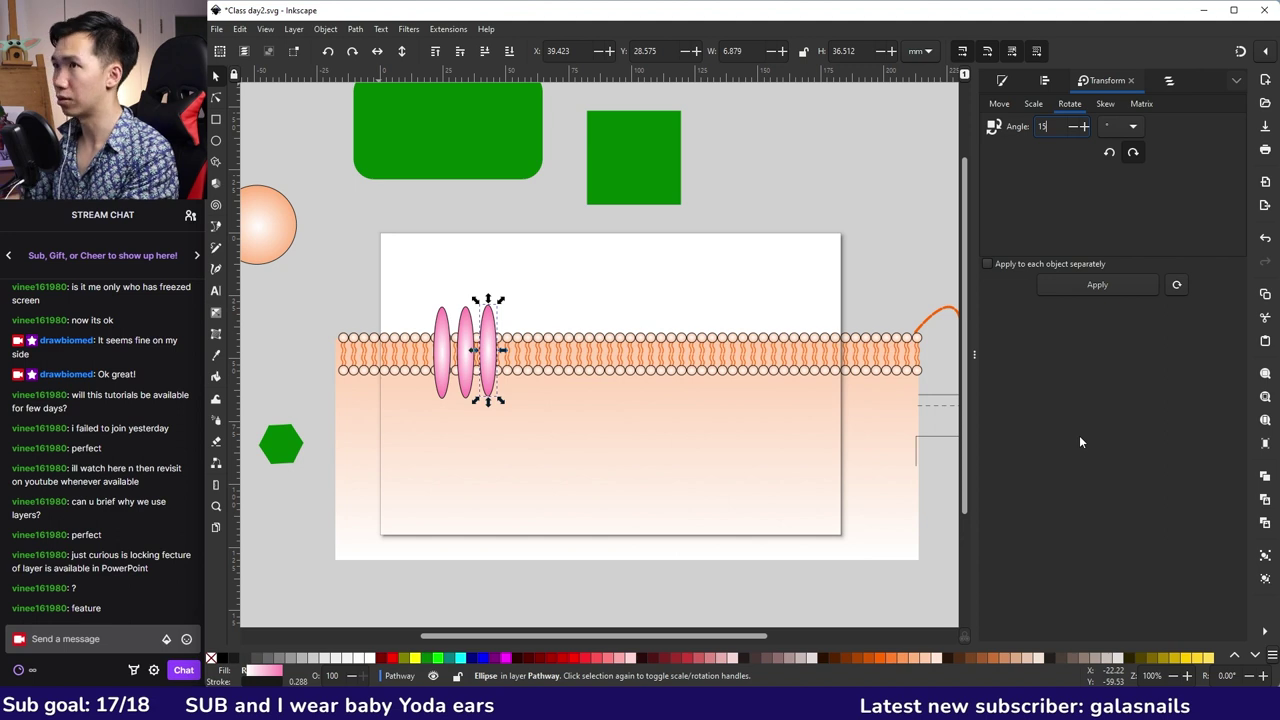
key(Return)
click(443, 352)
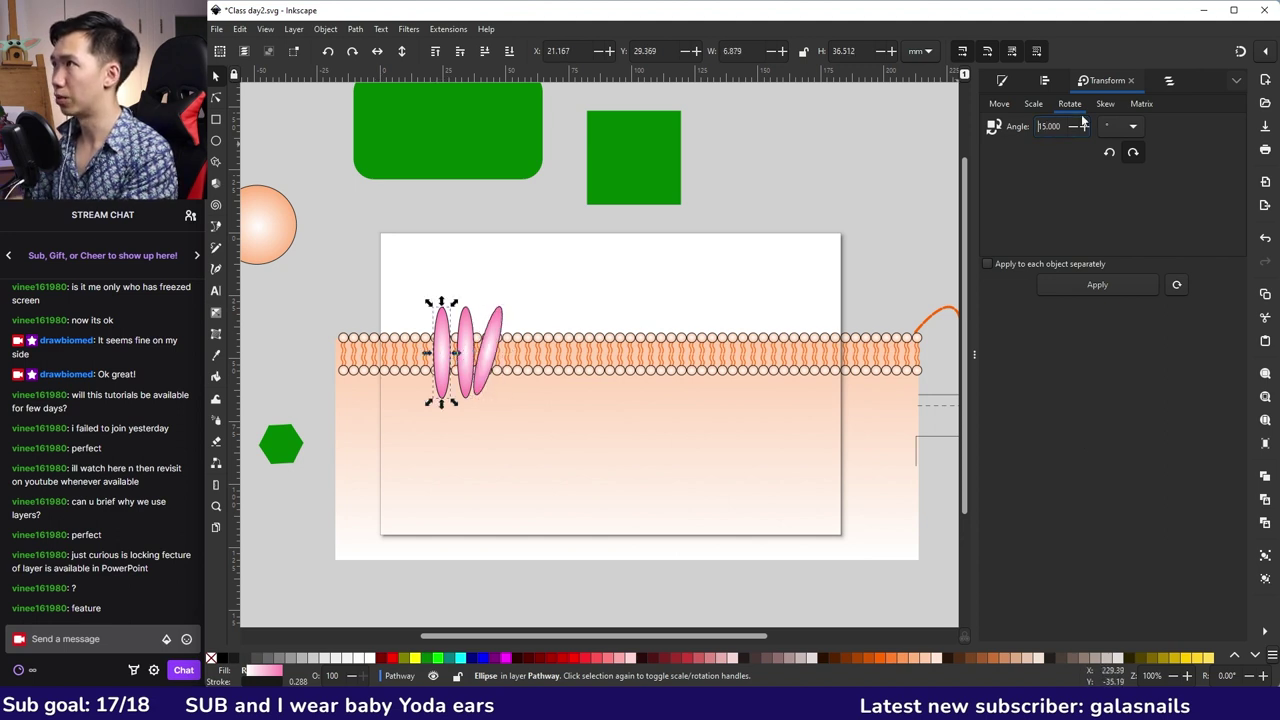
text(-15)
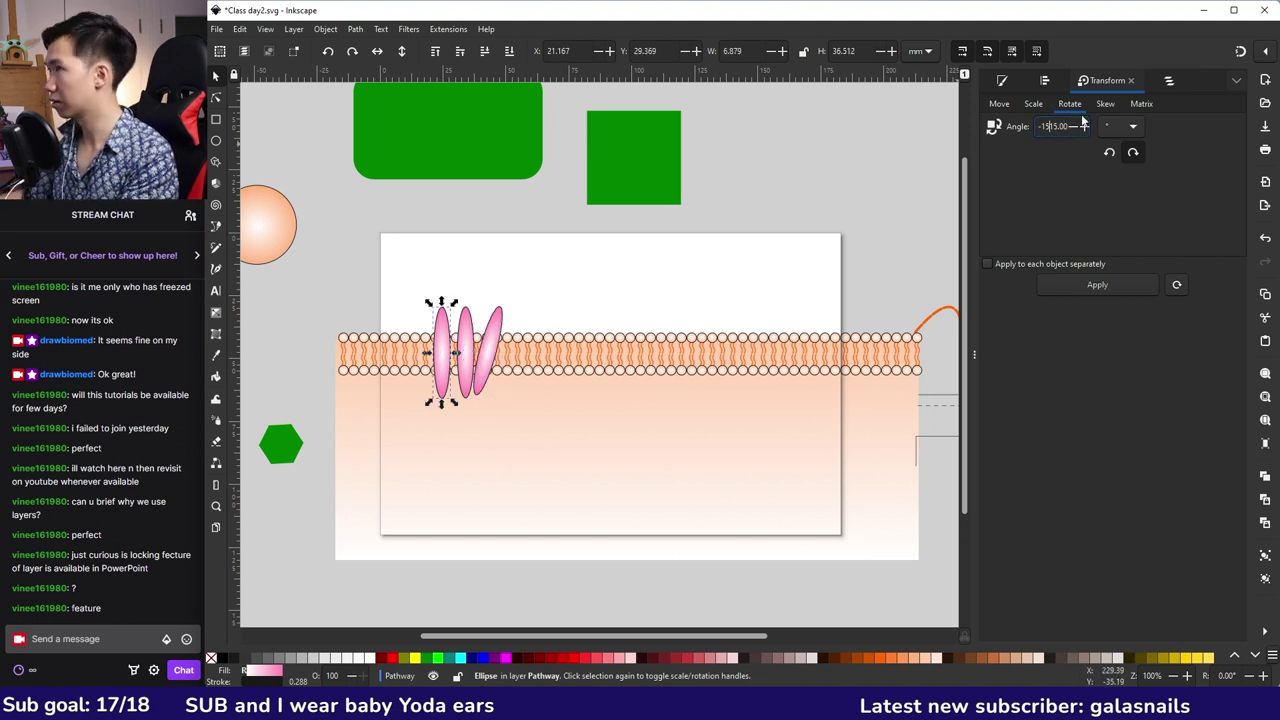
key(Return)
- Move the two tilted ellipses in against the middle one and align the bottom edges of all three
click(491, 345)
drag(443, 345, 451, 343)
key(ctrl+a)
key(ctrl+shift+a)
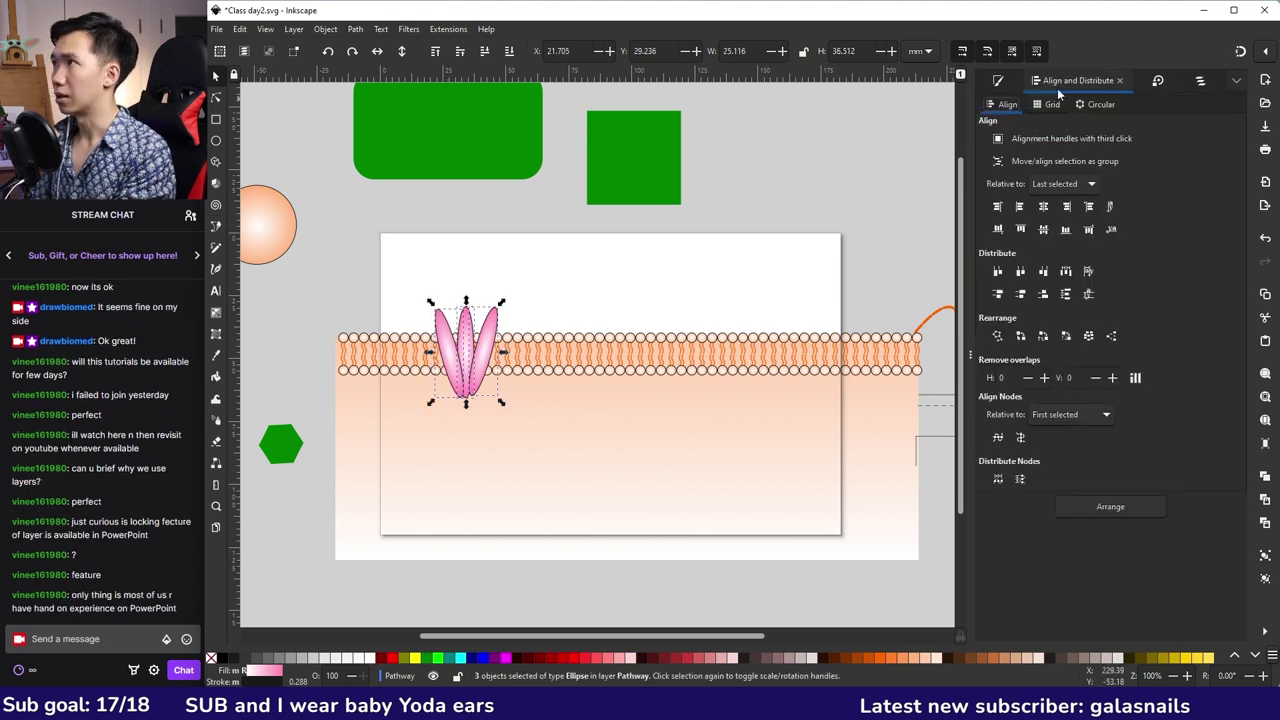
click(1063, 231)
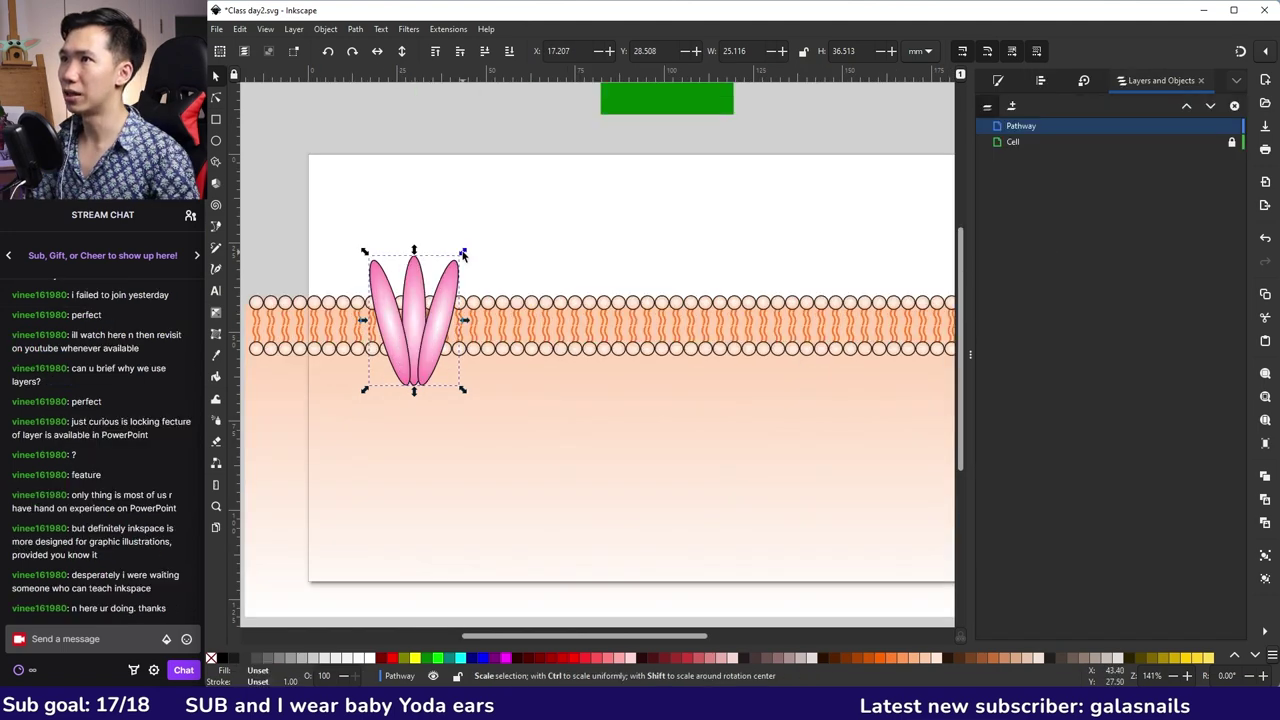
- Scale the three-ellipse receptor down to about 18.8 by 27.3 mm and consult the Apoptosis pathway.png reference image
drag(462, 253, 437, 277)
key(alt+Tab)
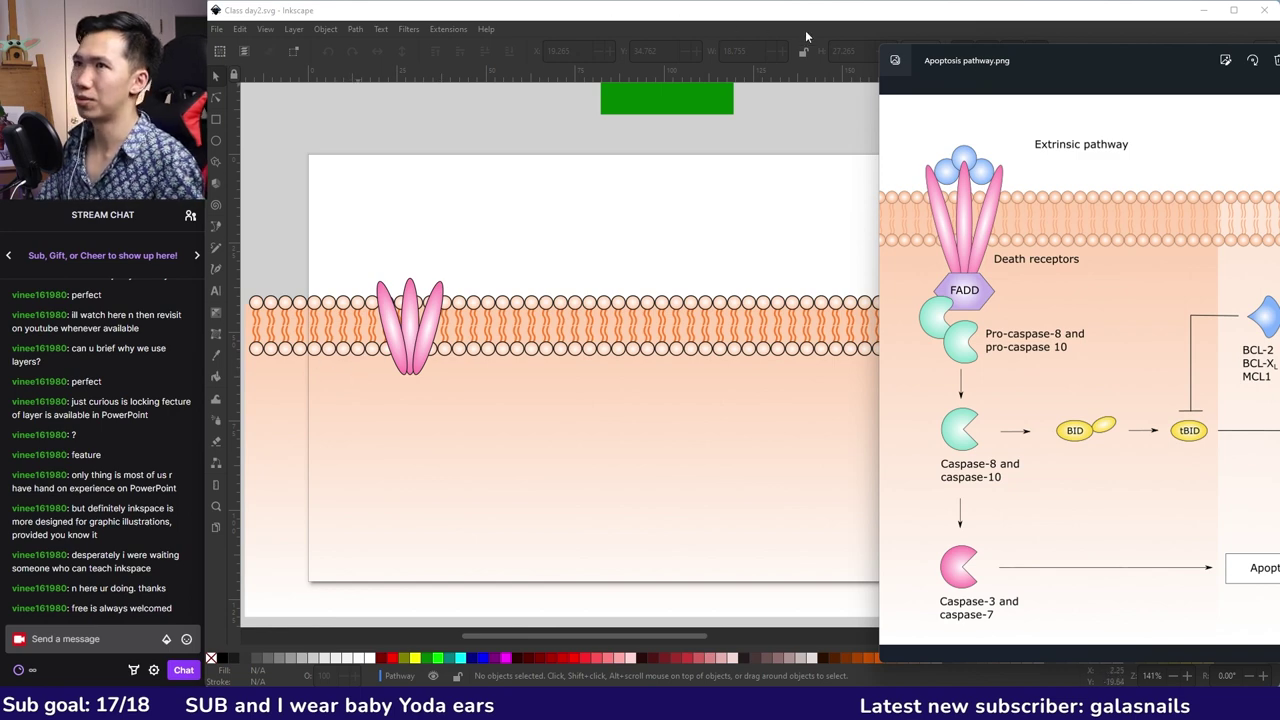
- Draw a small white six-cornered polygon just below the membrane, beside the receptor, undoing a first larger attempt over the membrane
click(216, 161)
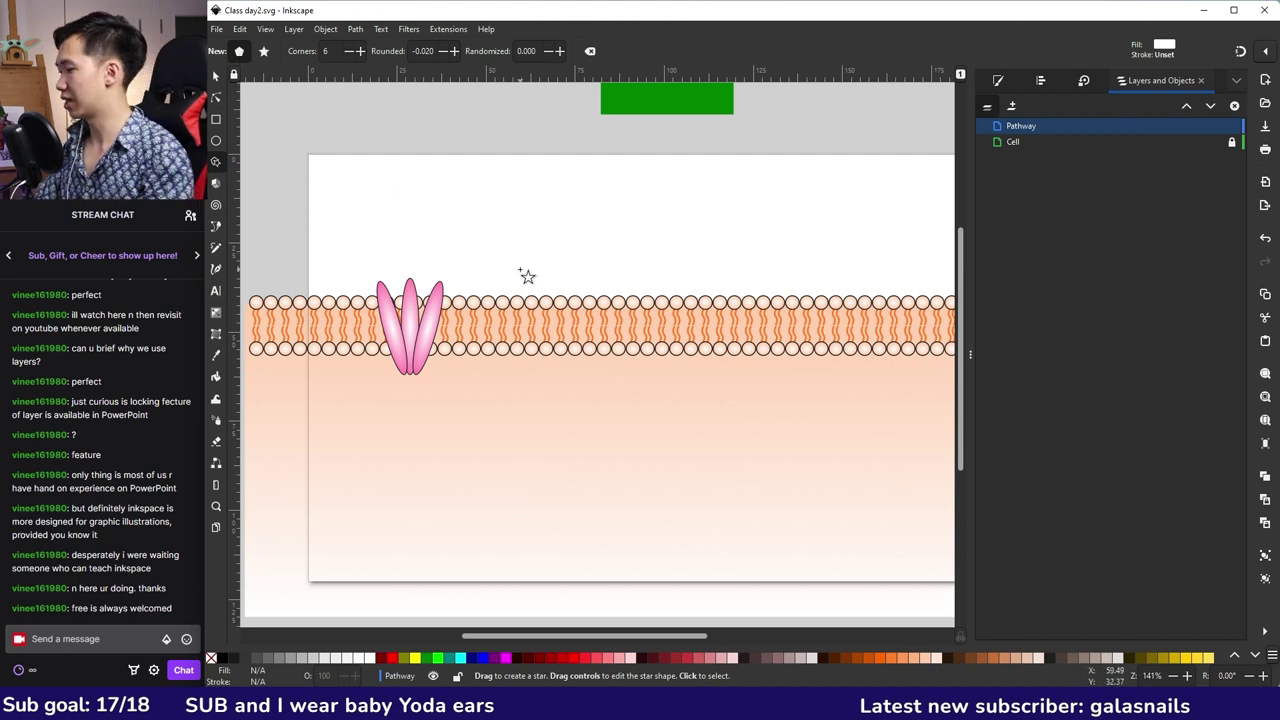
drag(529, 261, 565, 318)
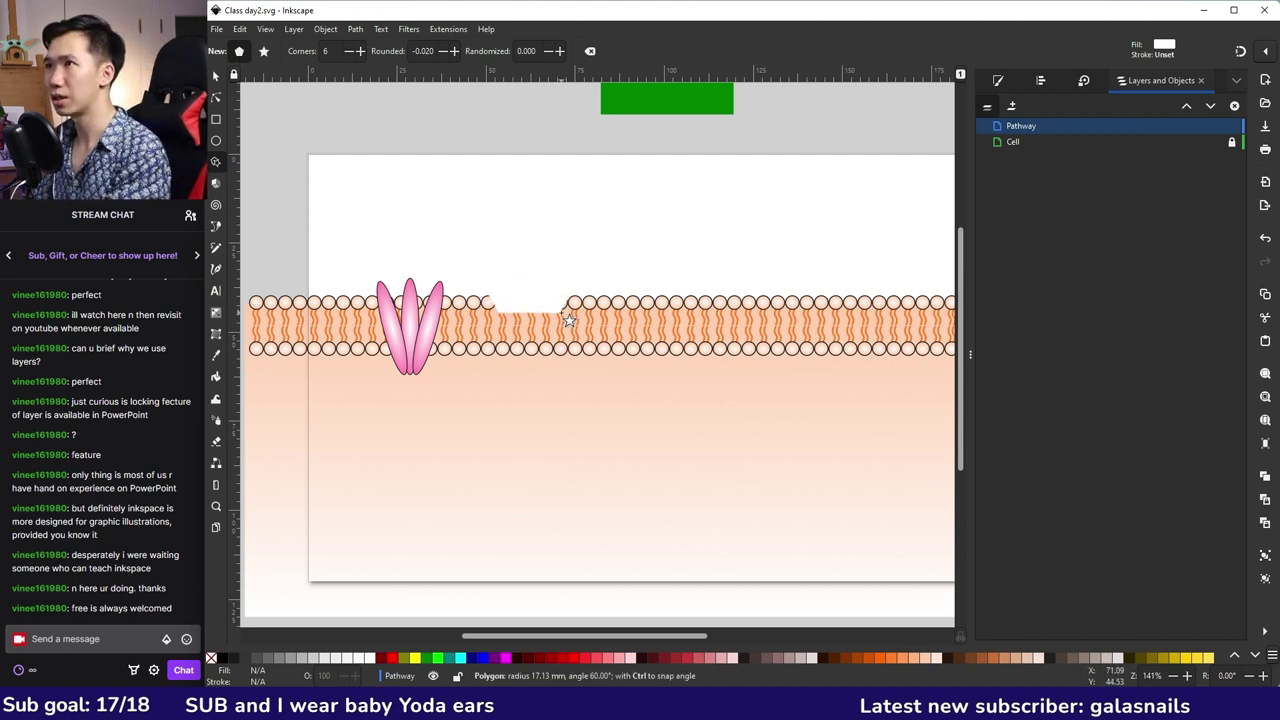
key(ctrl+z)
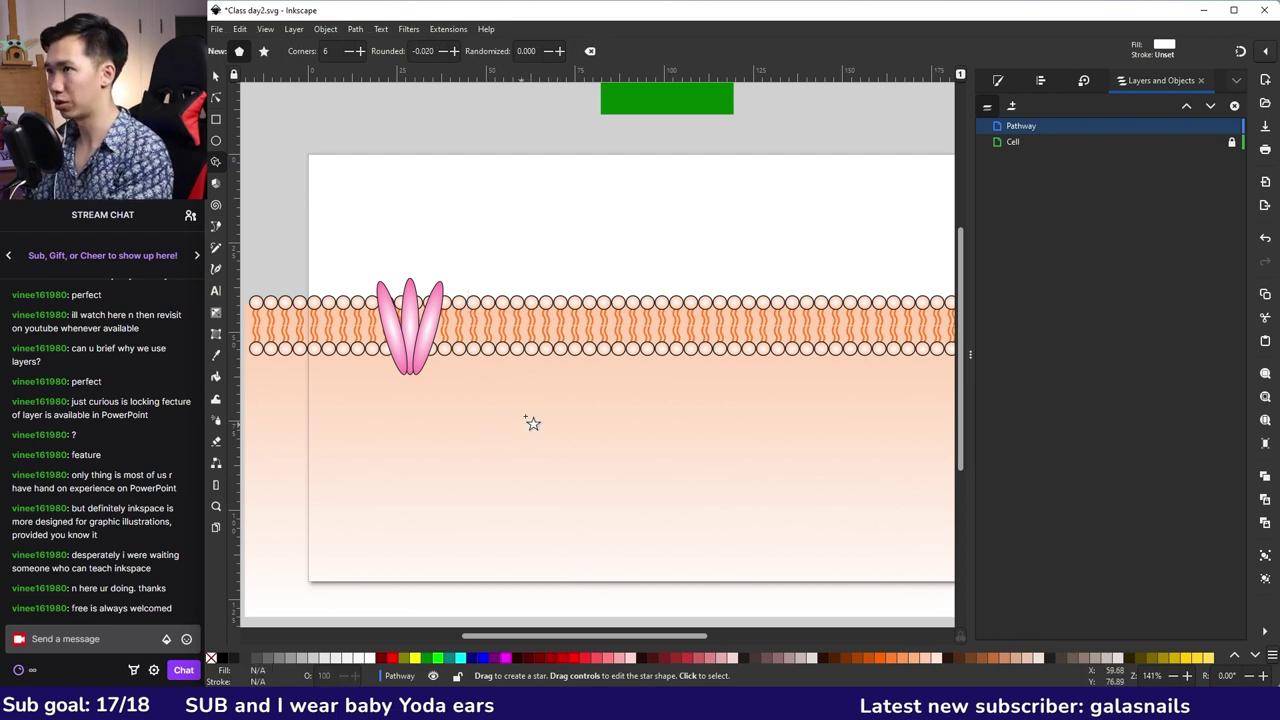
drag(528, 393, 550, 422)
key(ctrl)
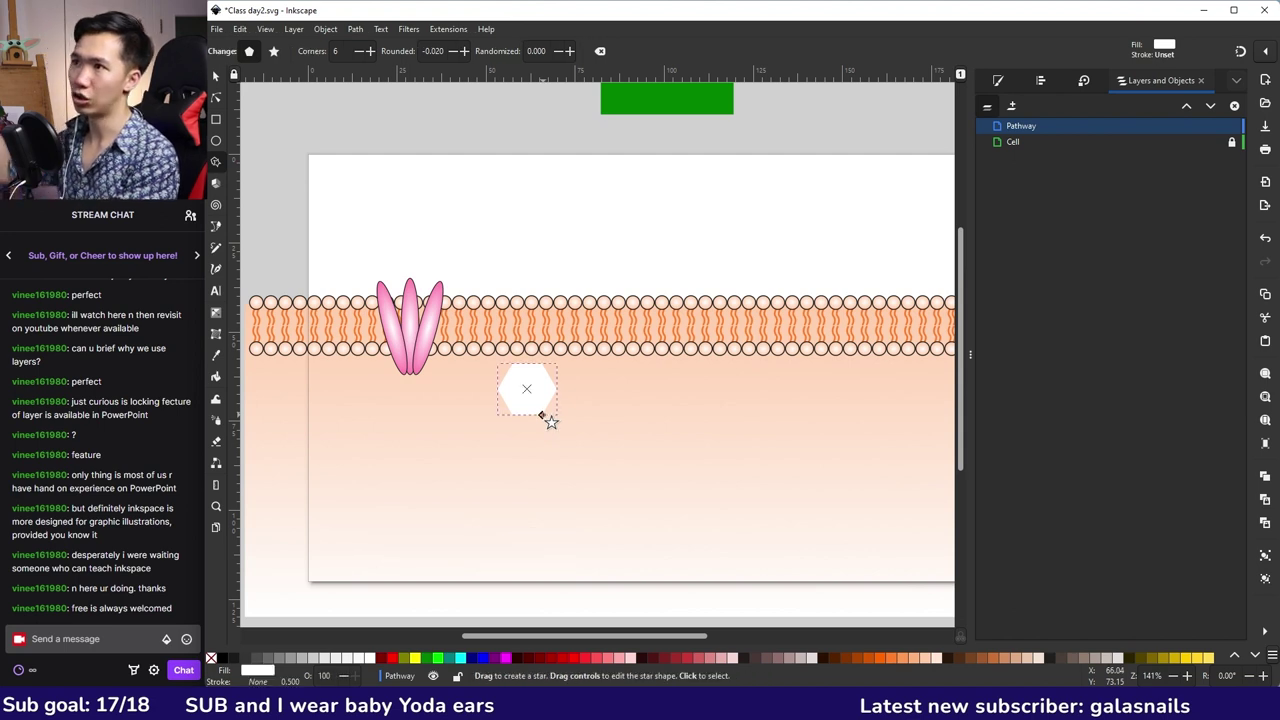